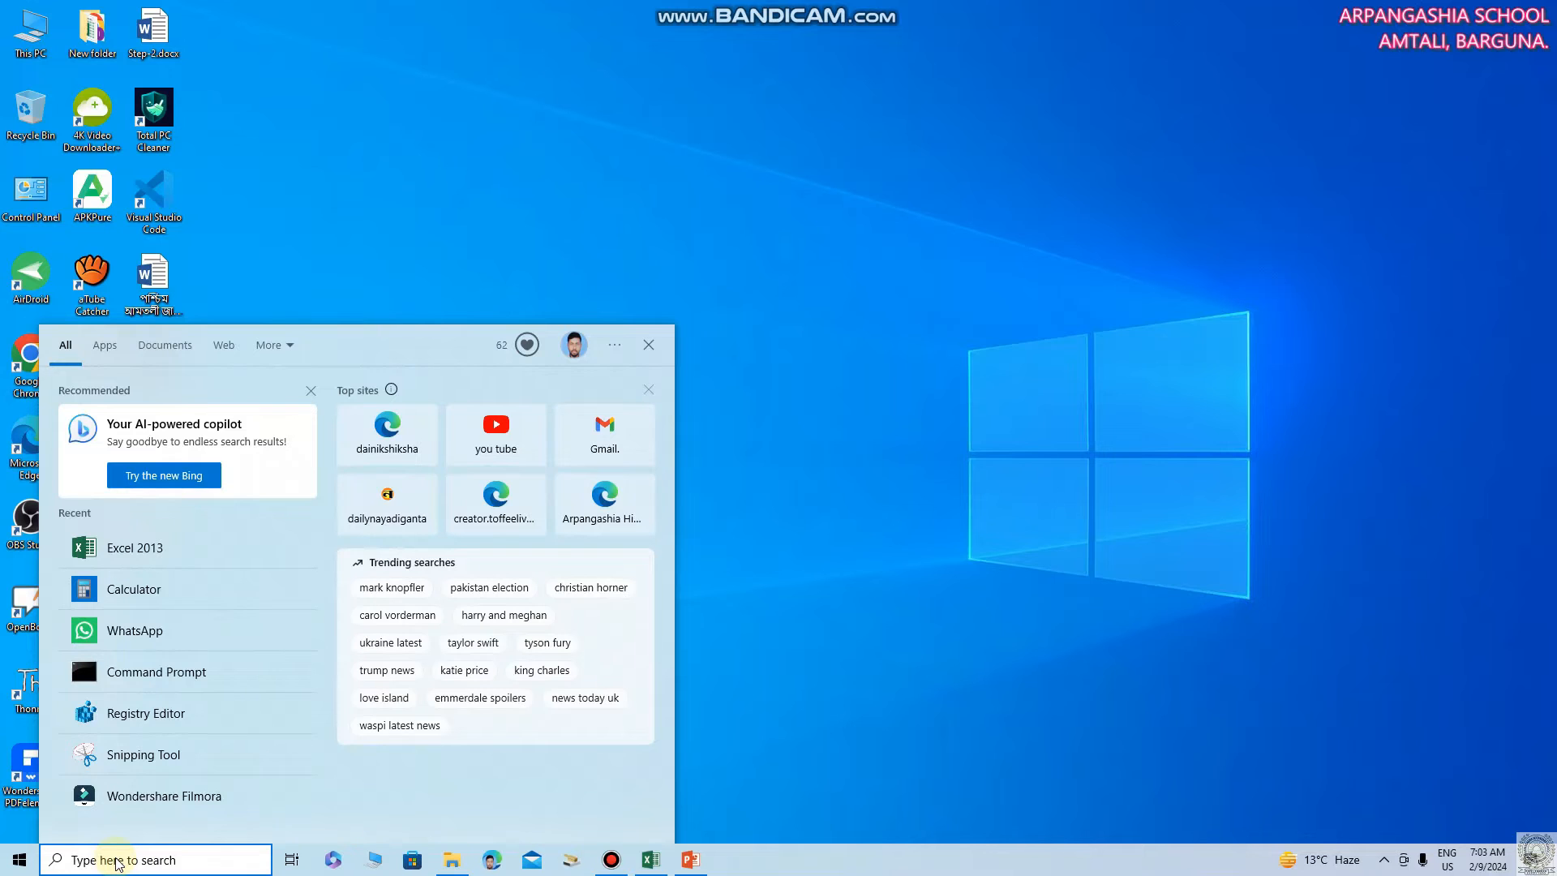
text(e)
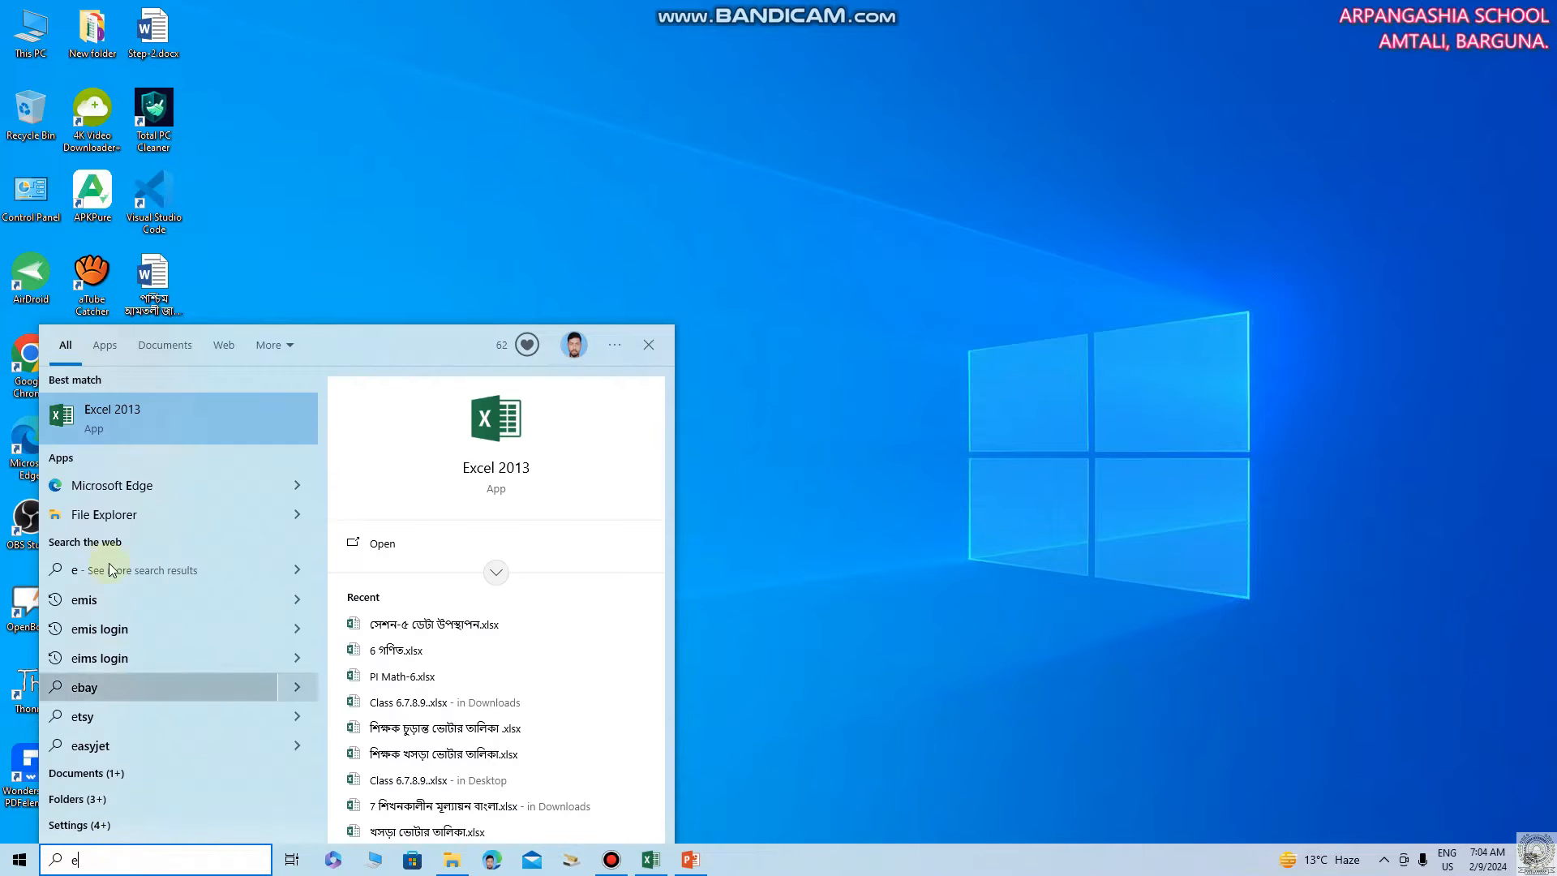
click(135, 422)
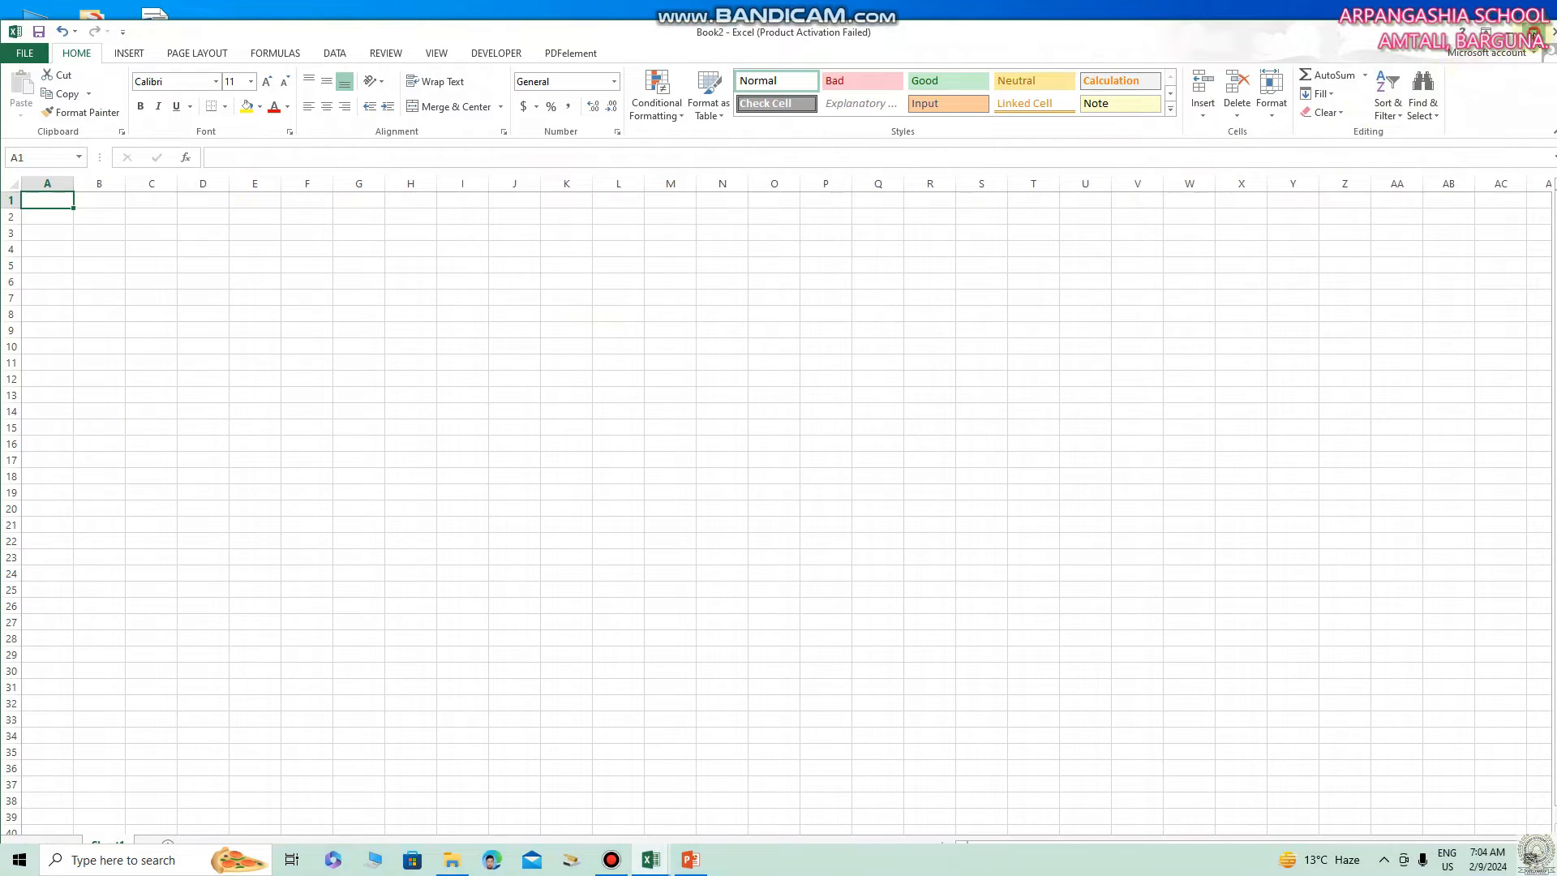
click(1534, 33)
click(1546, 10)
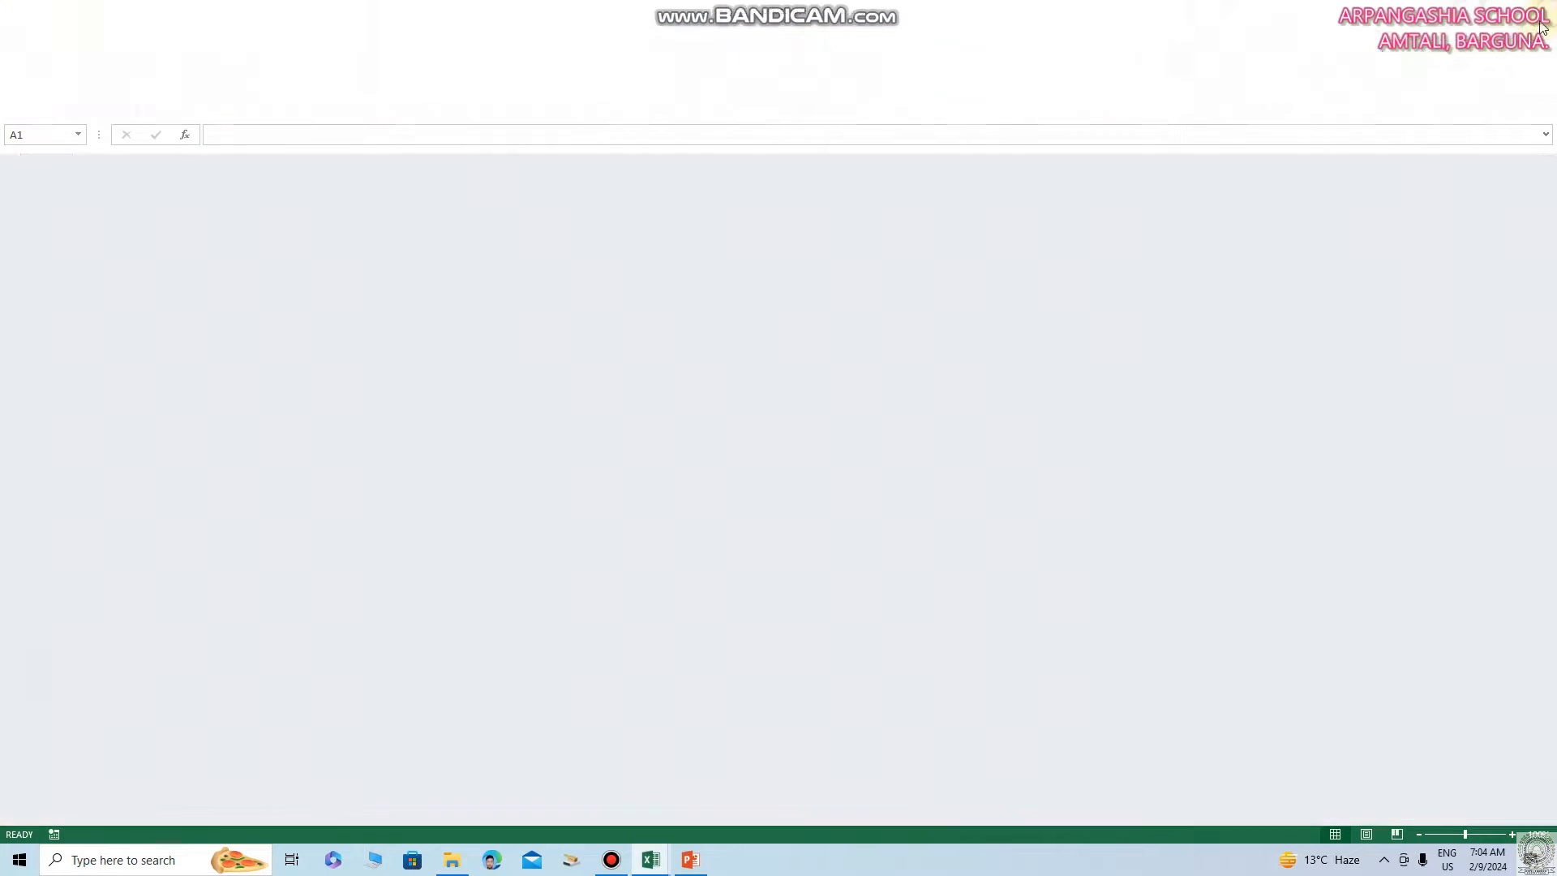
Create a new Microsoft Excel Worksheet file on the desktop with its default name and open it.
right_click(741, 230)
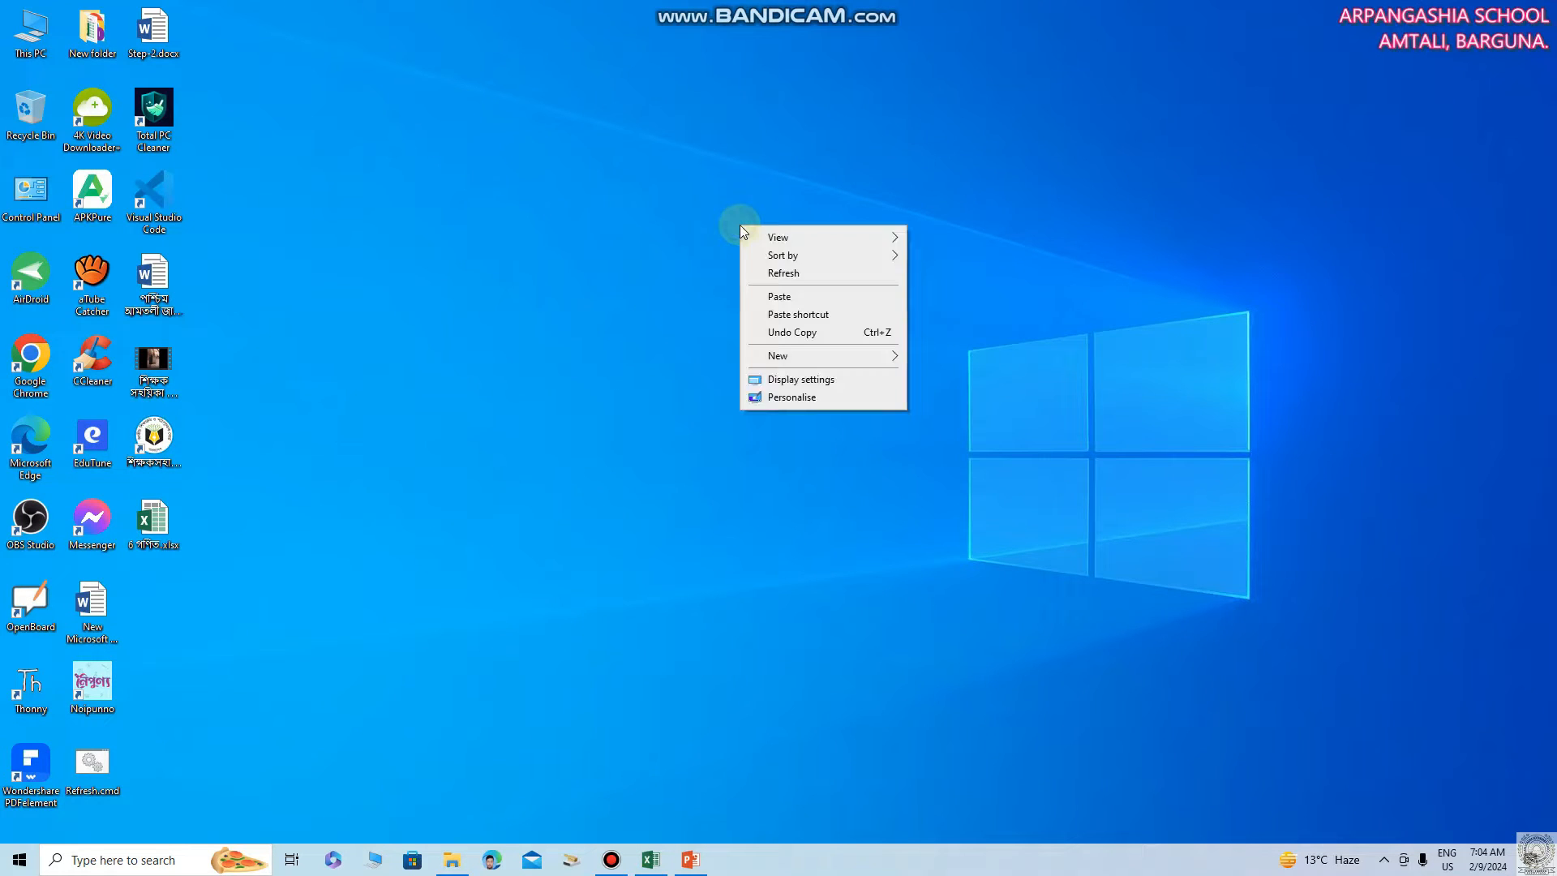
mouse_move(793, 360)
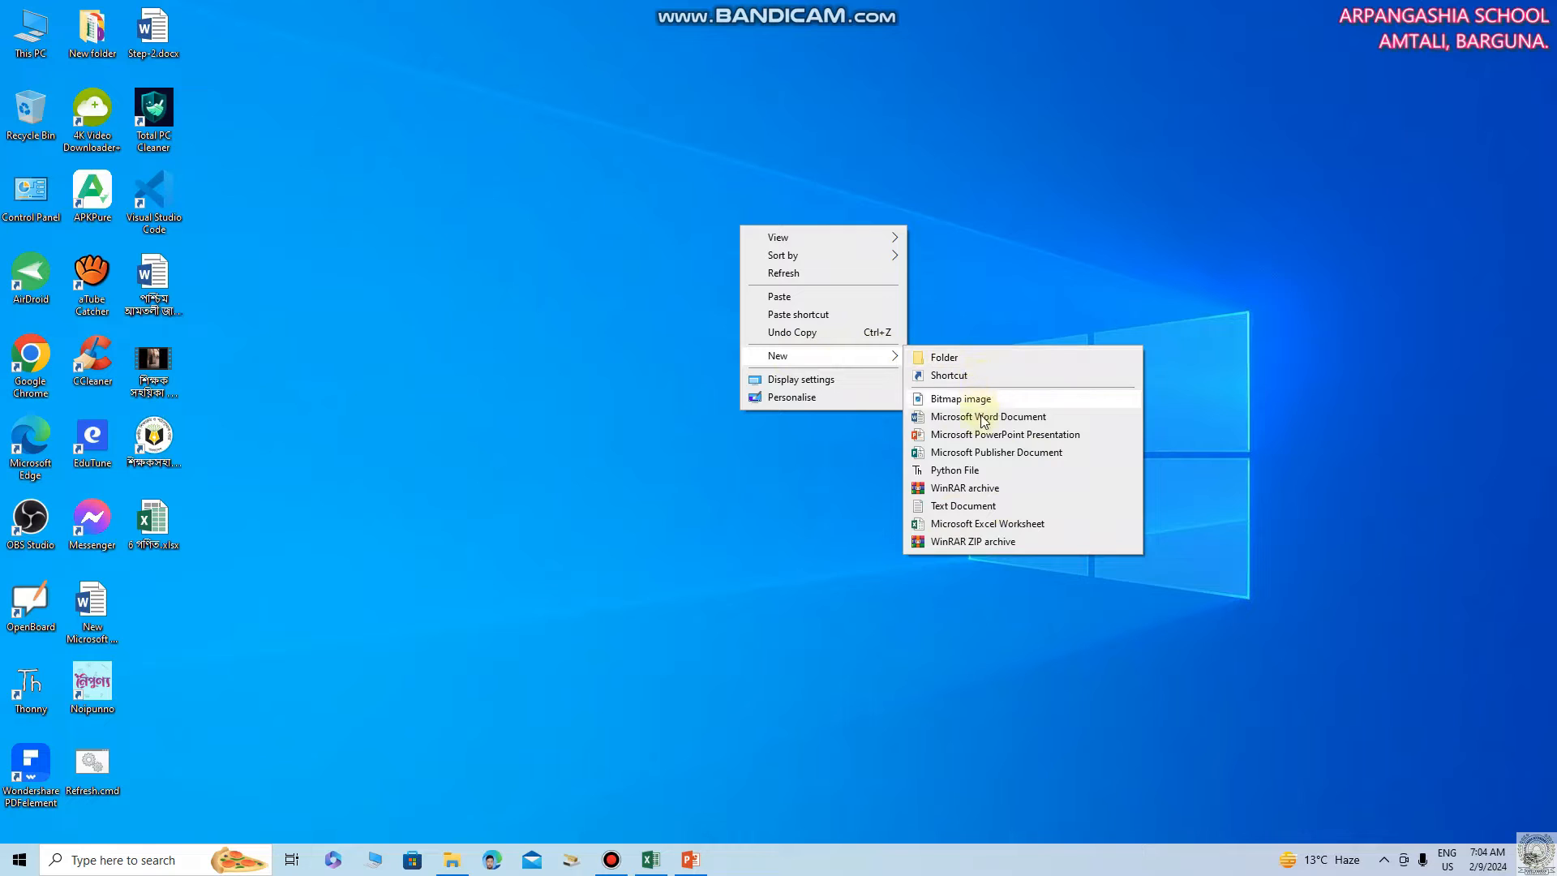
click(986, 526)
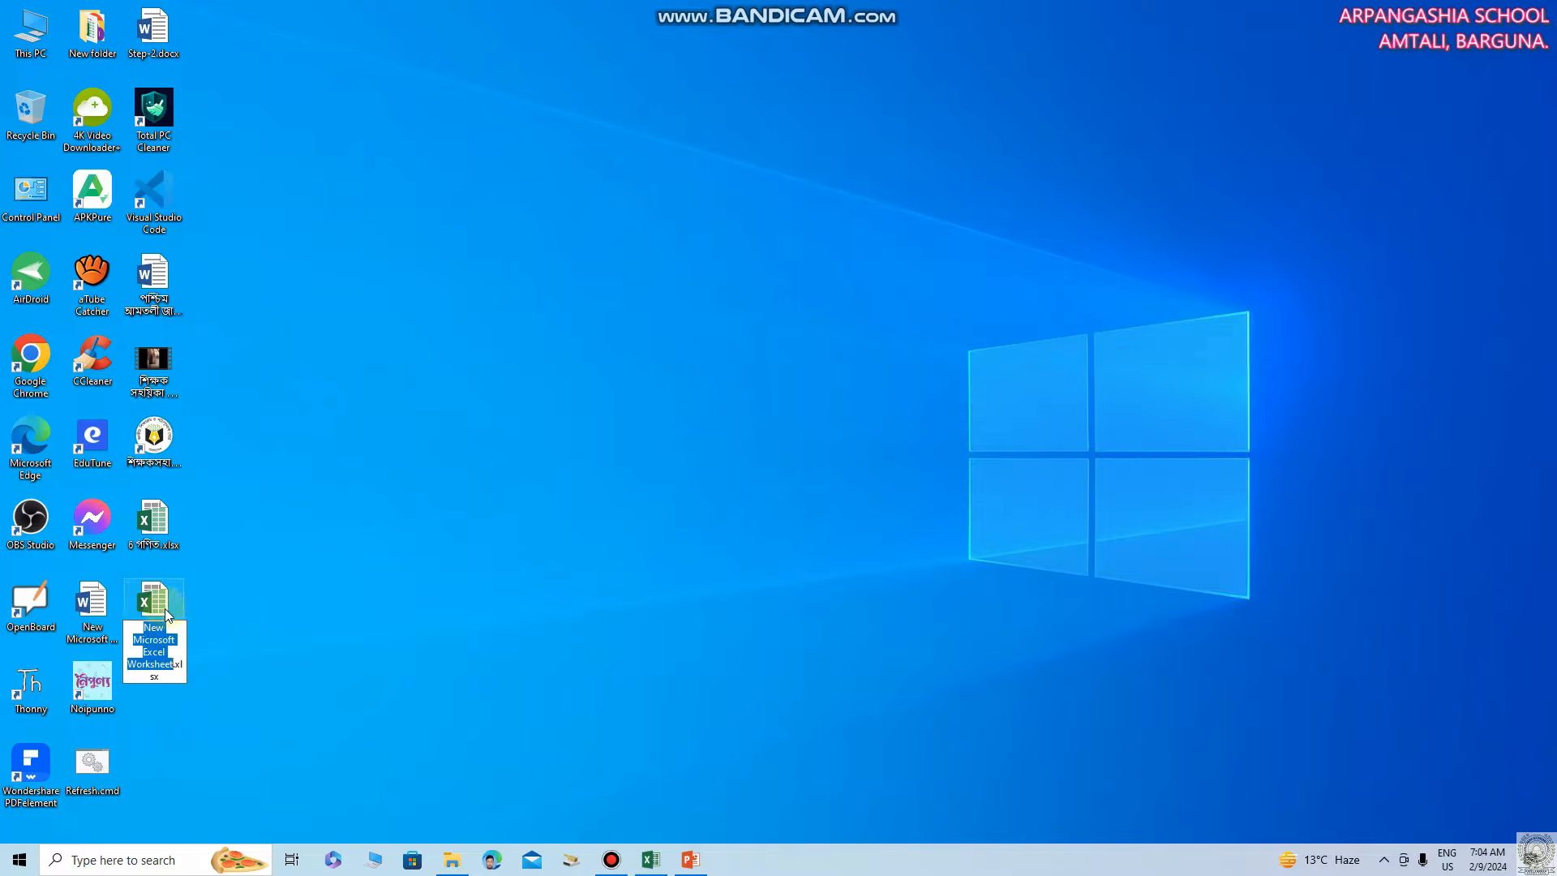
click(156, 616)
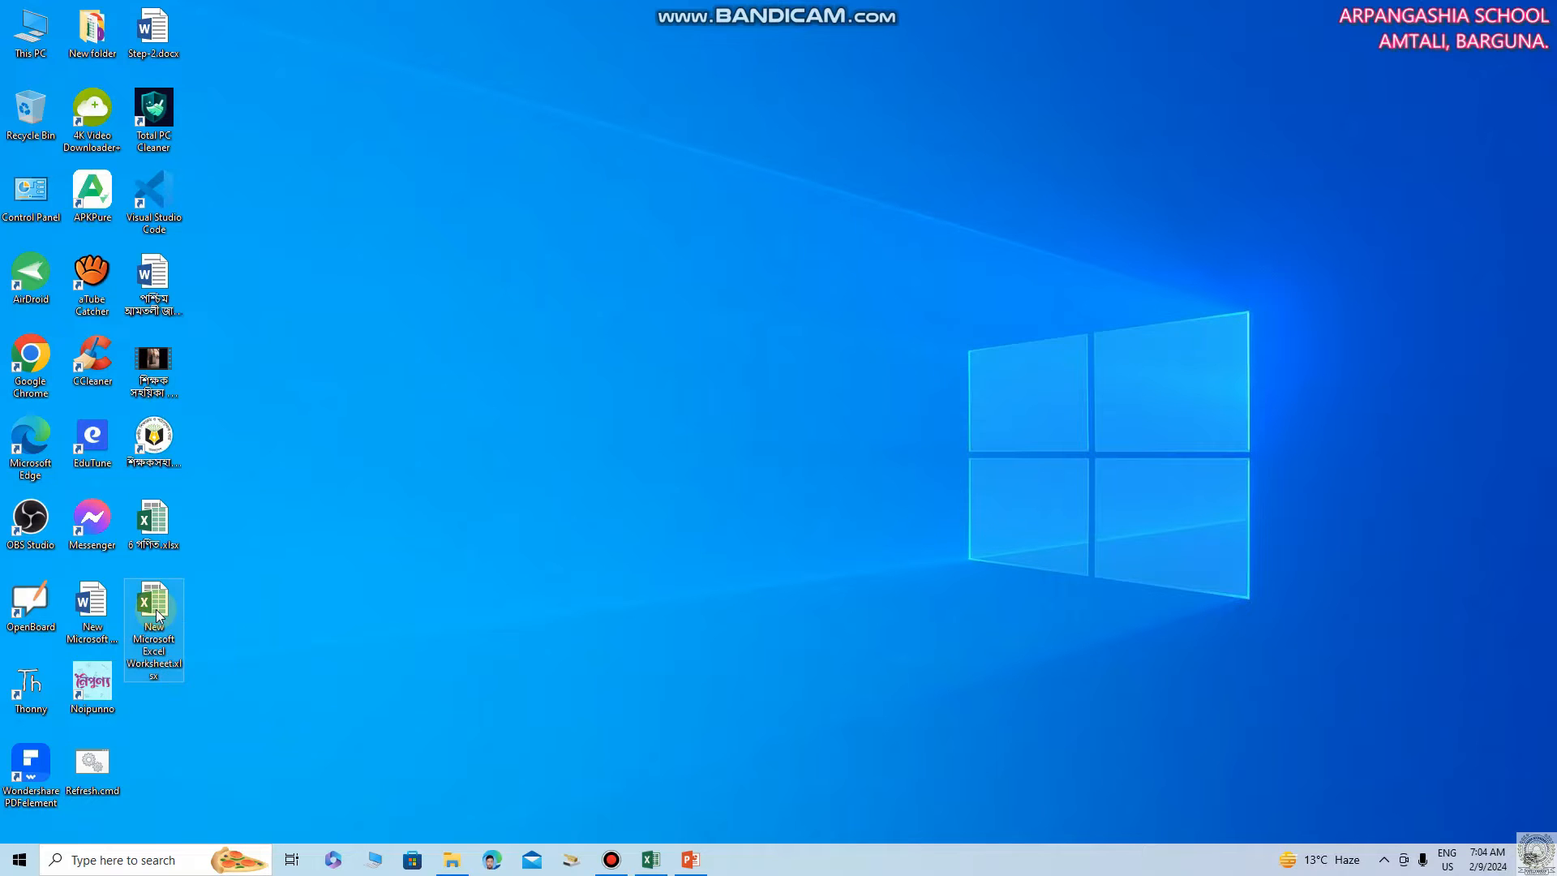
double_click(156, 617)
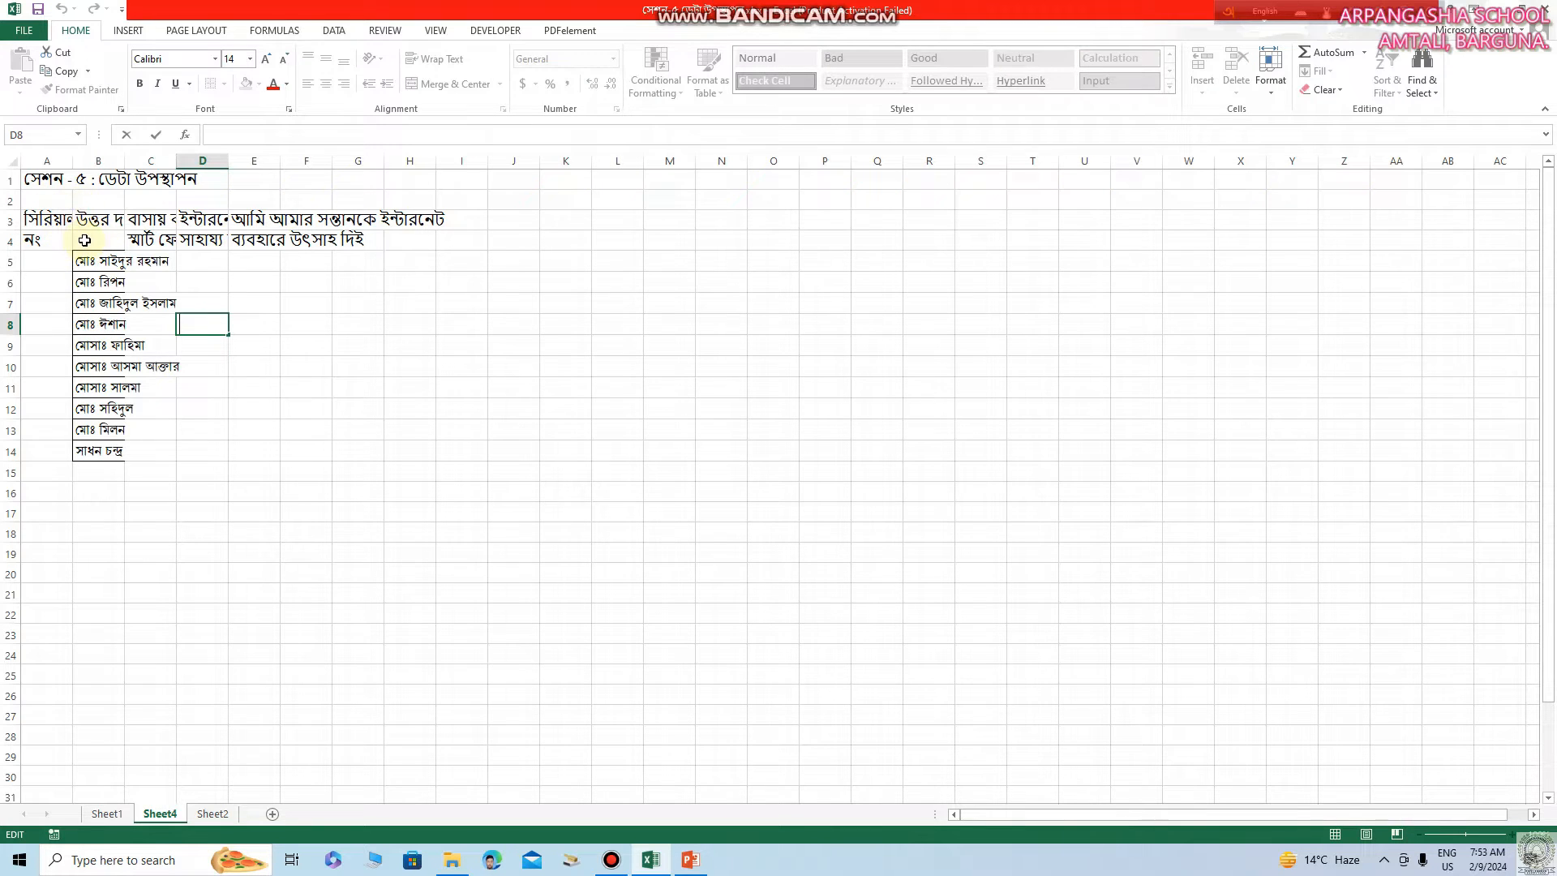
Widen columns A to E so that each heading in rows 3 and 4 fits inside its own column.
click(55, 274)
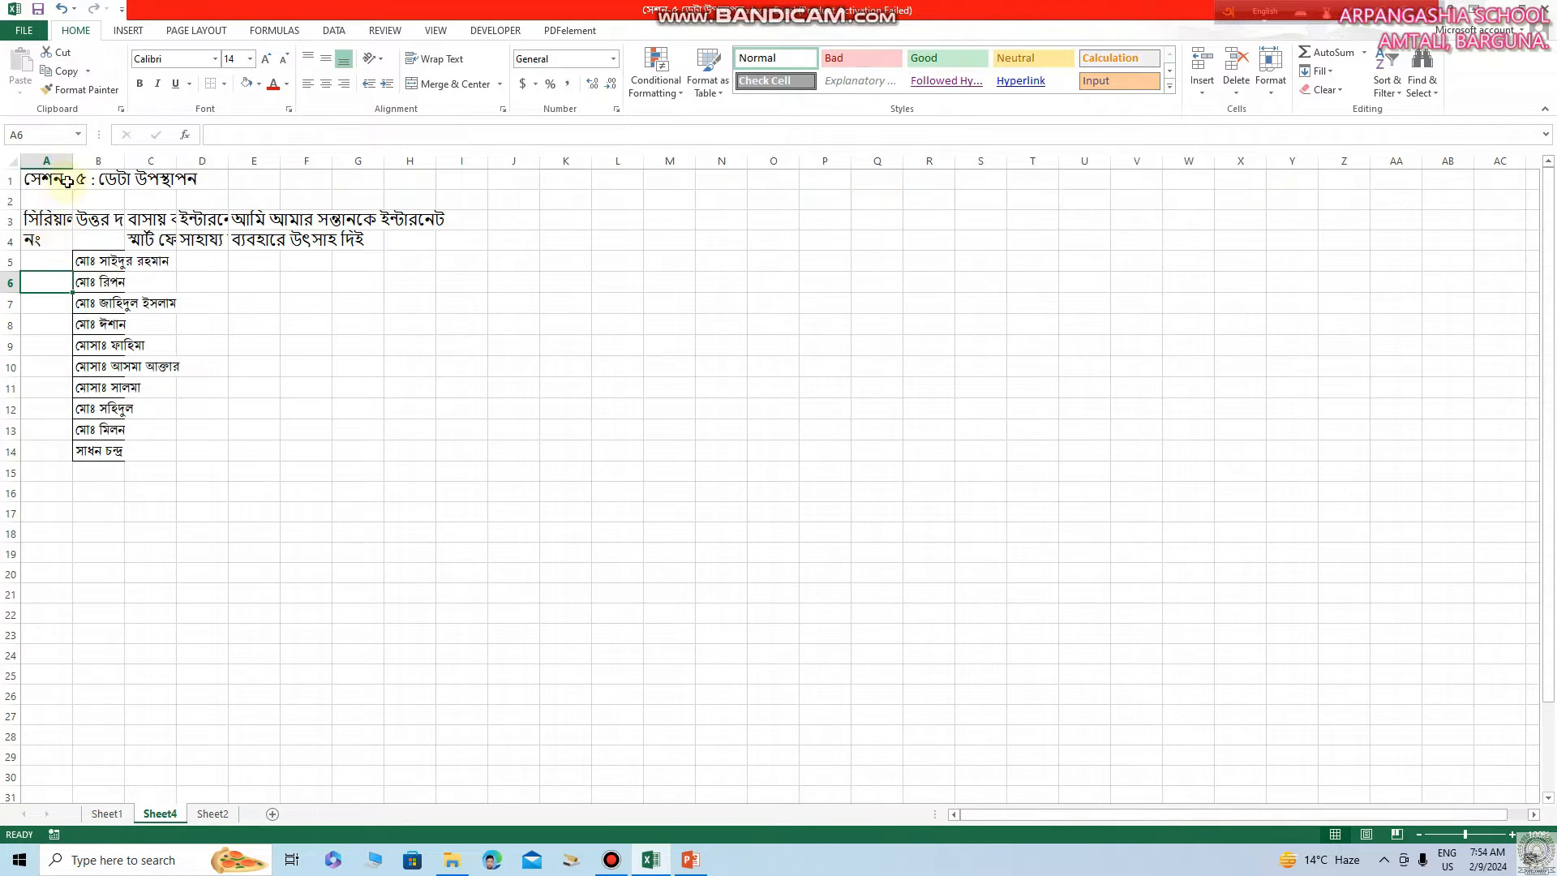
drag(76, 165, 84, 165)
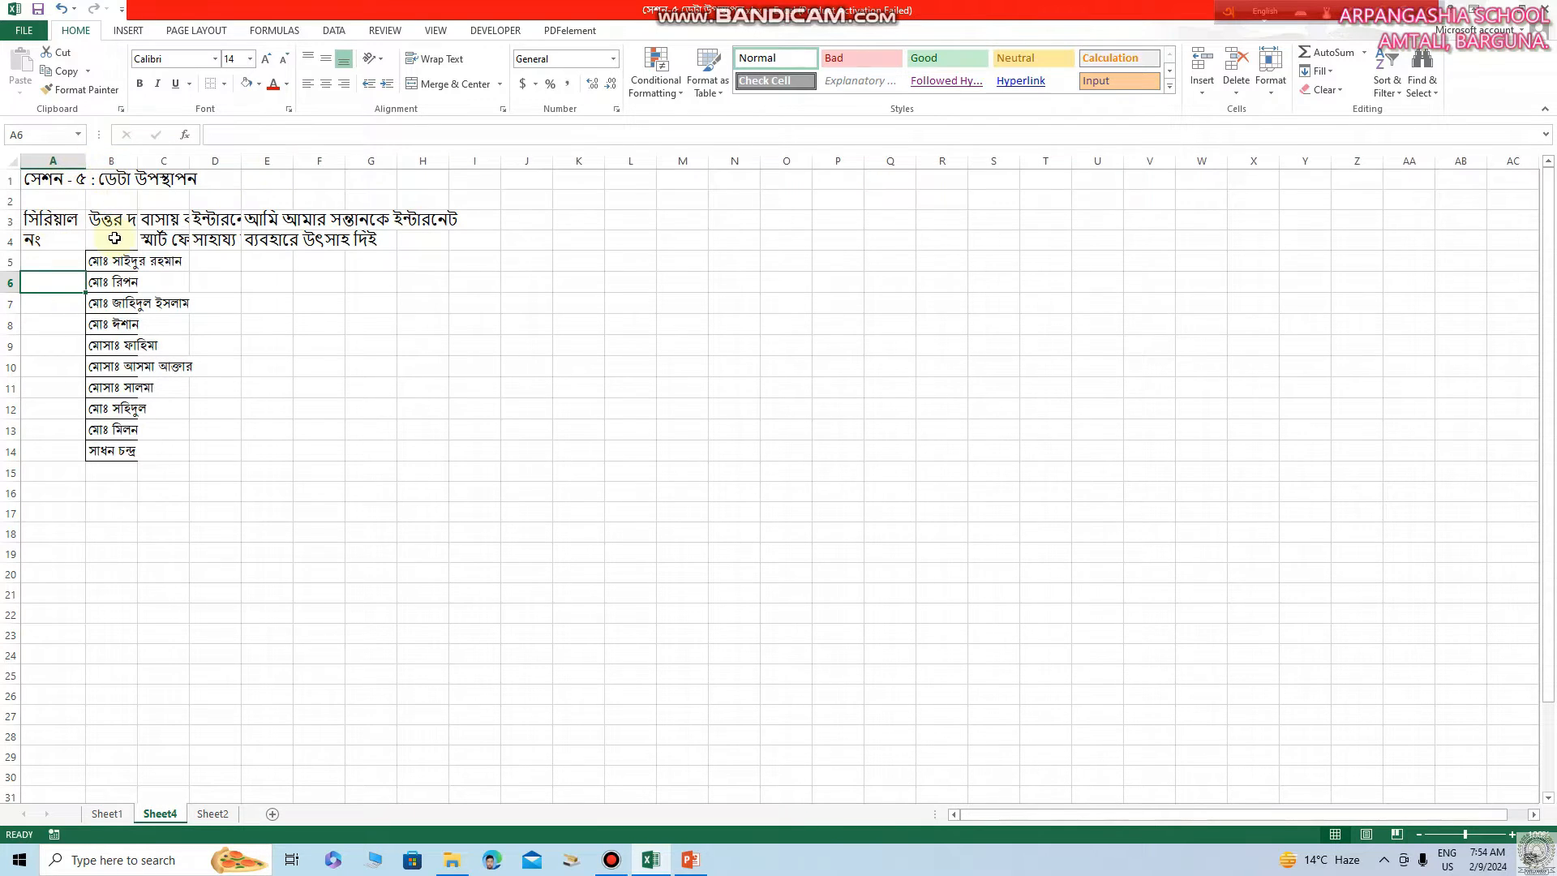
drag(137, 160, 201, 159)
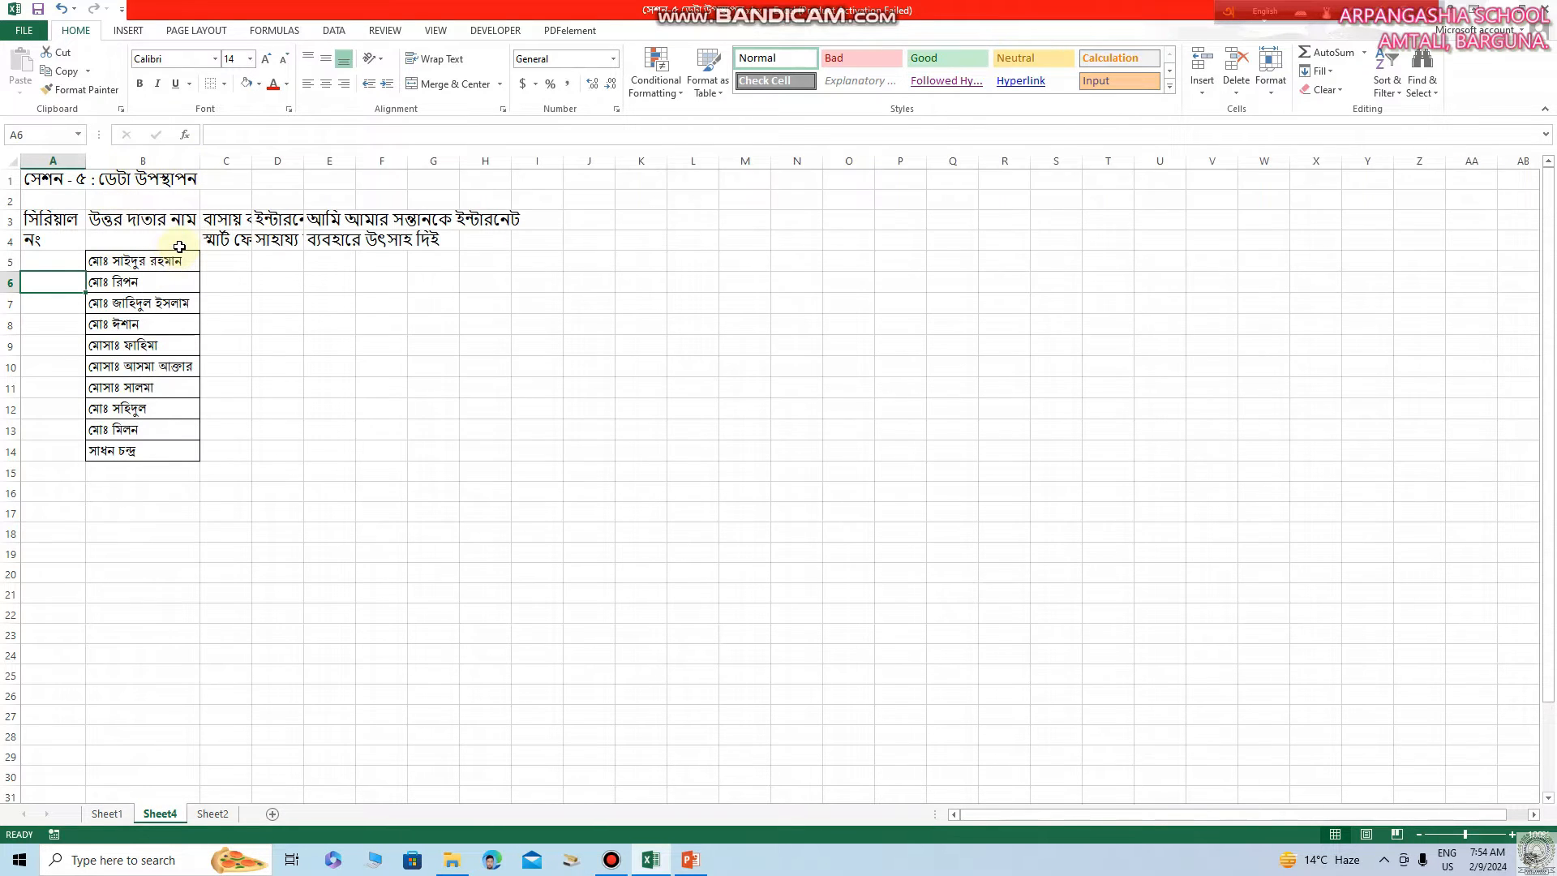
drag(254, 160, 356, 165)
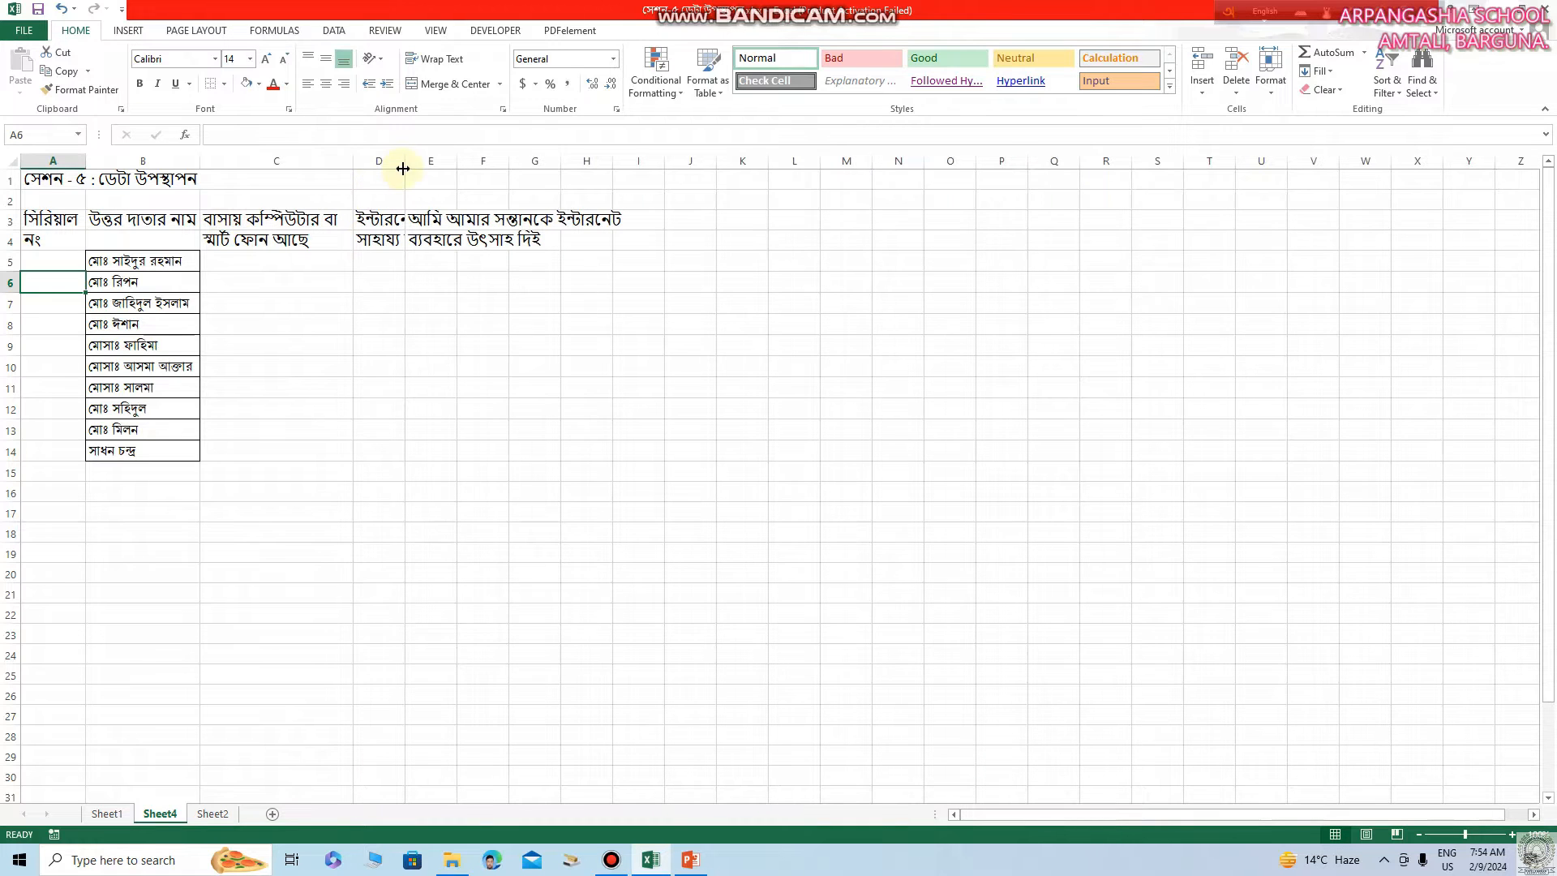
drag(403, 167, 519, 168)
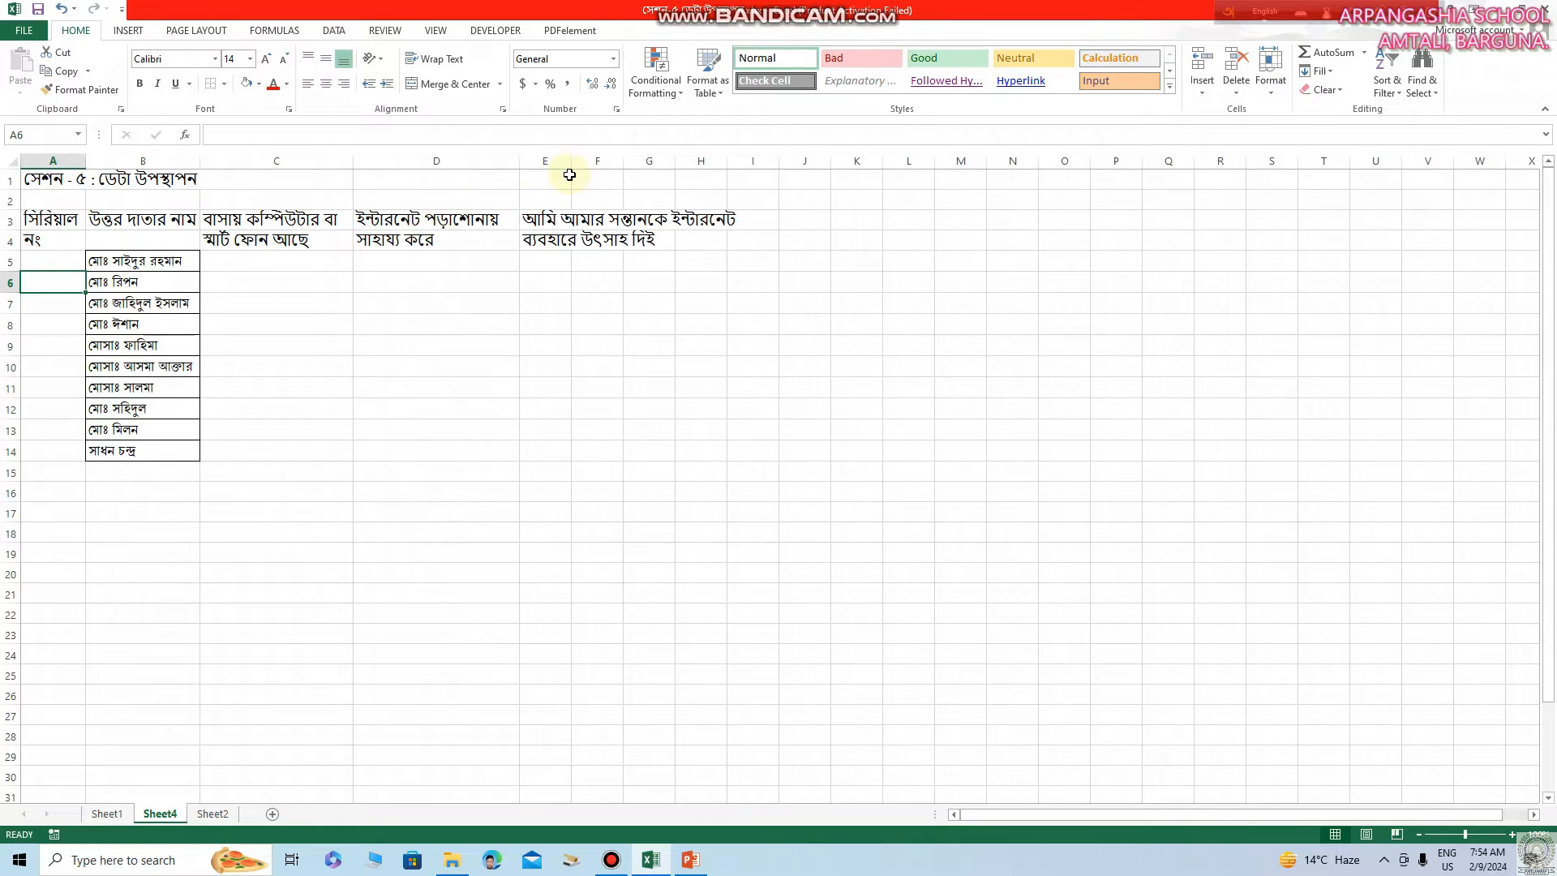
drag(568, 160, 733, 159)
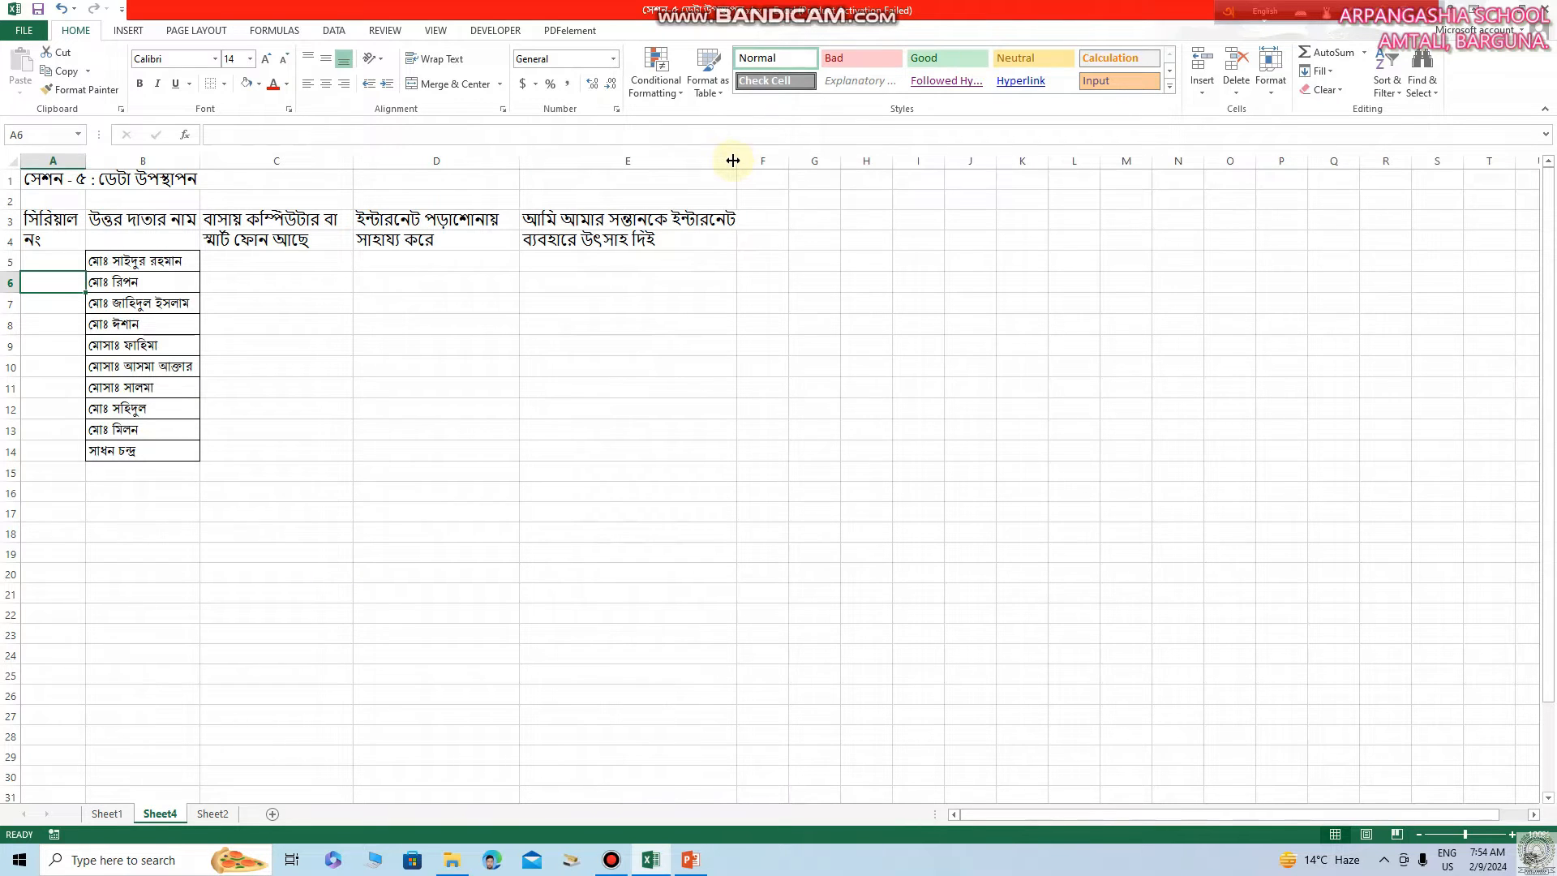
drag(732, 160, 743, 160)
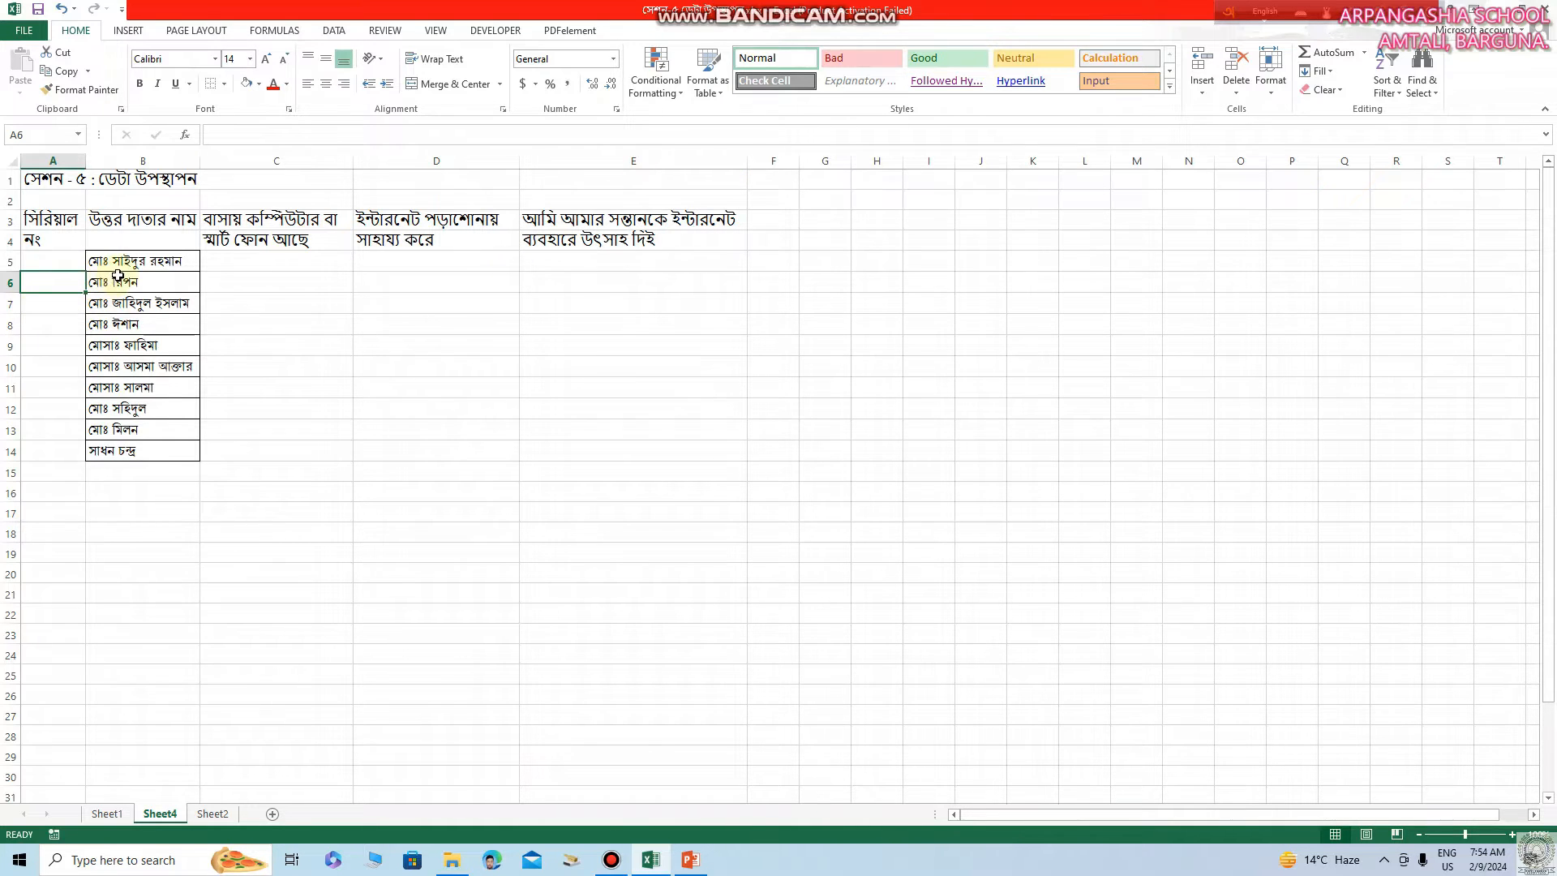
Remove all borders from the respondent names in B5:B14.
drag(133, 260, 147, 444)
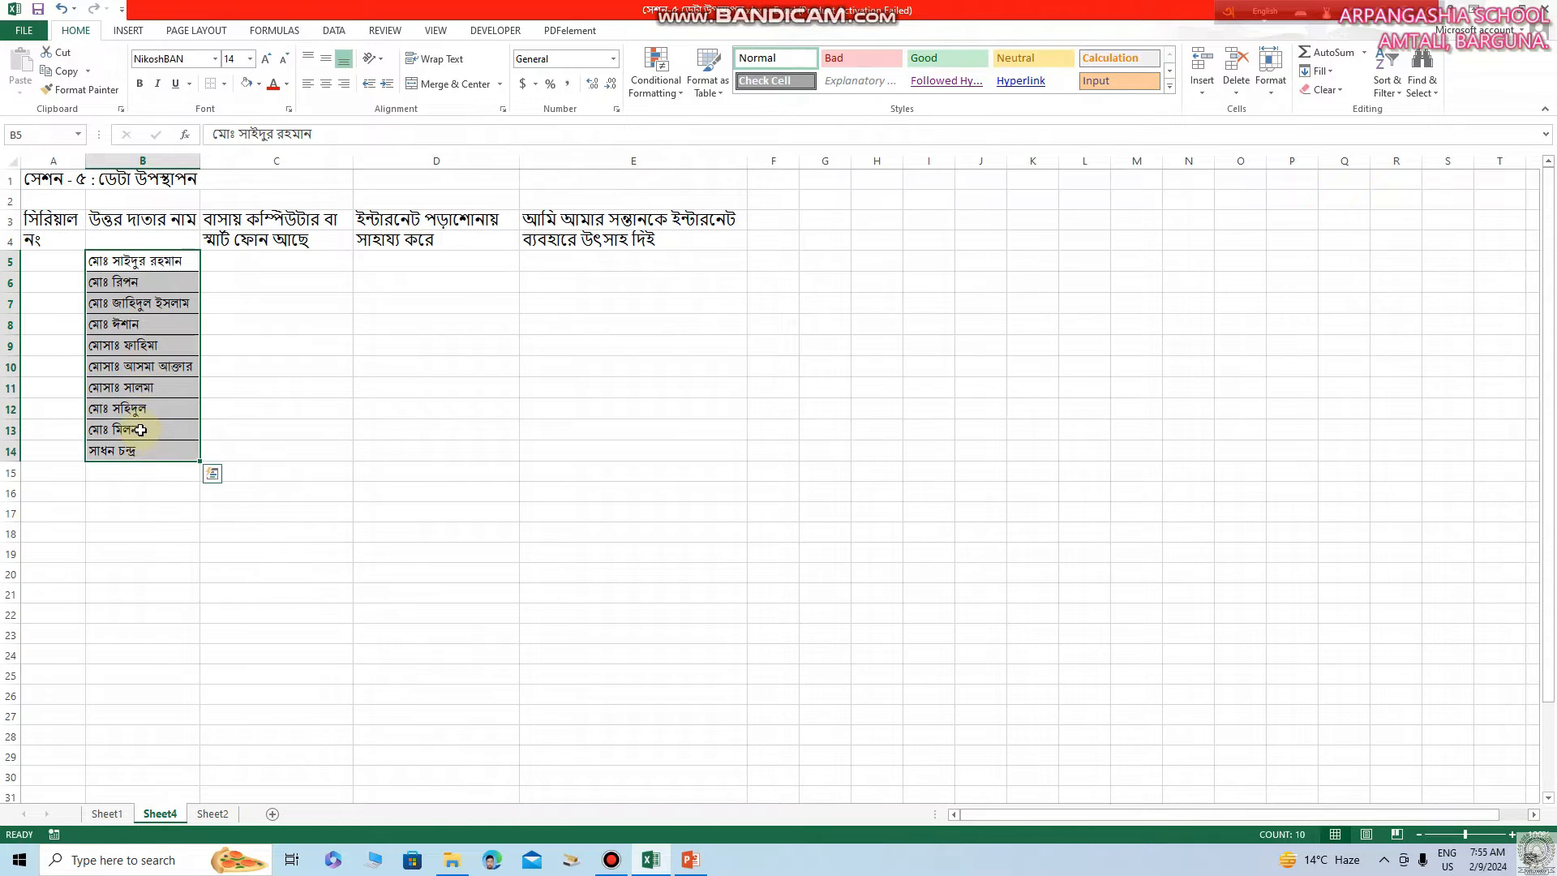
click(224, 84)
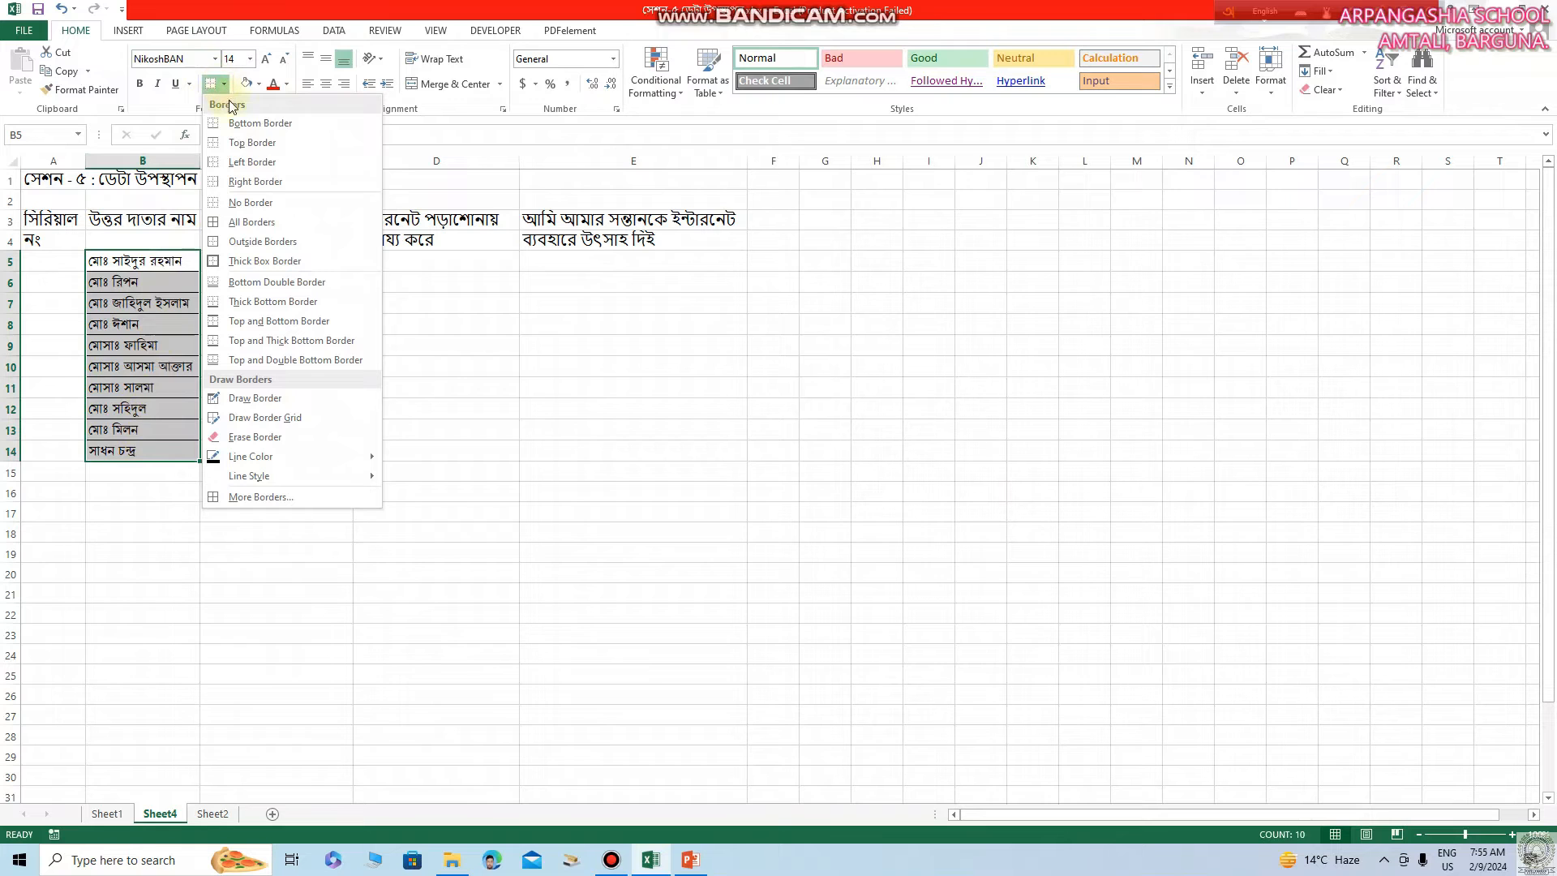
click(251, 202)
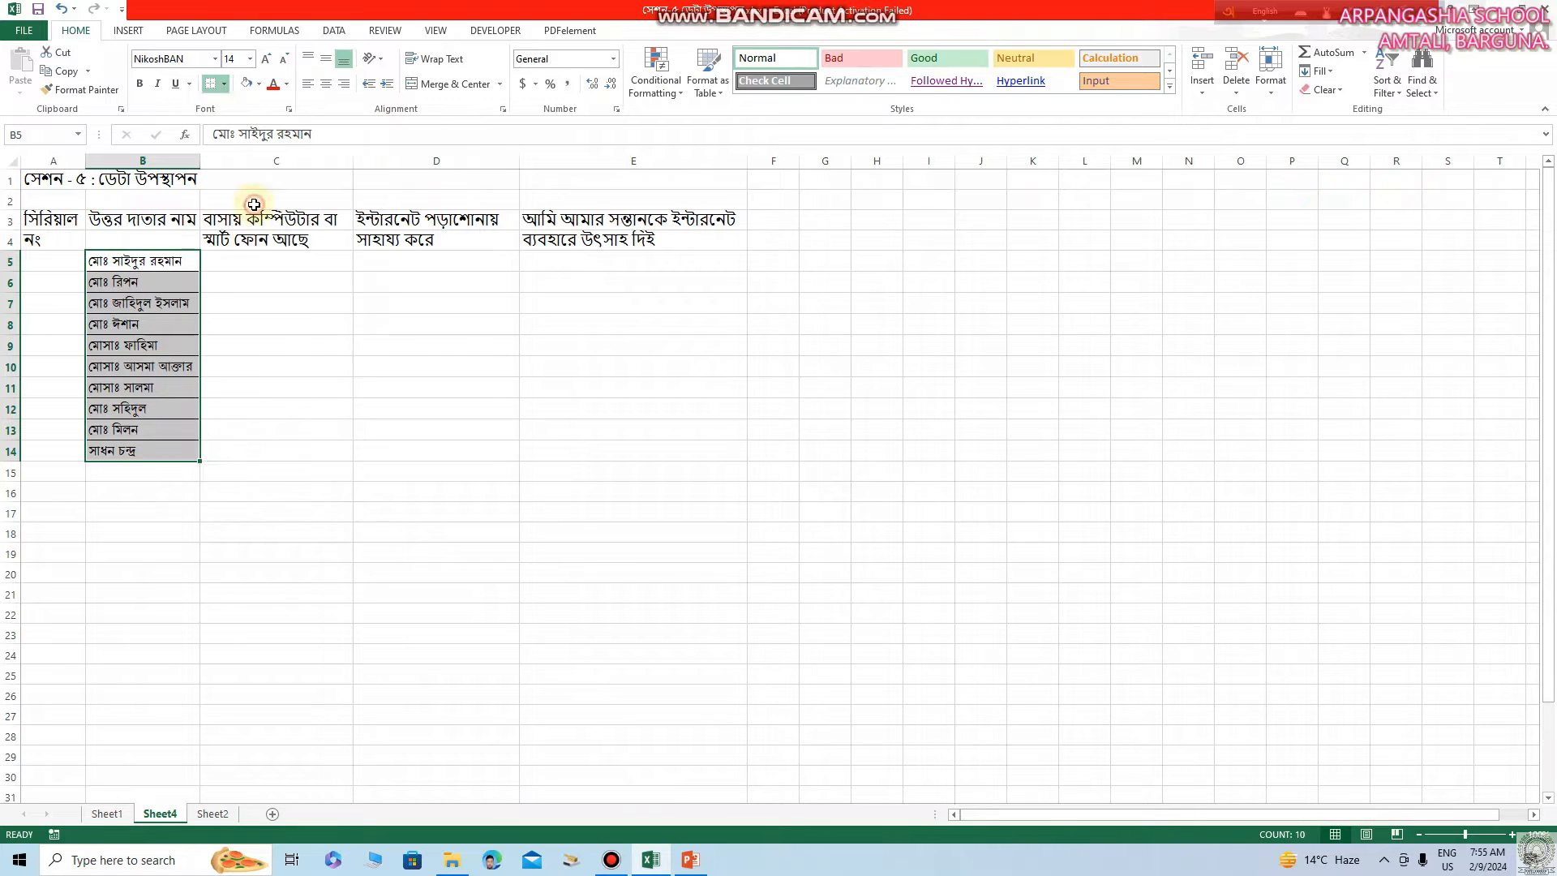
click(236, 287)
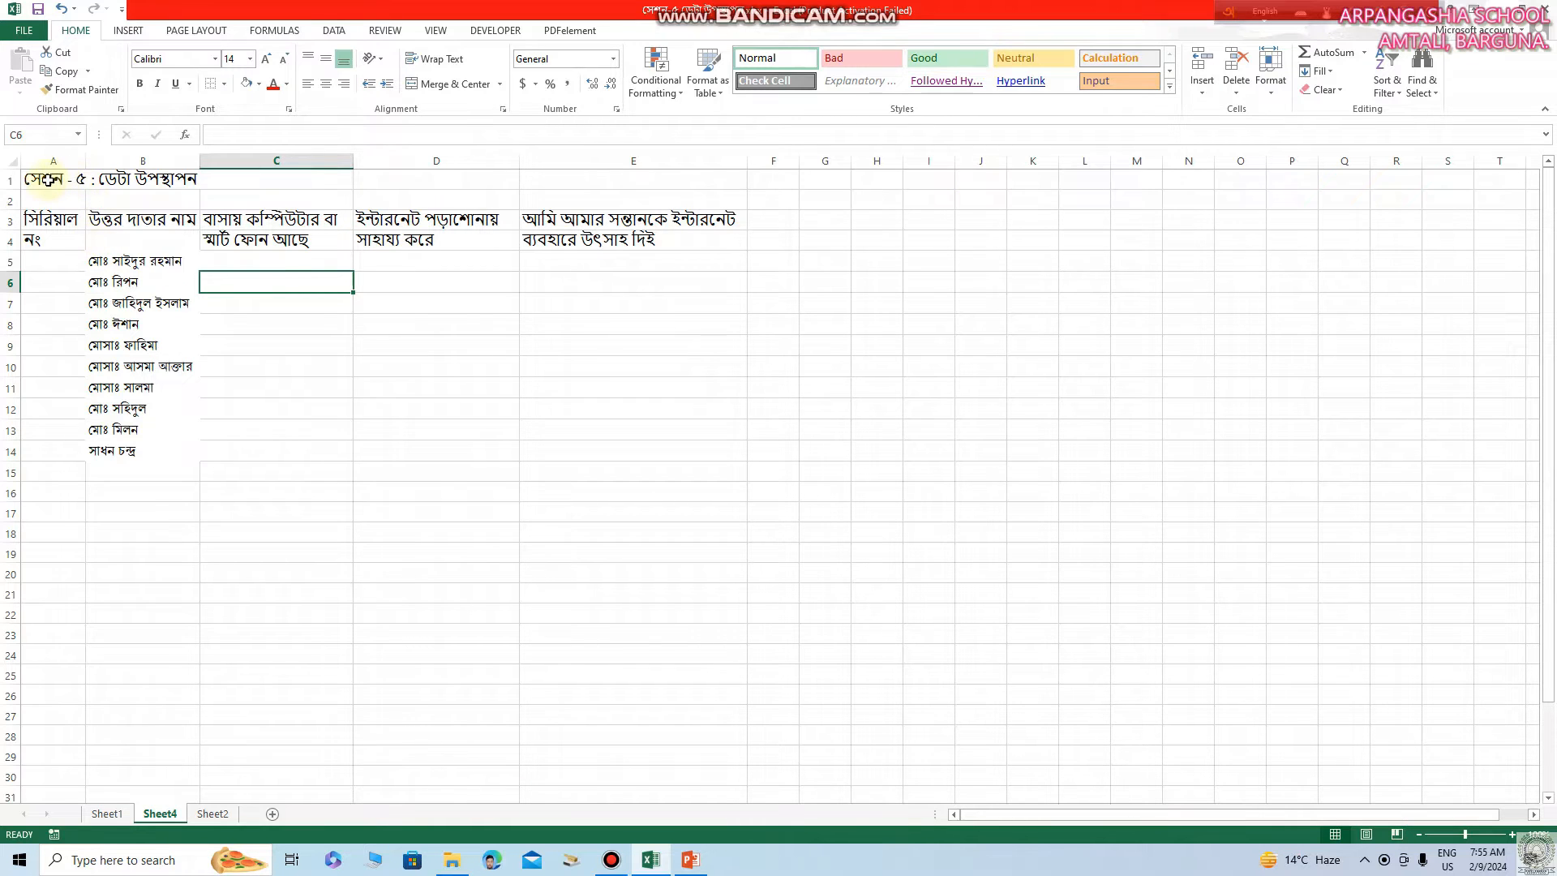
Merge and center the title across A1:E1, and center the column headings in A3:E4.
drag(44, 178, 567, 181)
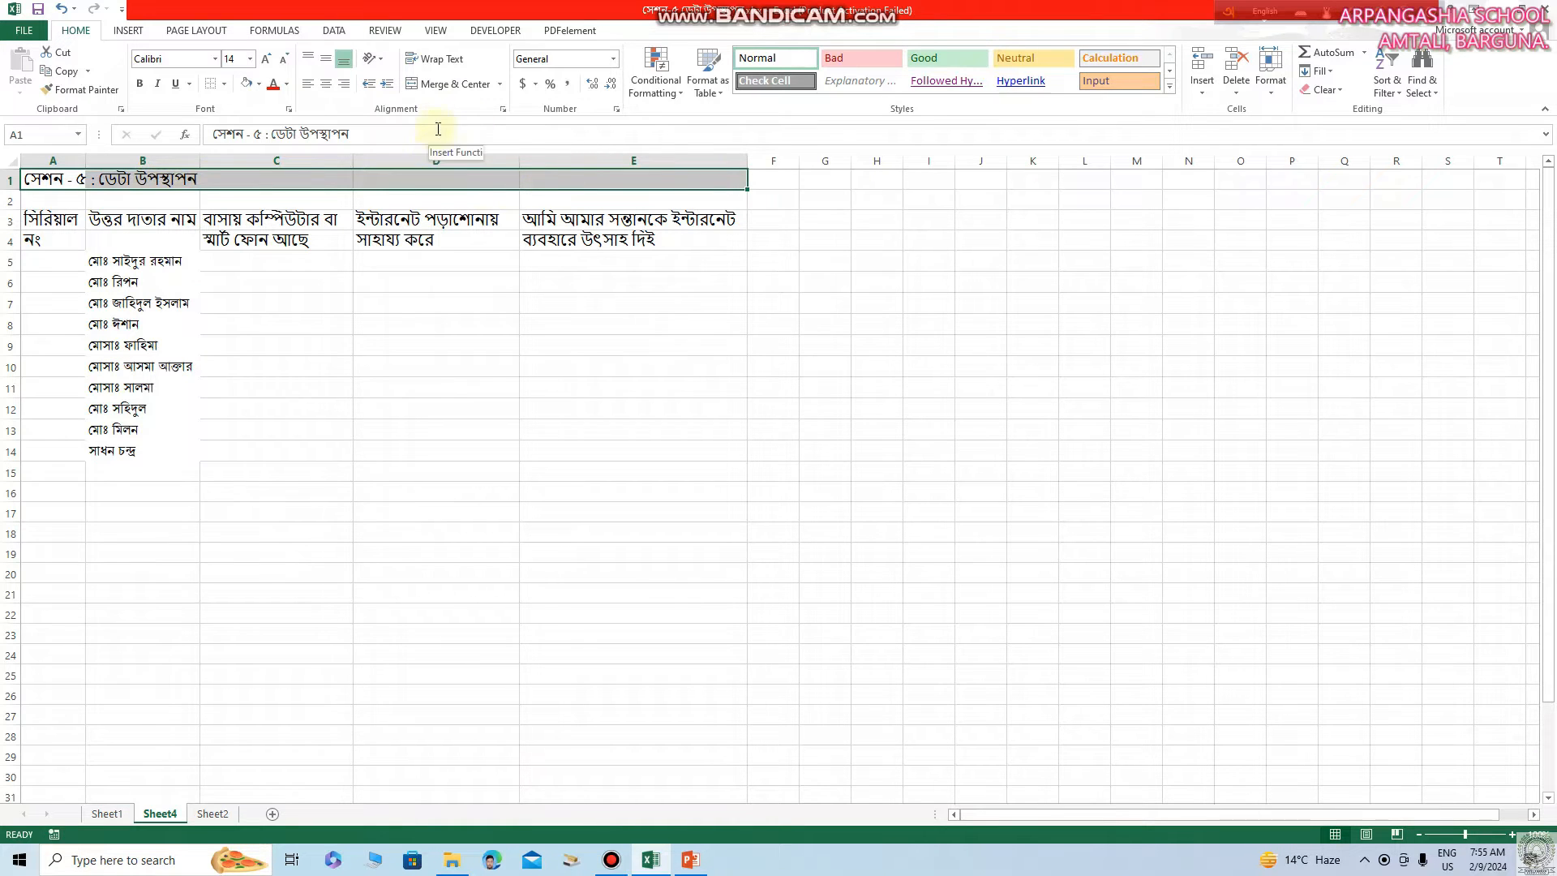
click(454, 88)
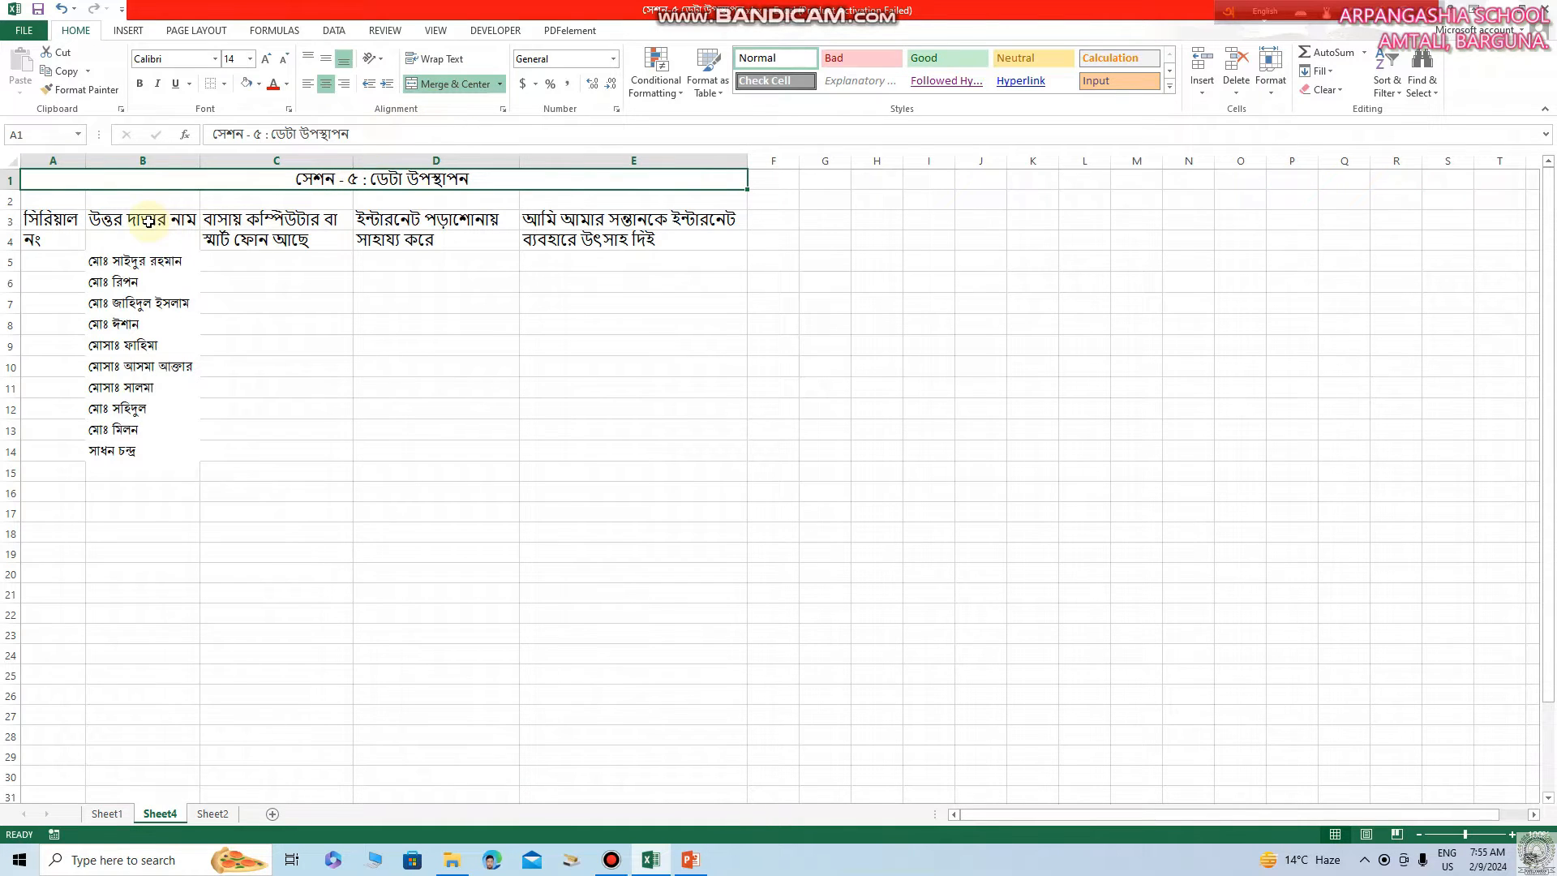
click(36, 221)
drag(90, 226, 572, 235)
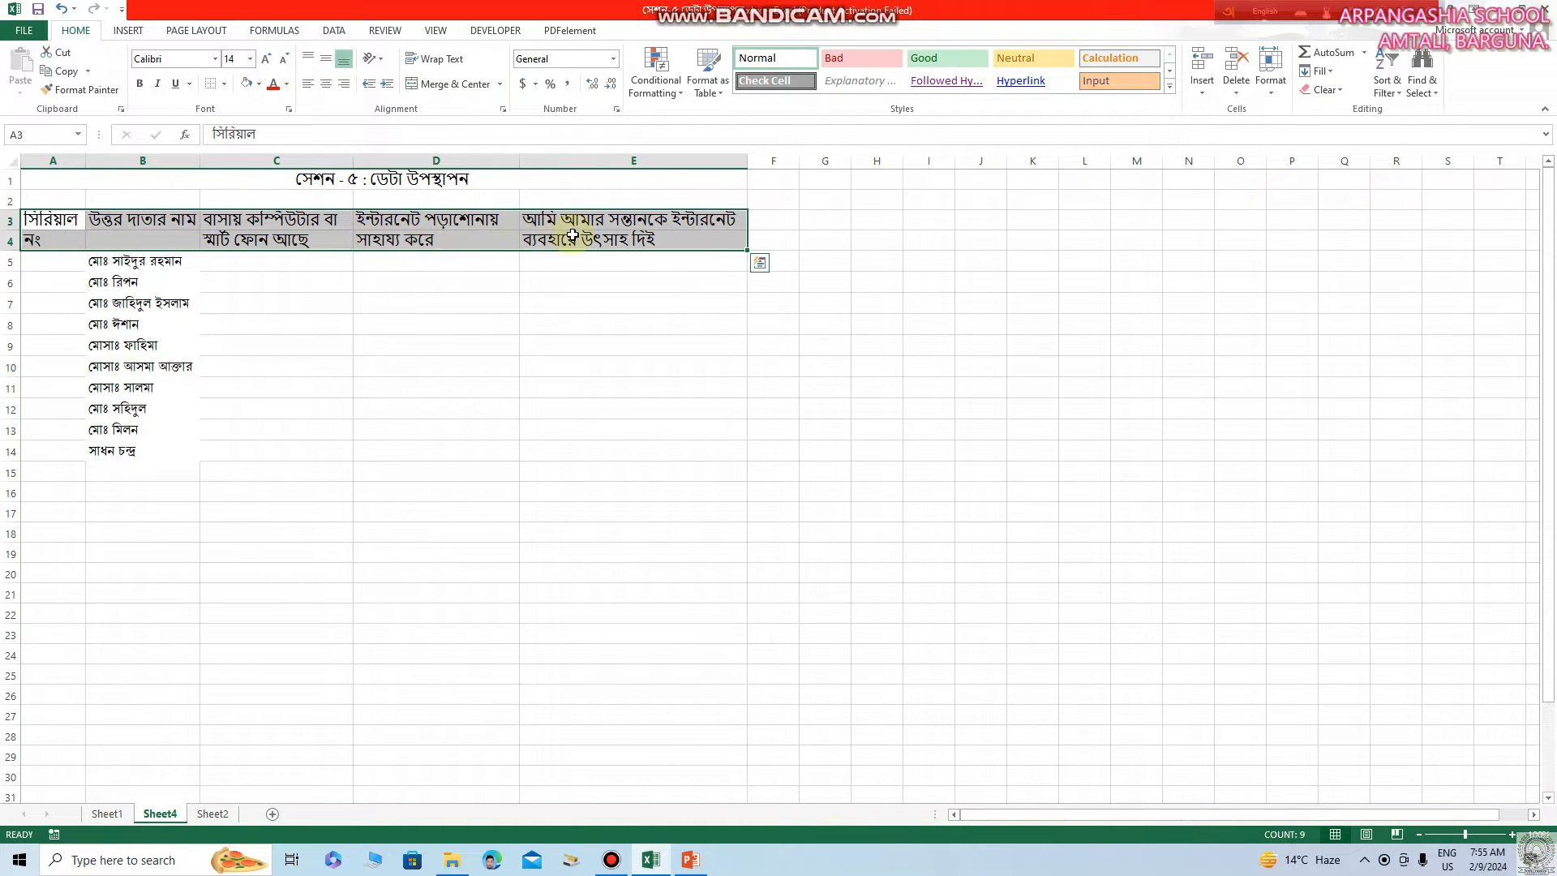
click(326, 86)
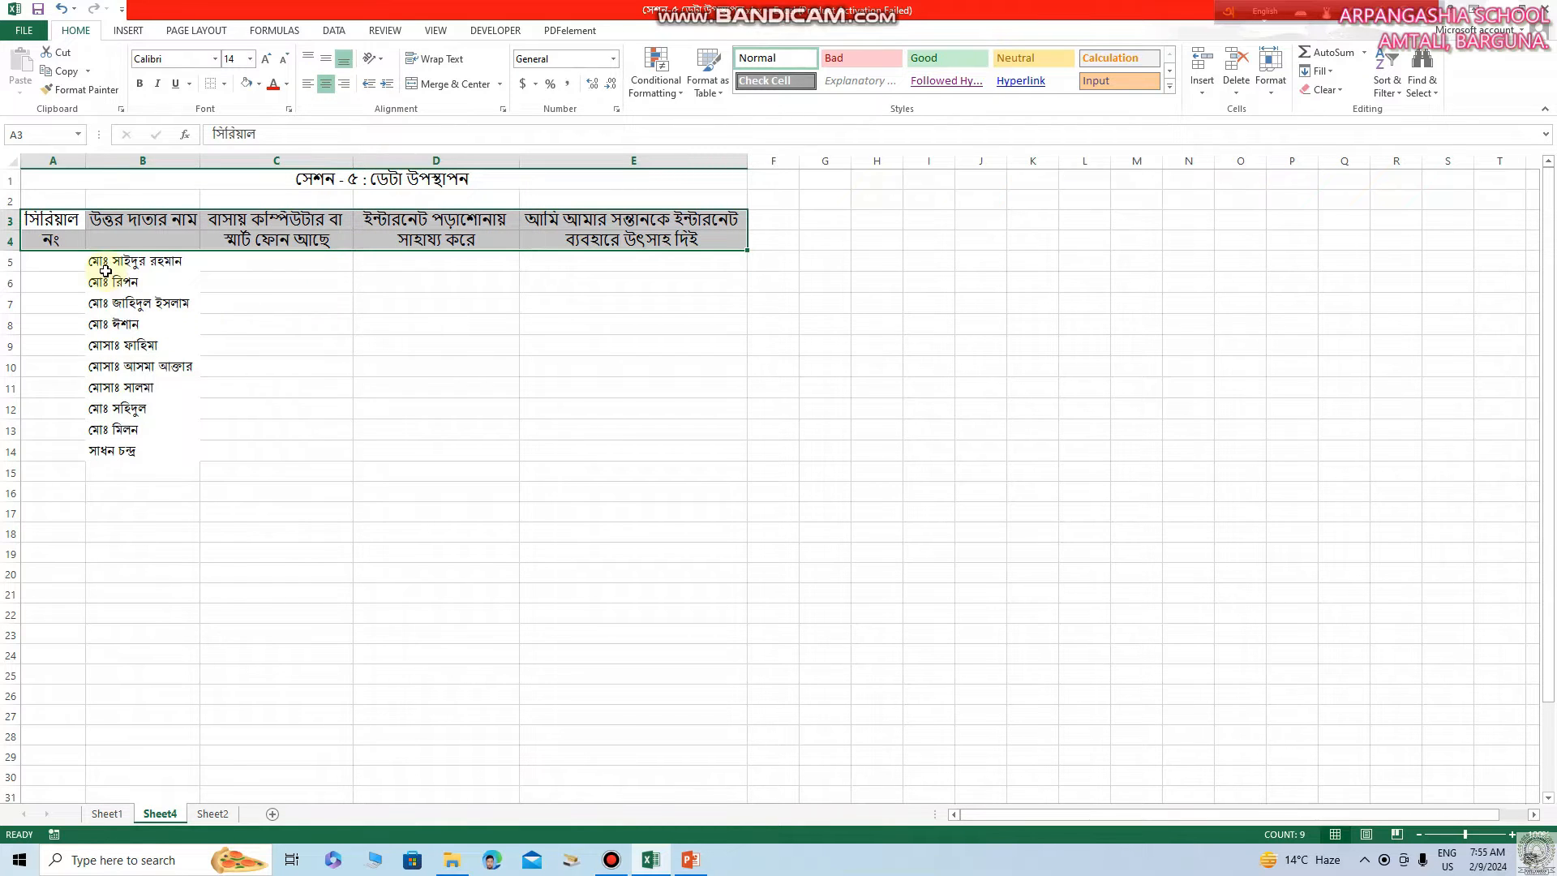
Number the respondents 1 to 10 in A5:A14 using a fill series starting from 1, and center the numbers.
click(66, 259)
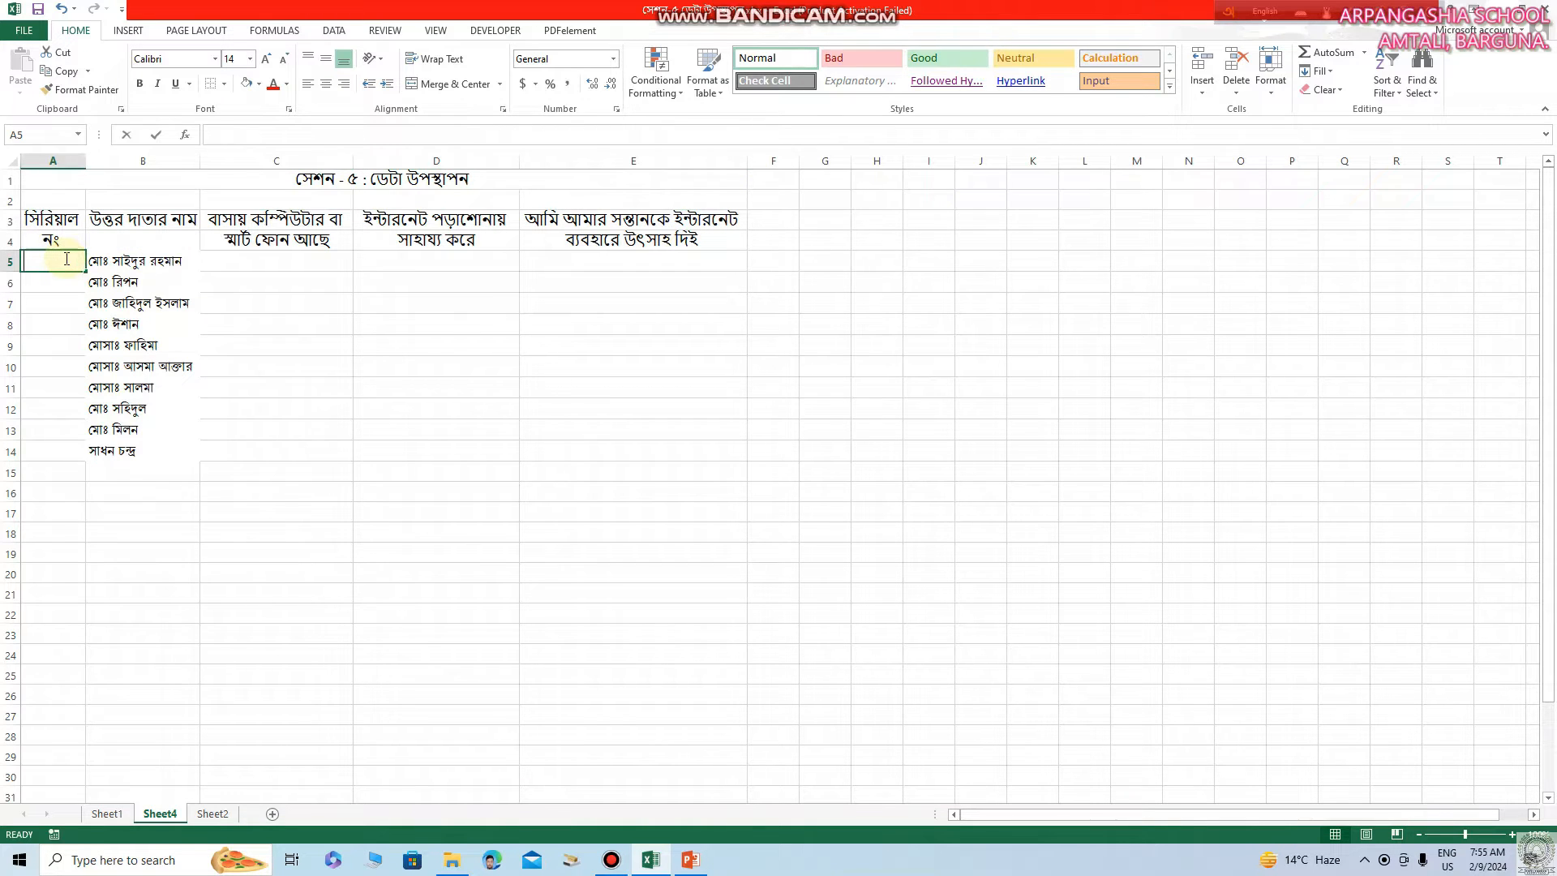
text(1)
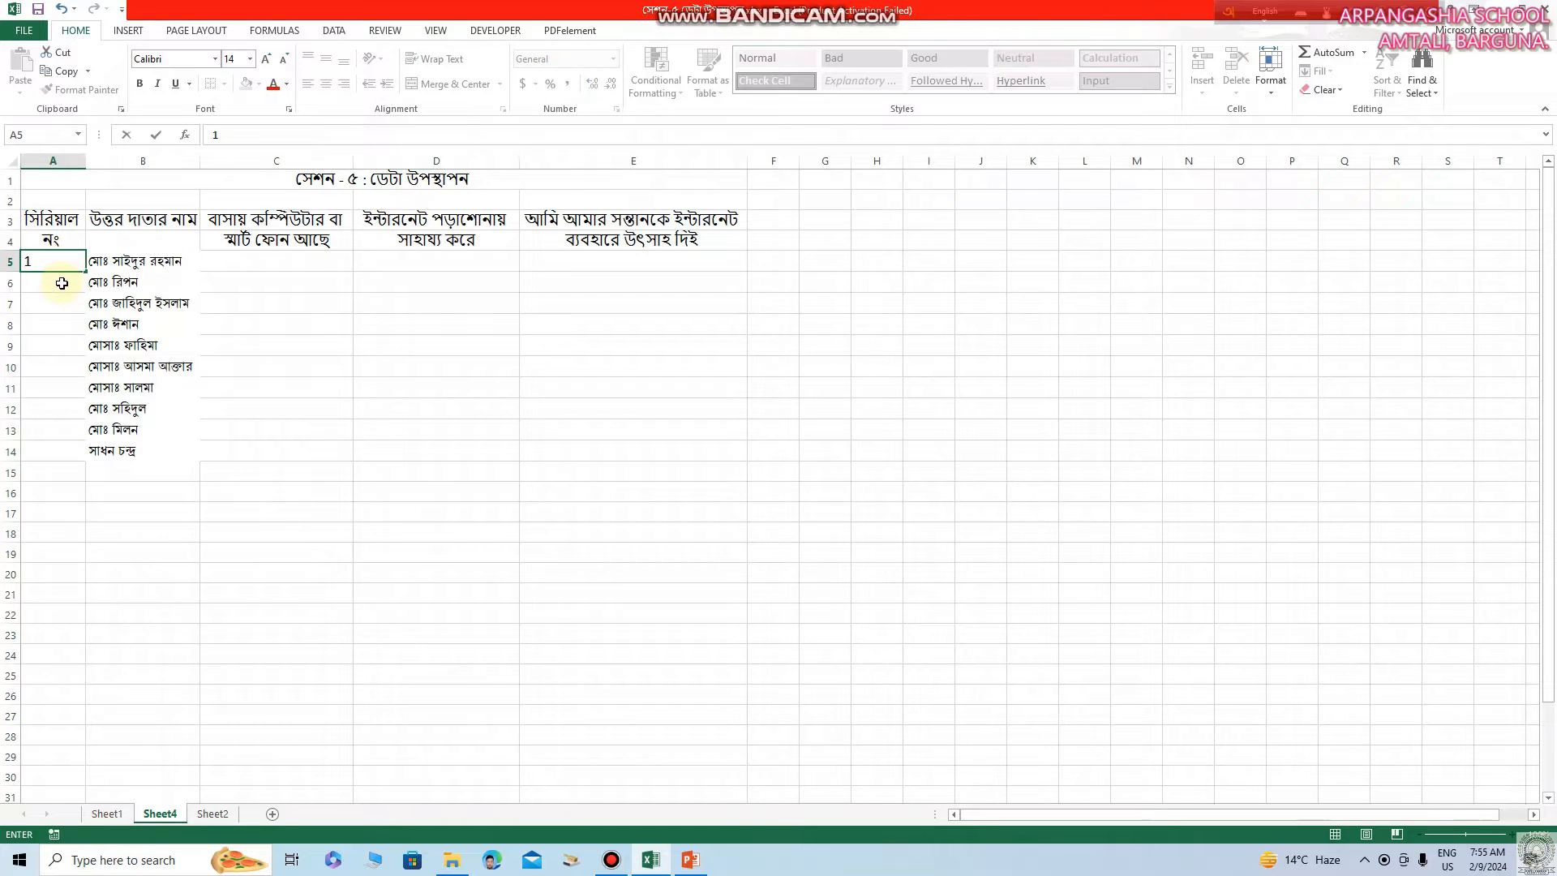
key(Return)
click(68, 261)
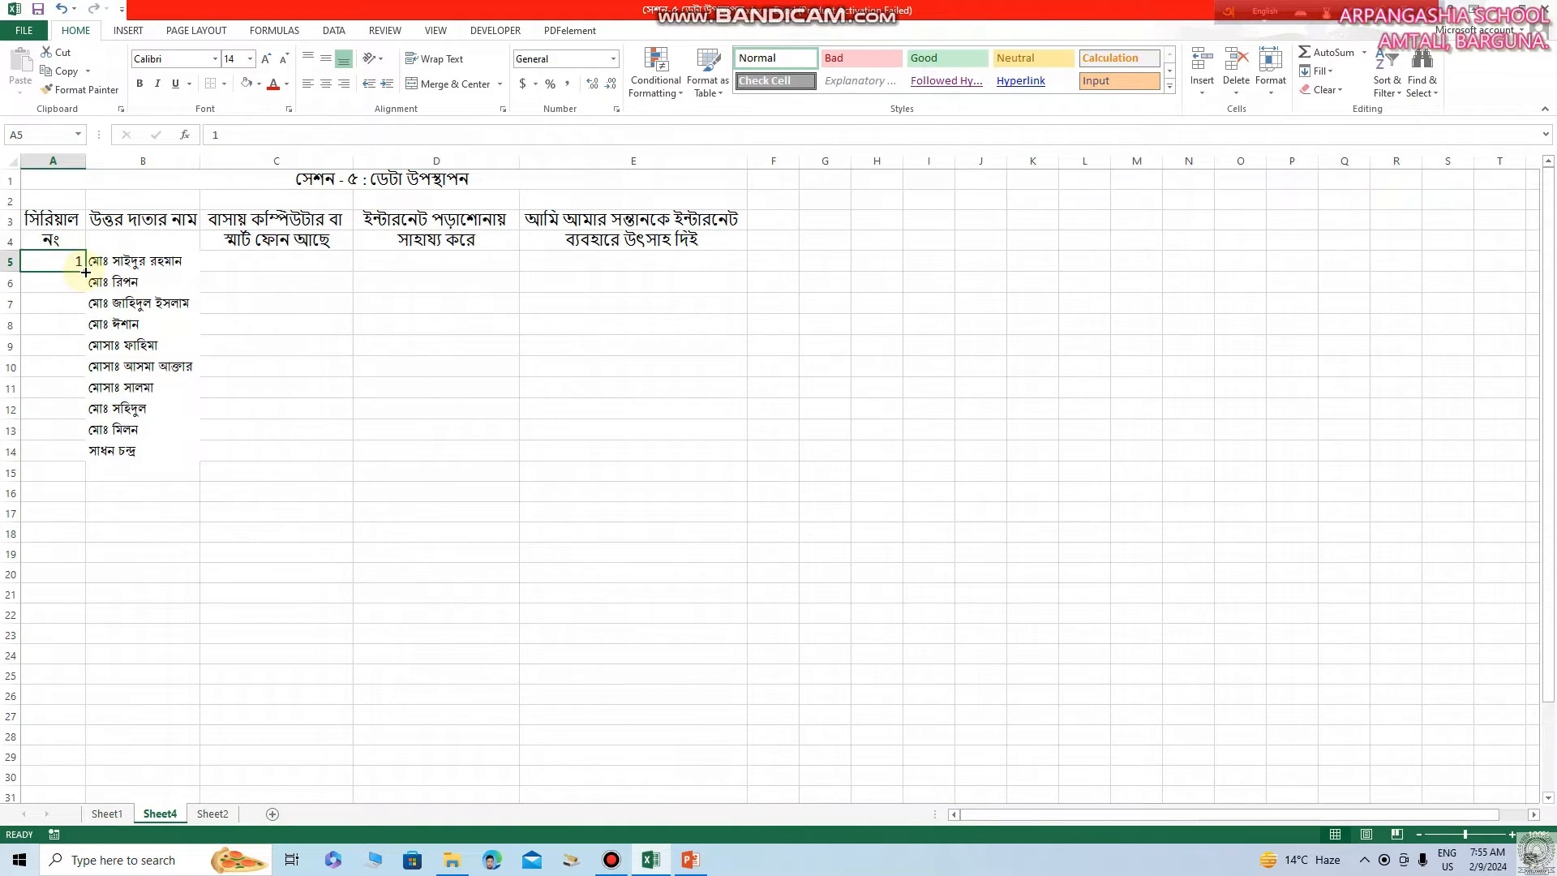
drag(86, 272, 86, 285)
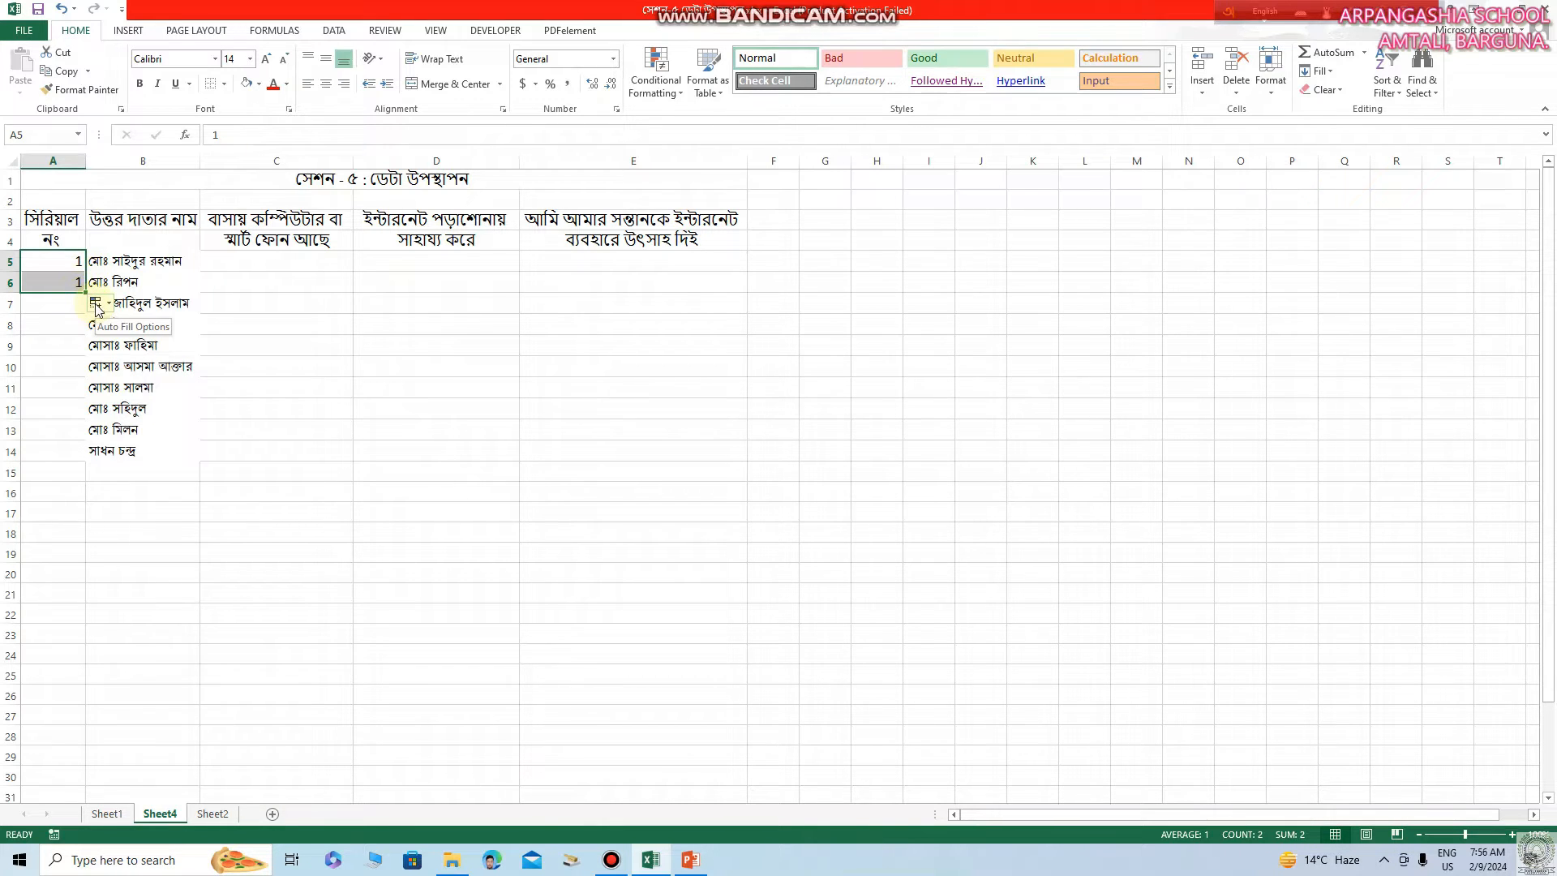
click(97, 306)
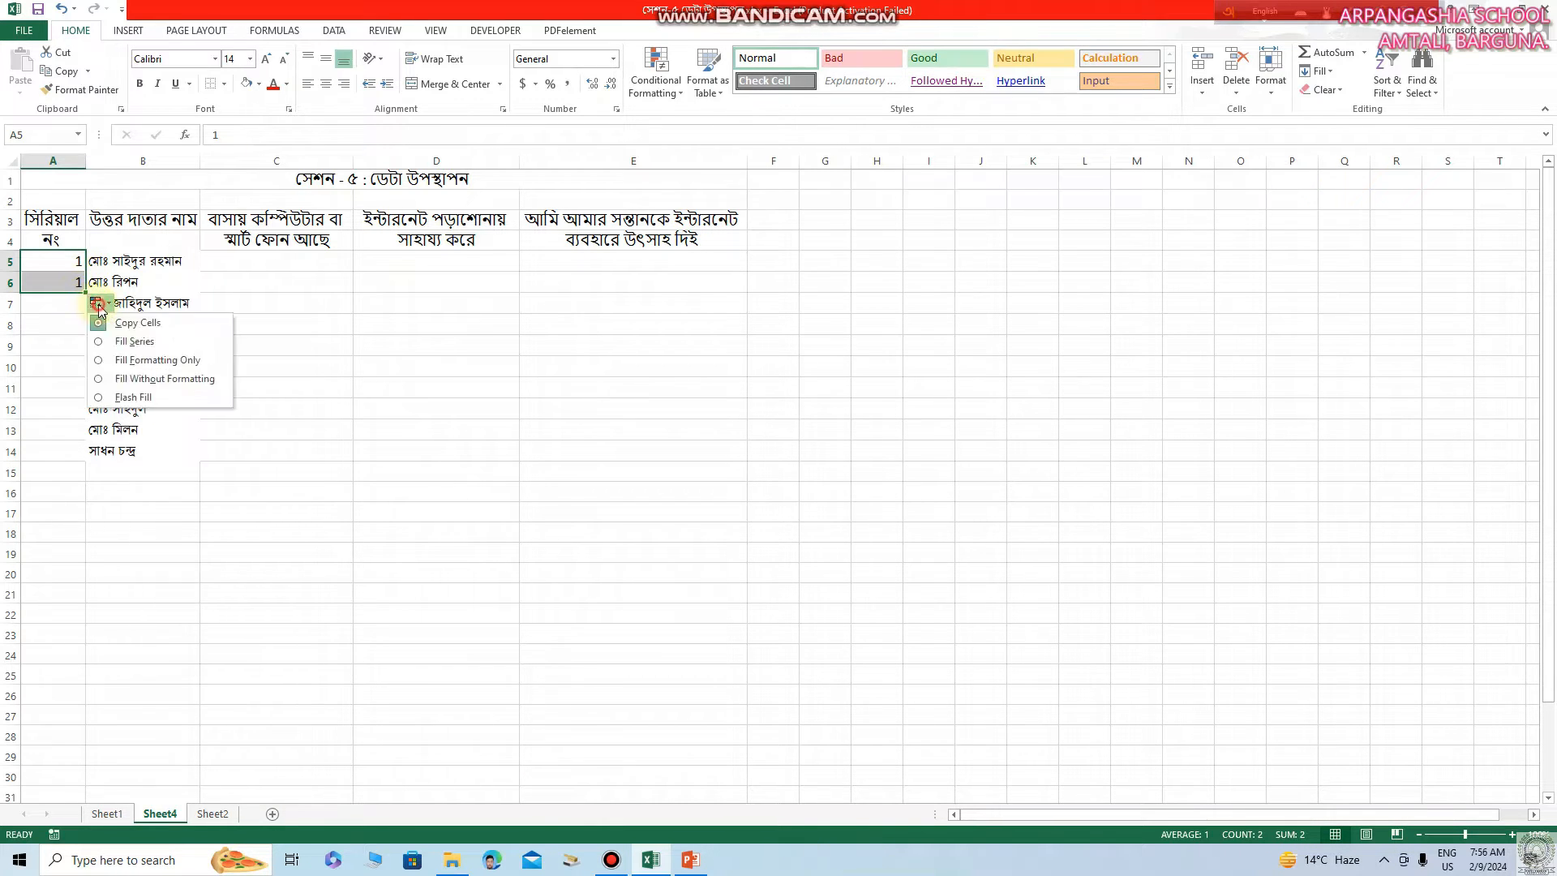
click(128, 341)
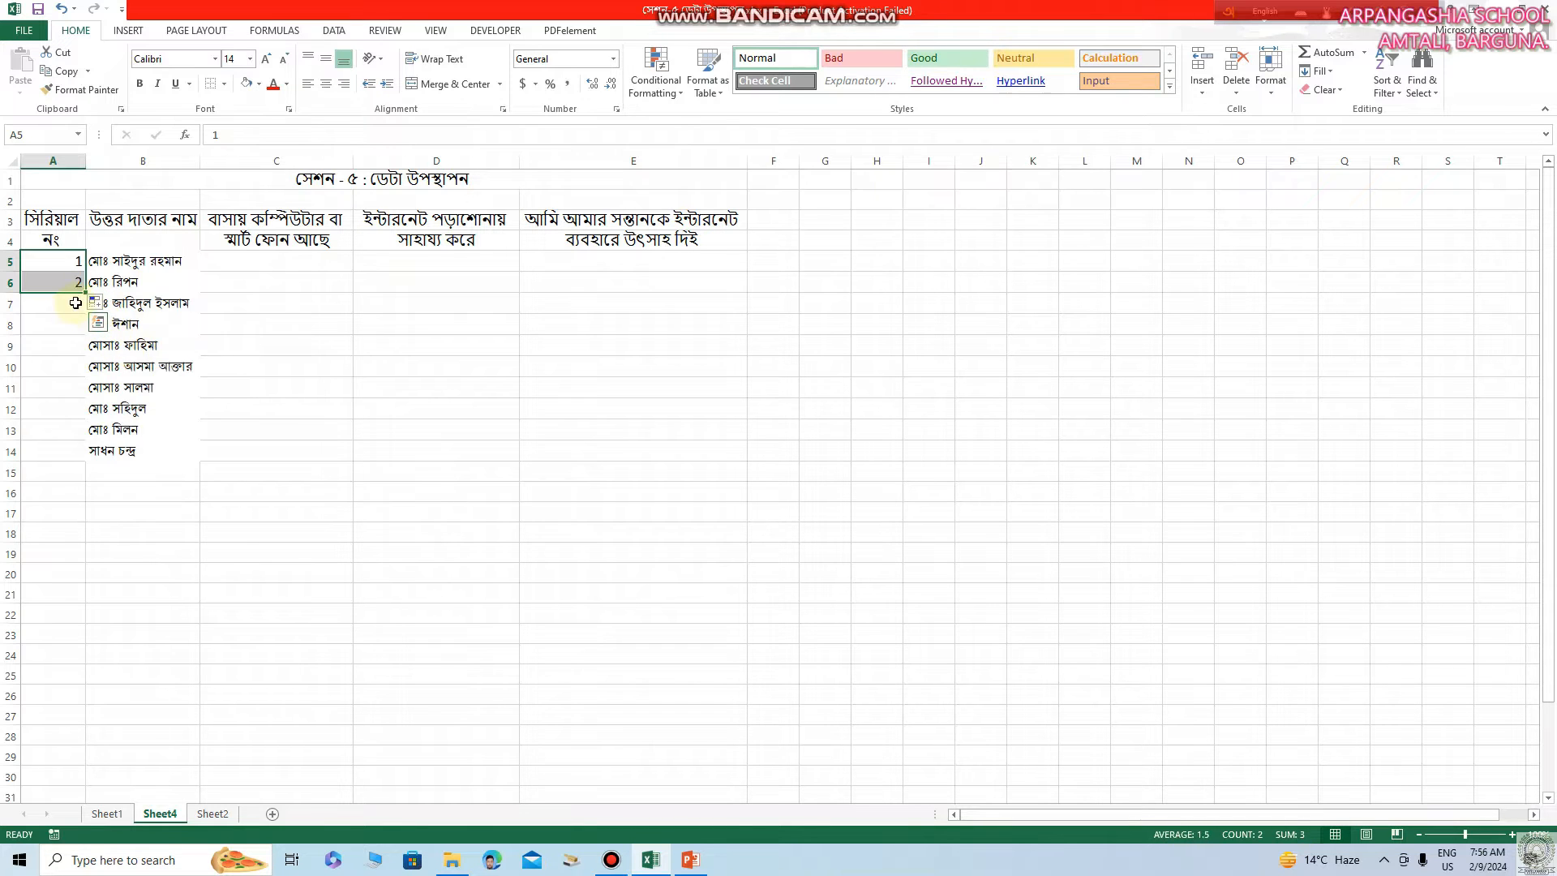
drag(85, 296, 97, 456)
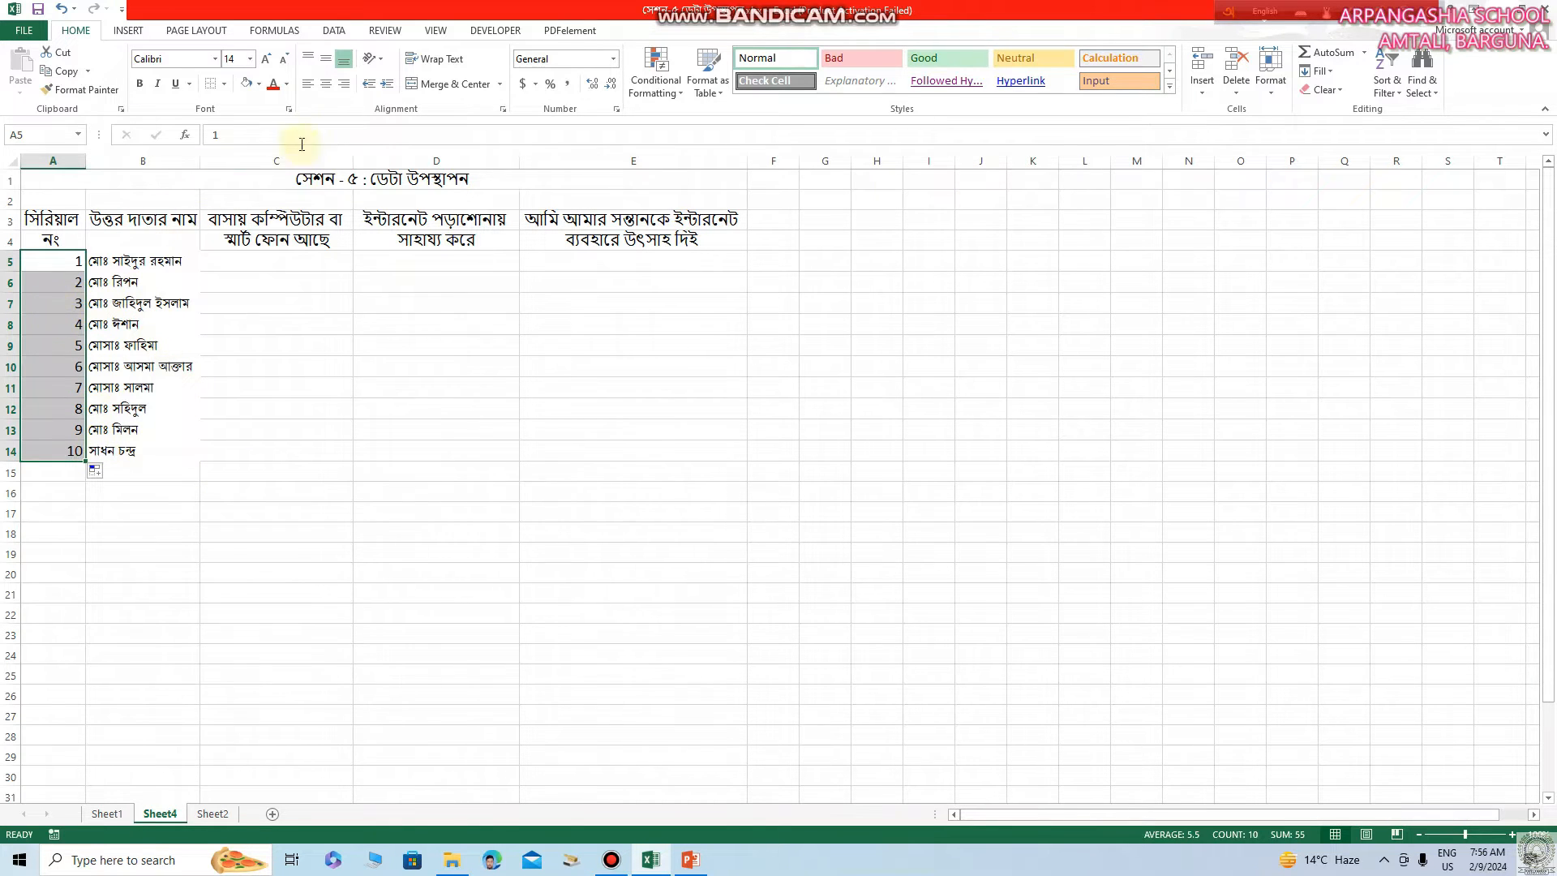
click(325, 84)
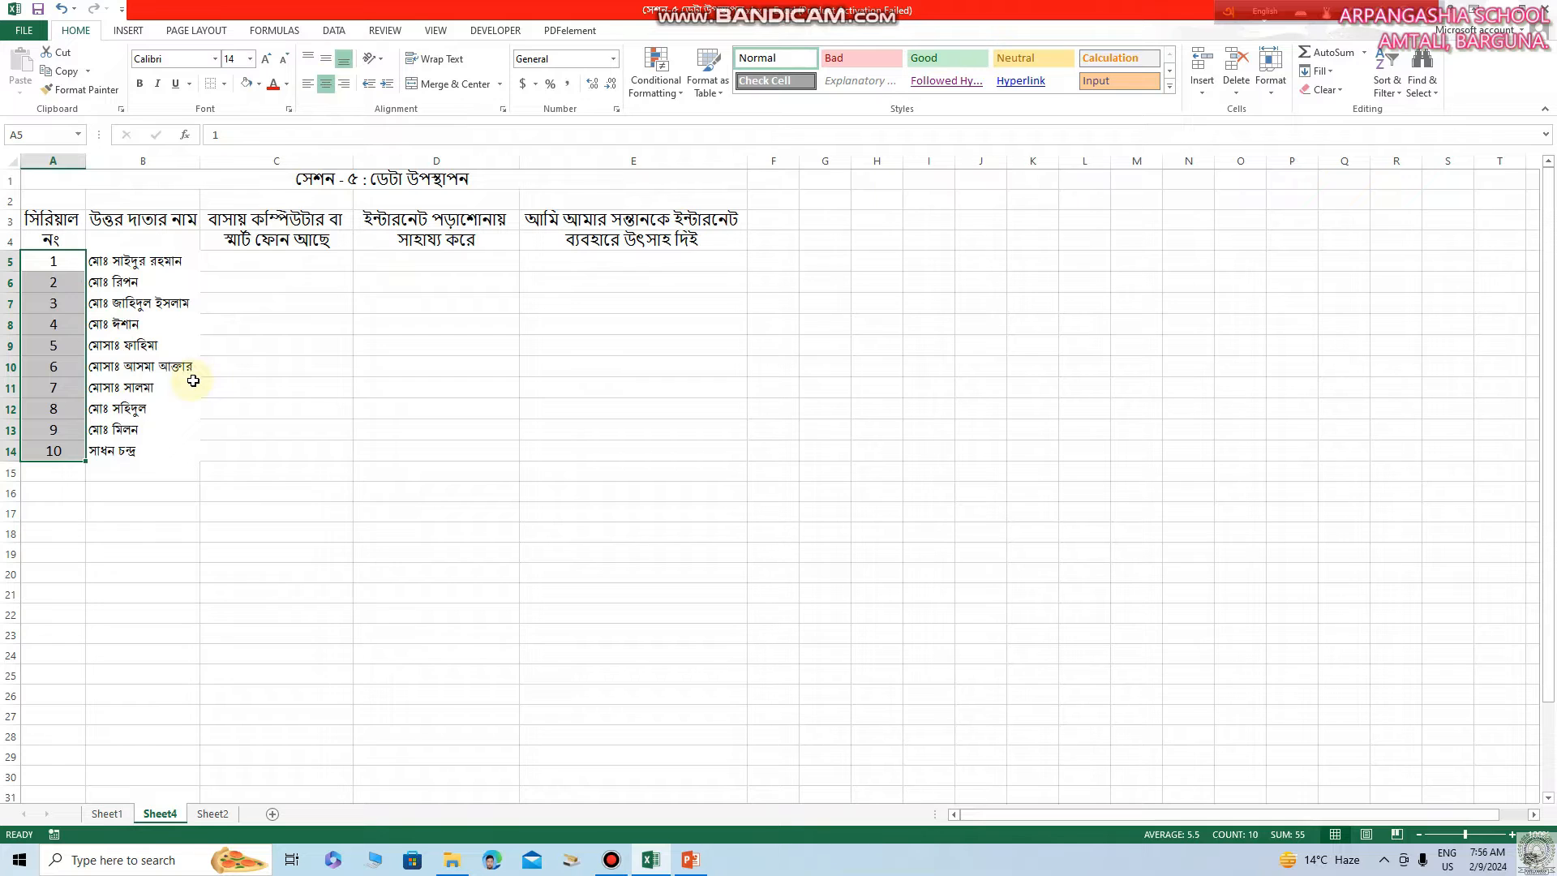
click(121, 263)
drag(121, 270, 122, 451)
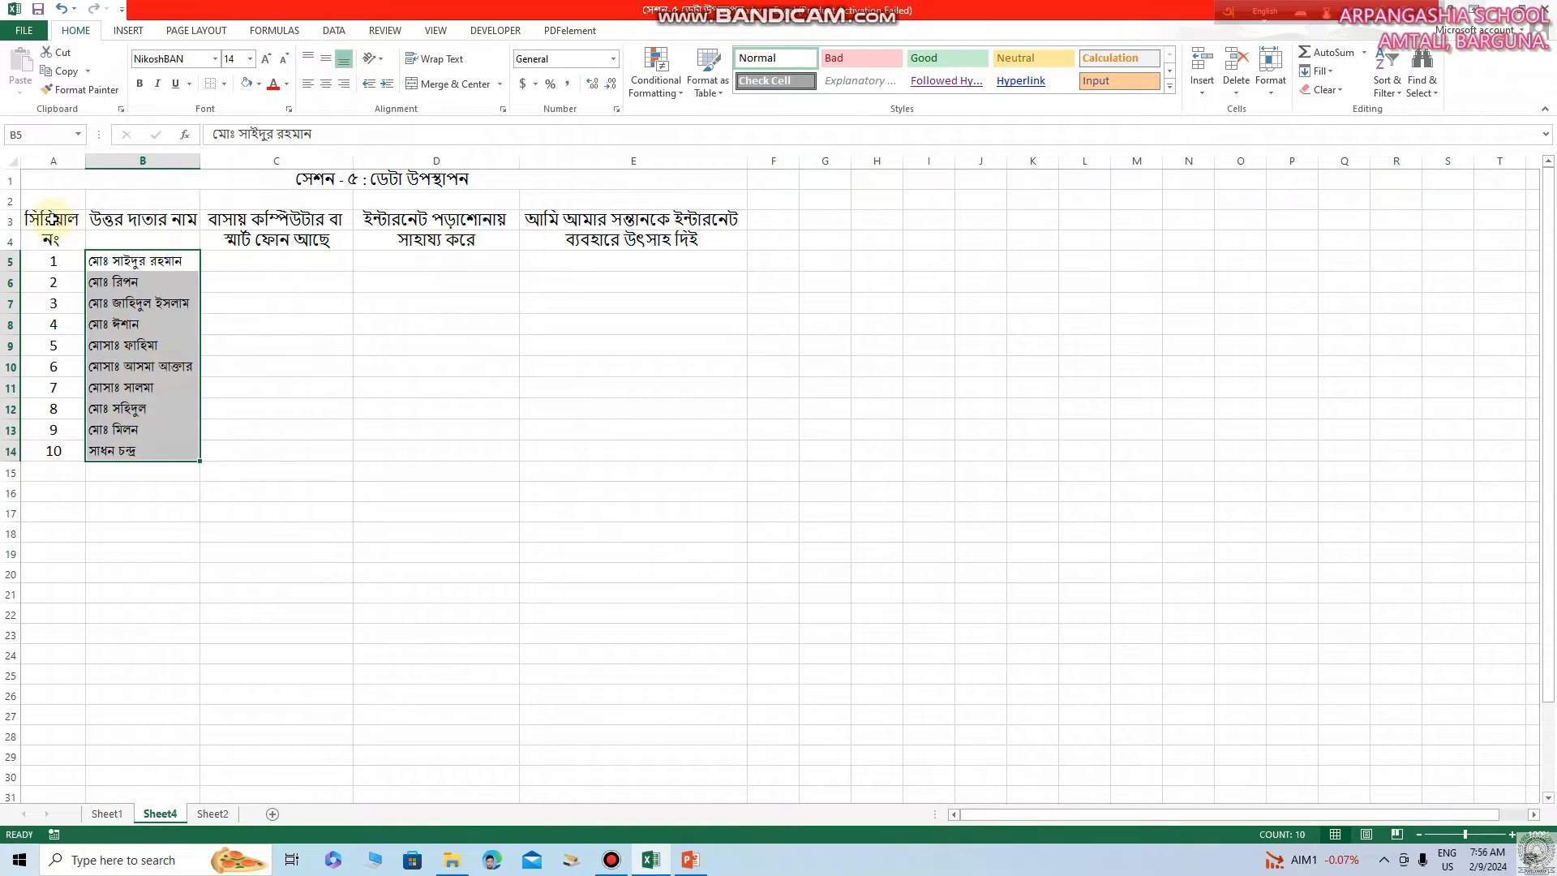
Apply outside borders around each two-row column heading separately, from A3:A4 through E3:E4.
drag(51, 215, 54, 229)
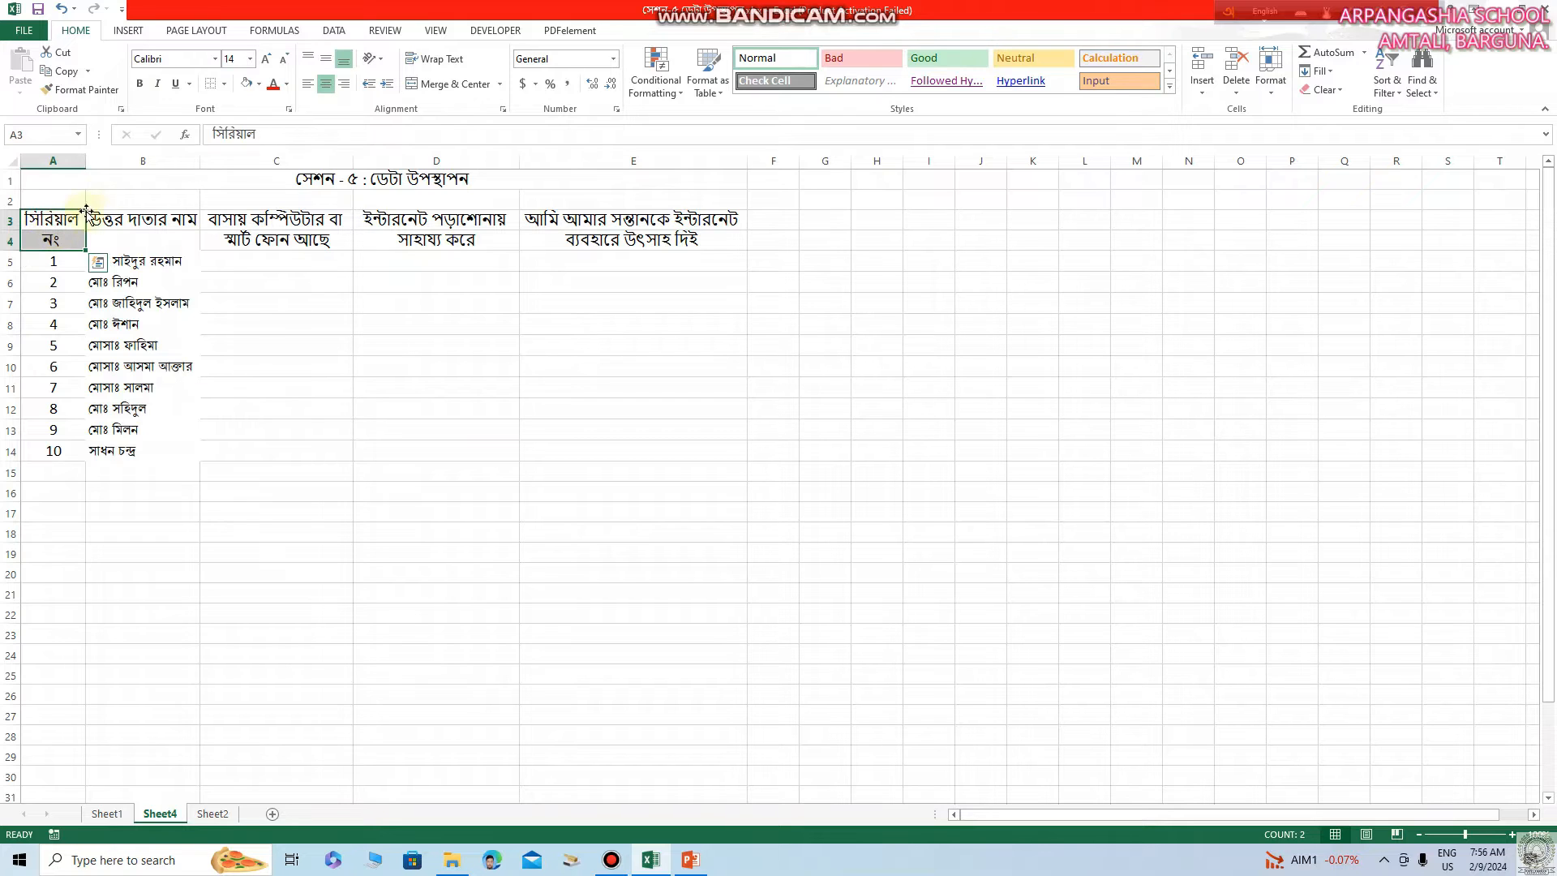
click(226, 84)
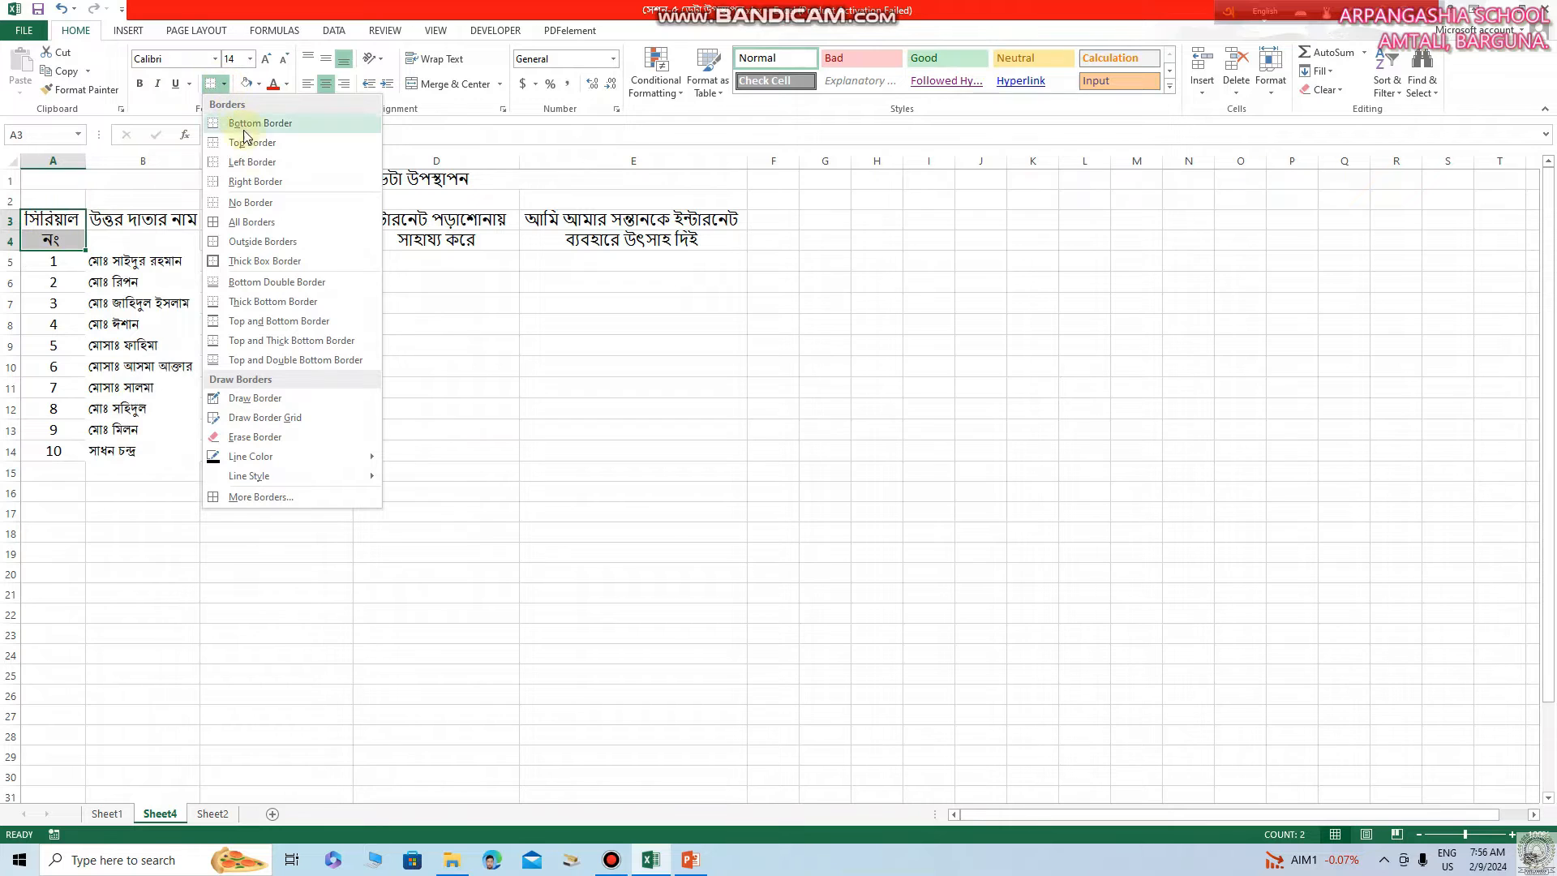
click(274, 242)
click(134, 236)
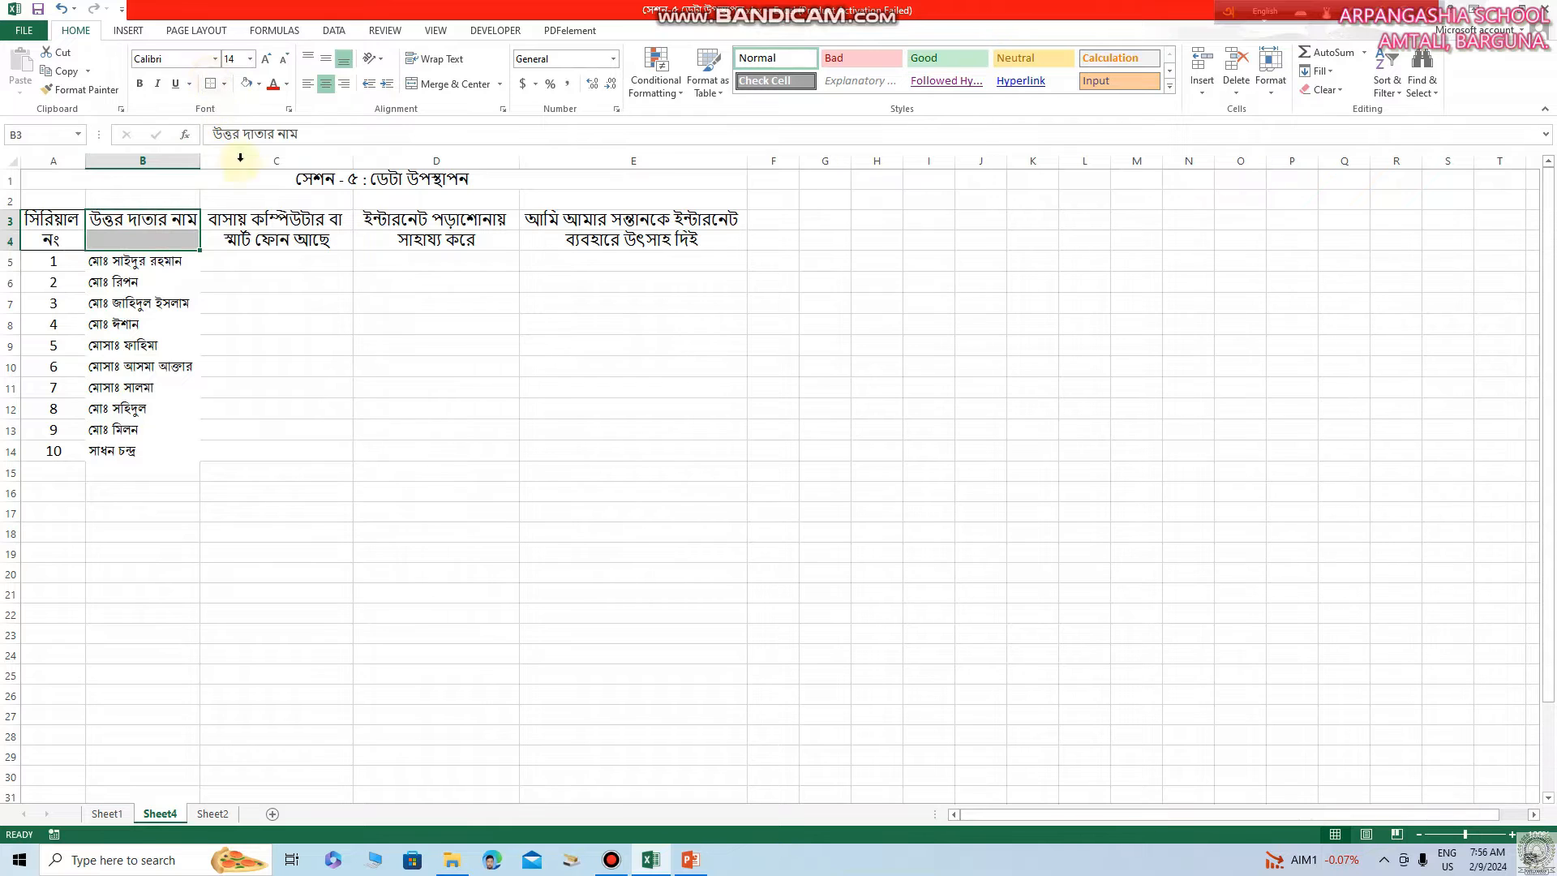
drag(247, 215, 256, 240)
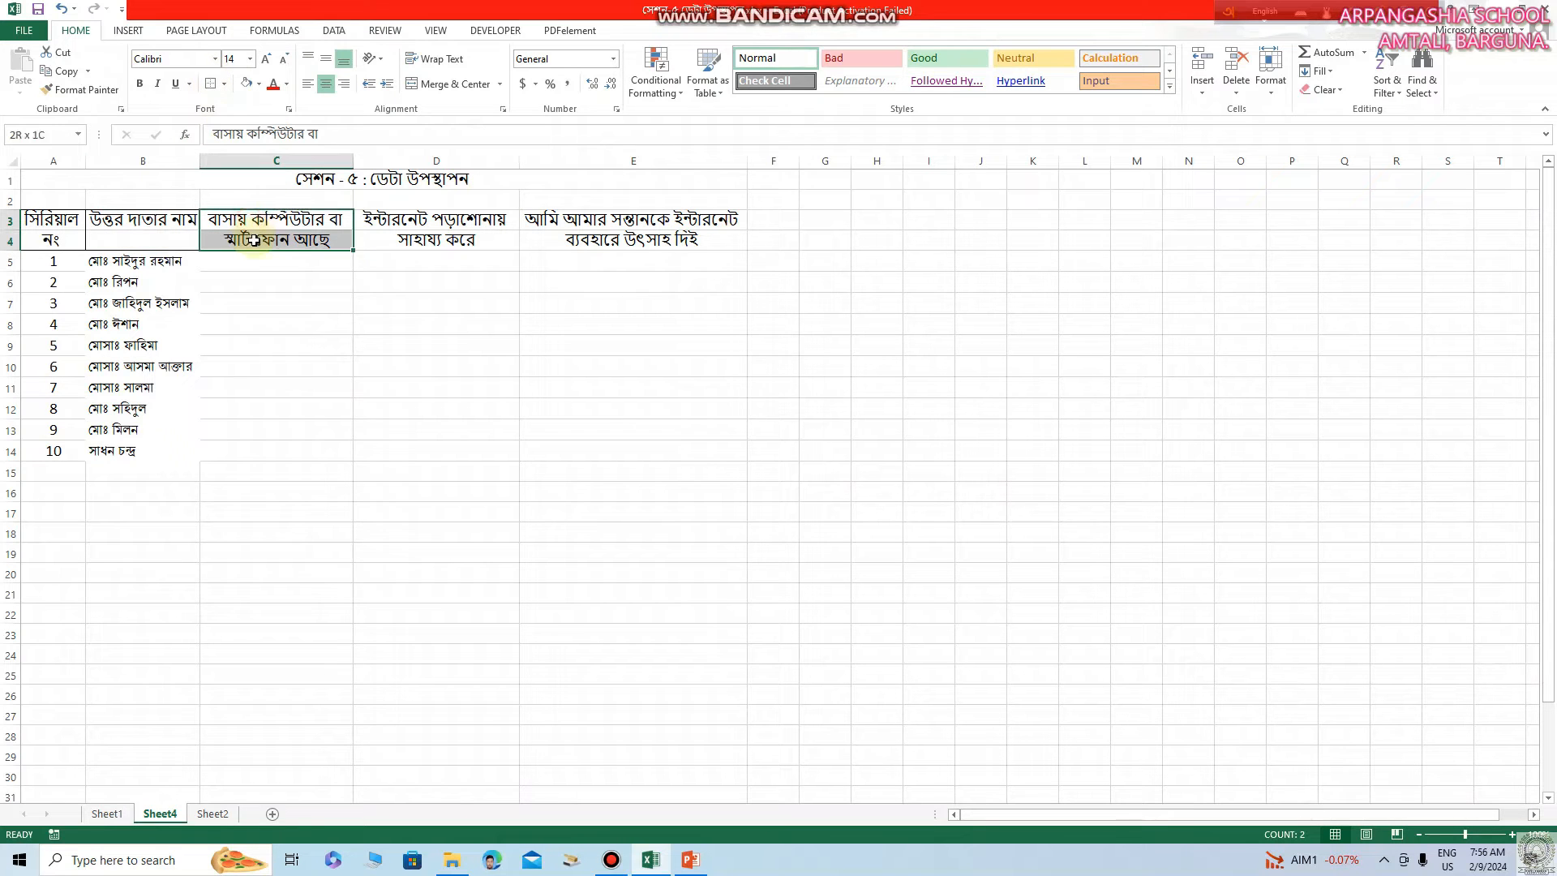
click(211, 83)
click(400, 236)
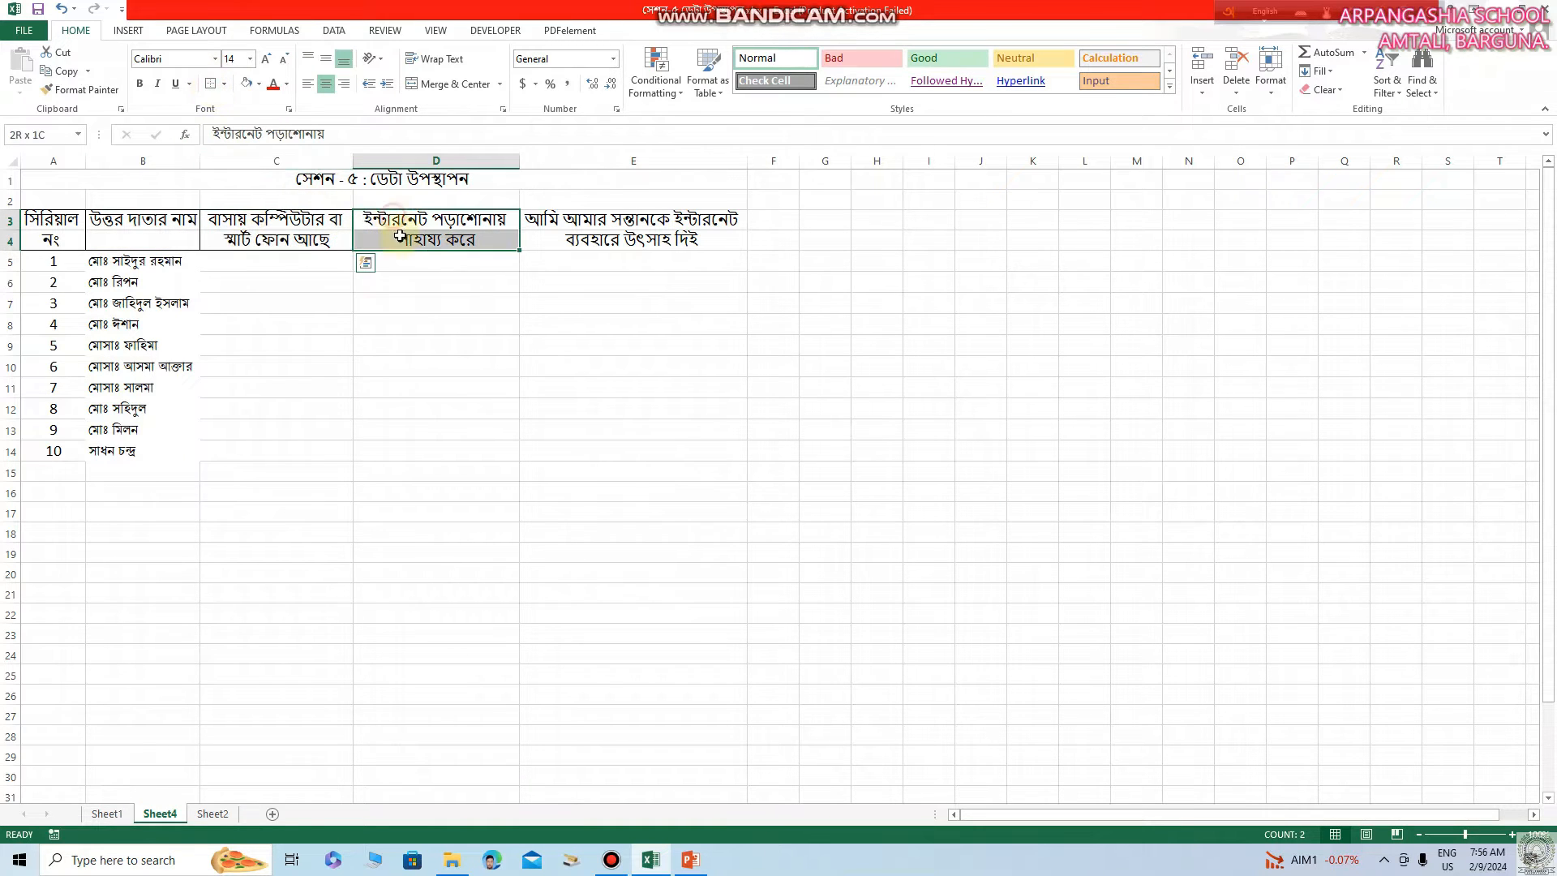
click(210, 83)
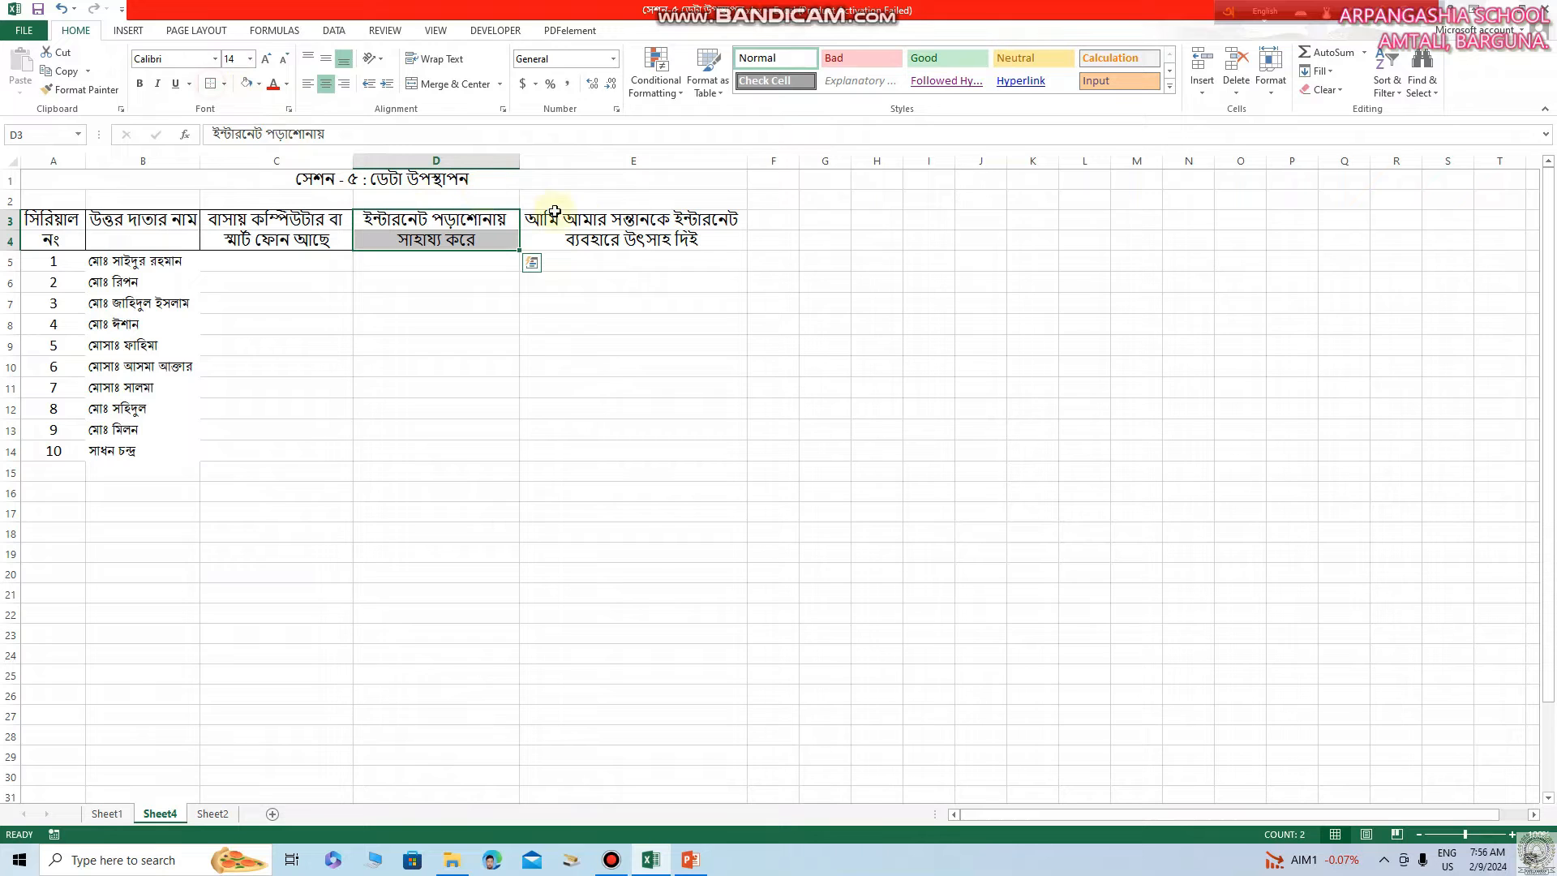
drag(609, 216, 605, 236)
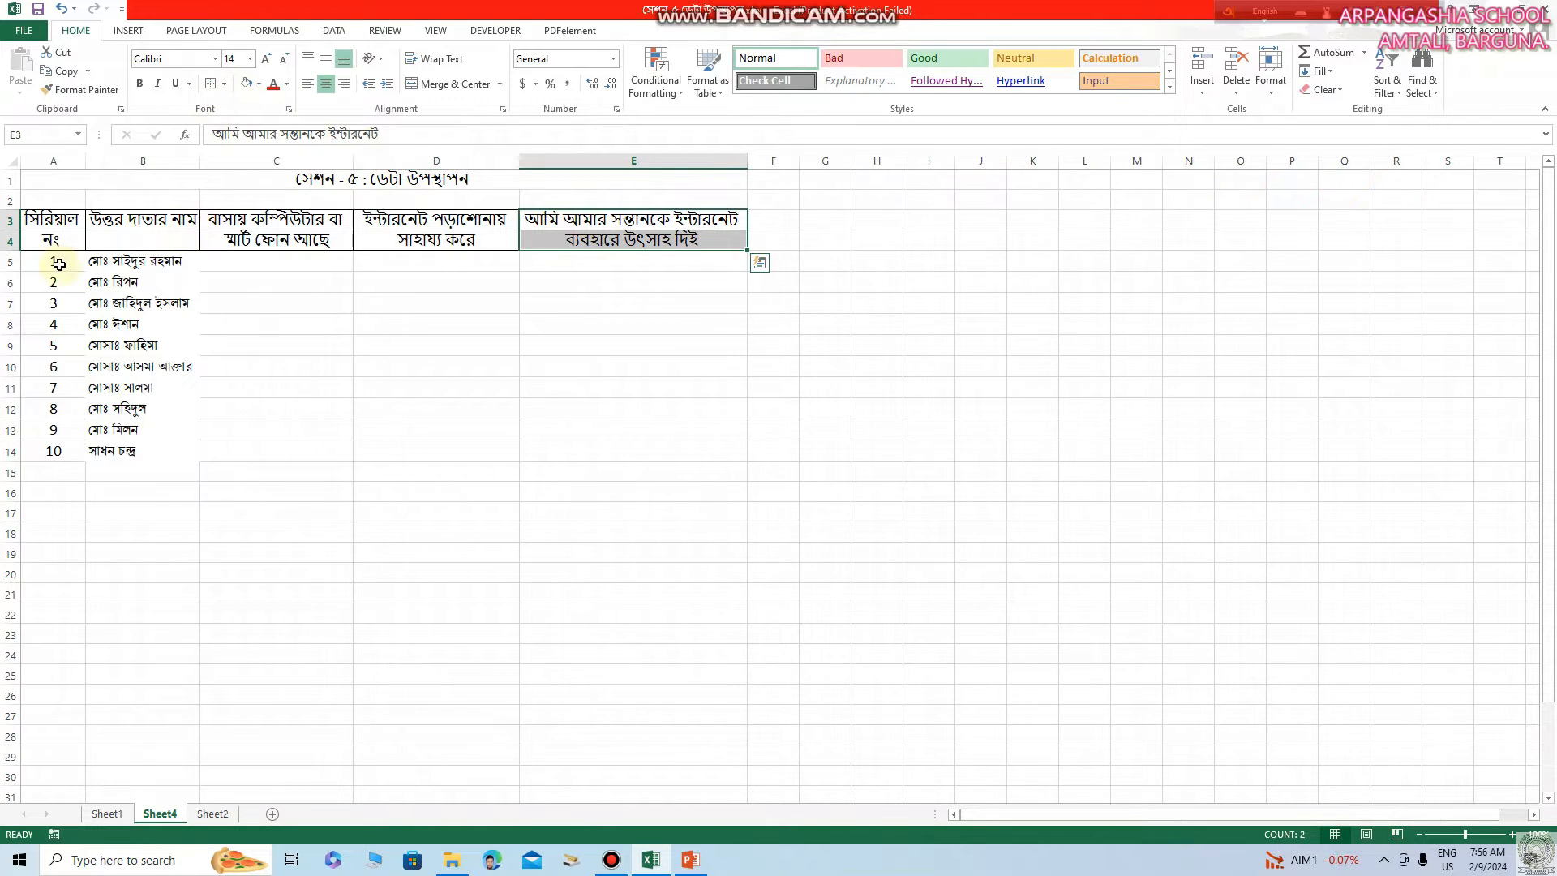
Apply all borders to the respondent data area A5:E14.
drag(45, 262, 544, 442)
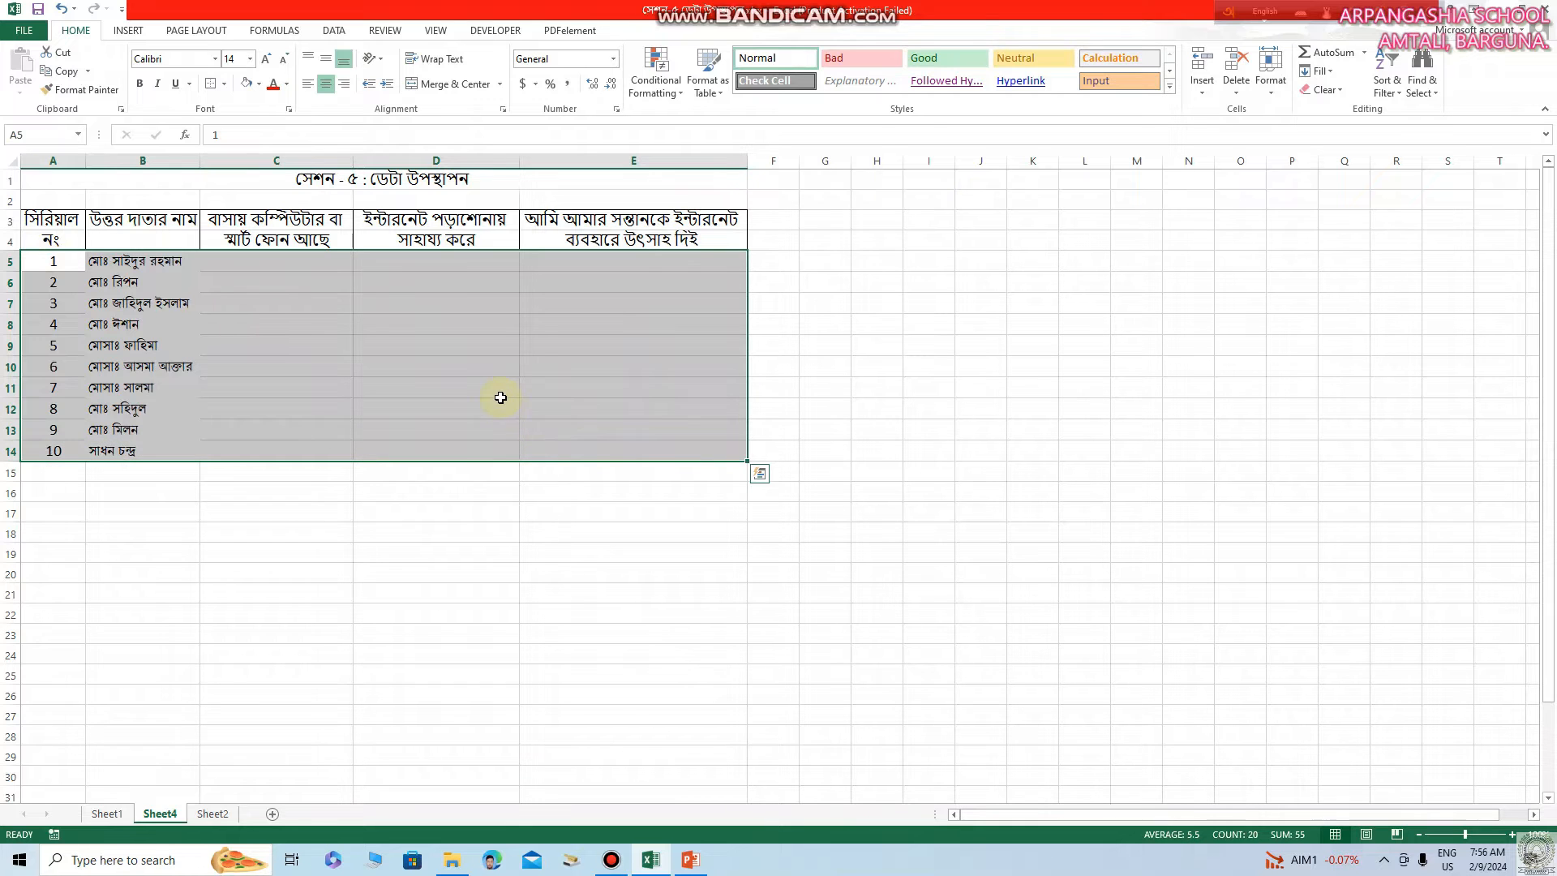
click(224, 84)
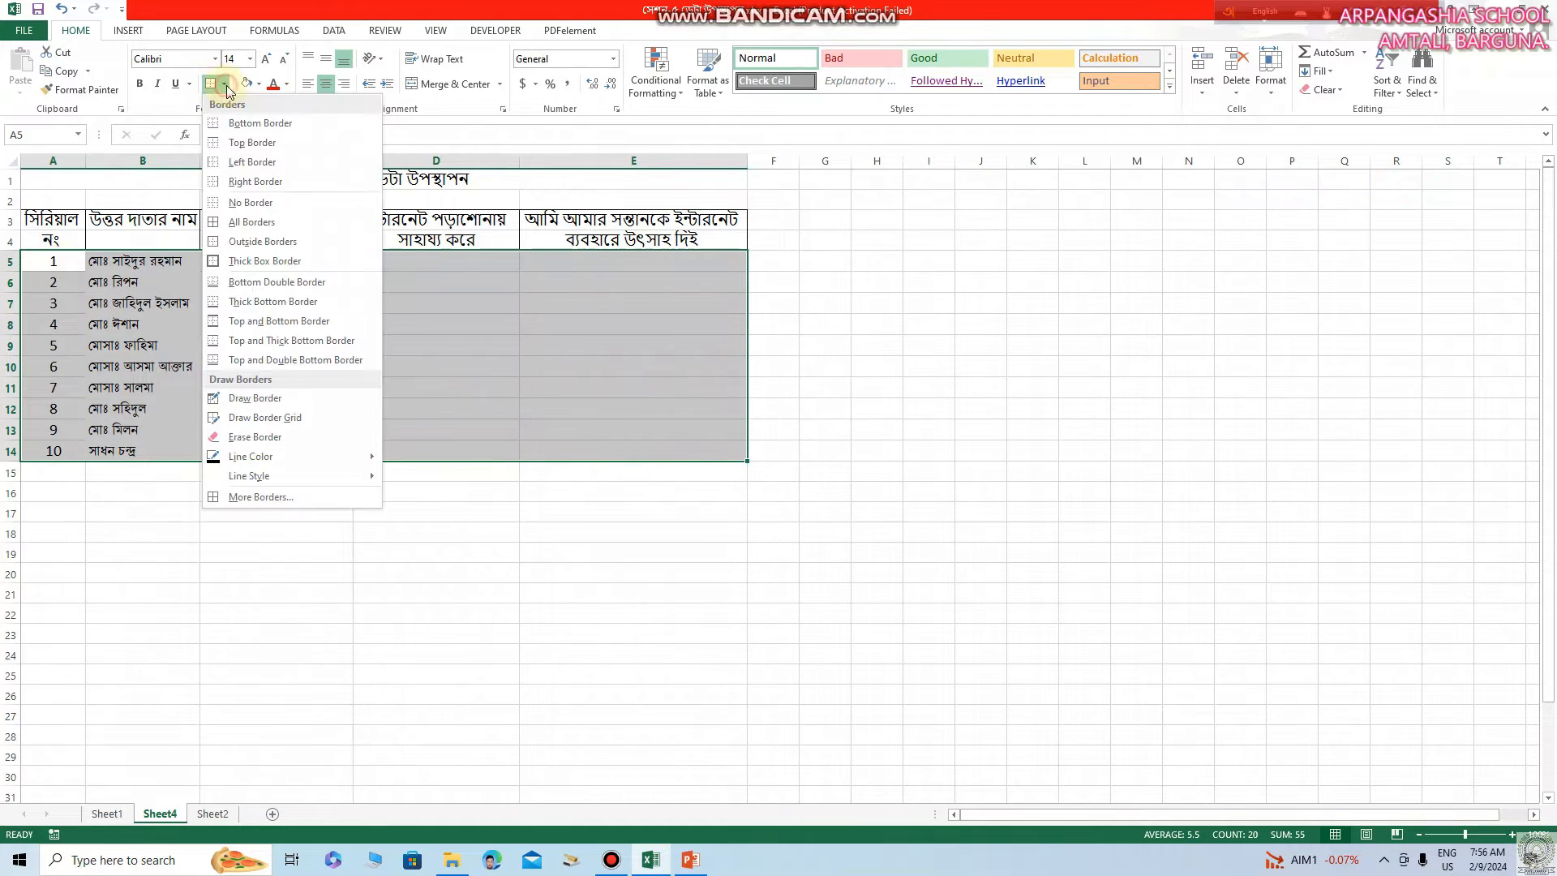
click(251, 221)
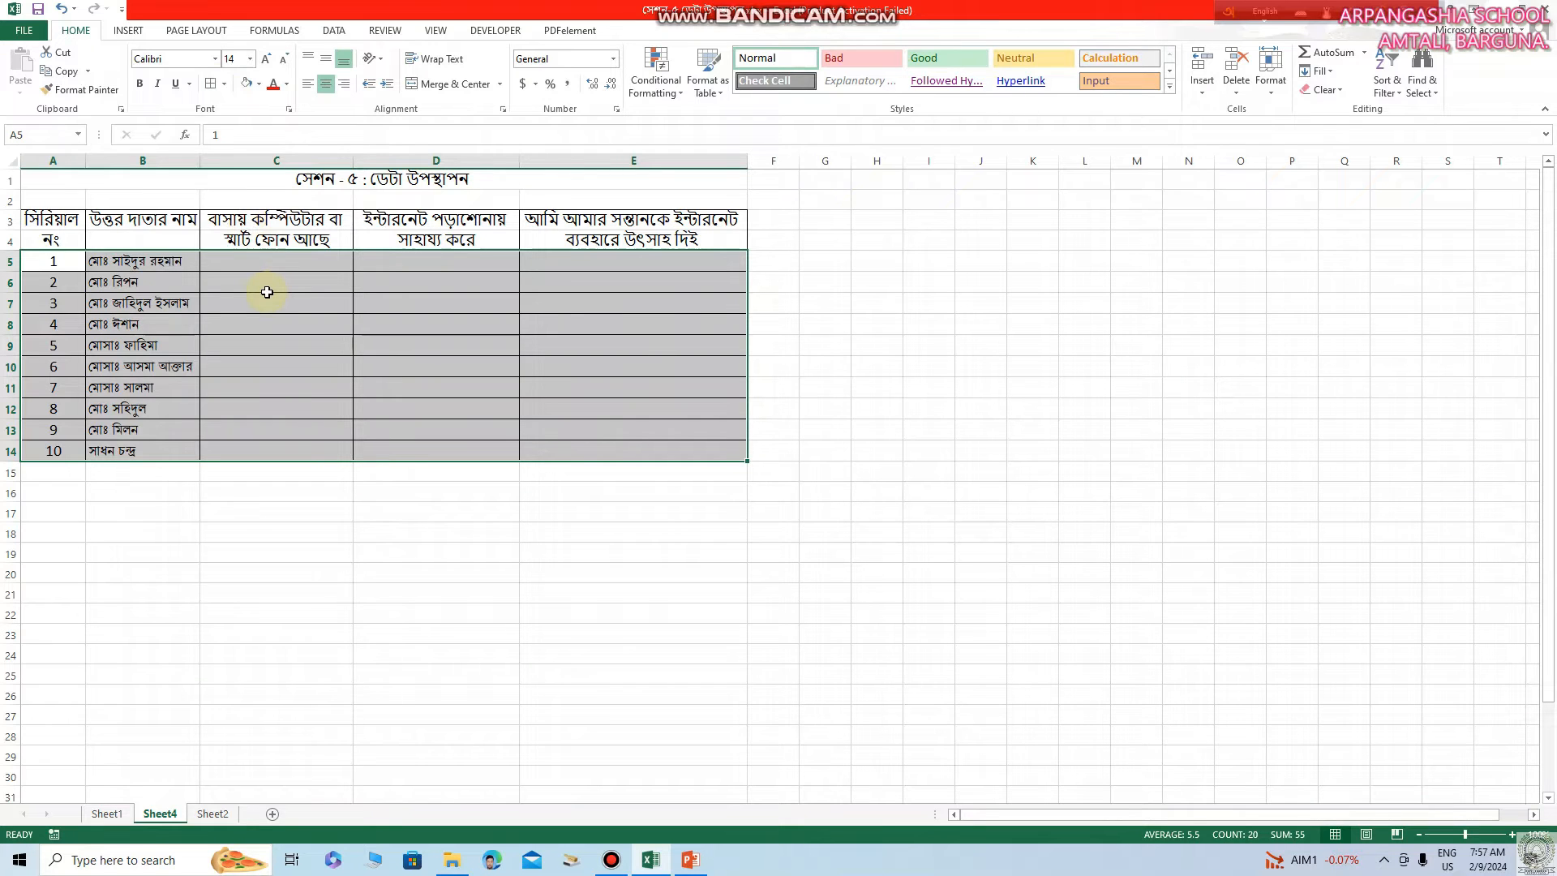
Add list data validation to C5 with the source =Sheet2!$B$3:$B$4.
click(292, 267)
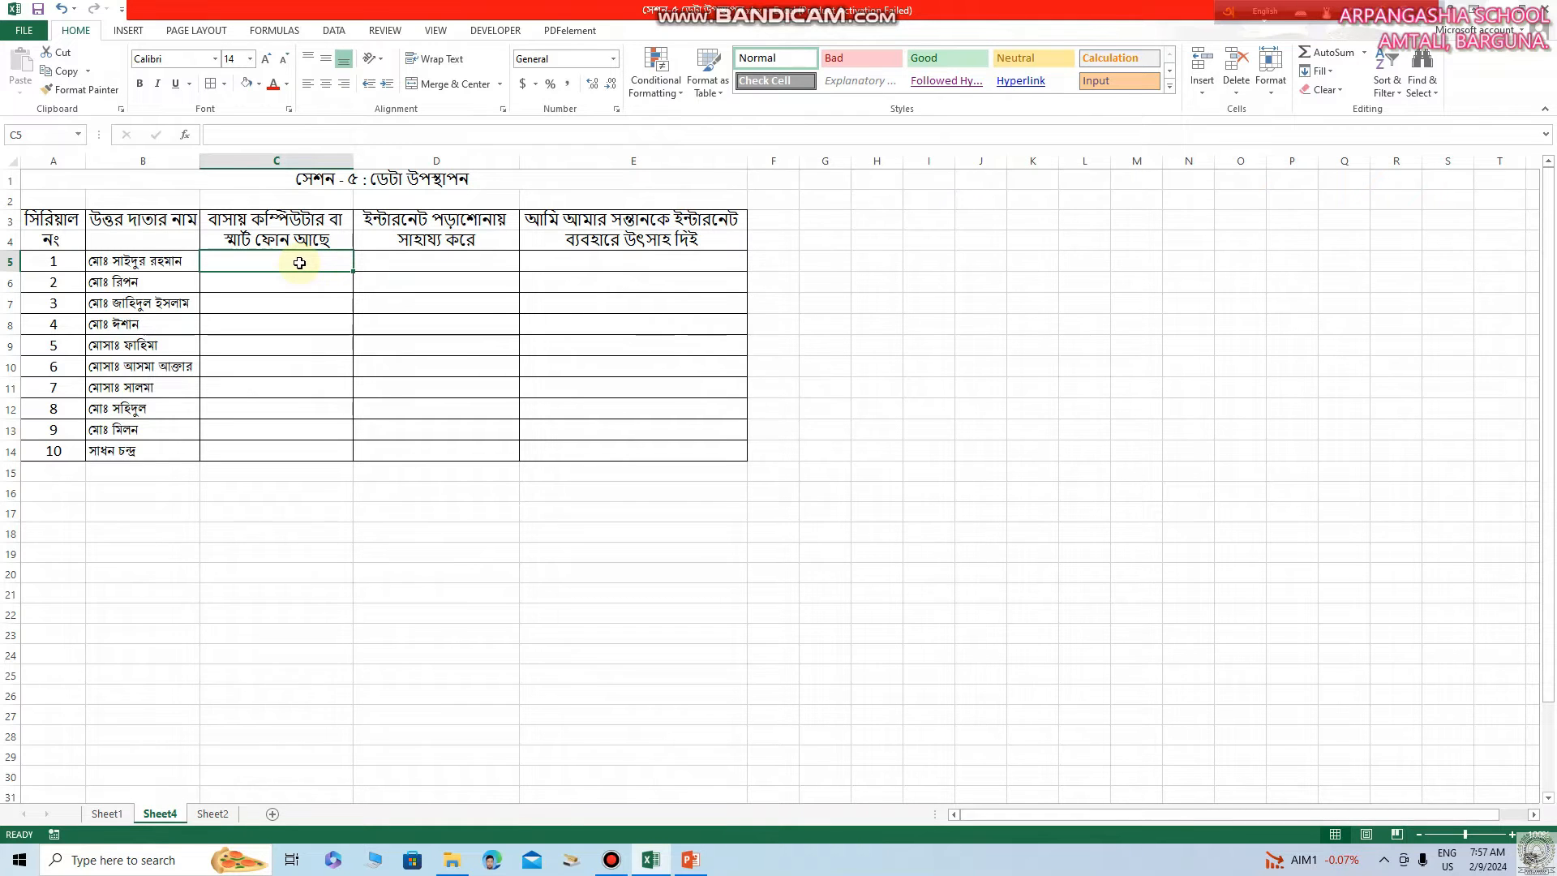
key(alt+w)
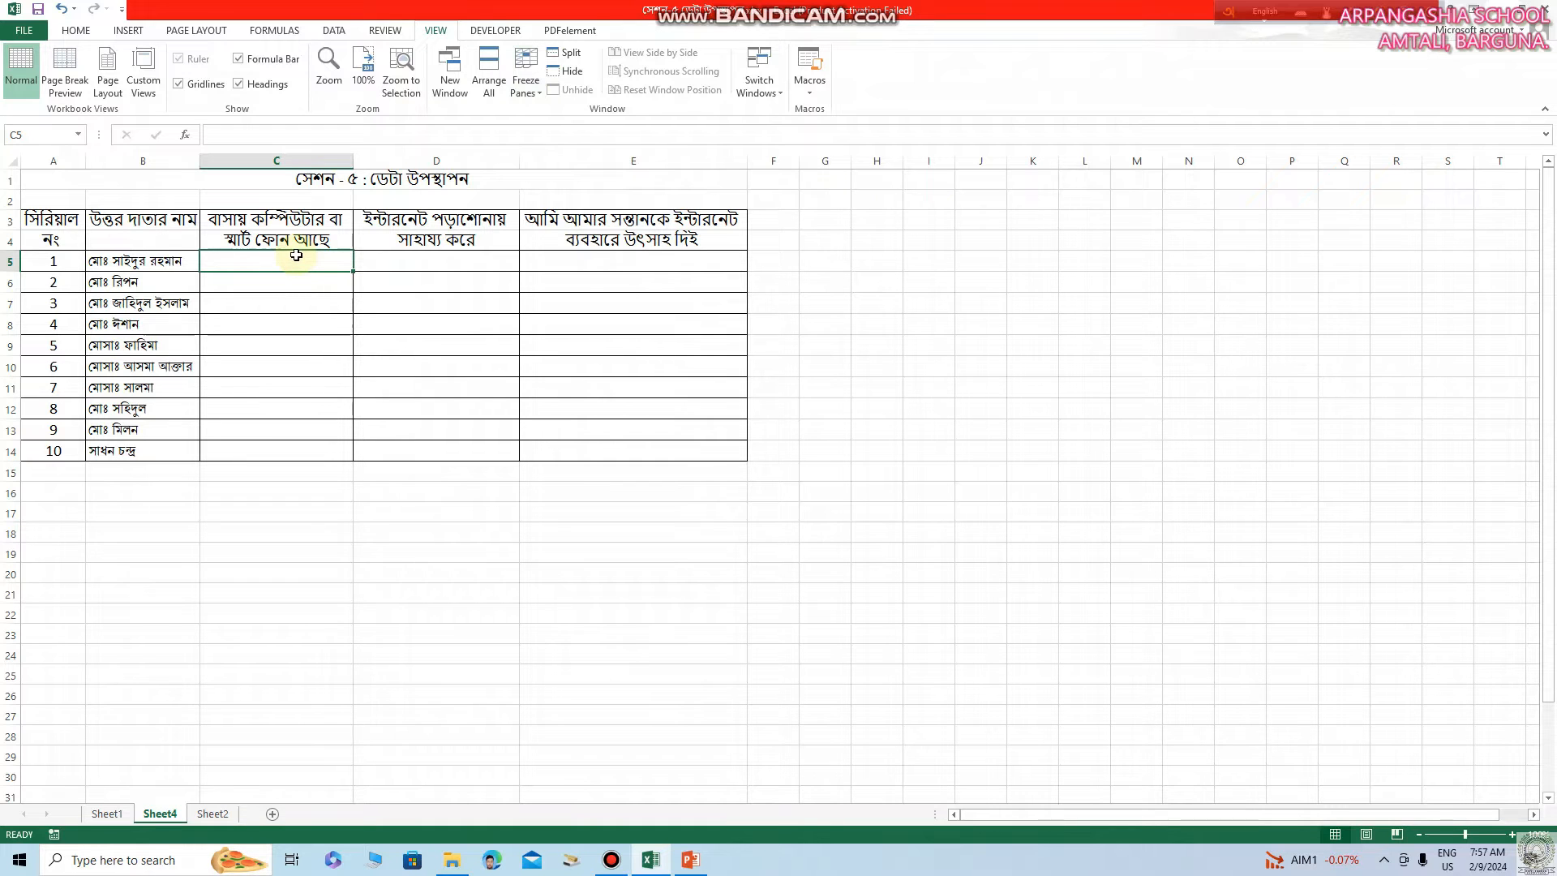
click(336, 33)
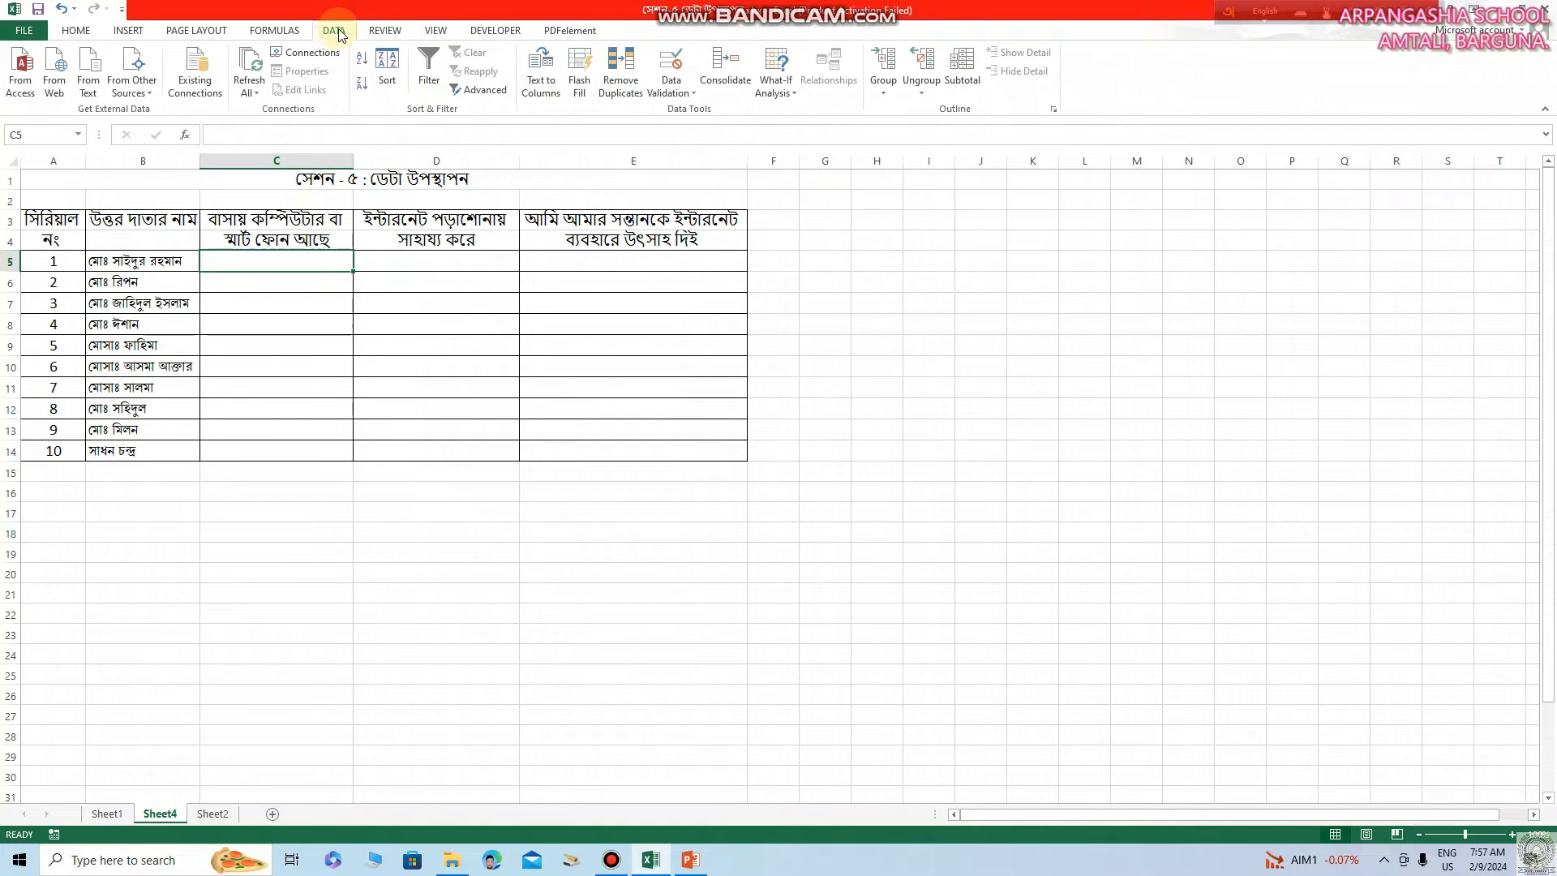
click(692, 94)
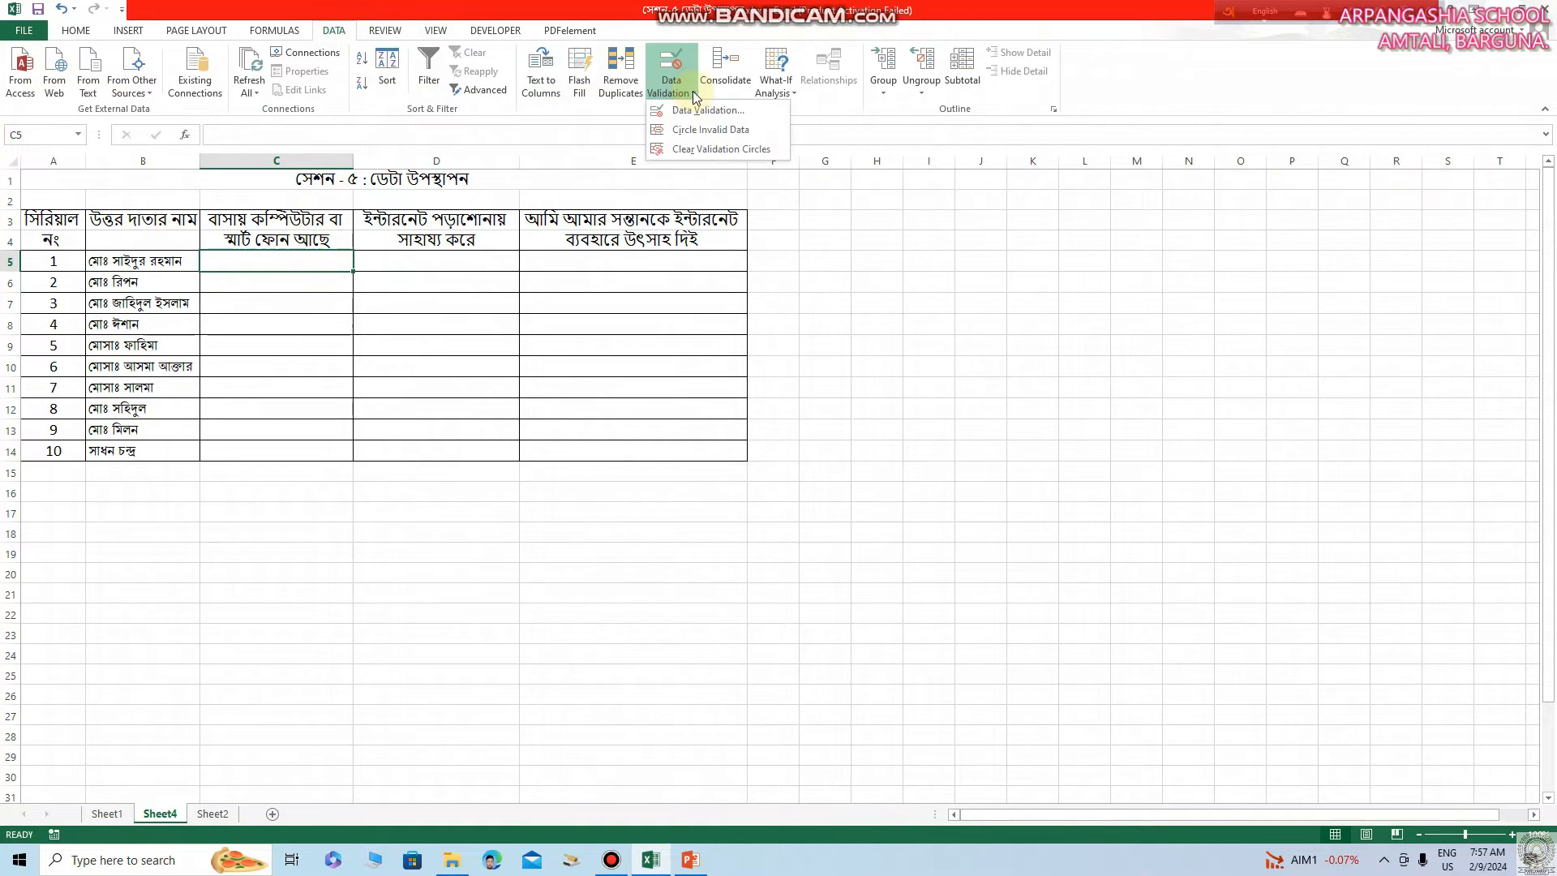
click(695, 114)
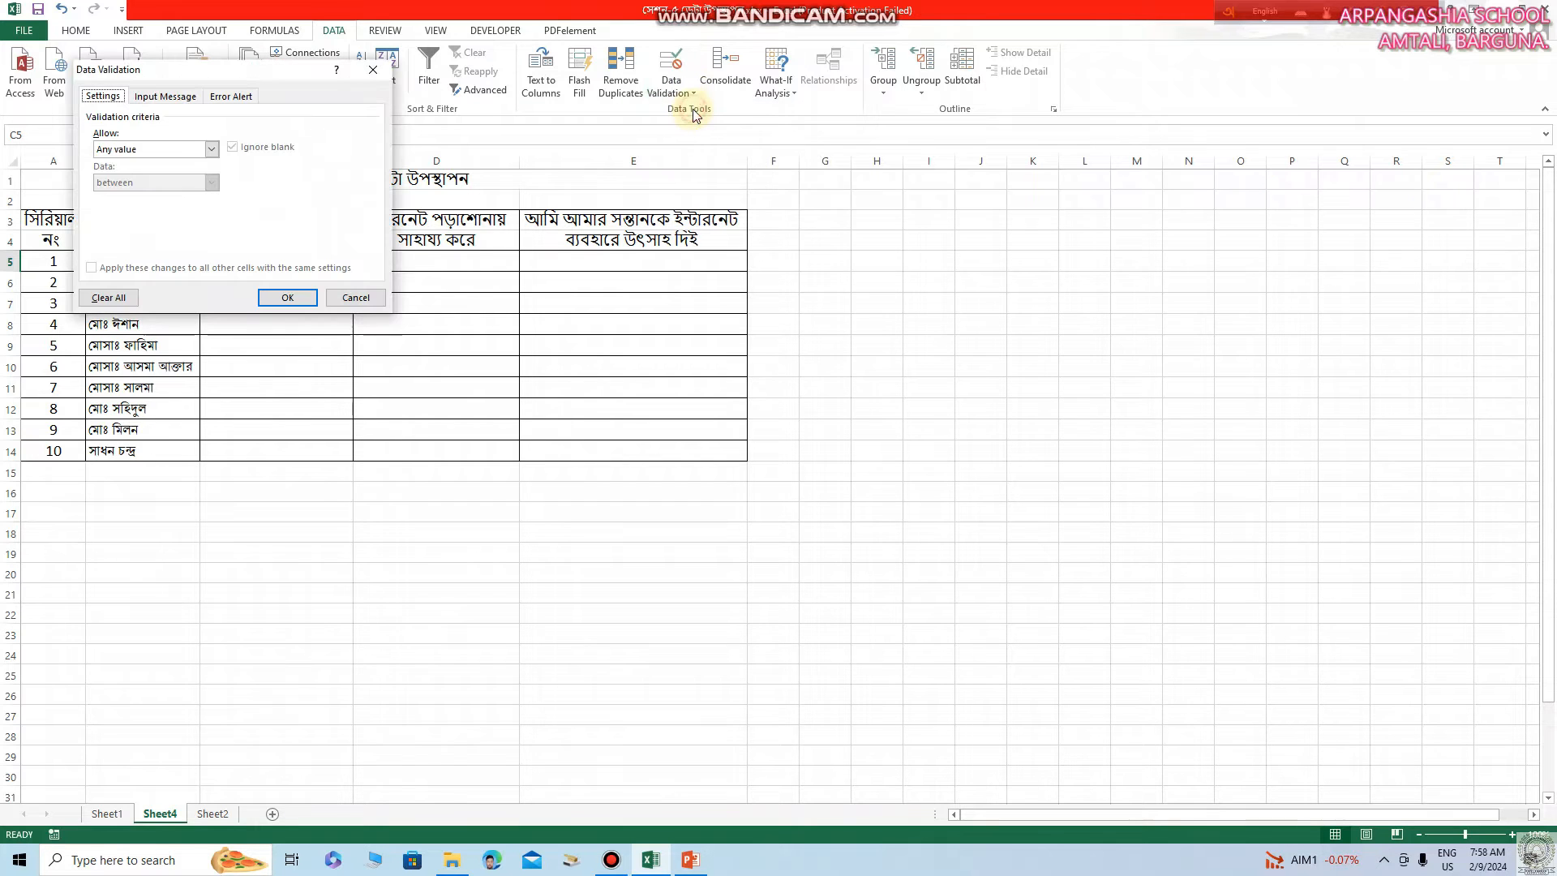
click(211, 151)
click(153, 201)
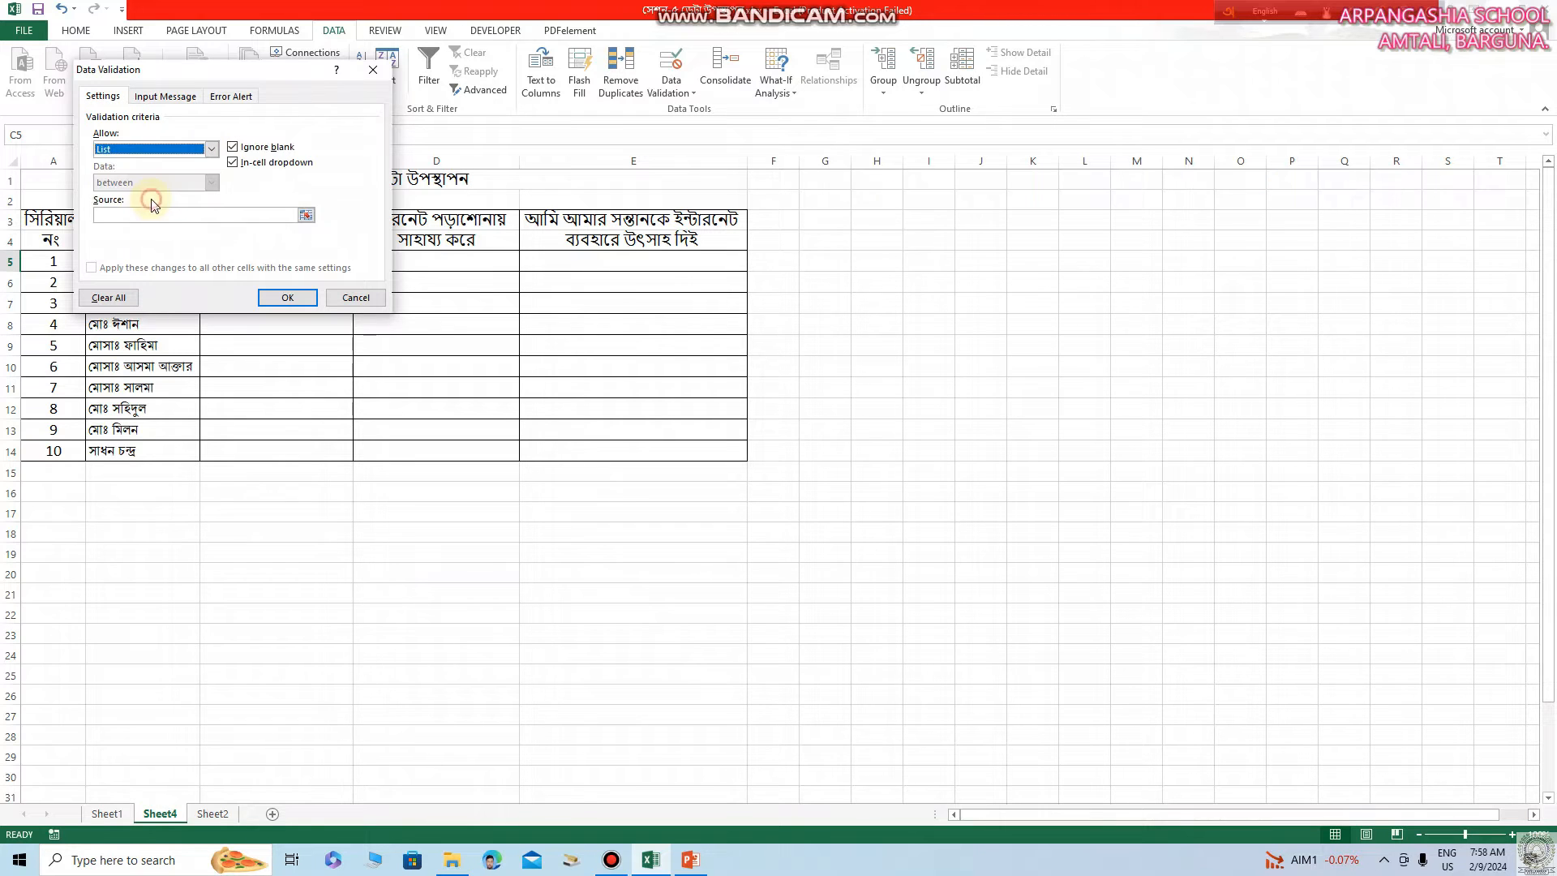
click(307, 215)
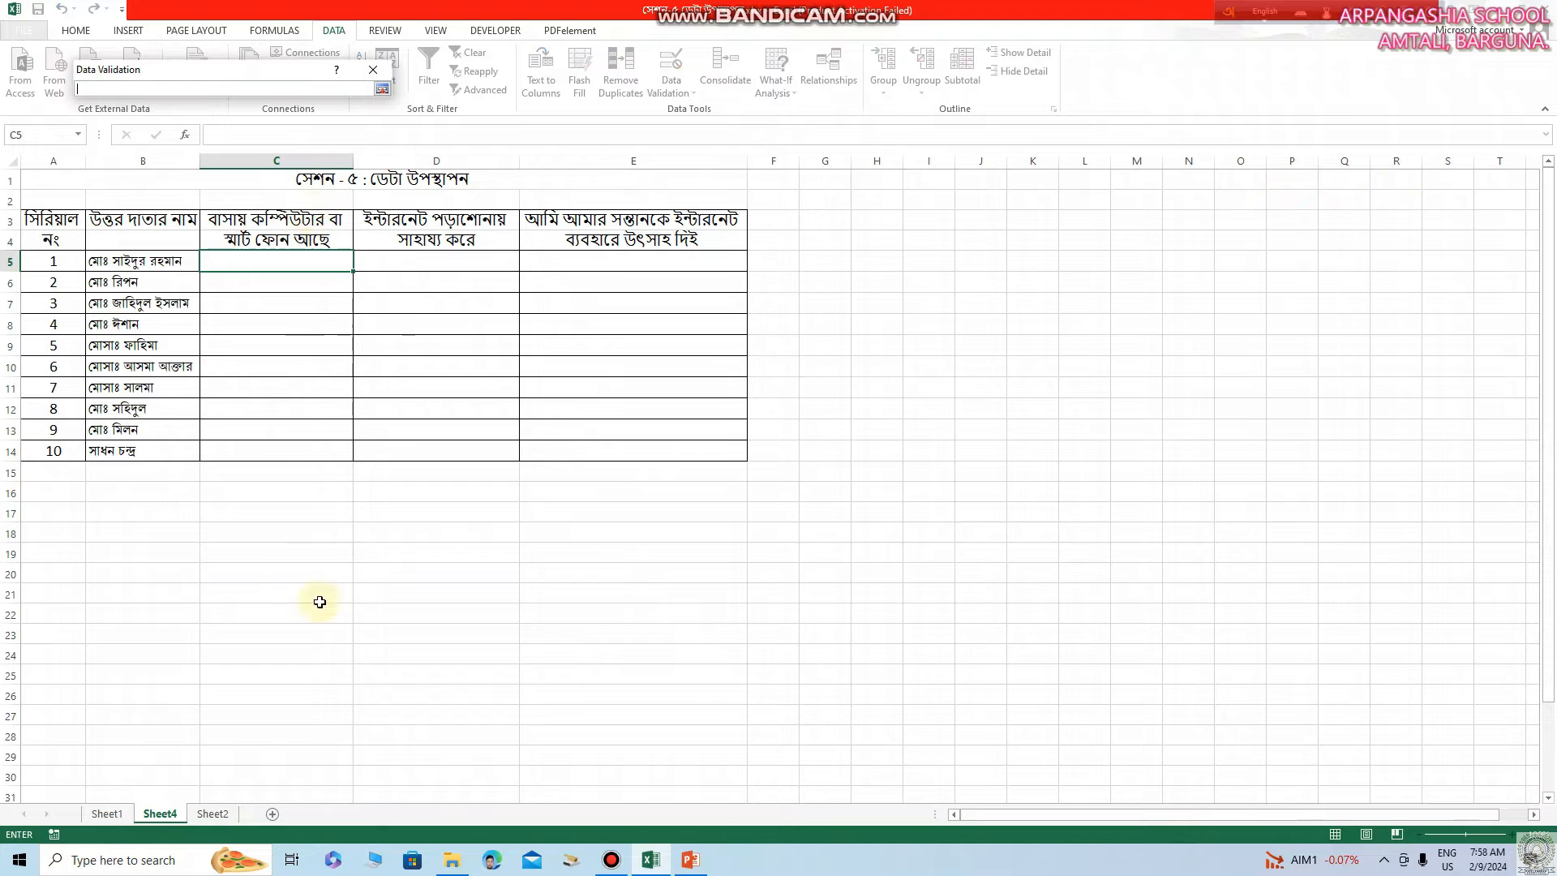
click(219, 814)
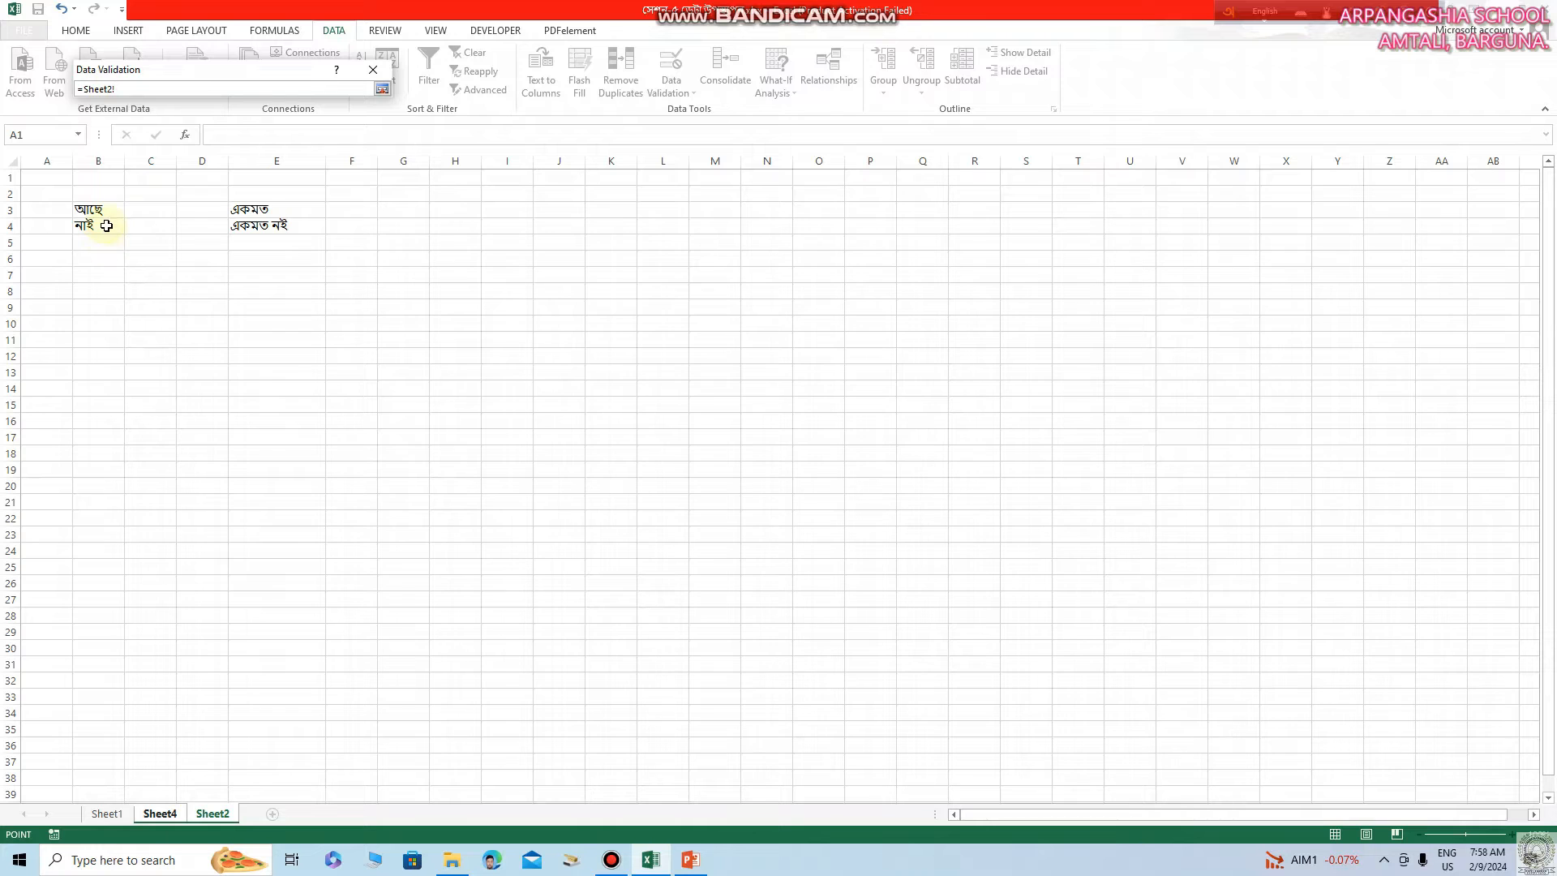
drag(98, 209, 98, 218)
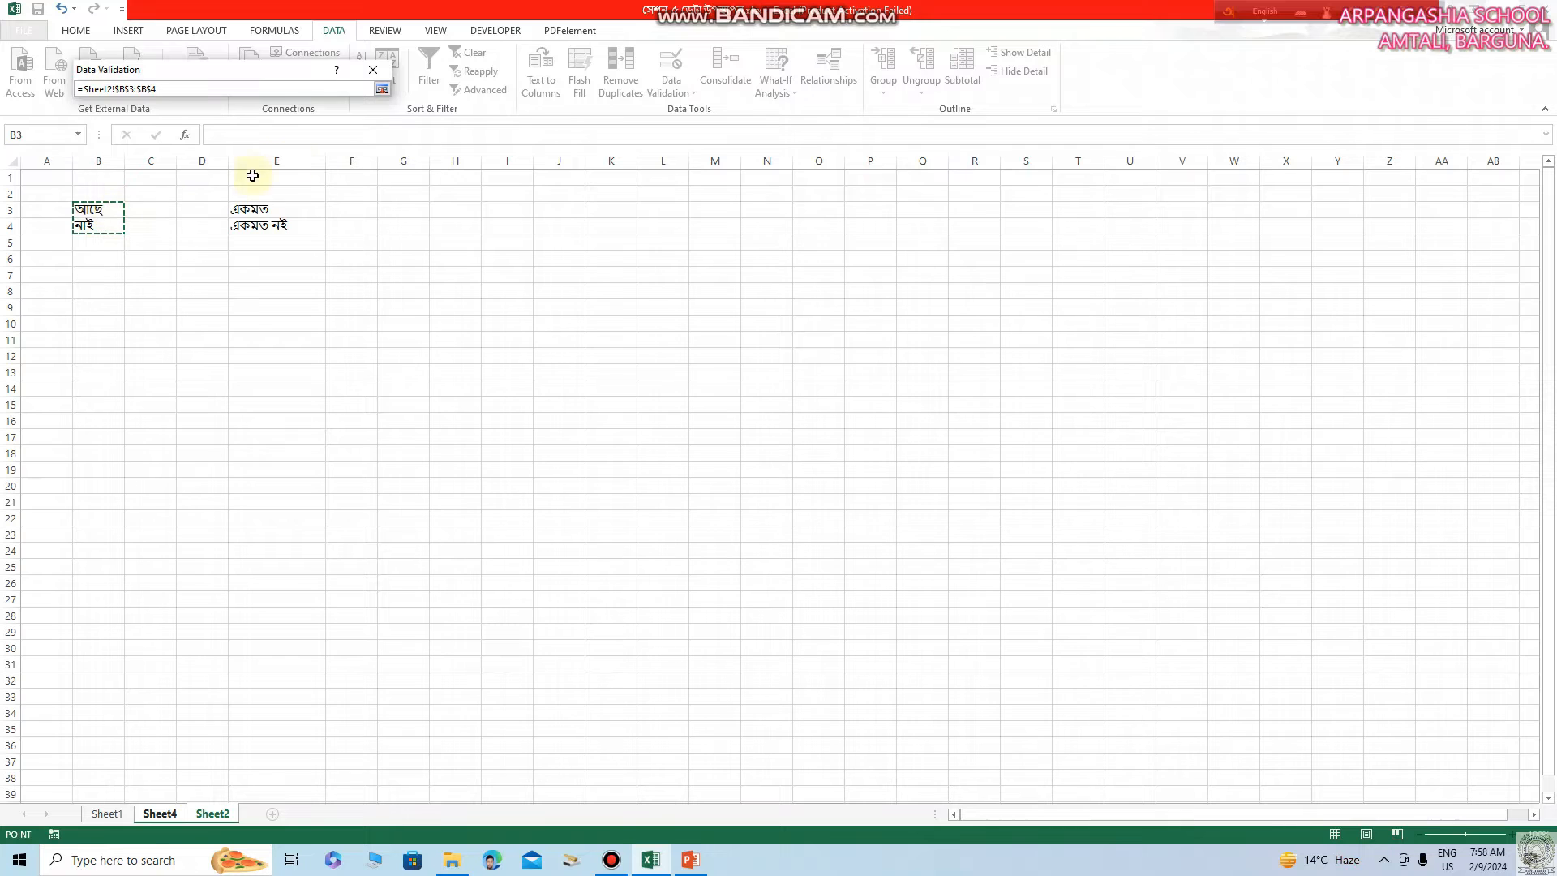
click(382, 88)
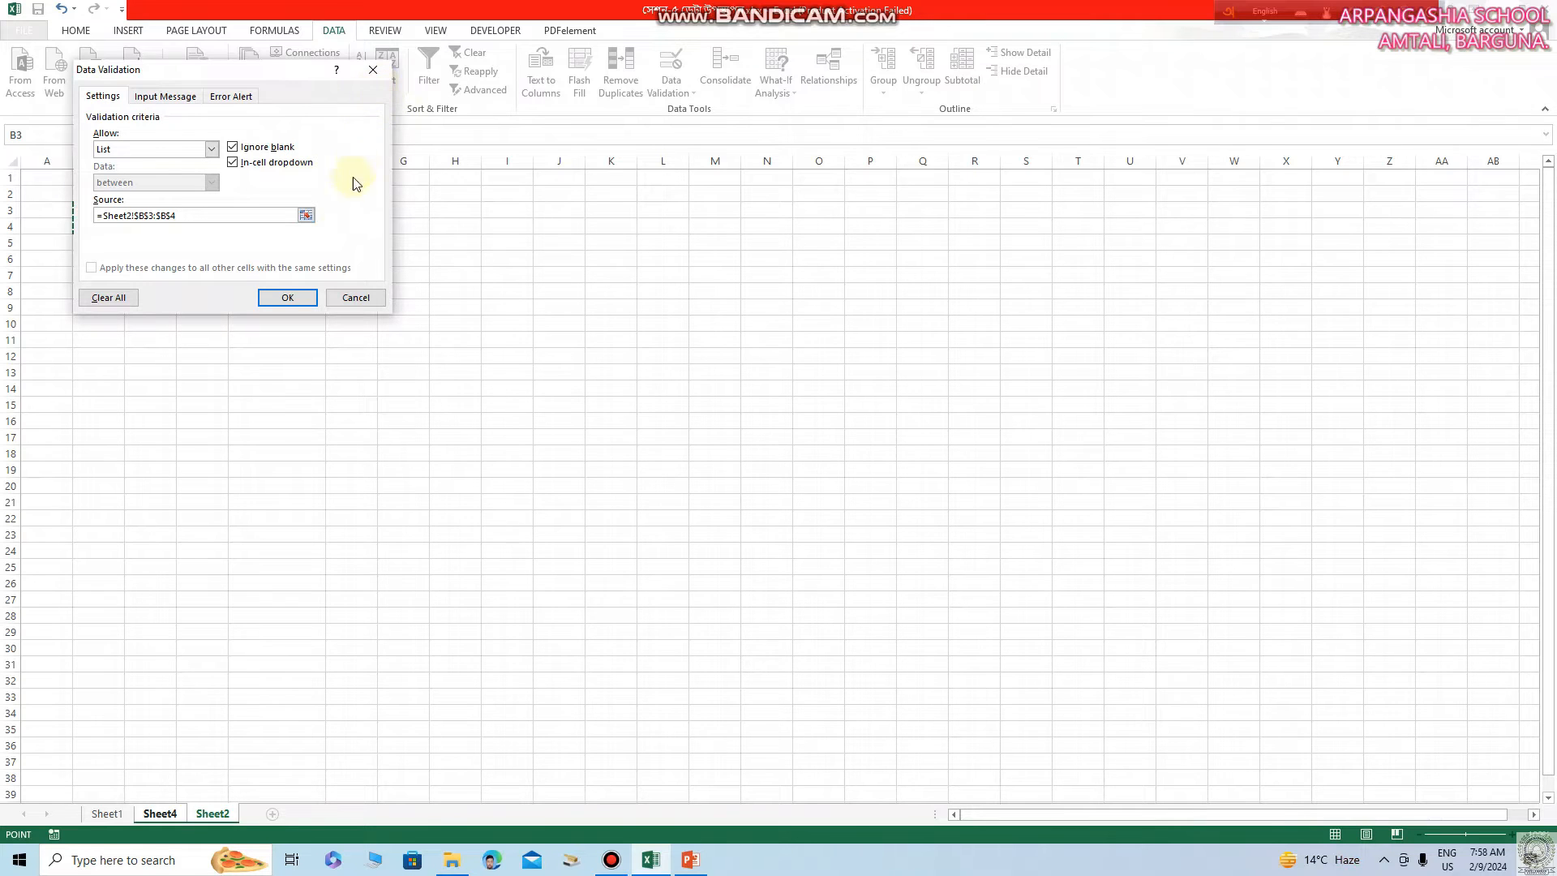
click(290, 296)
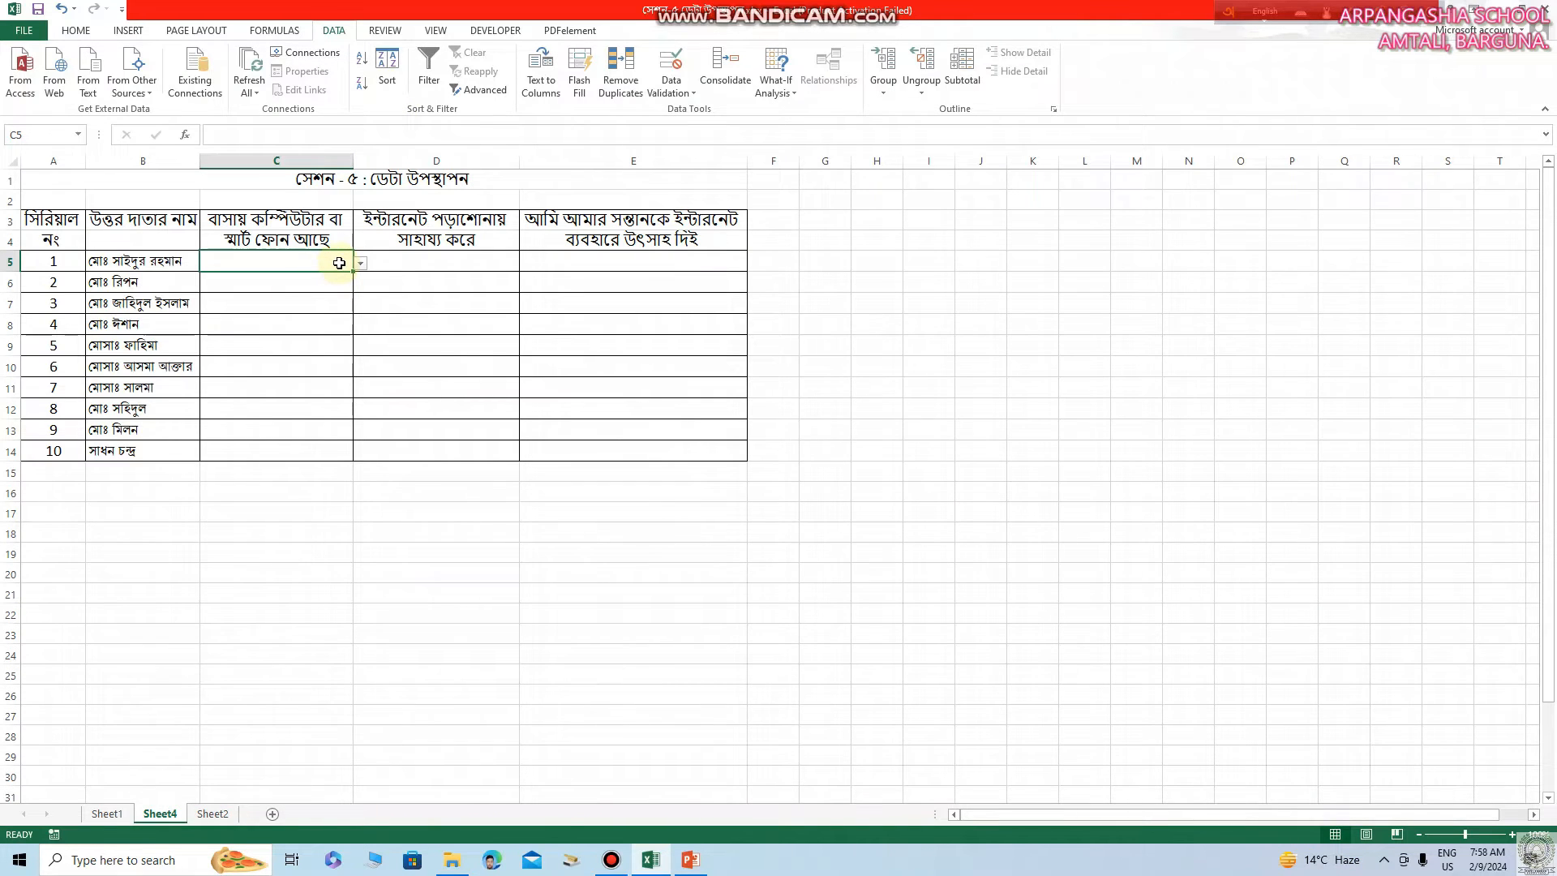
Try the answer আছে in C5's dropdown list, and set the cell to নাই.
click(361, 264)
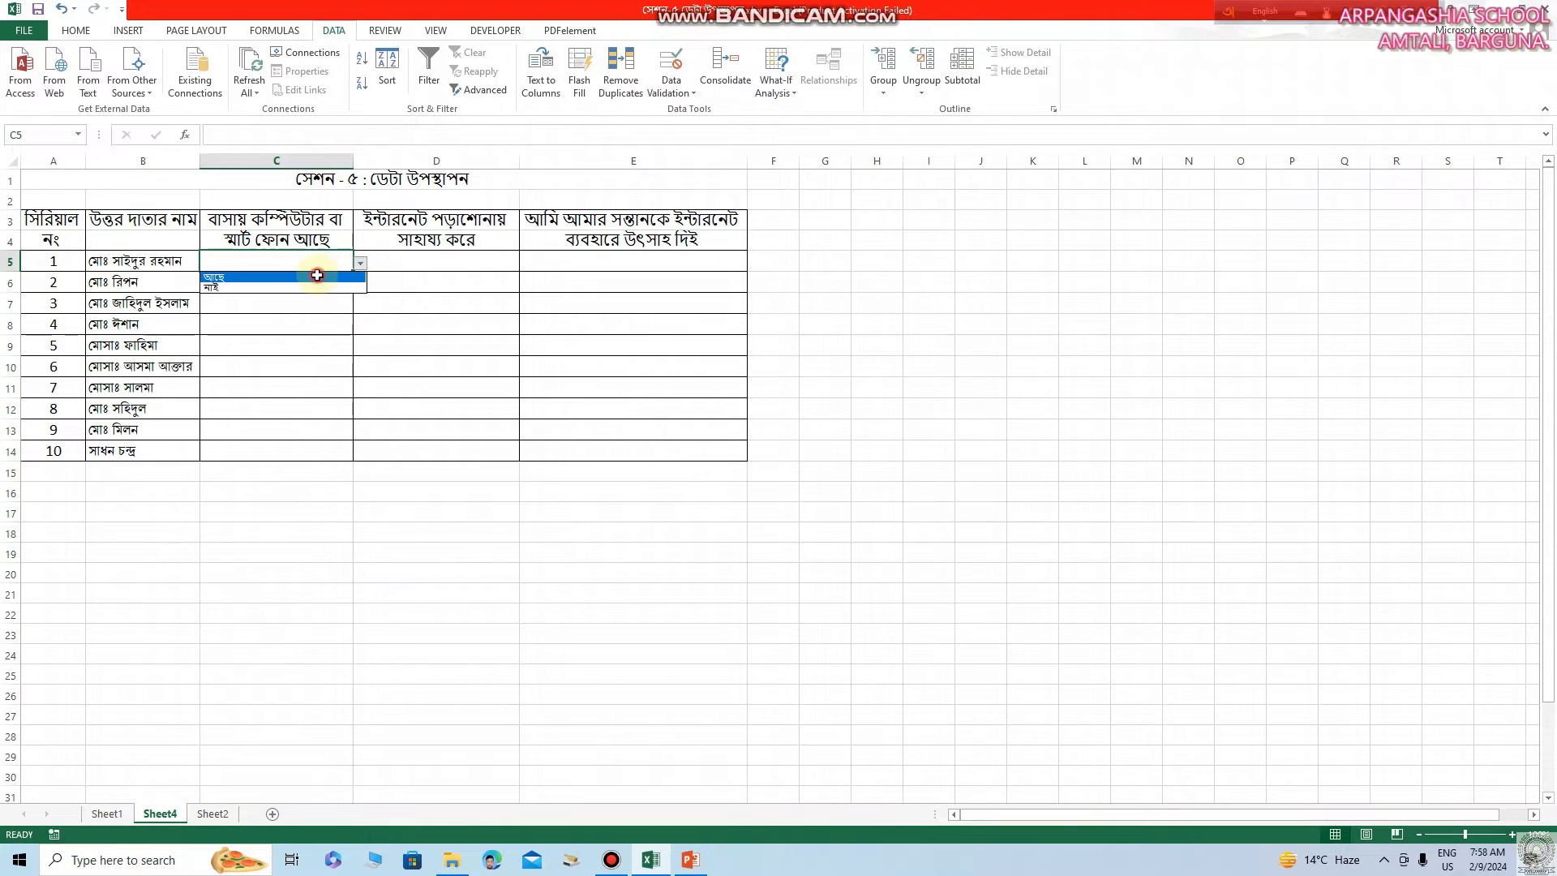
click(317, 276)
click(361, 265)
click(288, 294)
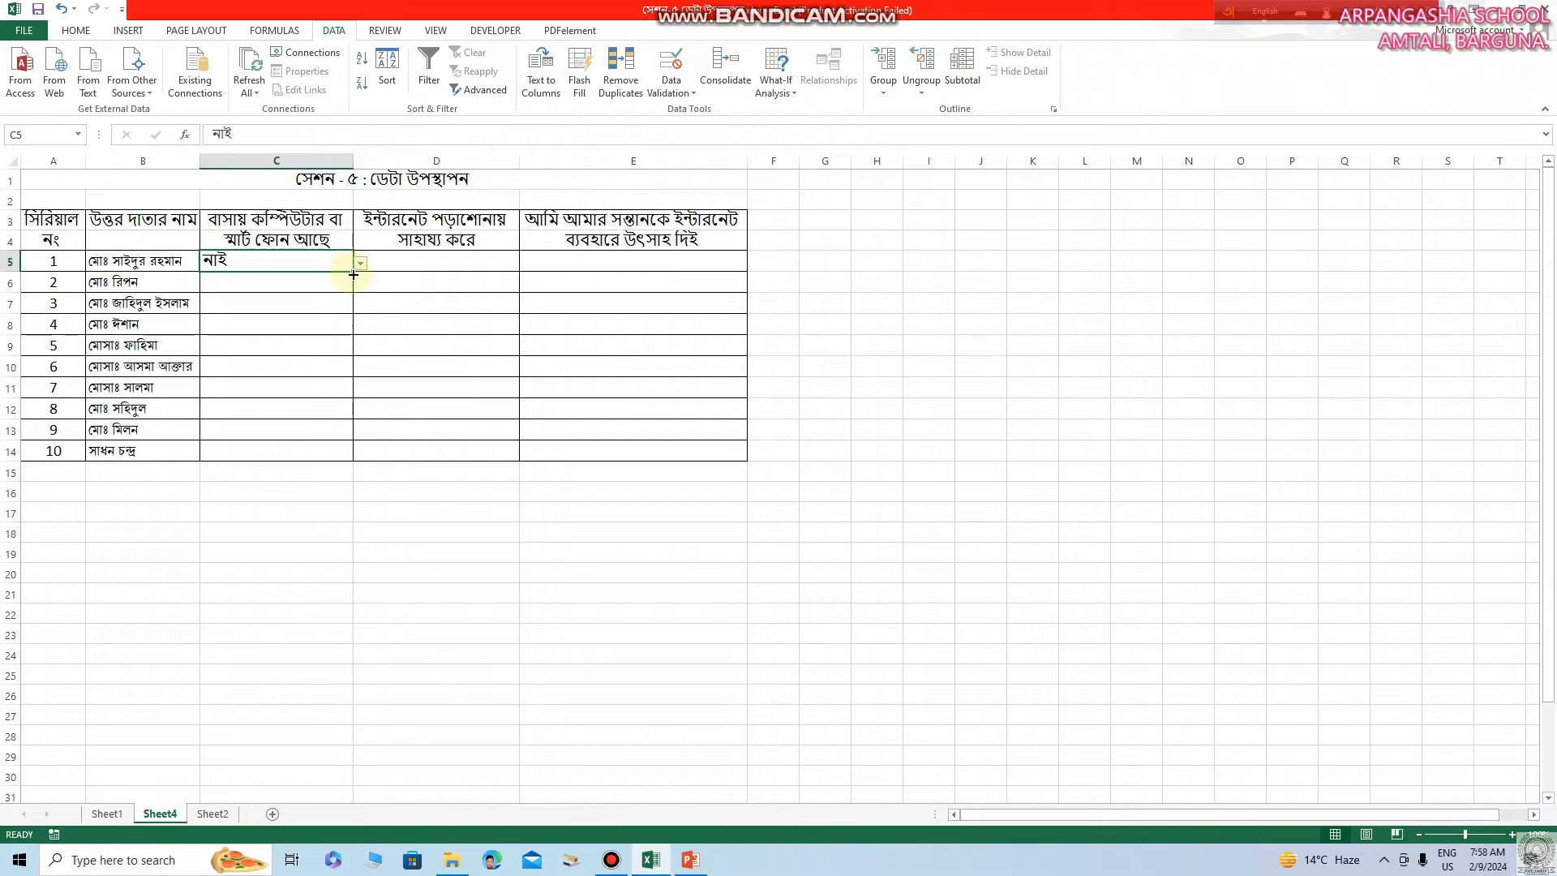
Fill C5 down through C14 and center the answers in C5:C14.
drag(353, 275, 351, 452)
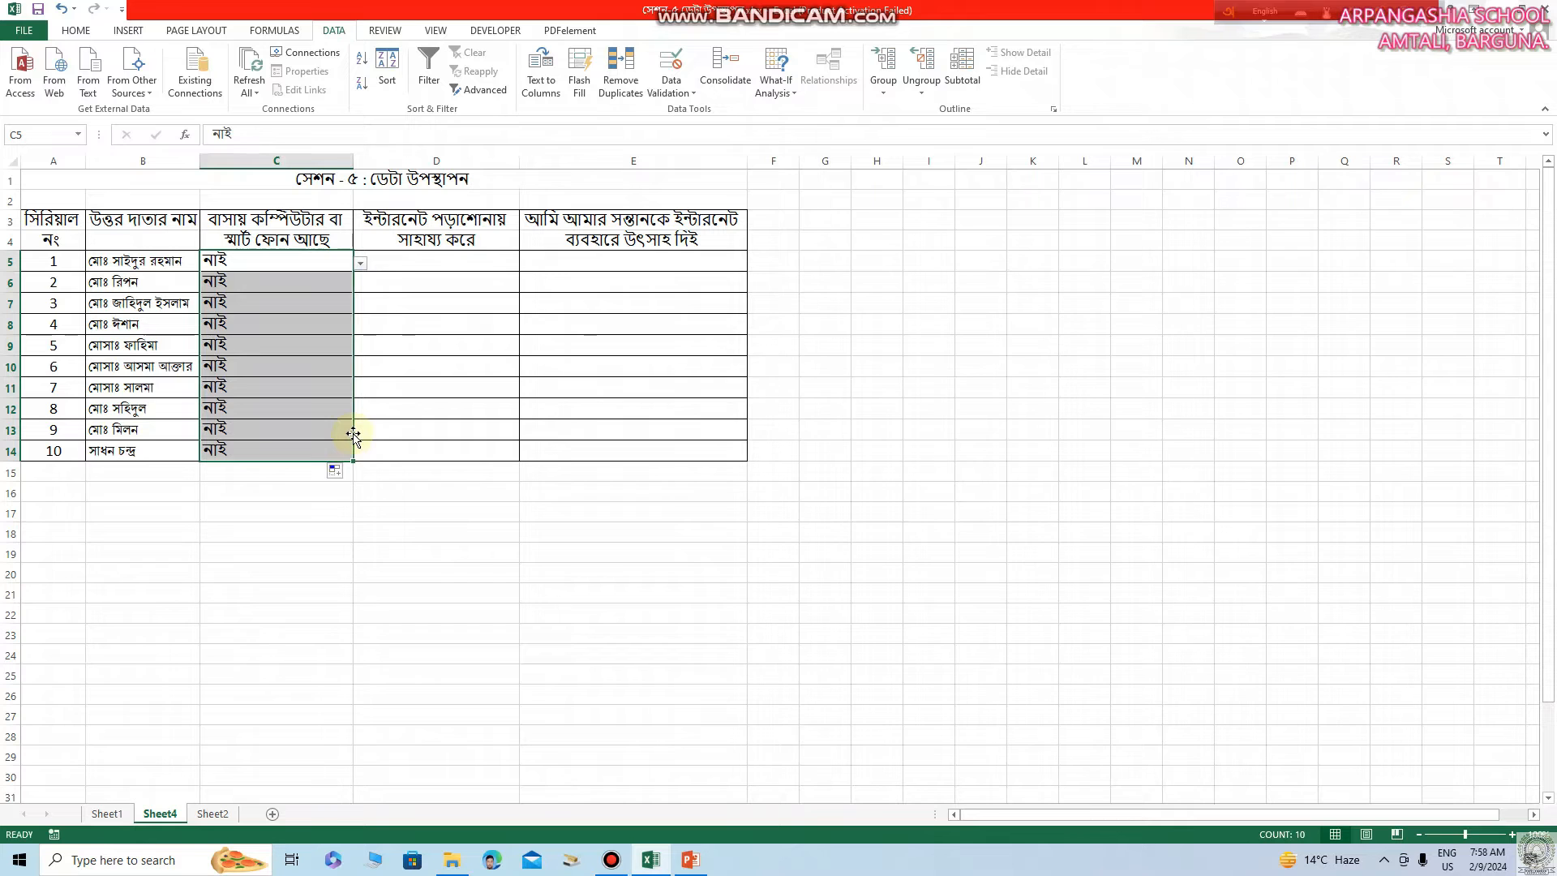
click(90, 34)
click(326, 83)
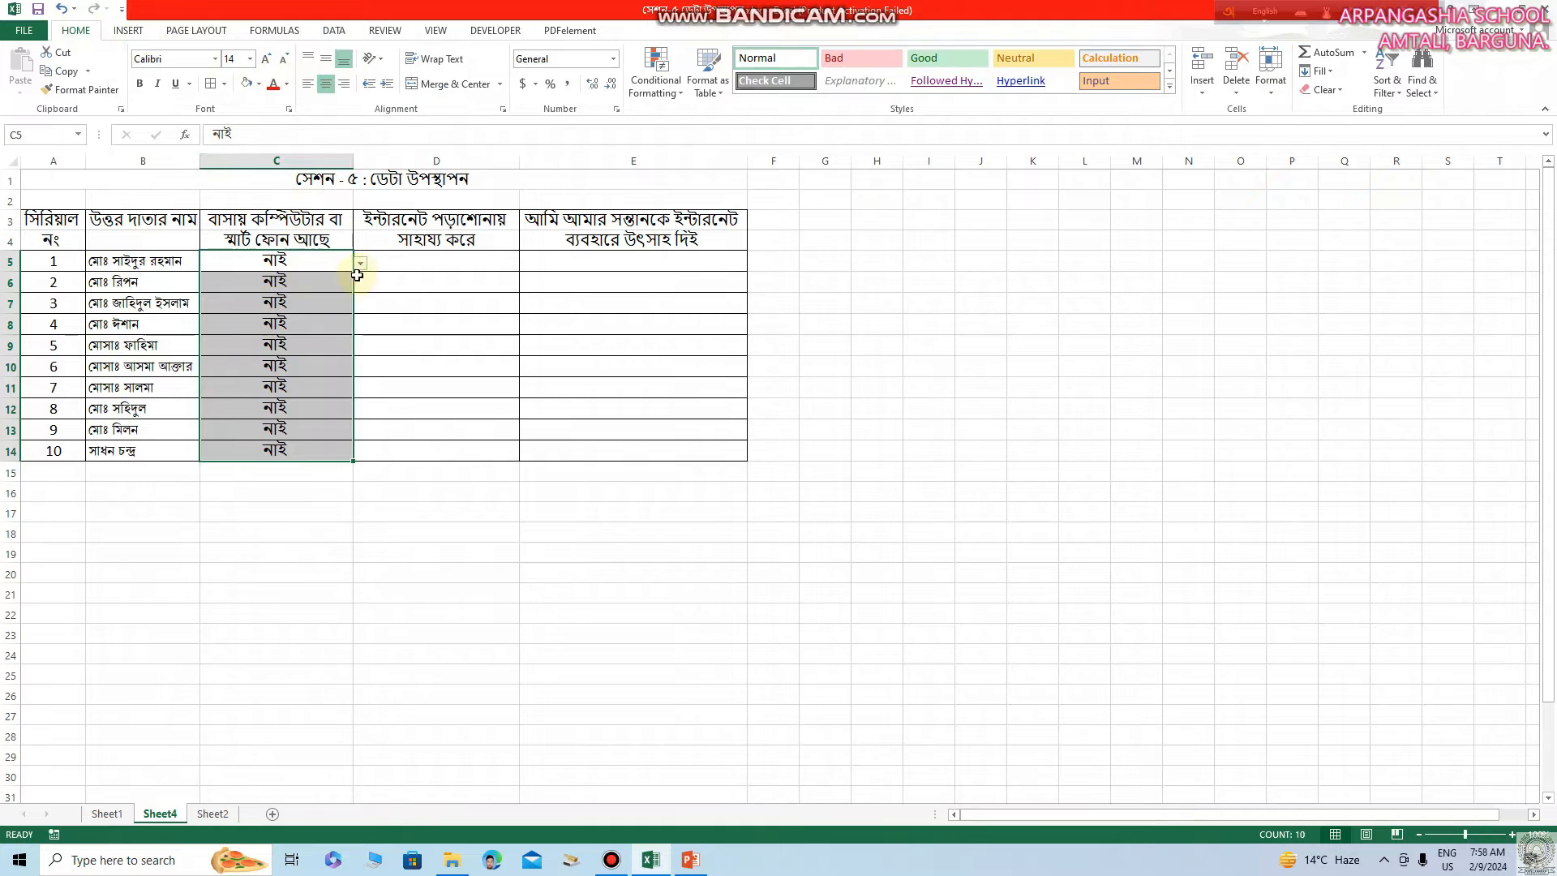
Change the answers in C6, C9, C12 and C14 to আছে using their dropdown lists.
click(321, 280)
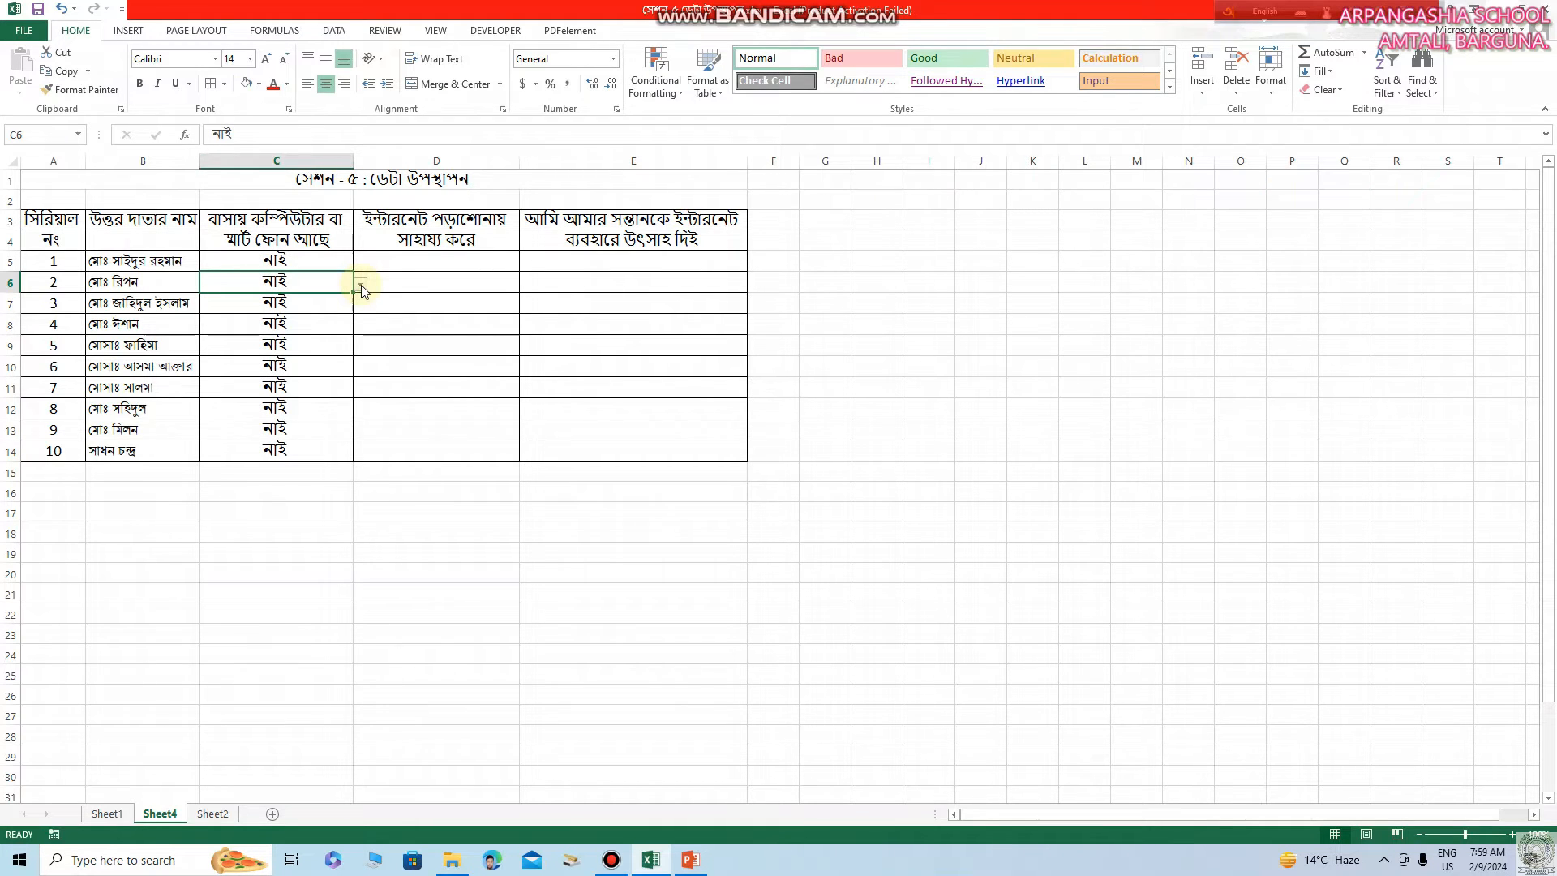
click(361, 284)
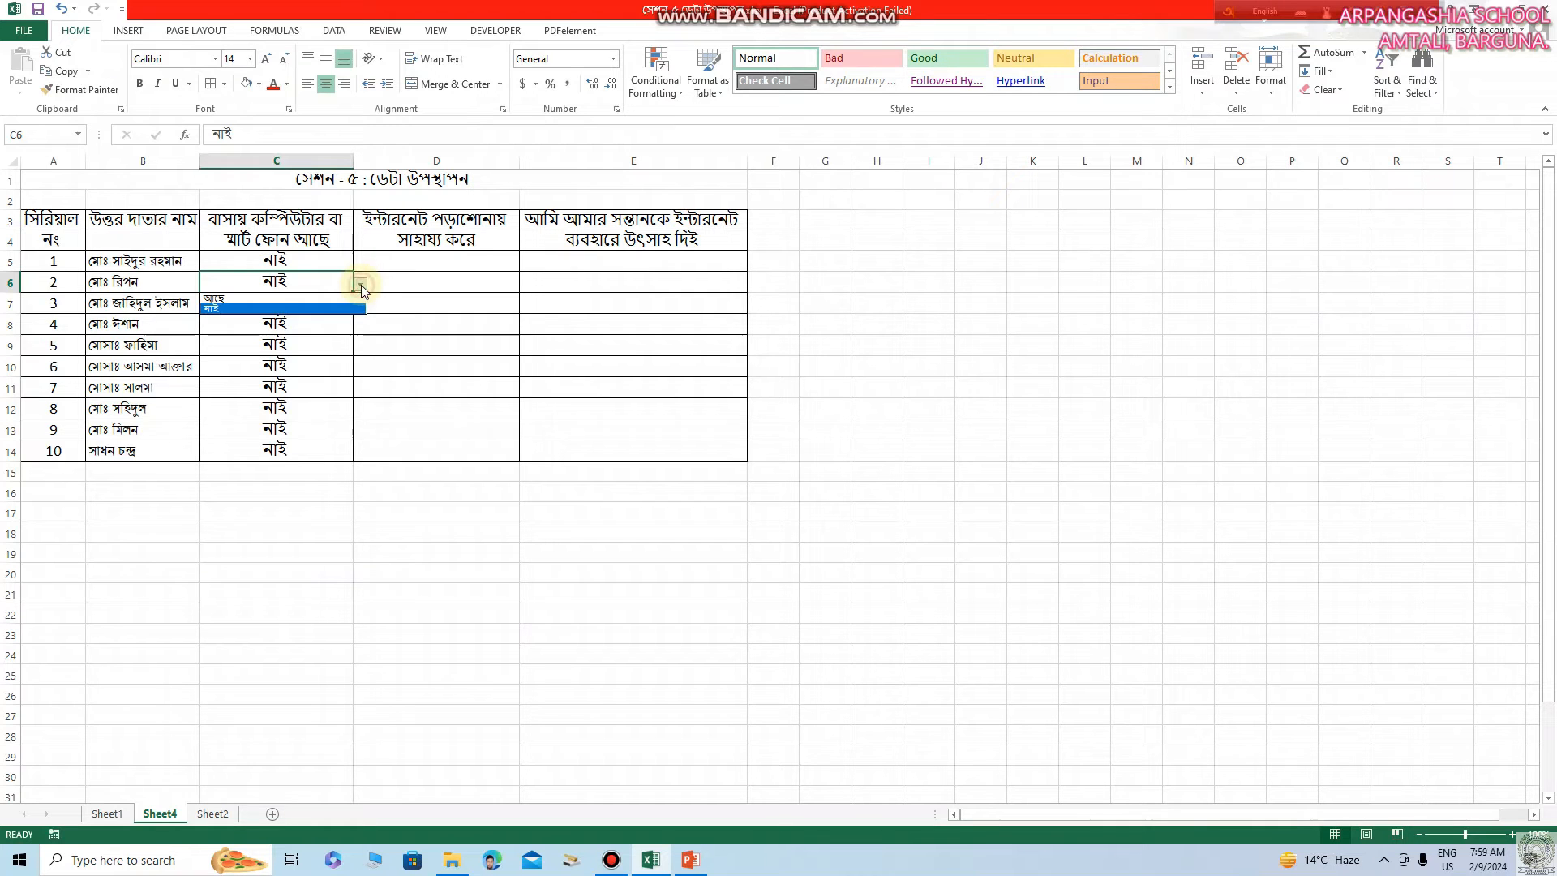
click(308, 298)
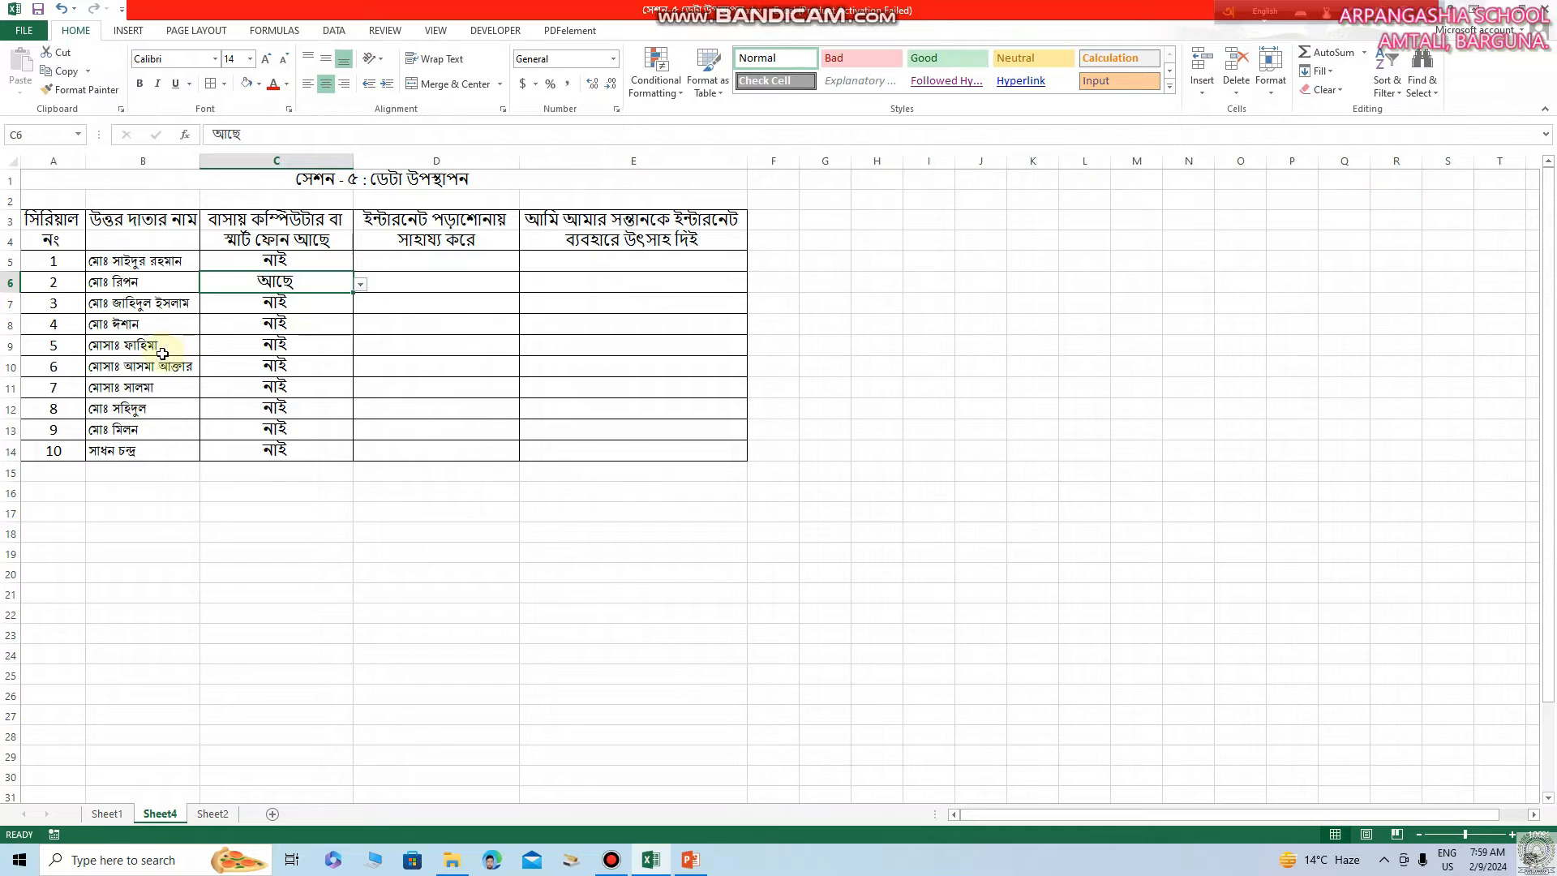
click(336, 347)
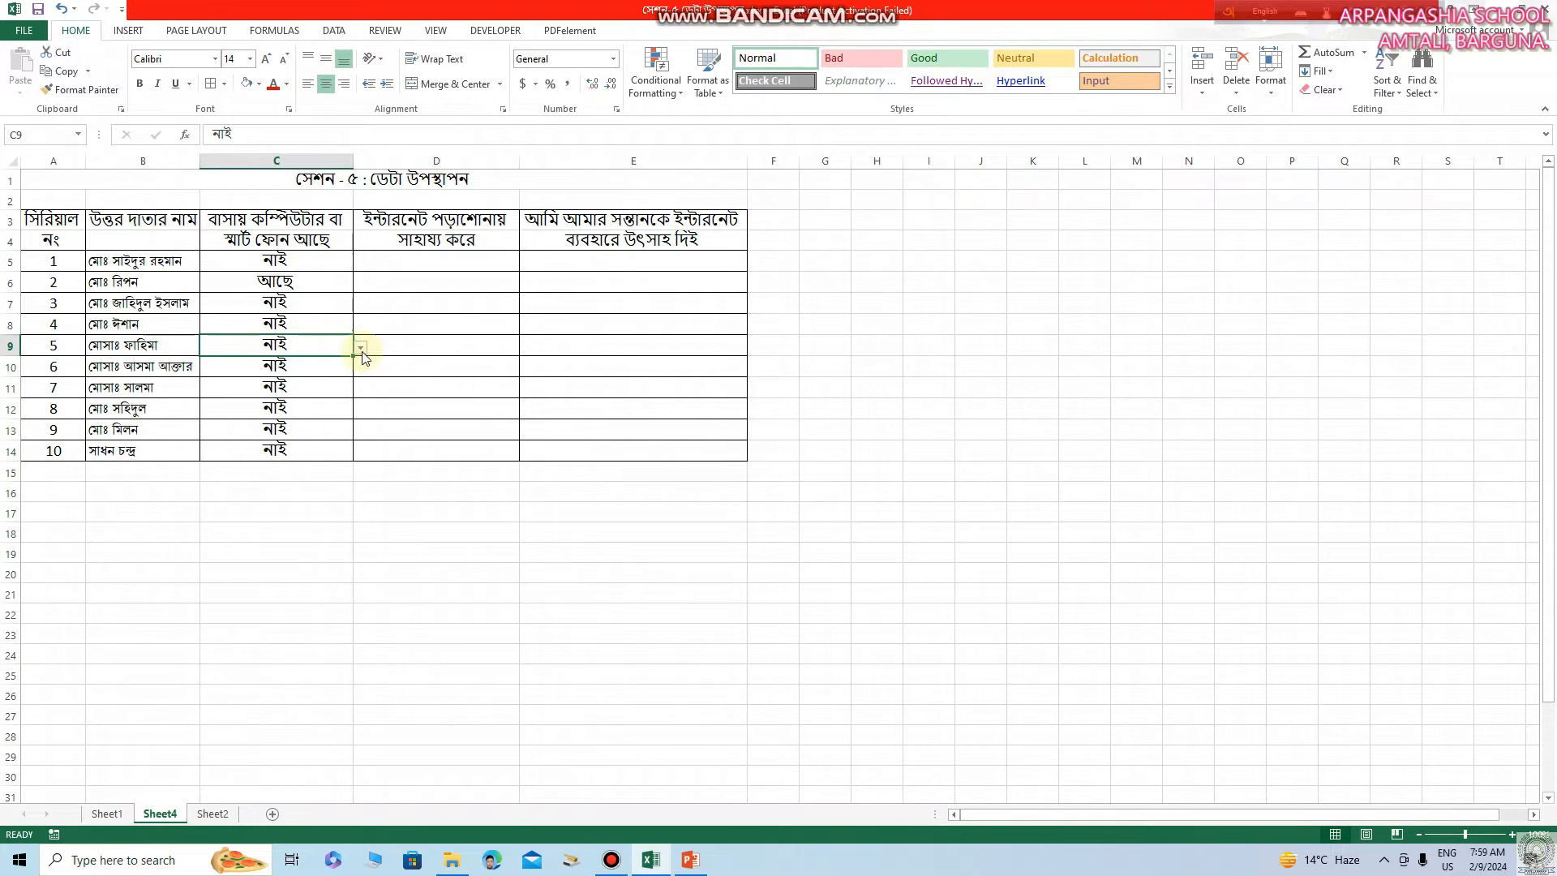
click(361, 349)
click(301, 362)
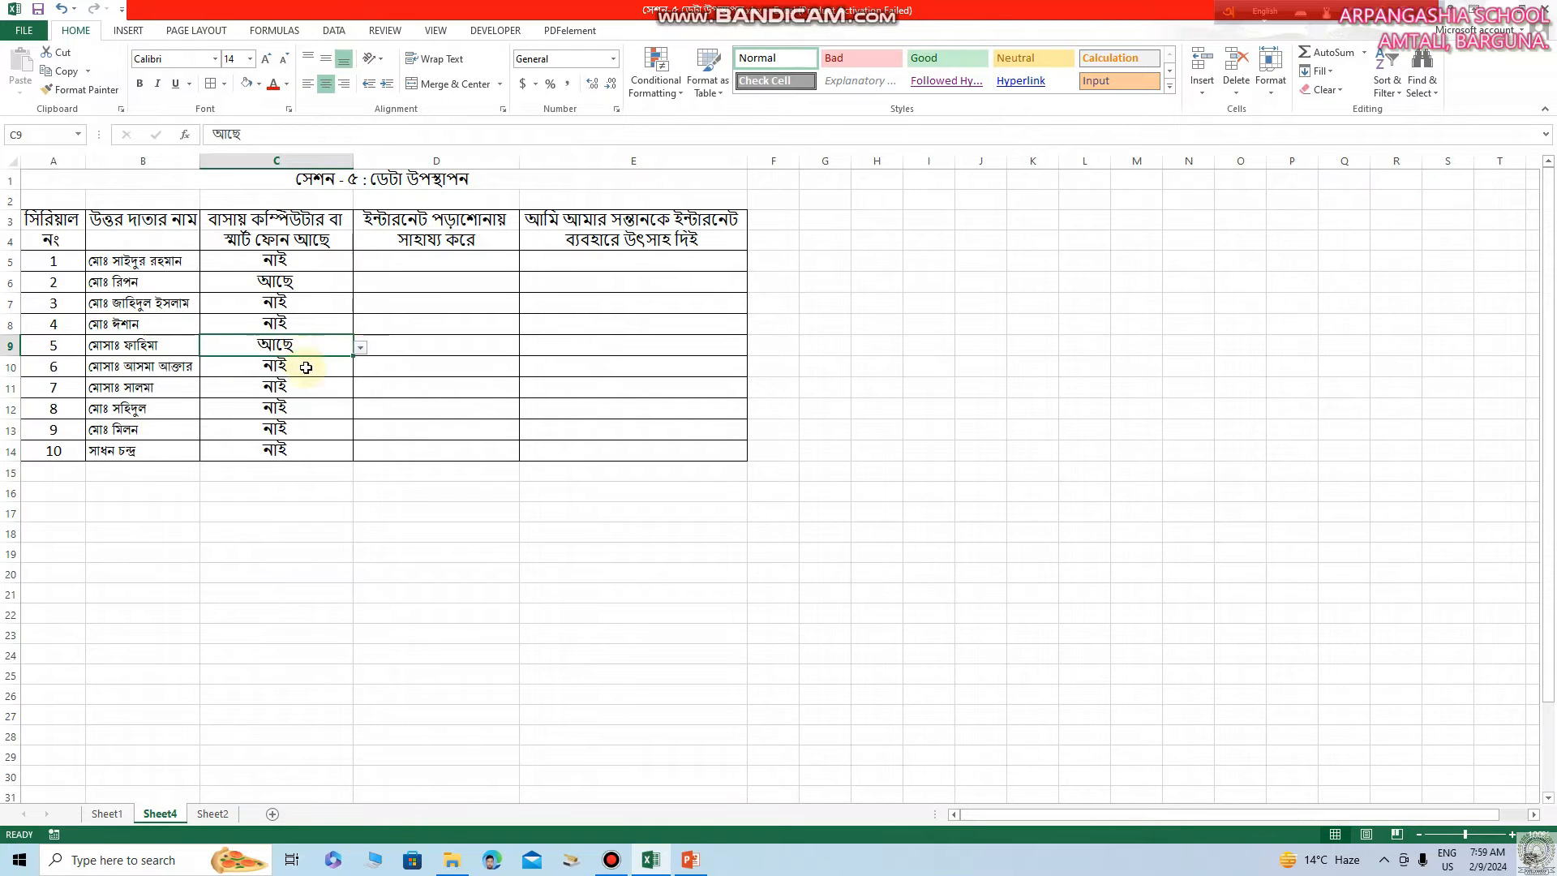
click(313, 406)
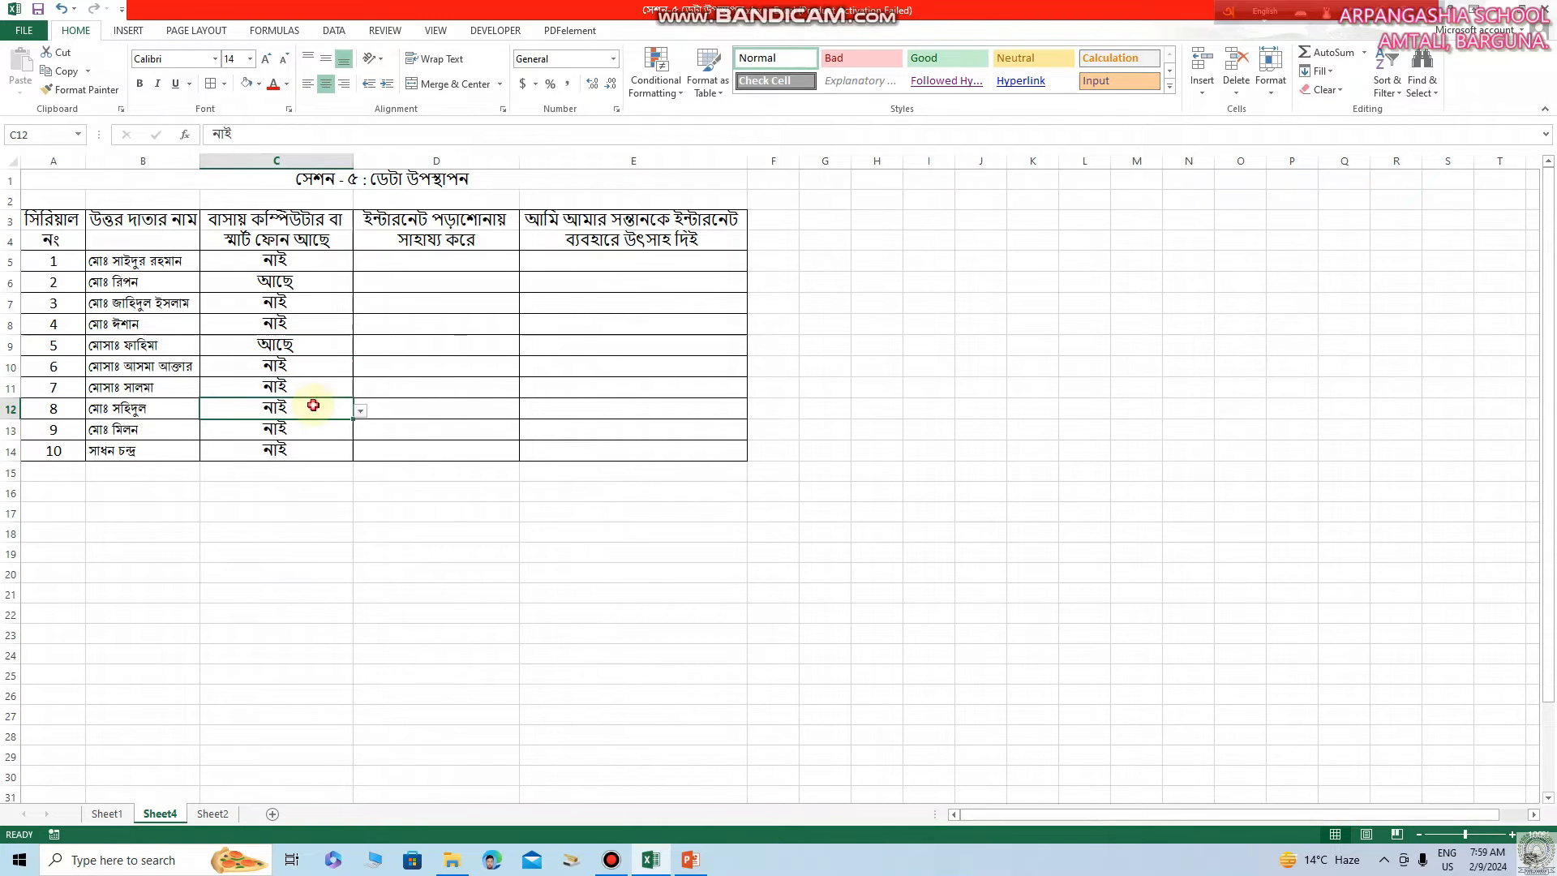
click(361, 413)
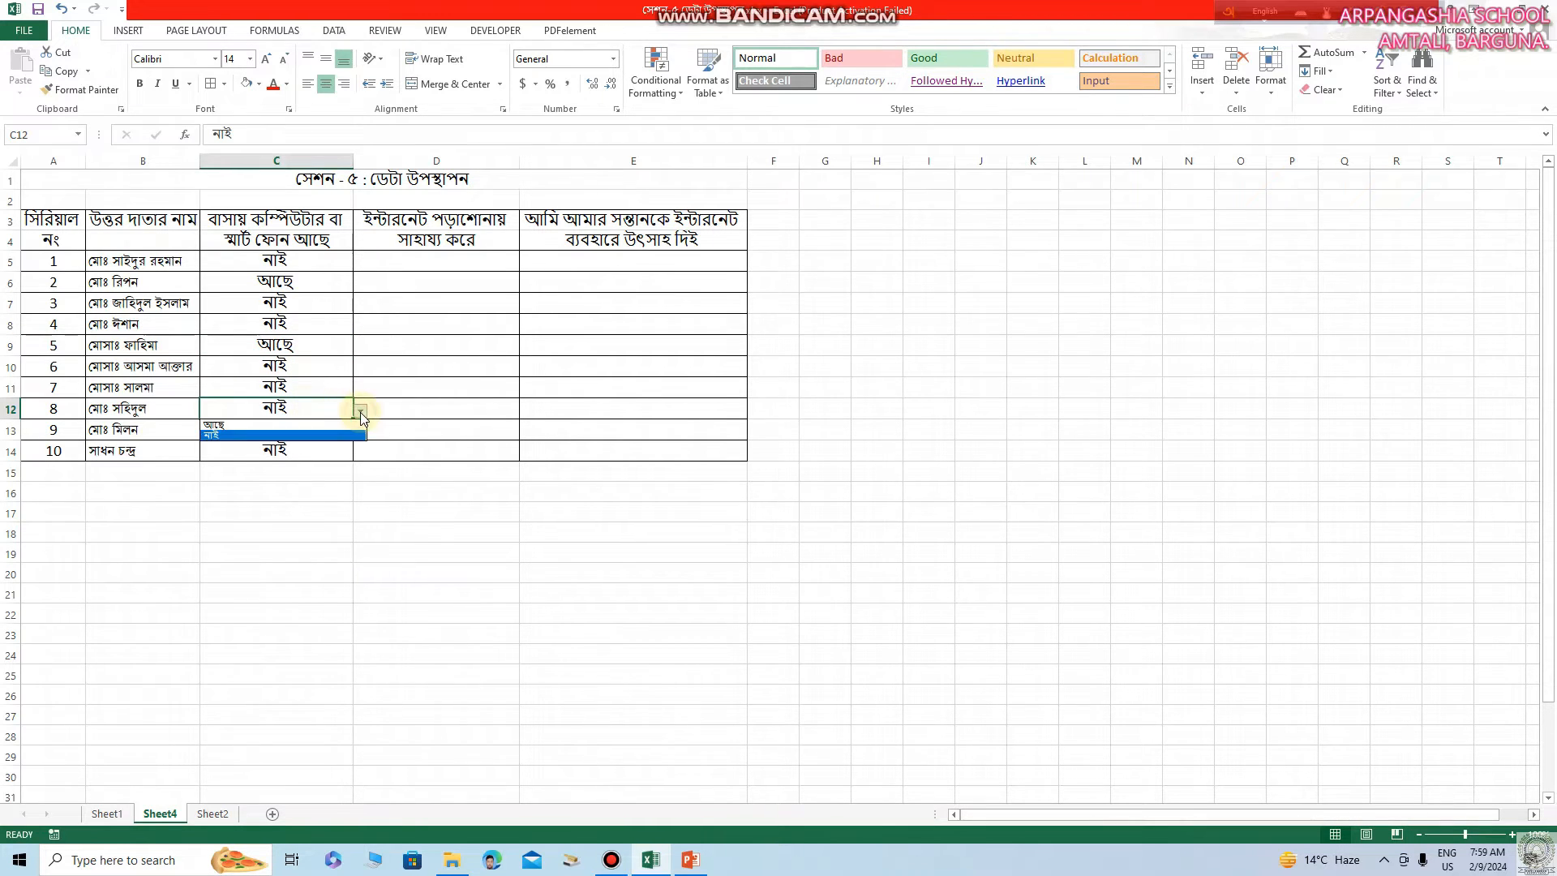
click(294, 433)
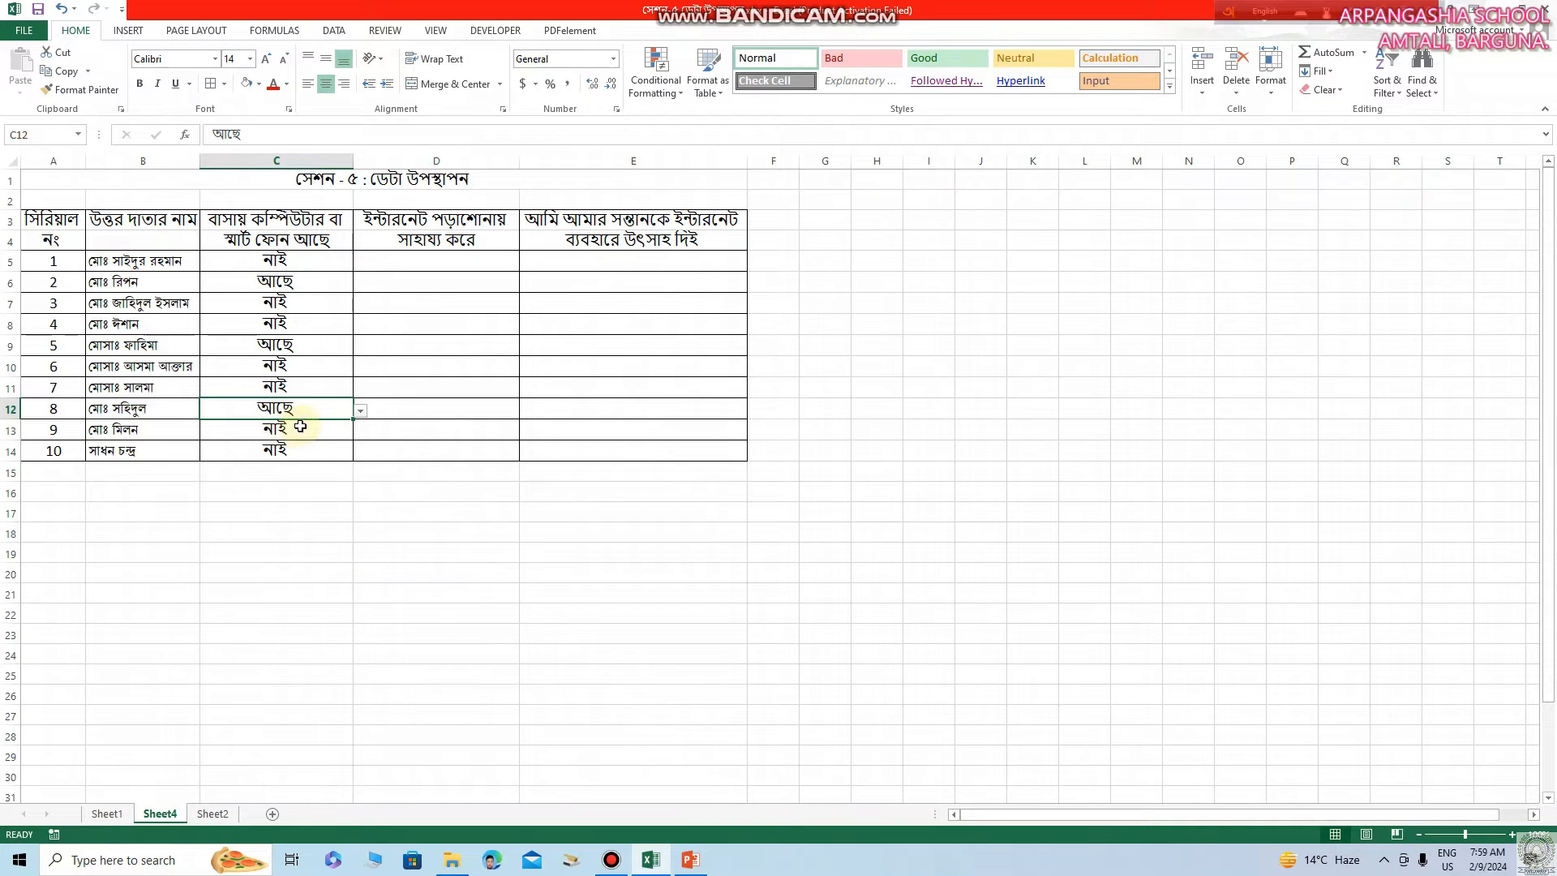
click(324, 451)
click(361, 454)
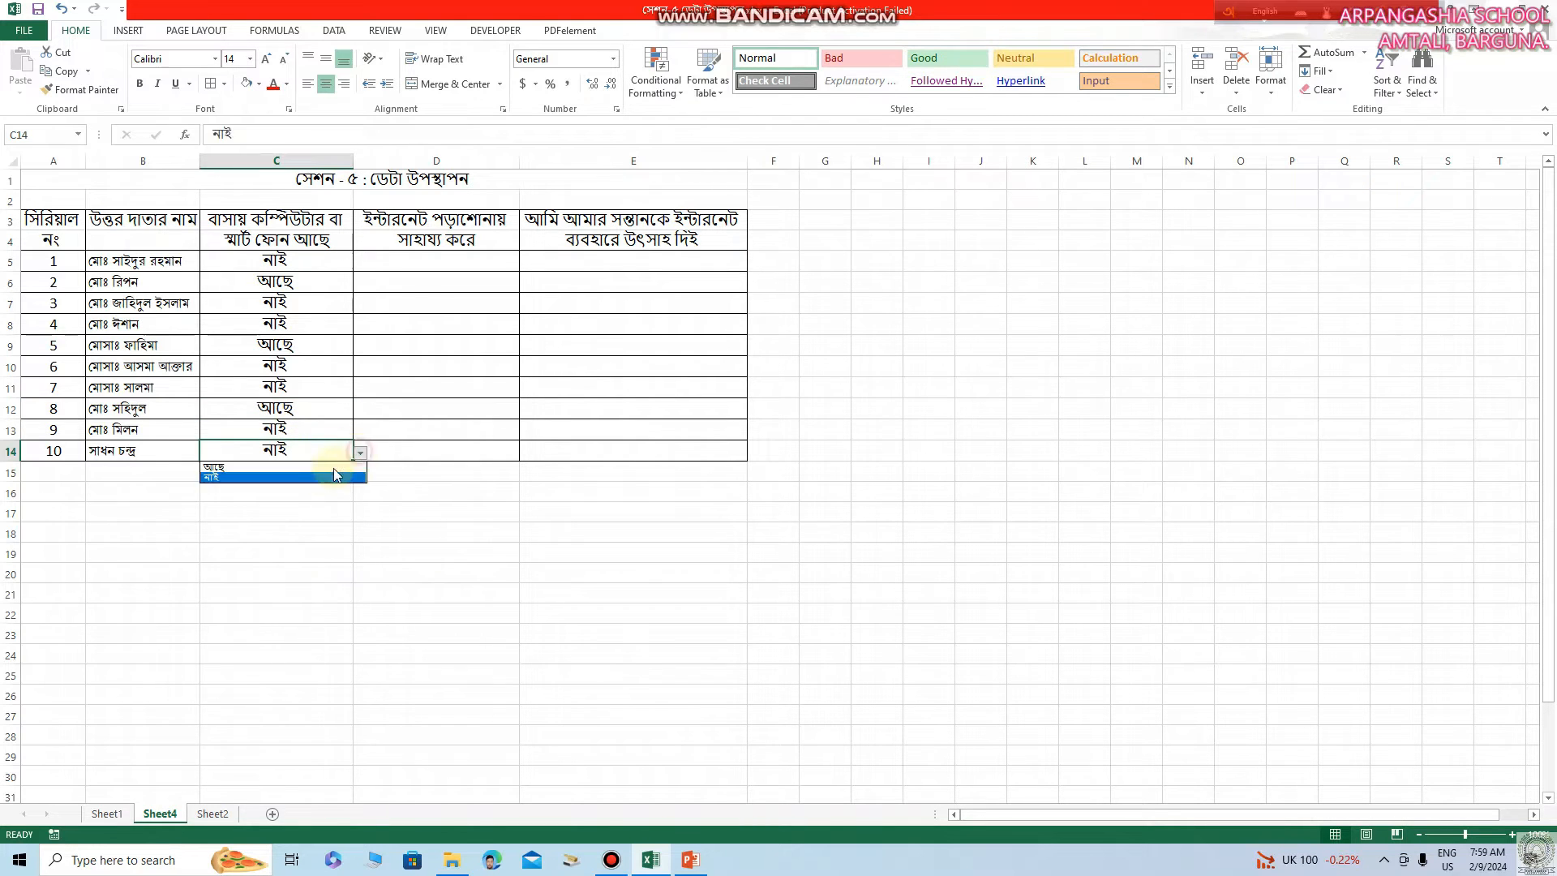
click(311, 475)
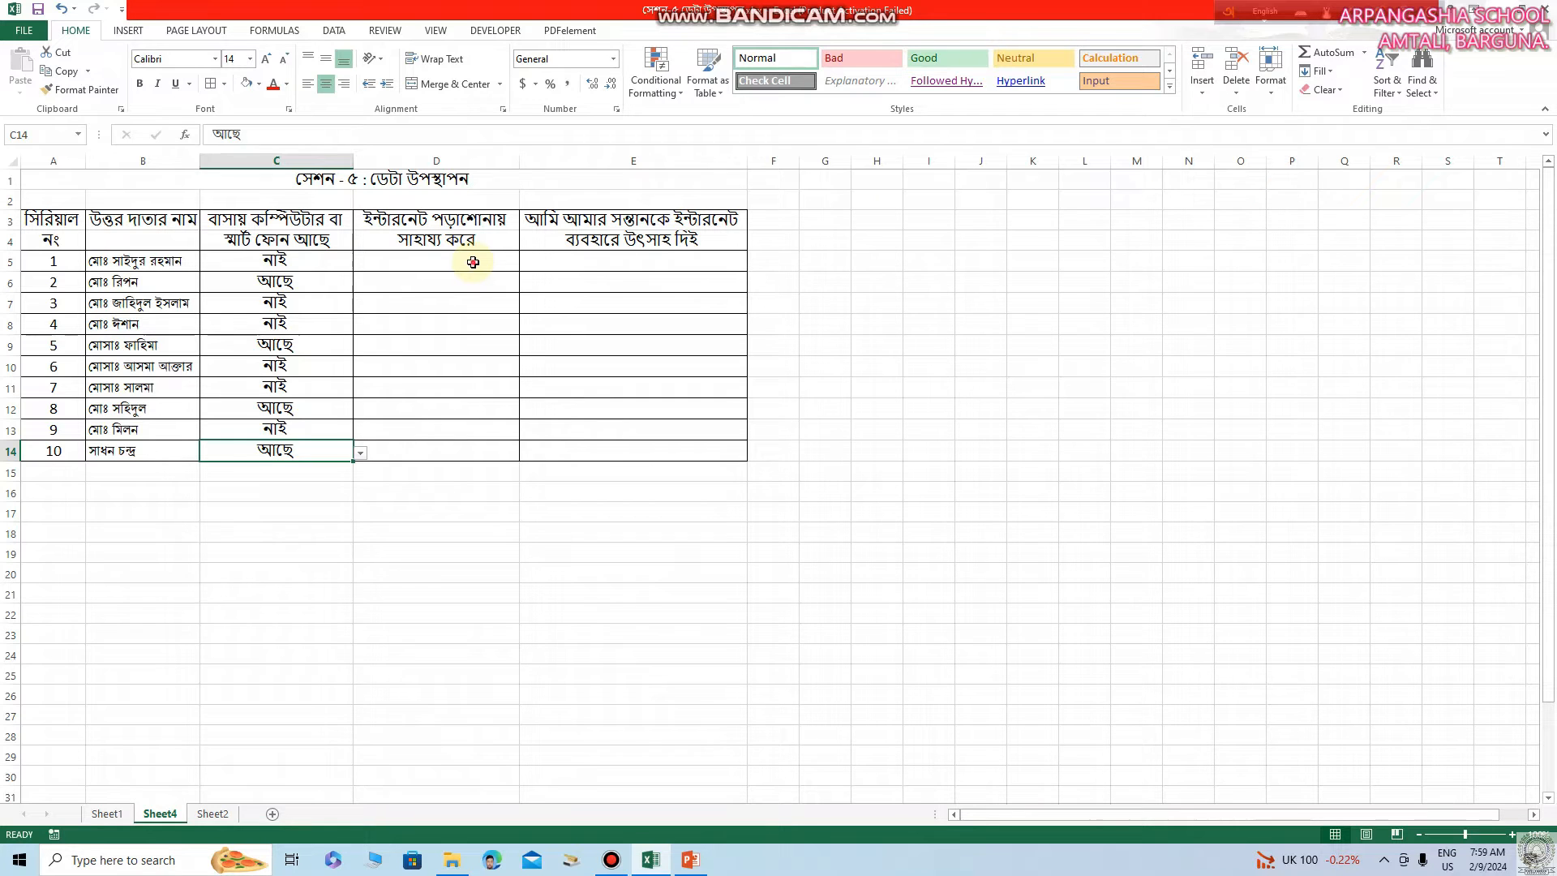
Add list data validation to D5 with the source =Sheet2!$E$3:$E$4.
click(473, 262)
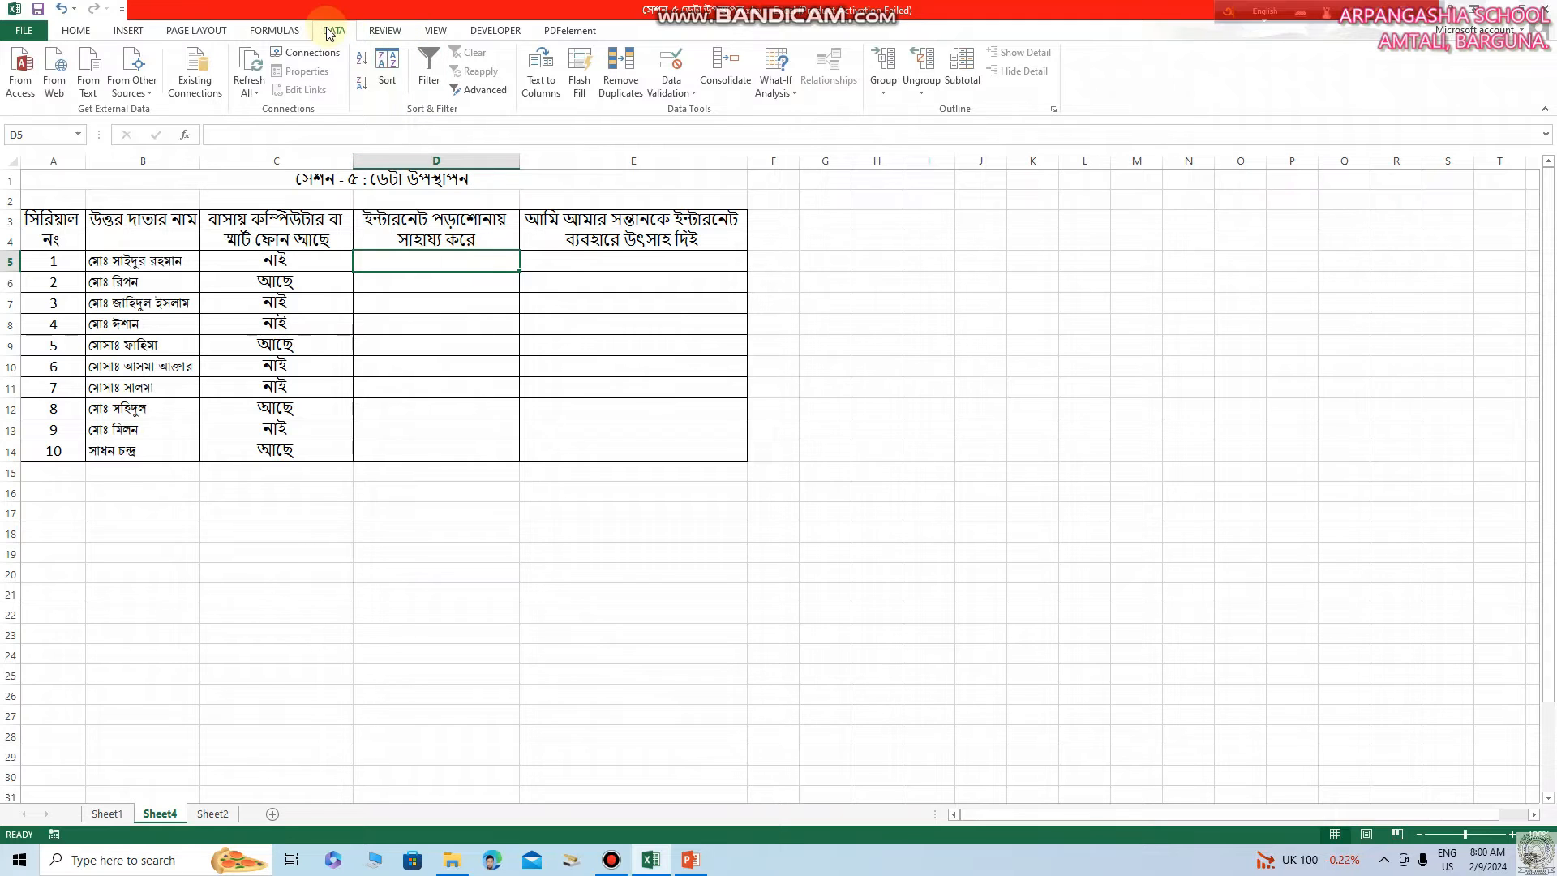
click(691, 98)
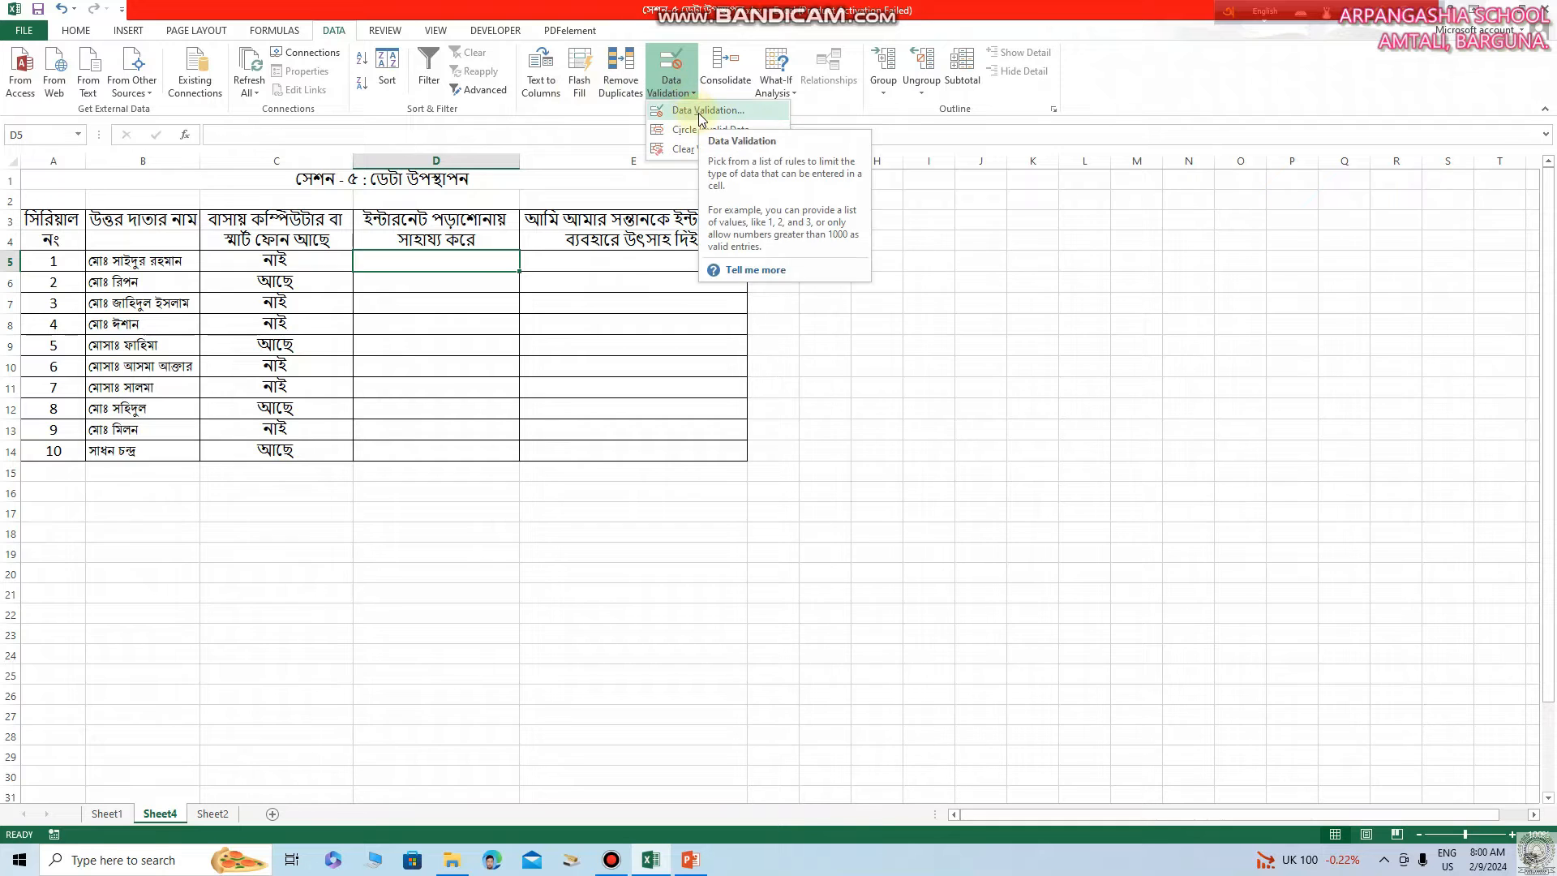
click(700, 118)
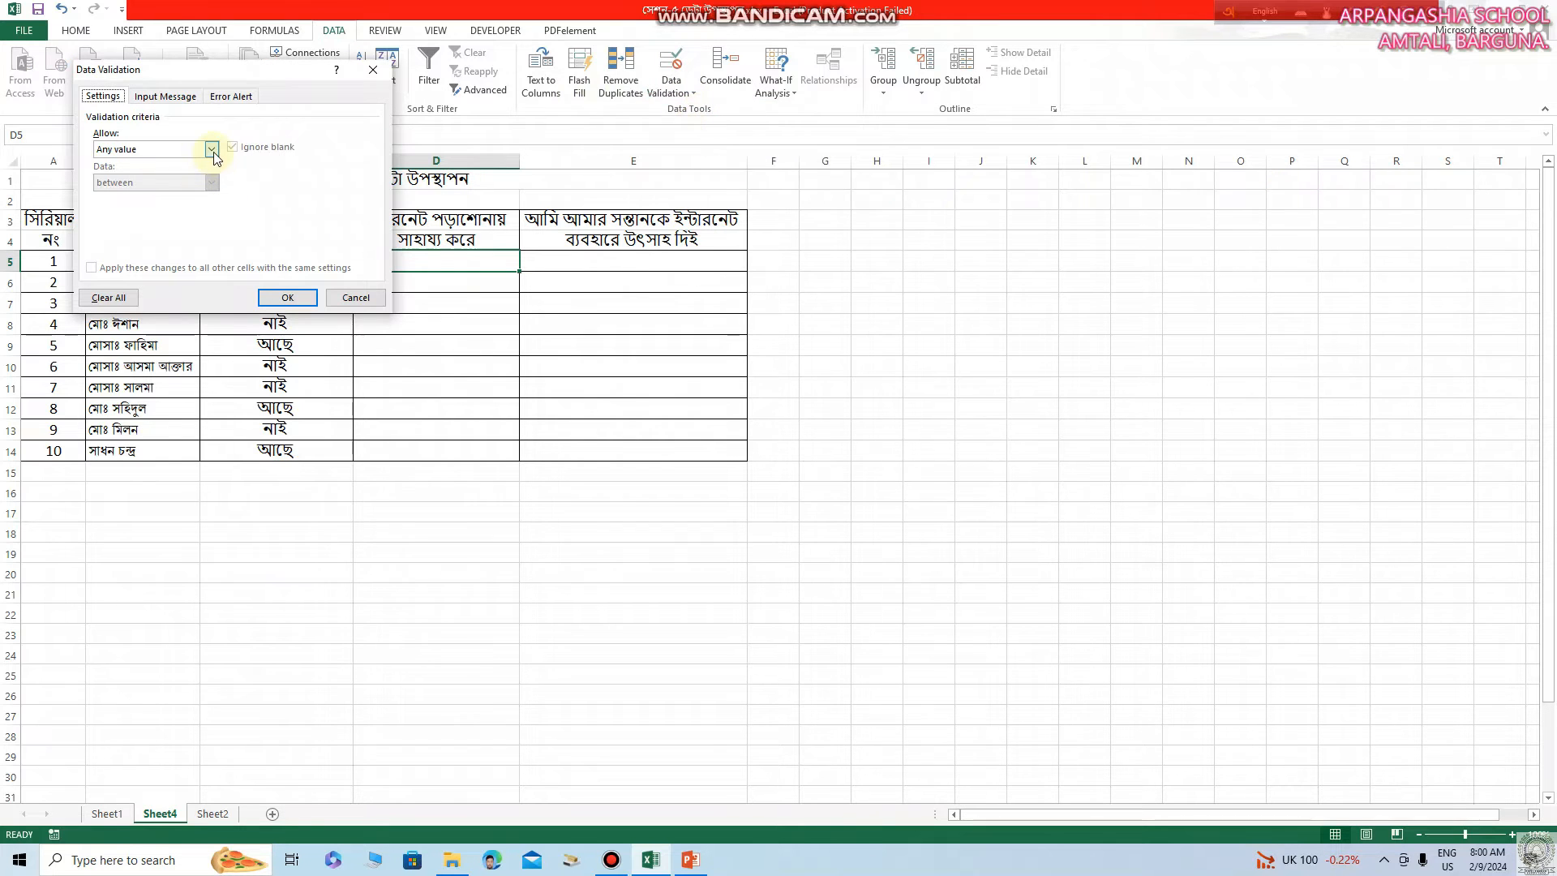
click(213, 149)
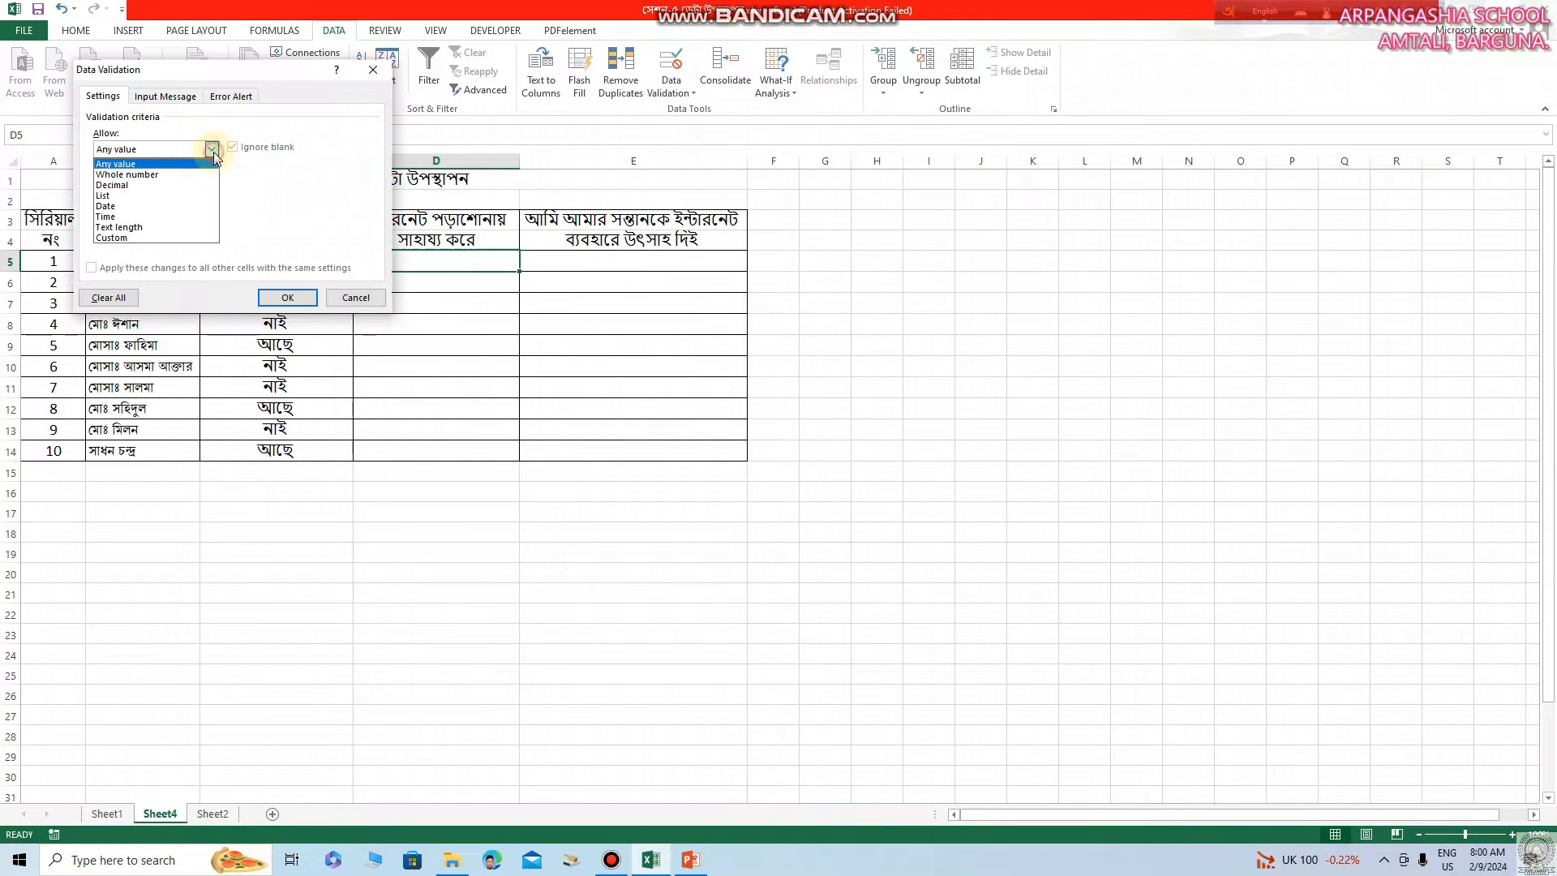
click(164, 197)
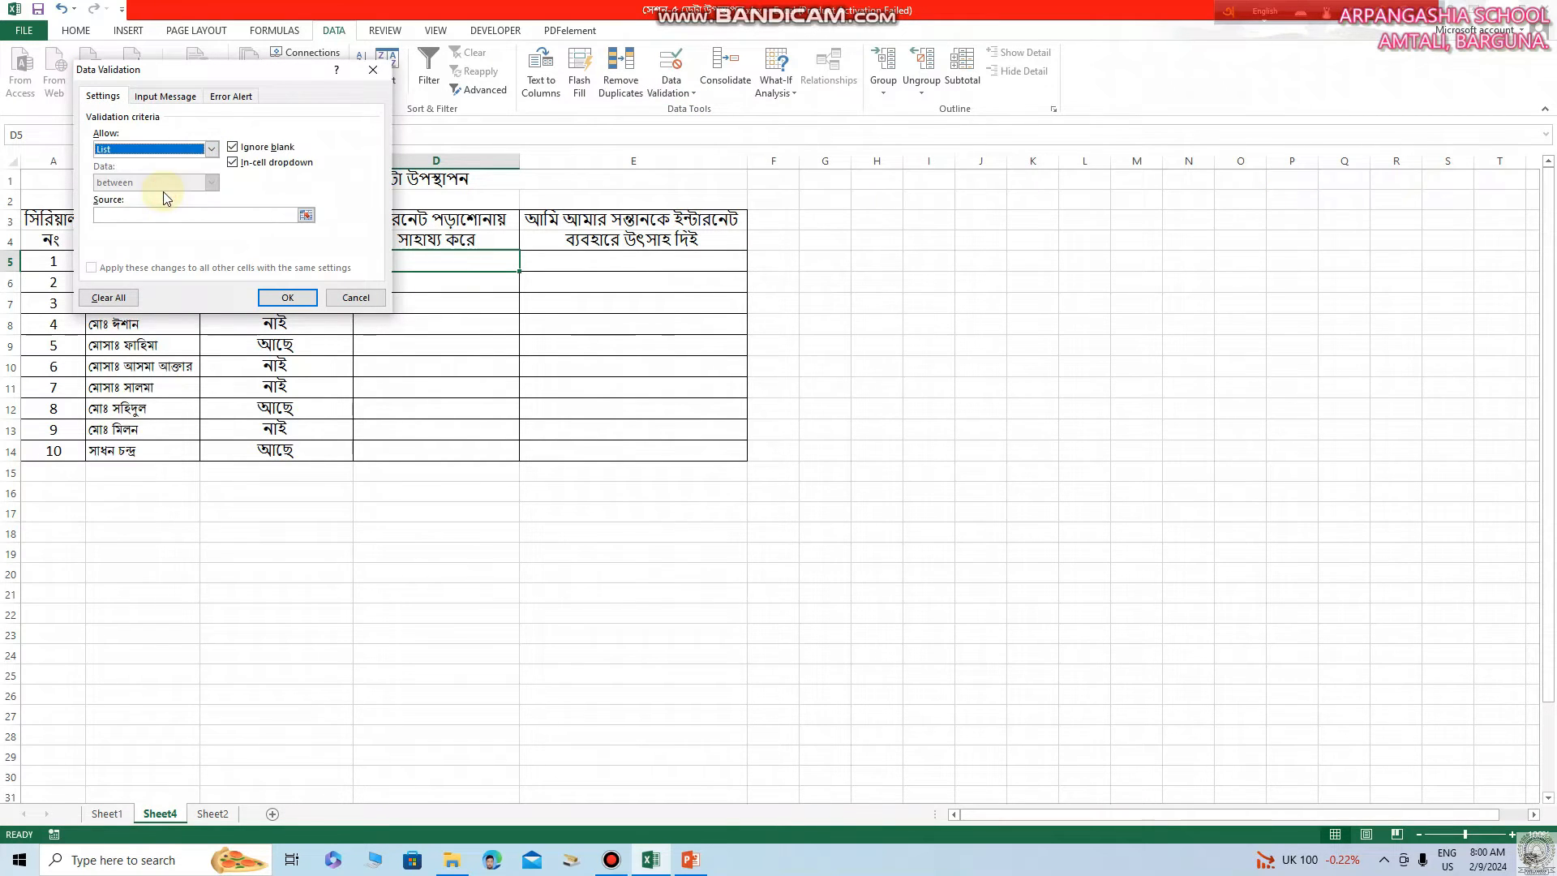
click(306, 215)
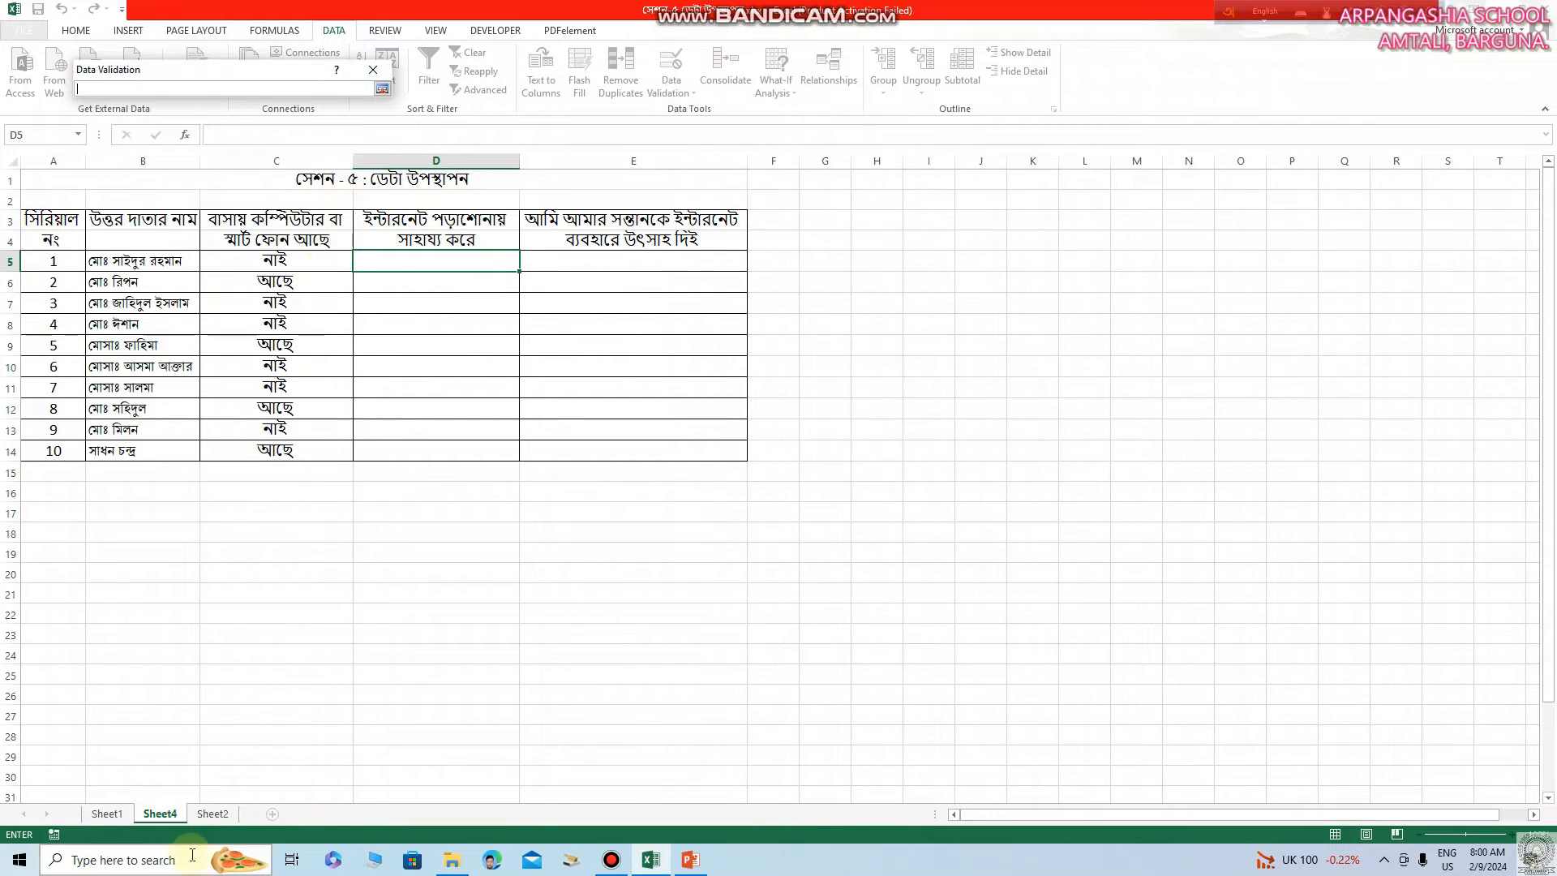
click(209, 815)
drag(250, 209, 253, 222)
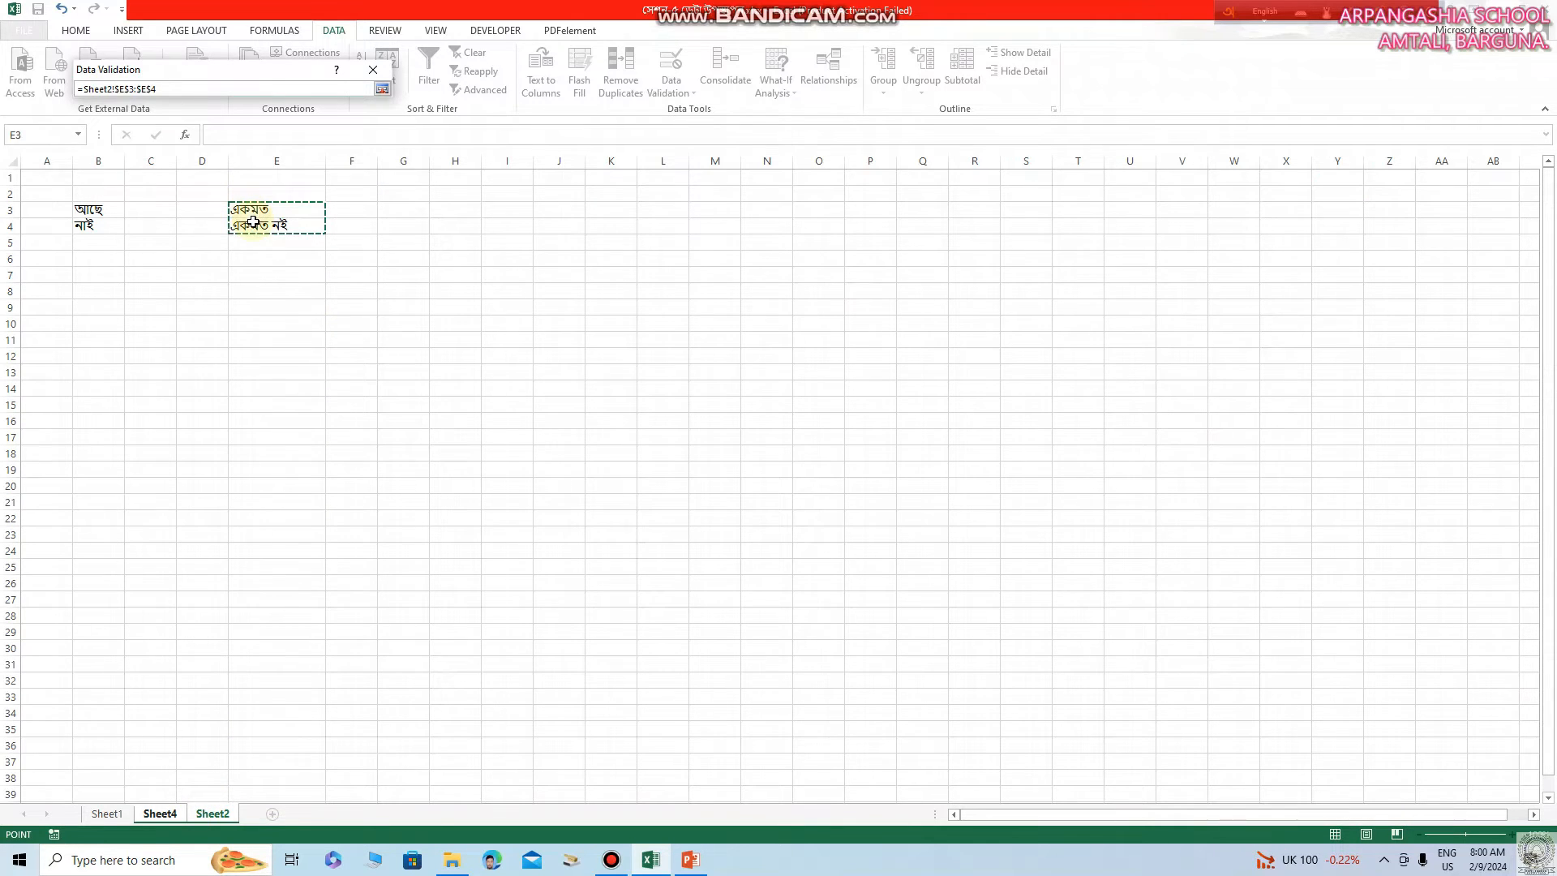
click(381, 89)
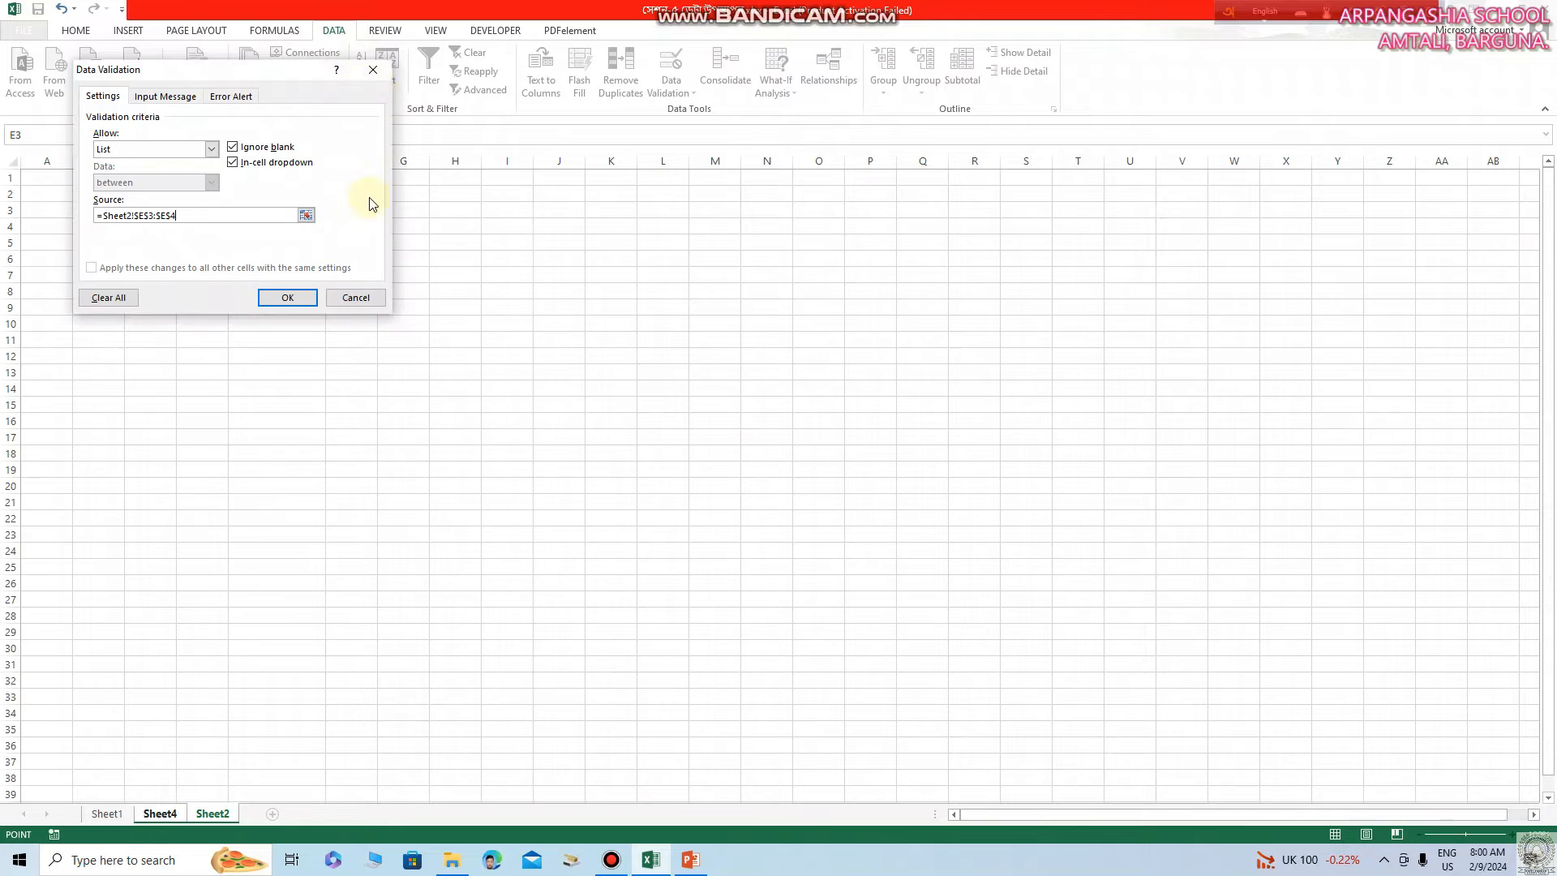
click(298, 300)
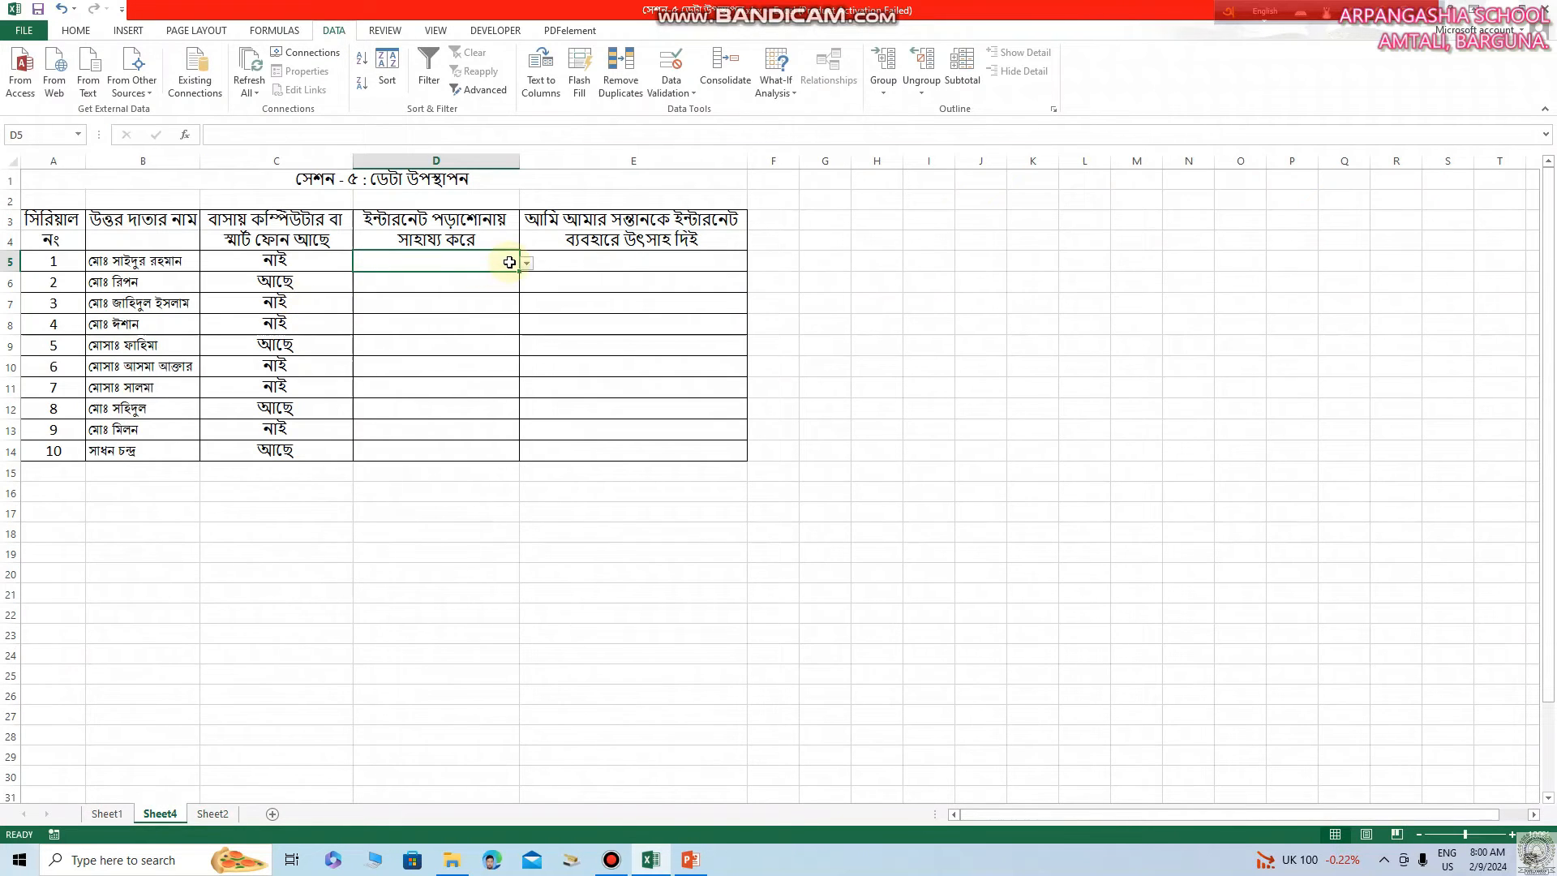
Choose একমত from D5's dropdown list and fill it down through D14 as centered answers.
click(528, 264)
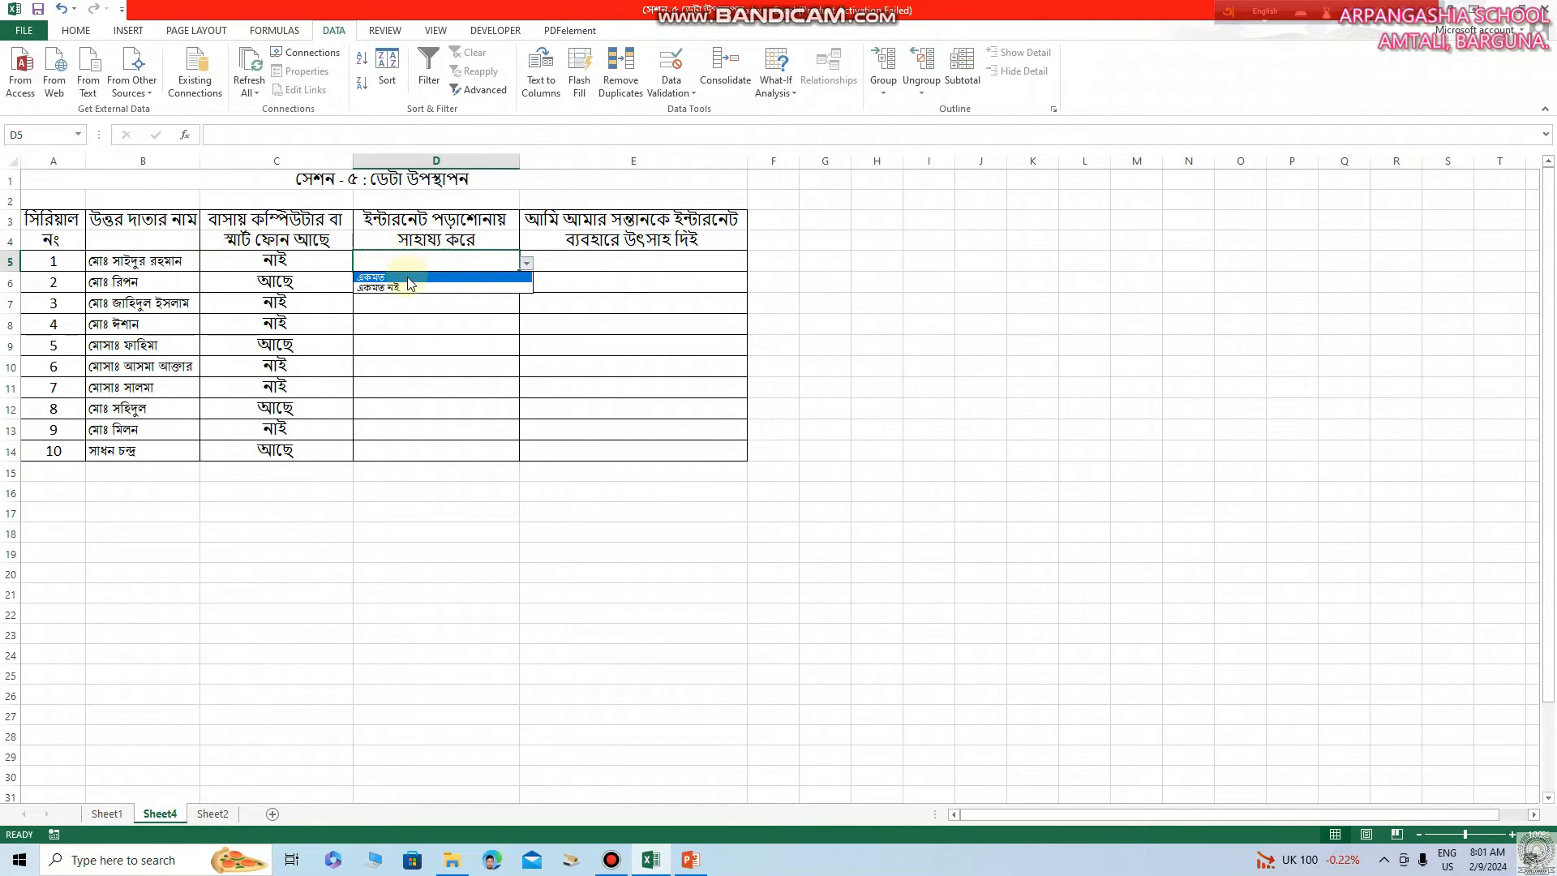
click(373, 277)
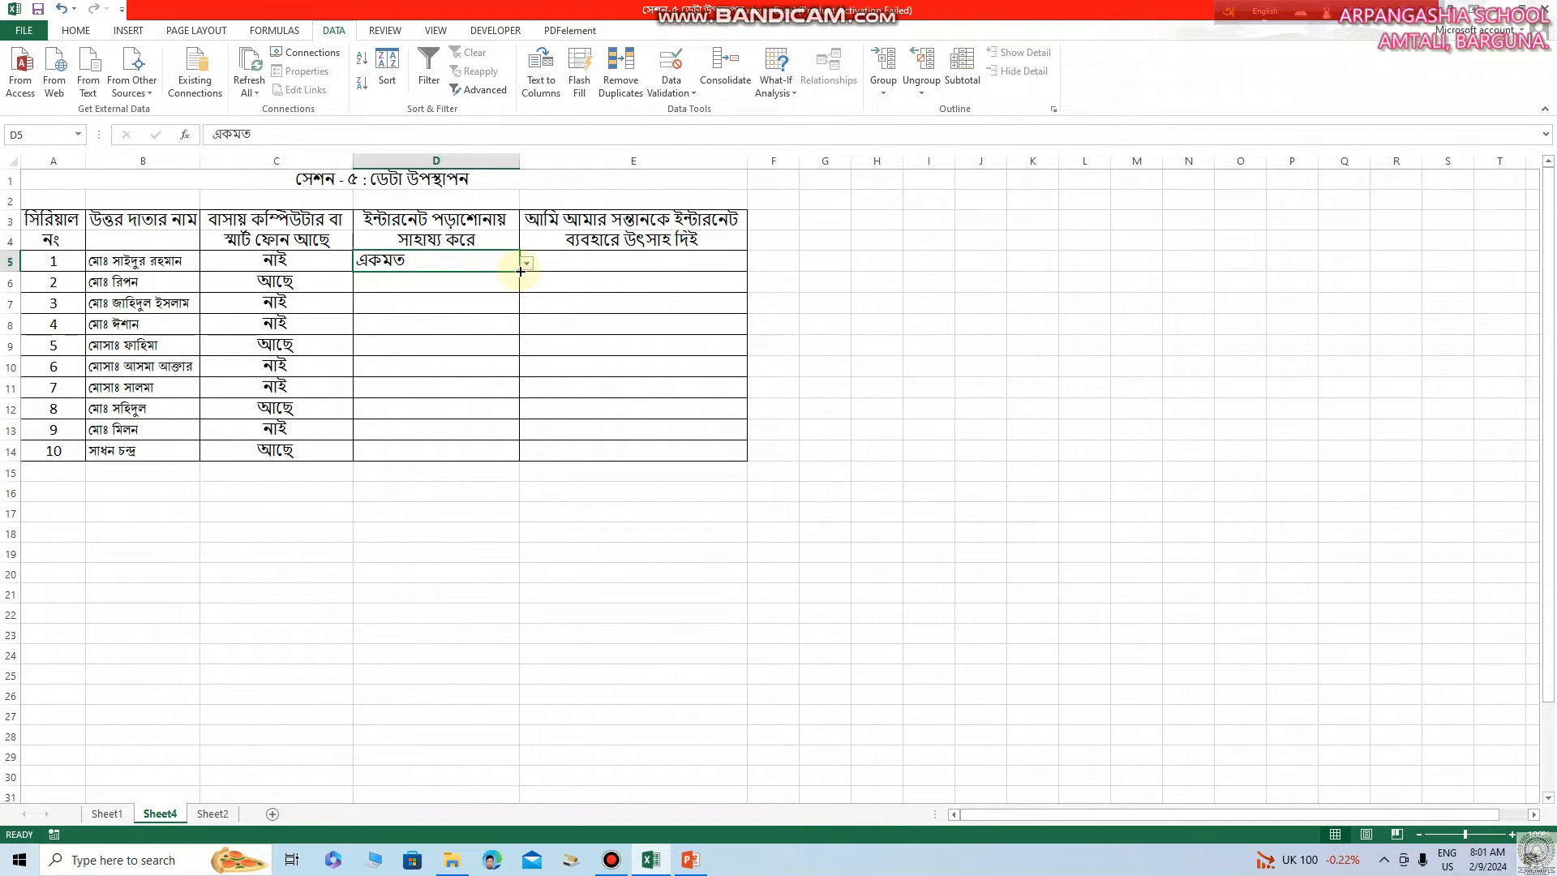
drag(519, 271, 513, 451)
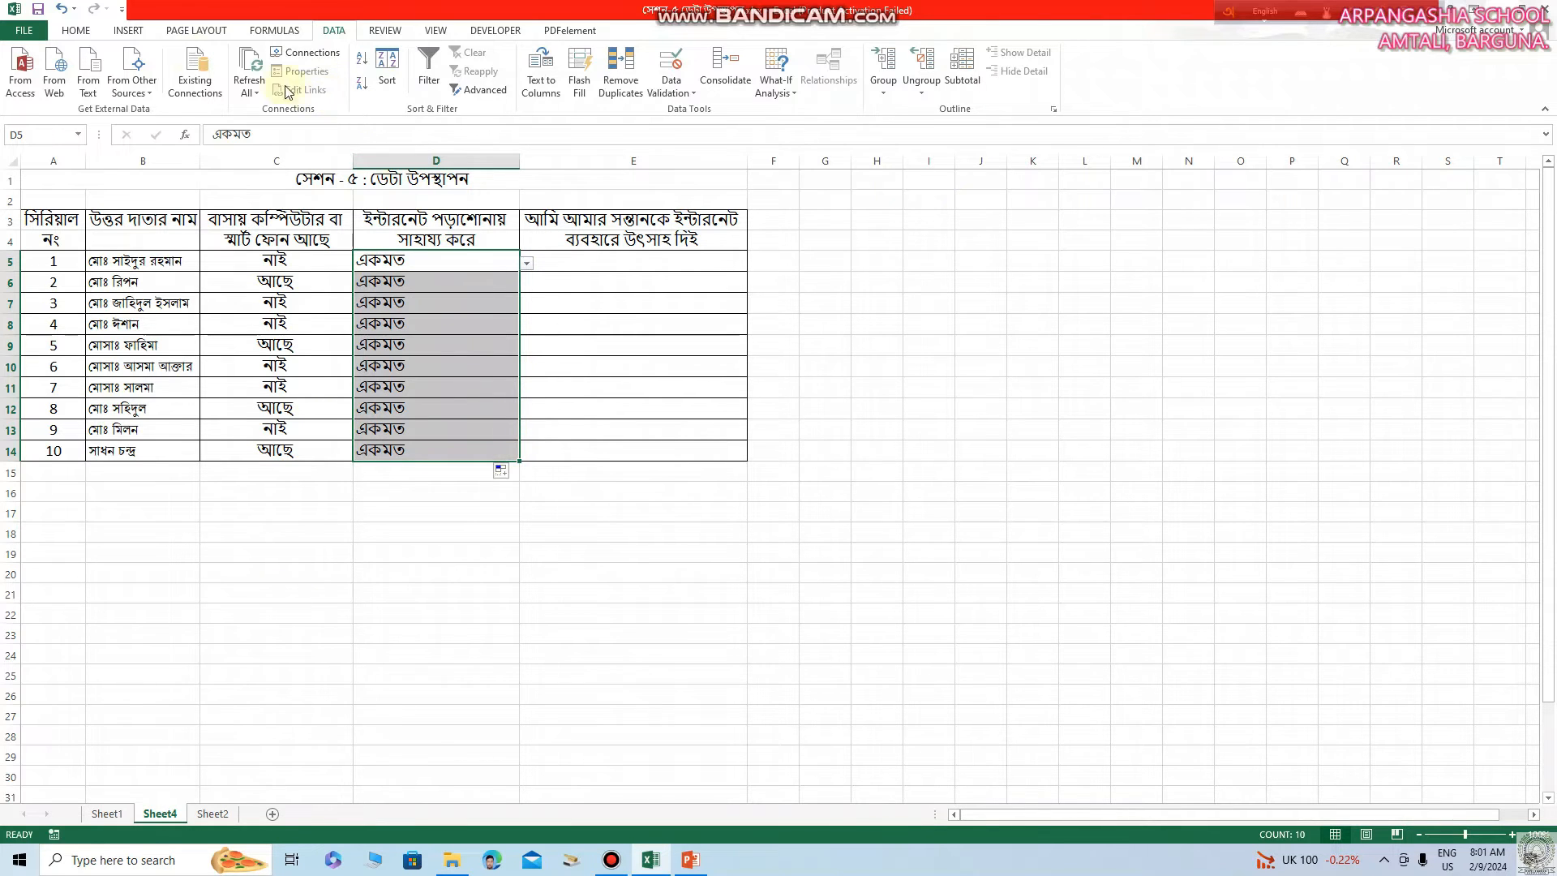
click(75, 33)
click(327, 88)
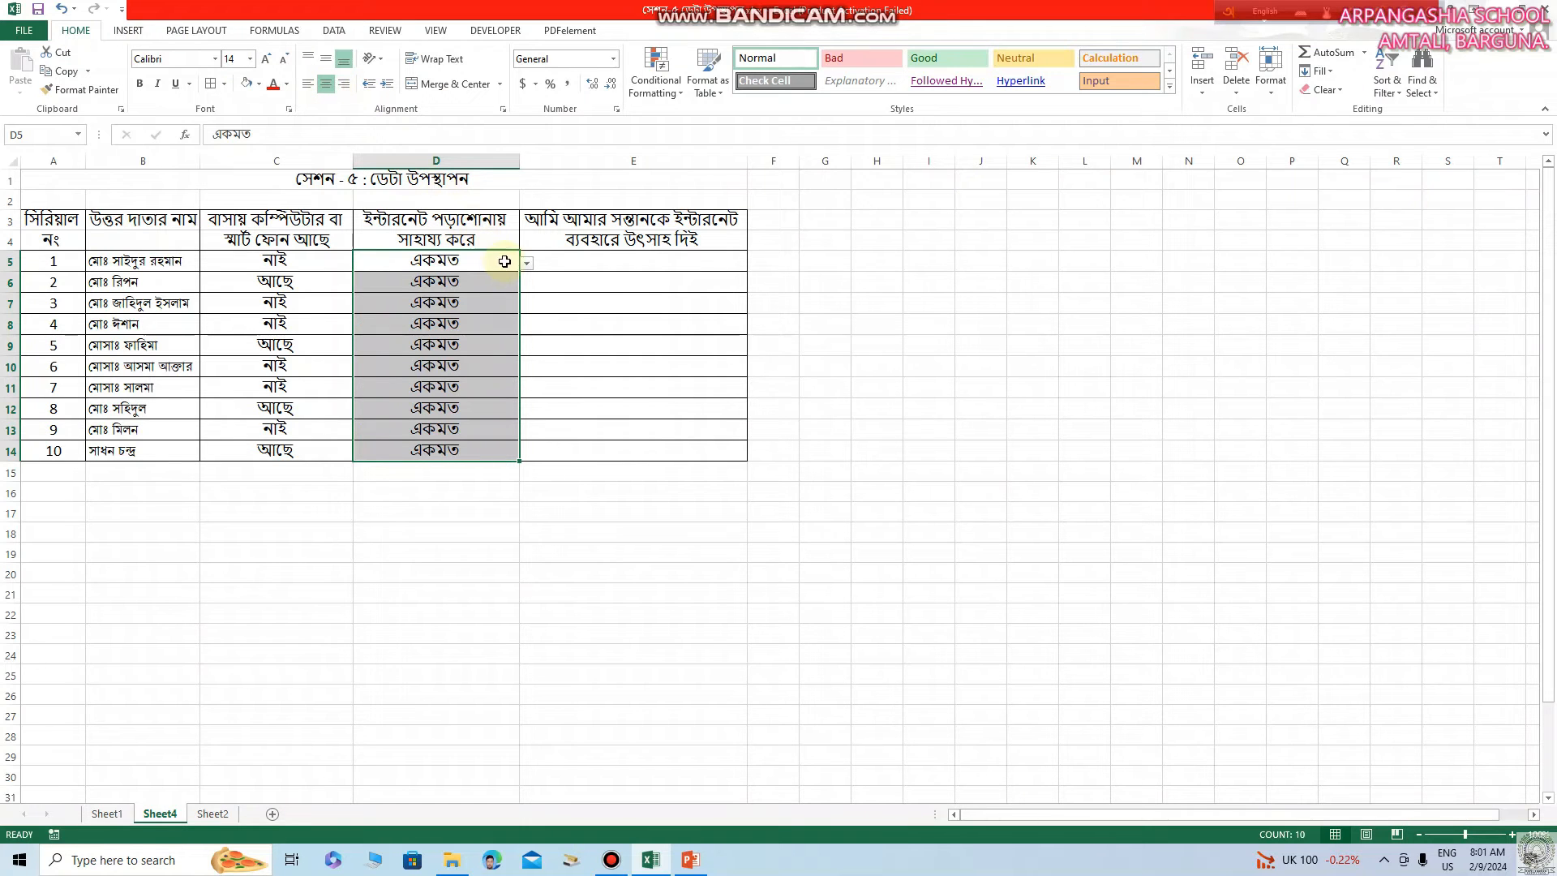
Change the answers in D6, D8, D11 and D13 to একমত নই using their dropdown lists.
click(495, 287)
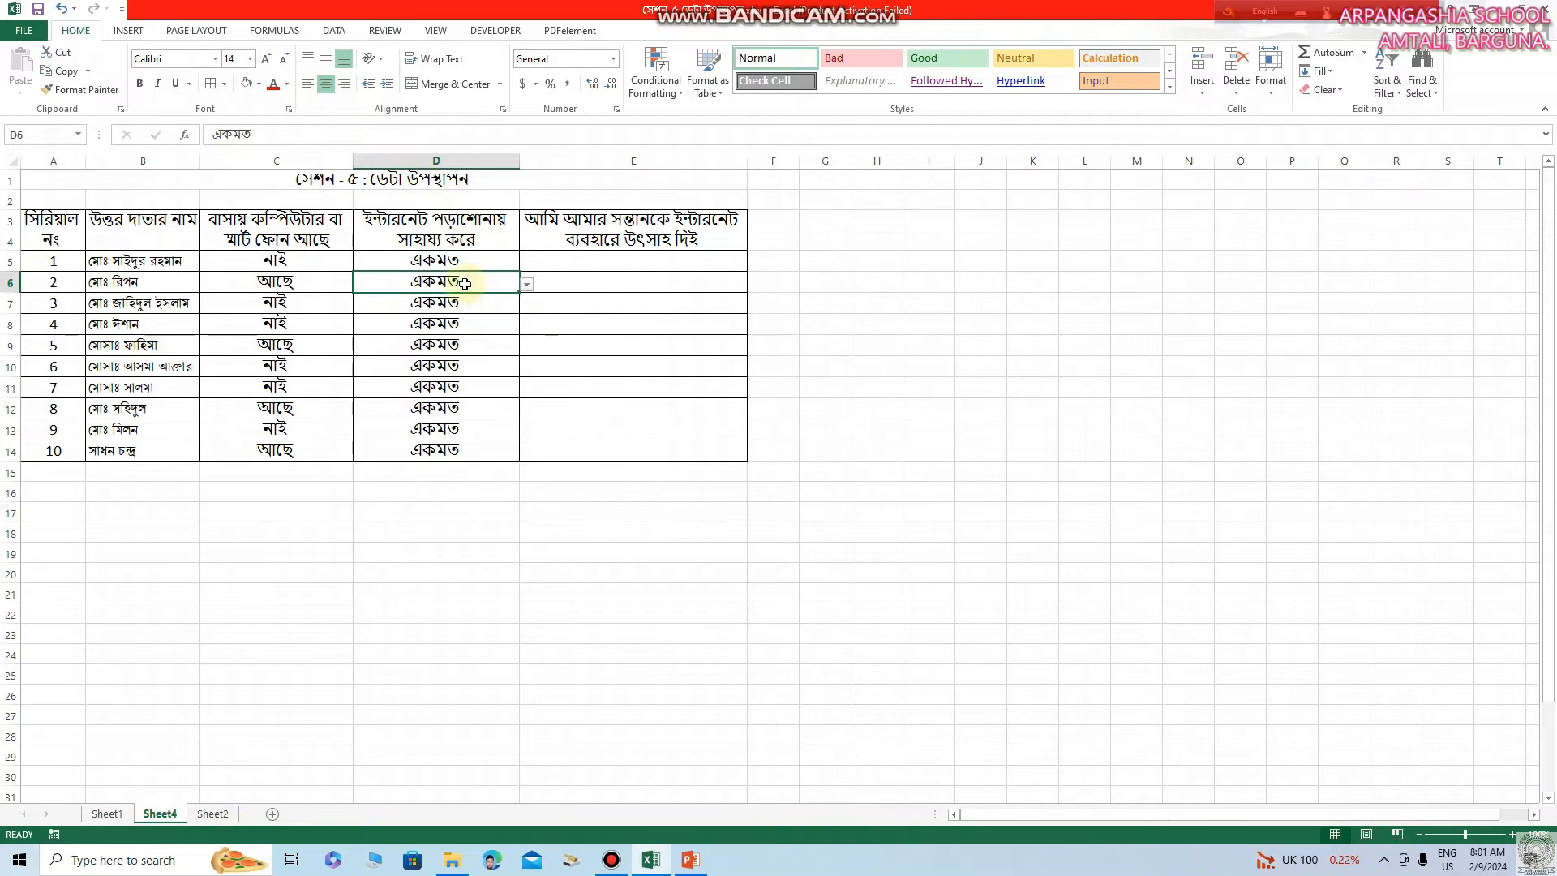
click(528, 288)
click(451, 314)
click(490, 329)
click(528, 326)
click(459, 352)
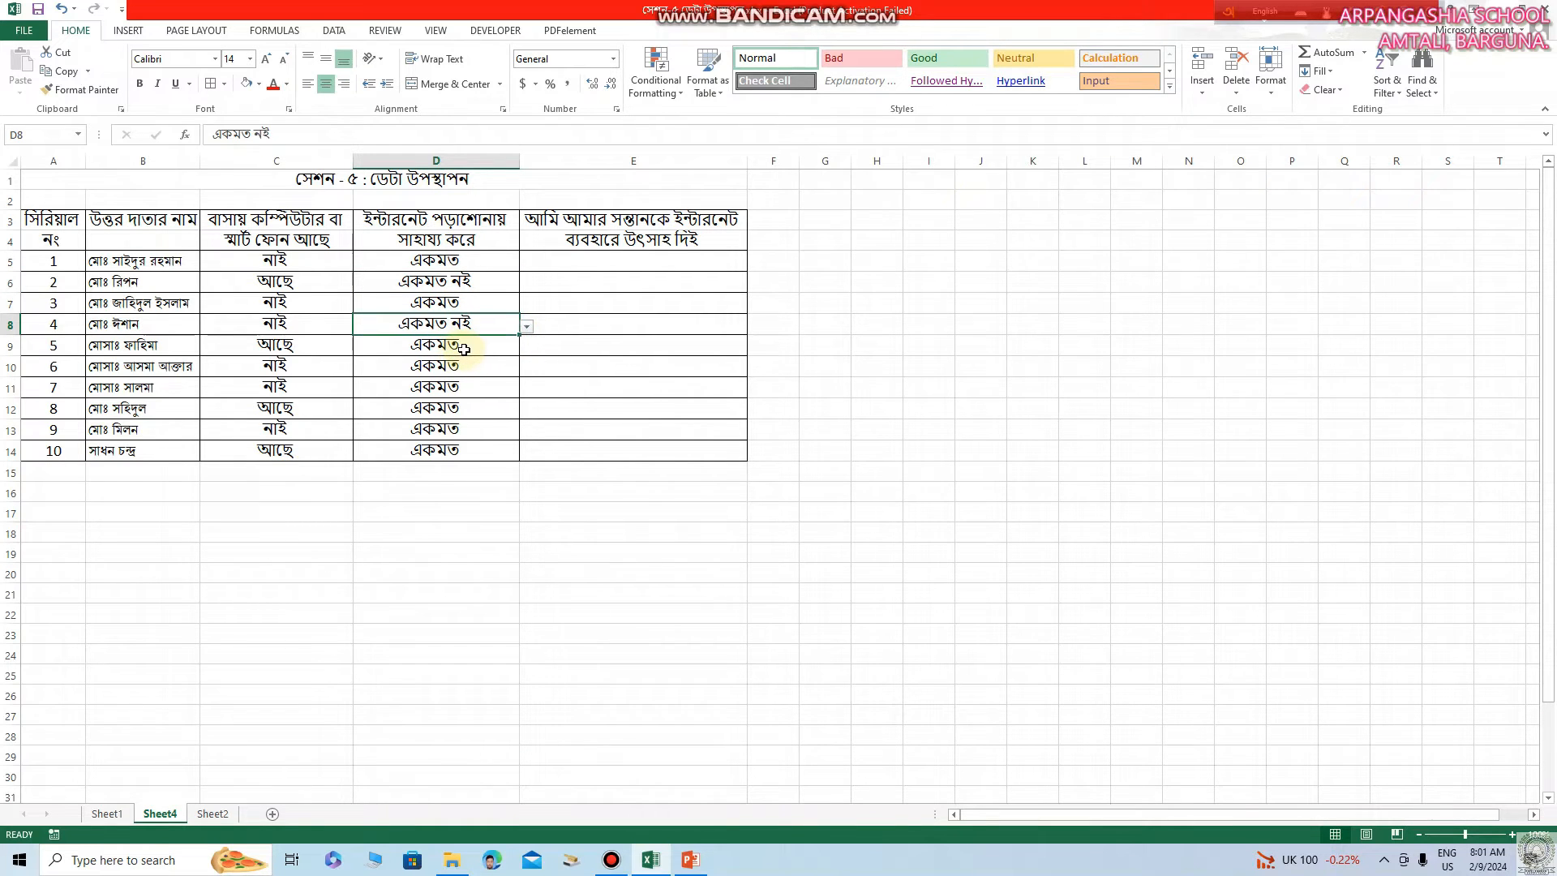
click(500, 391)
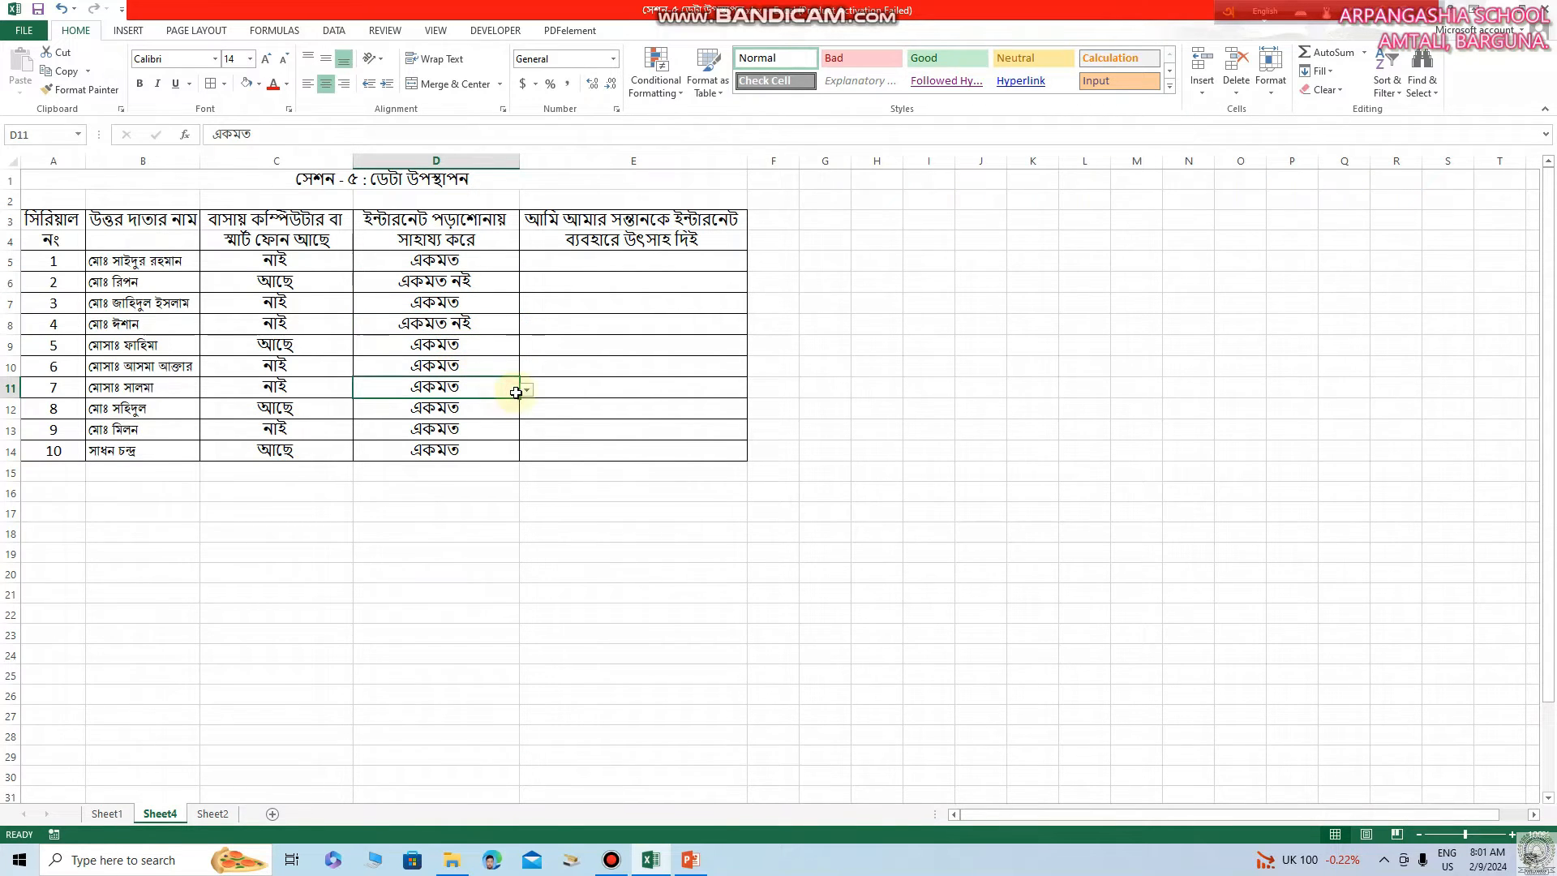
click(527, 392)
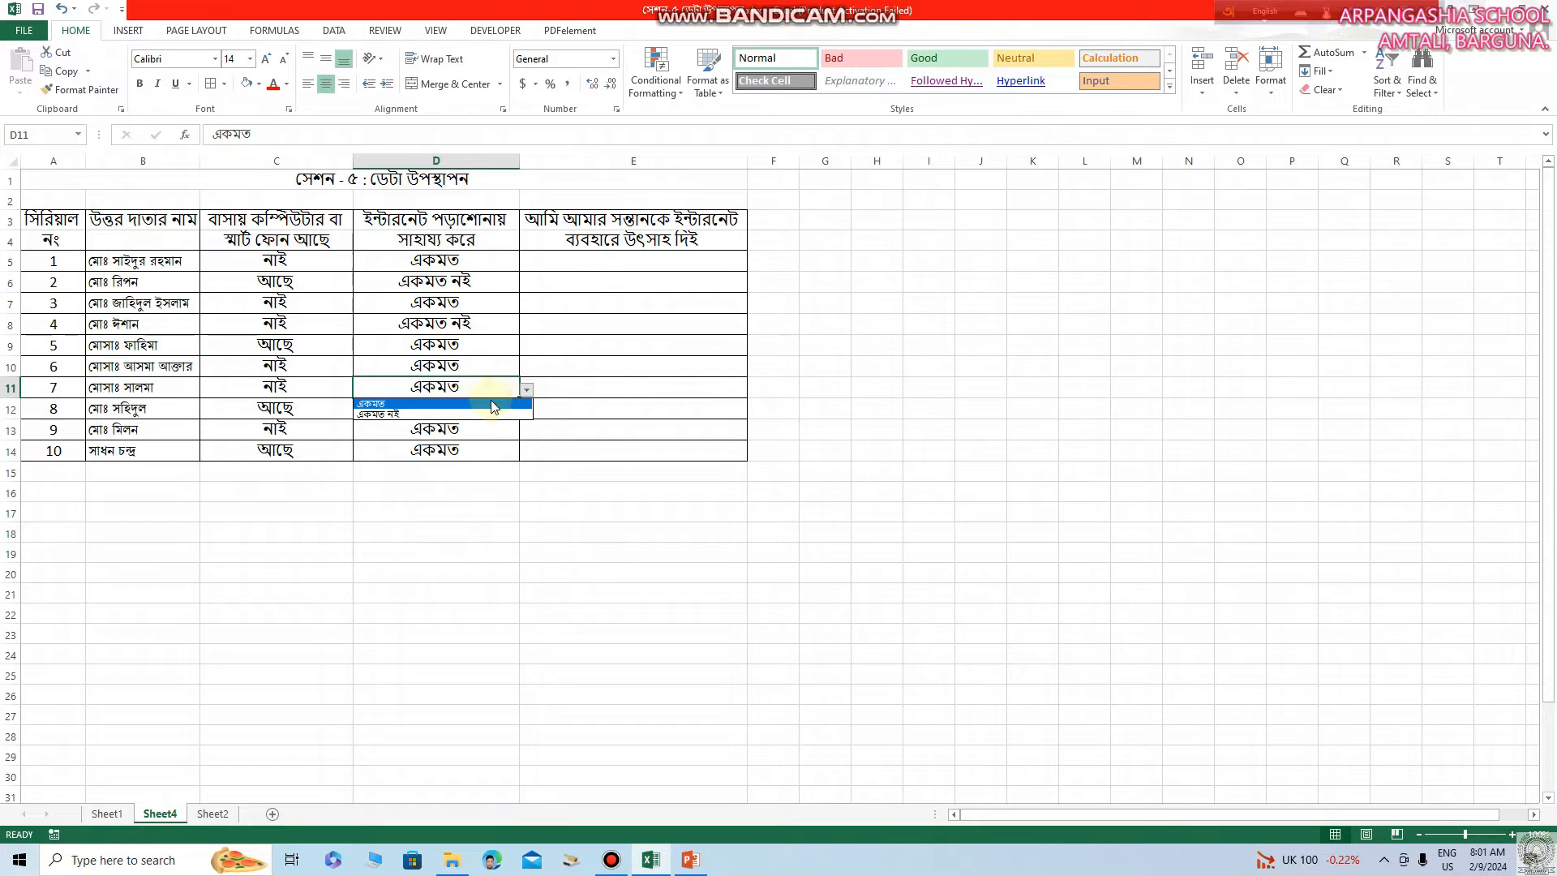
click(451, 412)
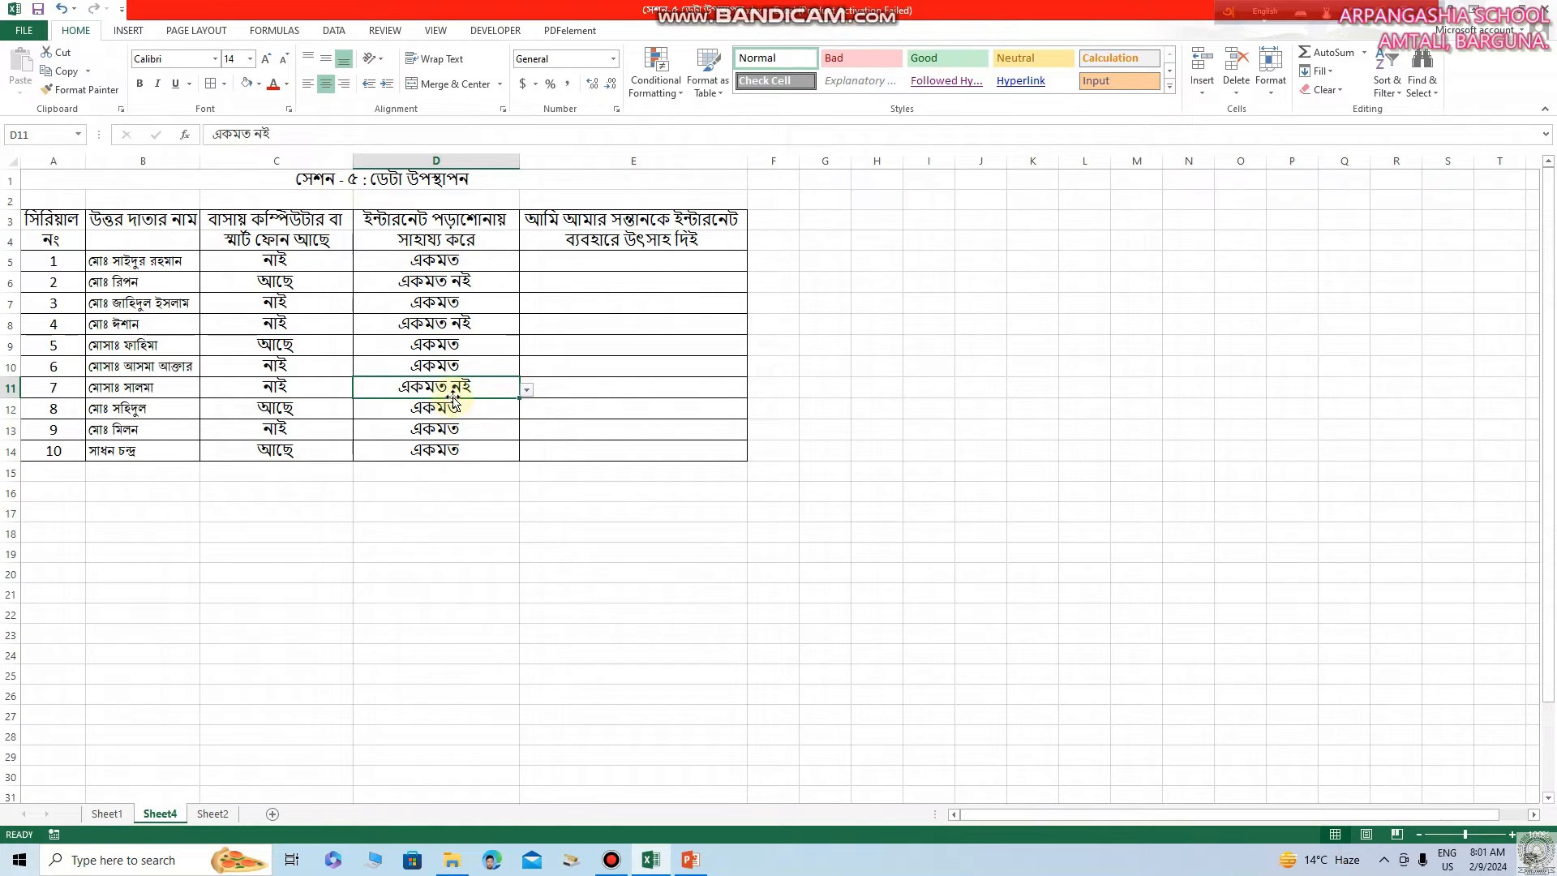
click(495, 432)
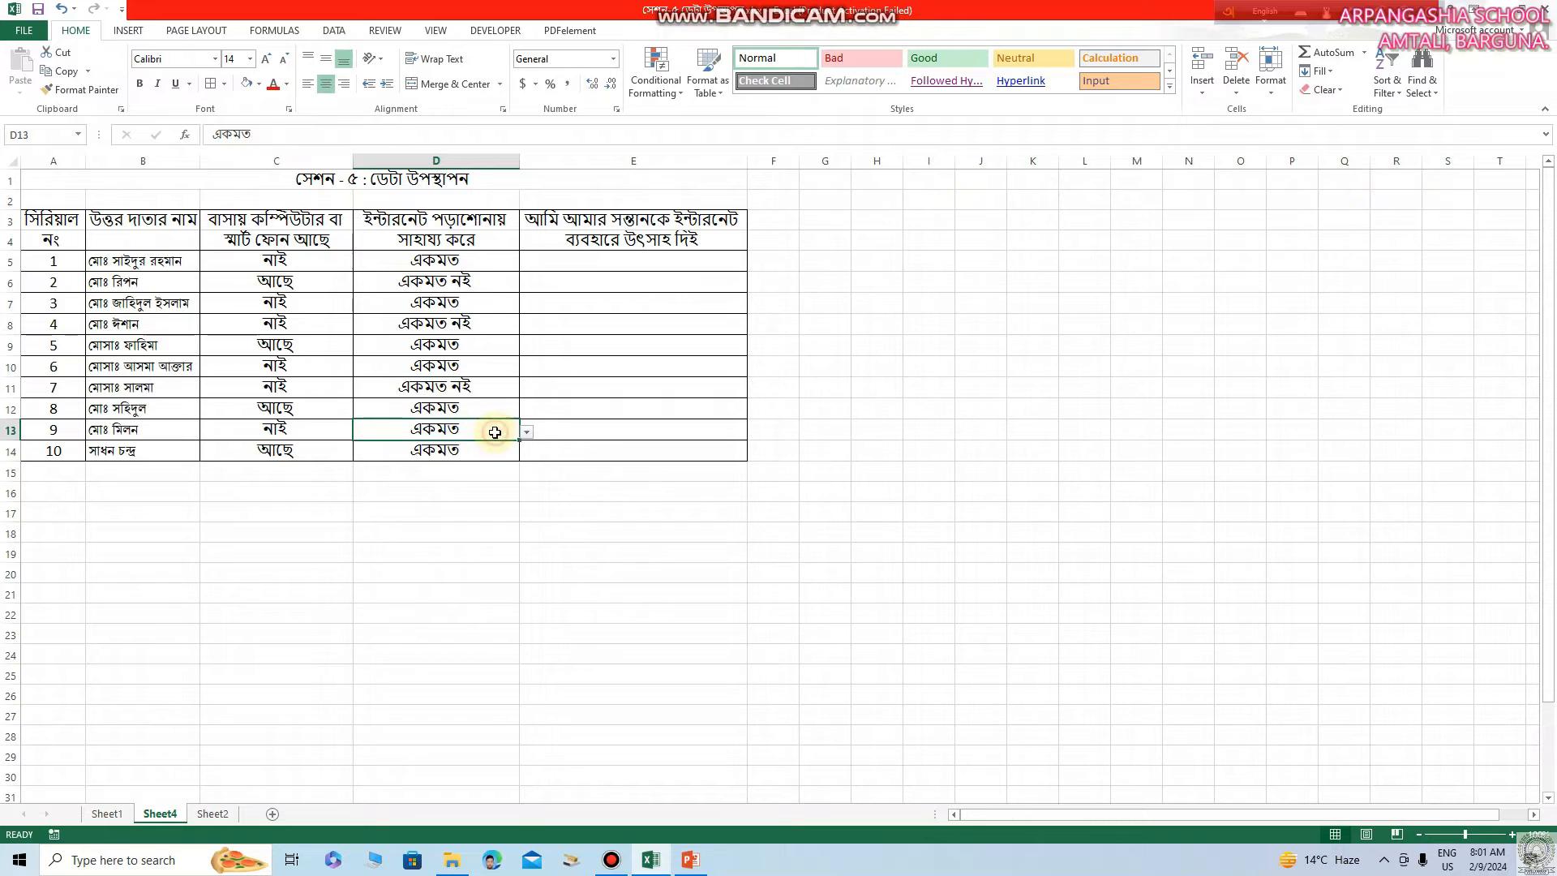
click(527, 432)
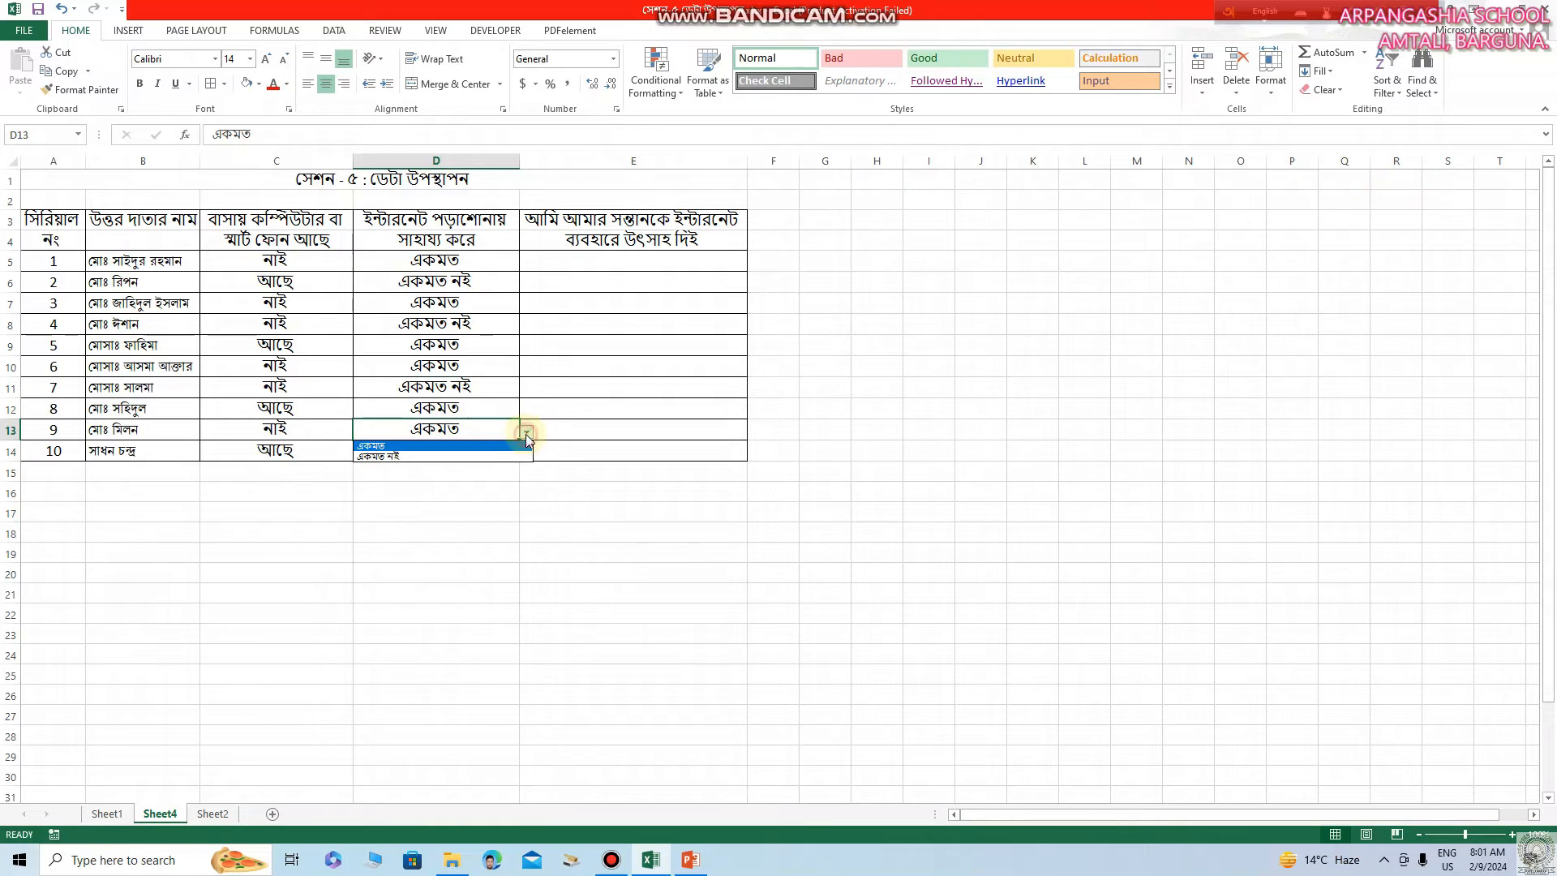
click(459, 457)
Add list data validation to E5 with the source =Sheet2!$E$3:$E$4.
click(633, 262)
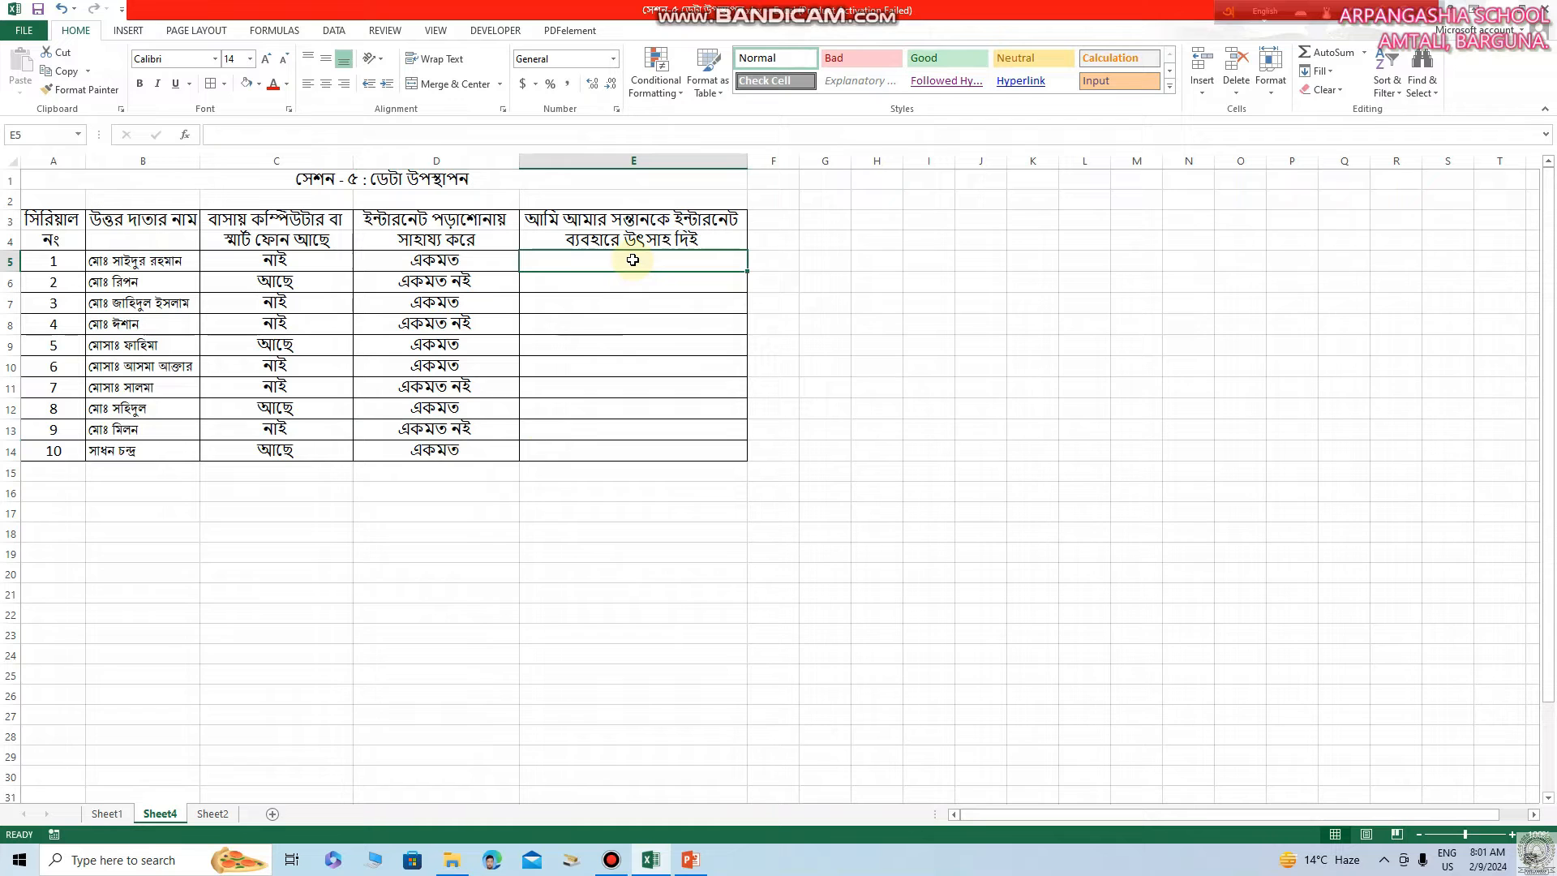
click(331, 31)
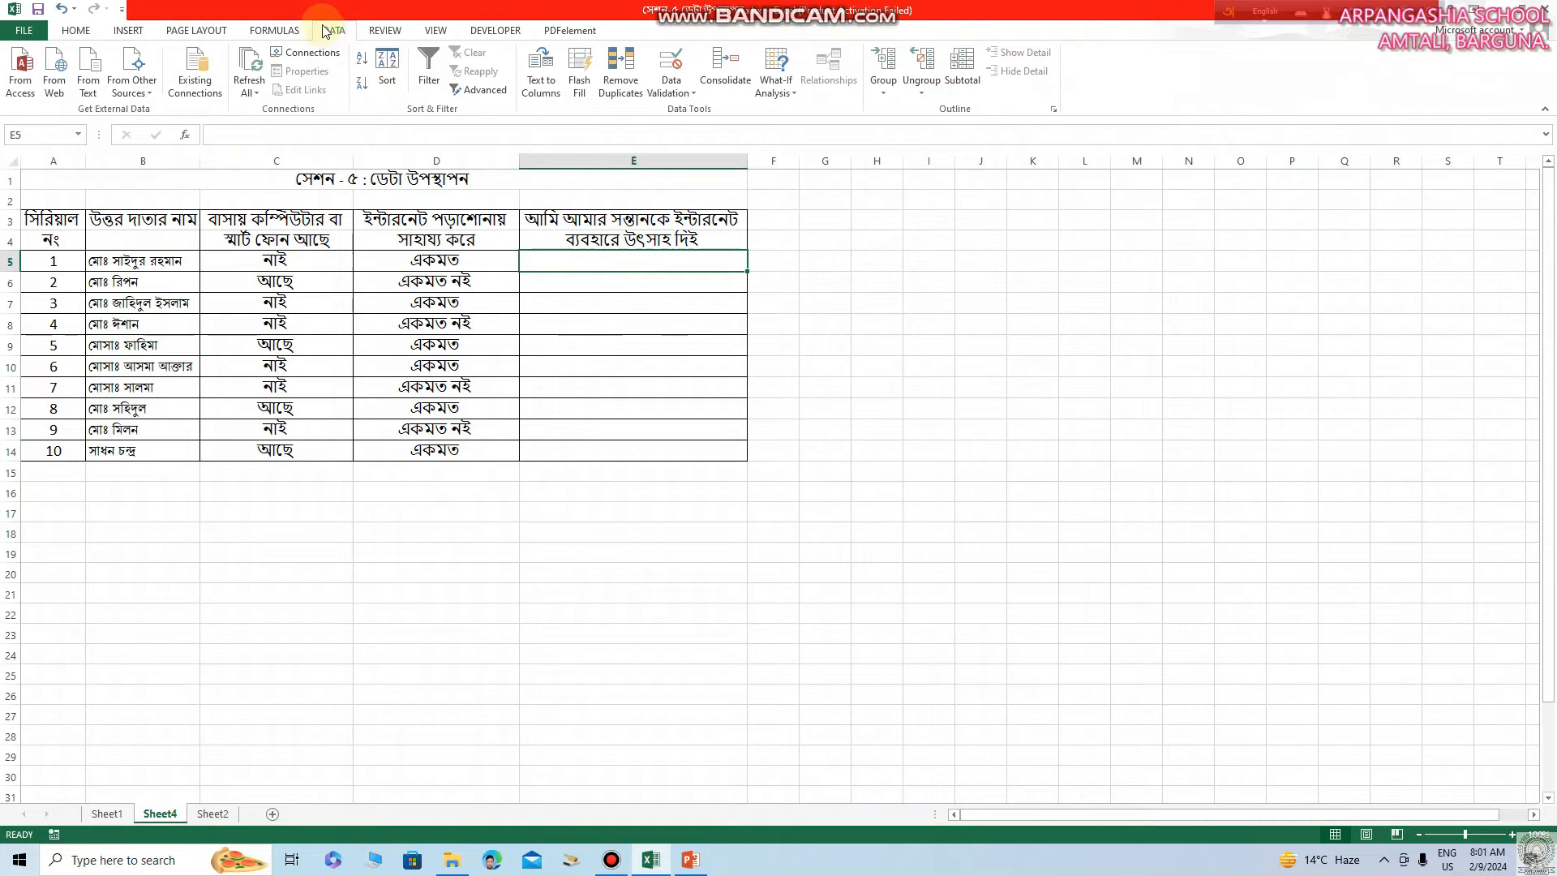
click(689, 94)
click(692, 113)
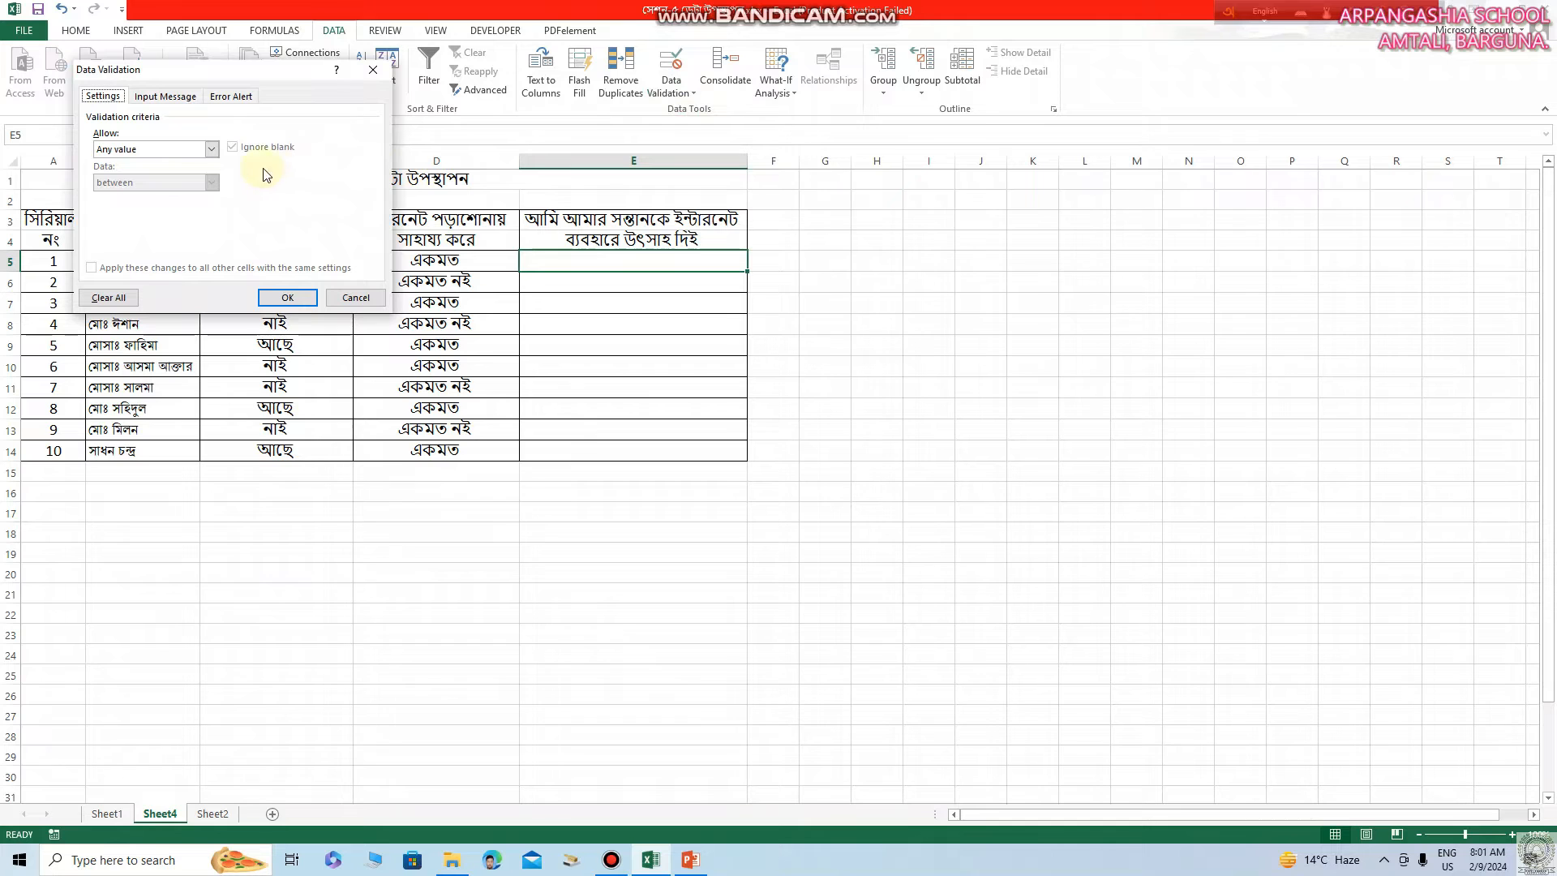
click(213, 151)
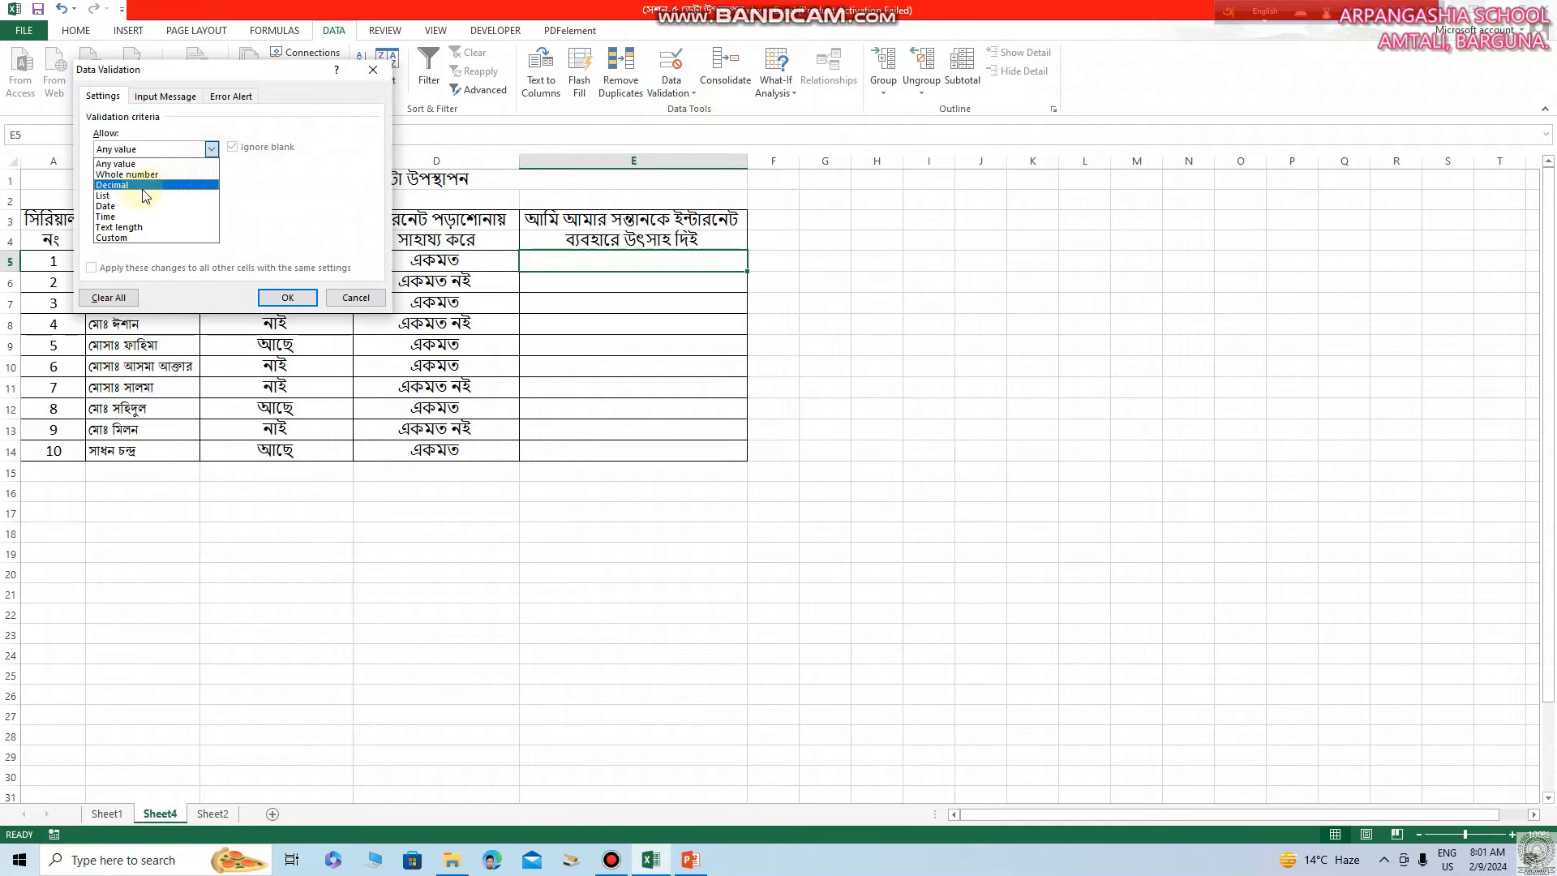
click(123, 197)
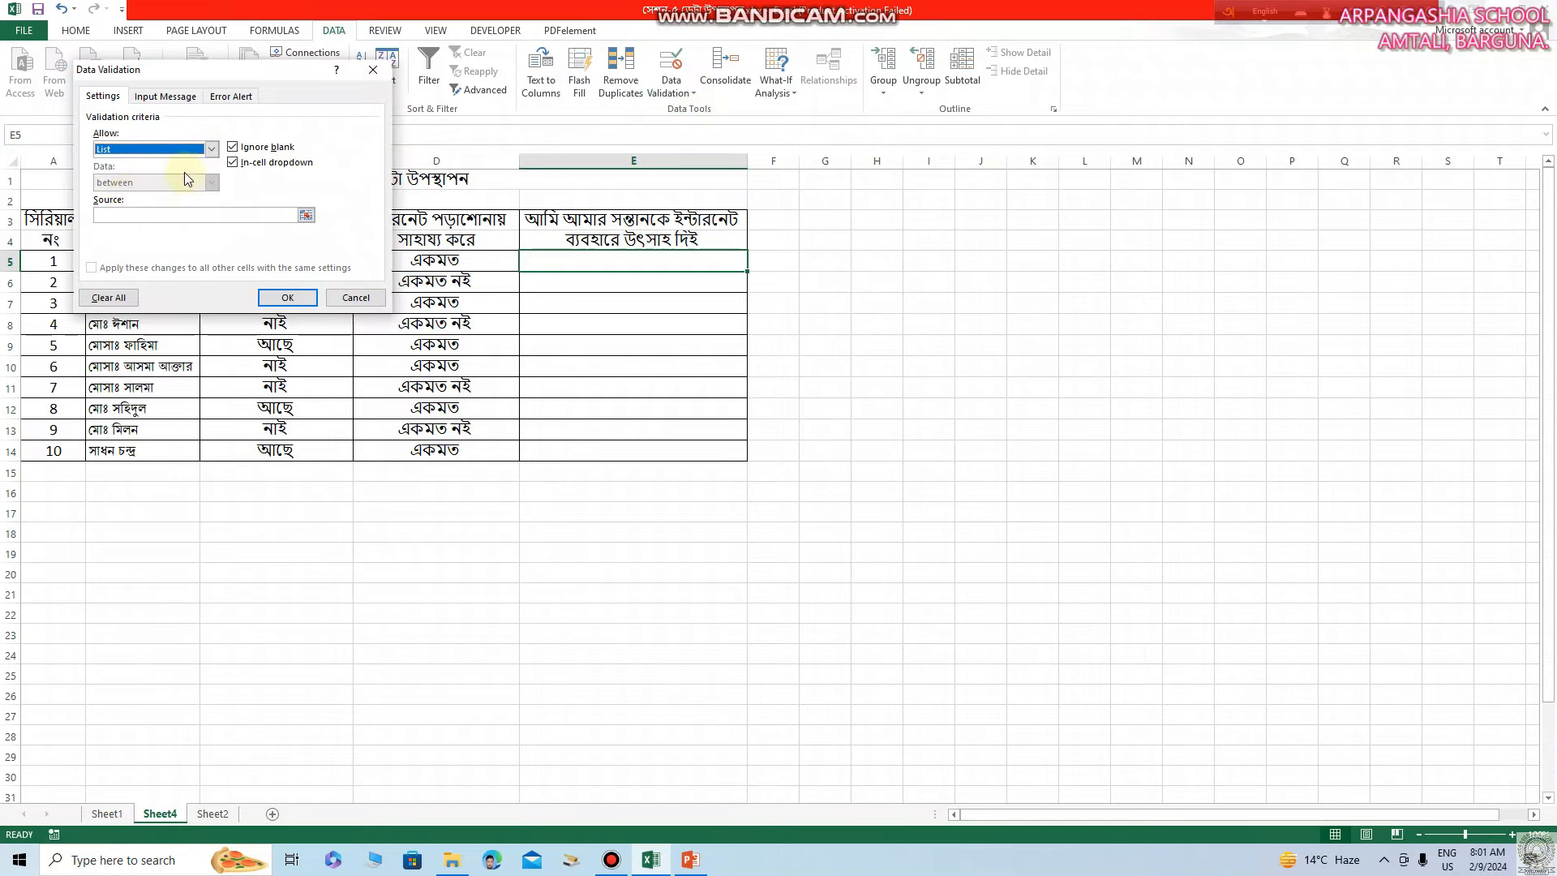
click(306, 214)
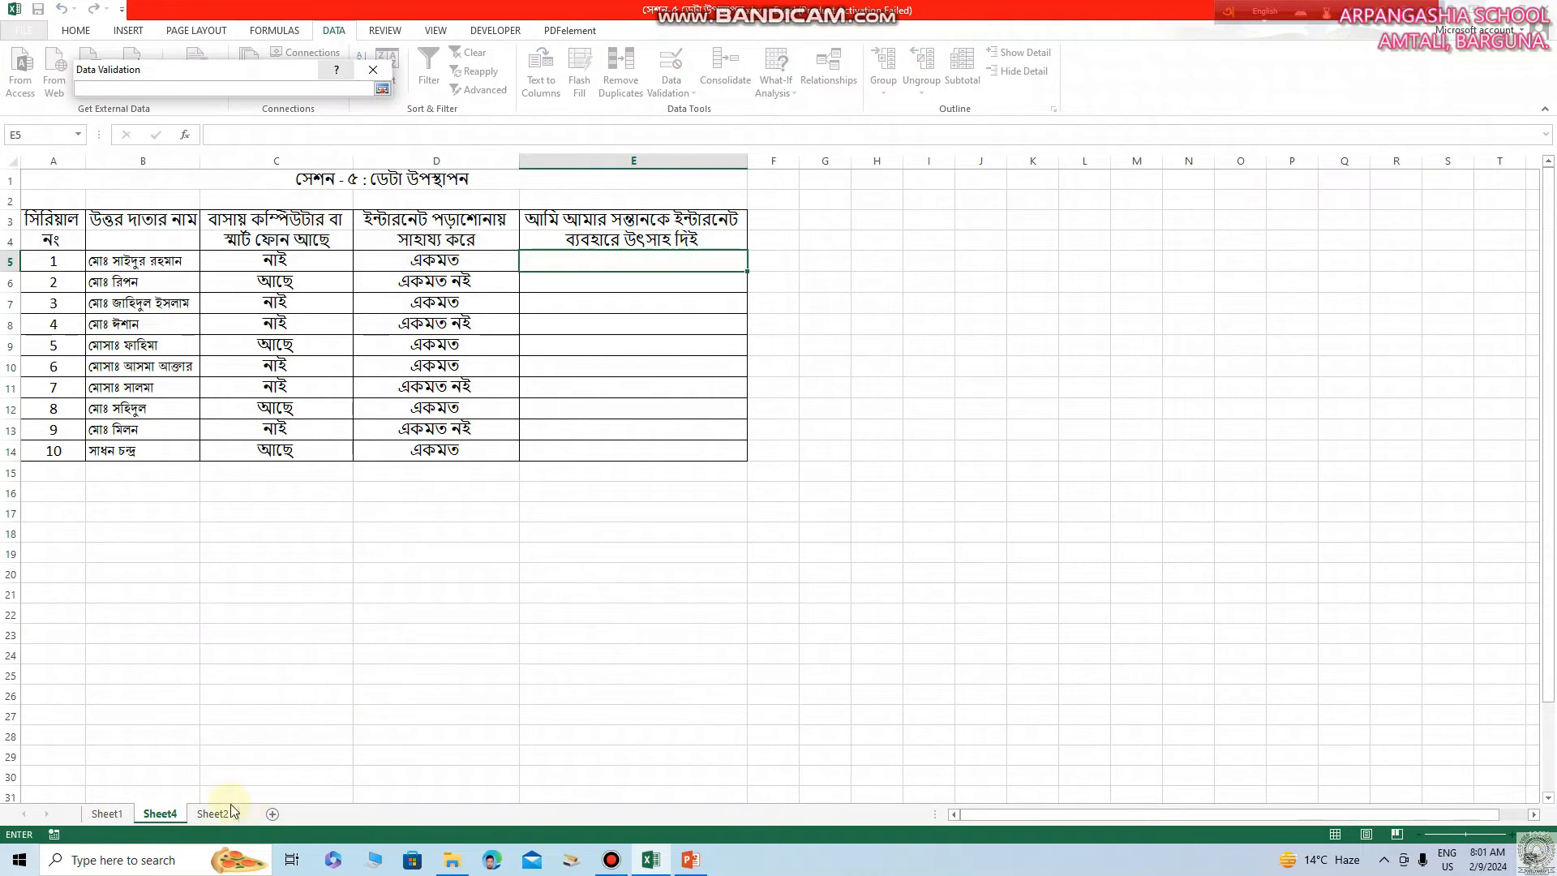
click(212, 813)
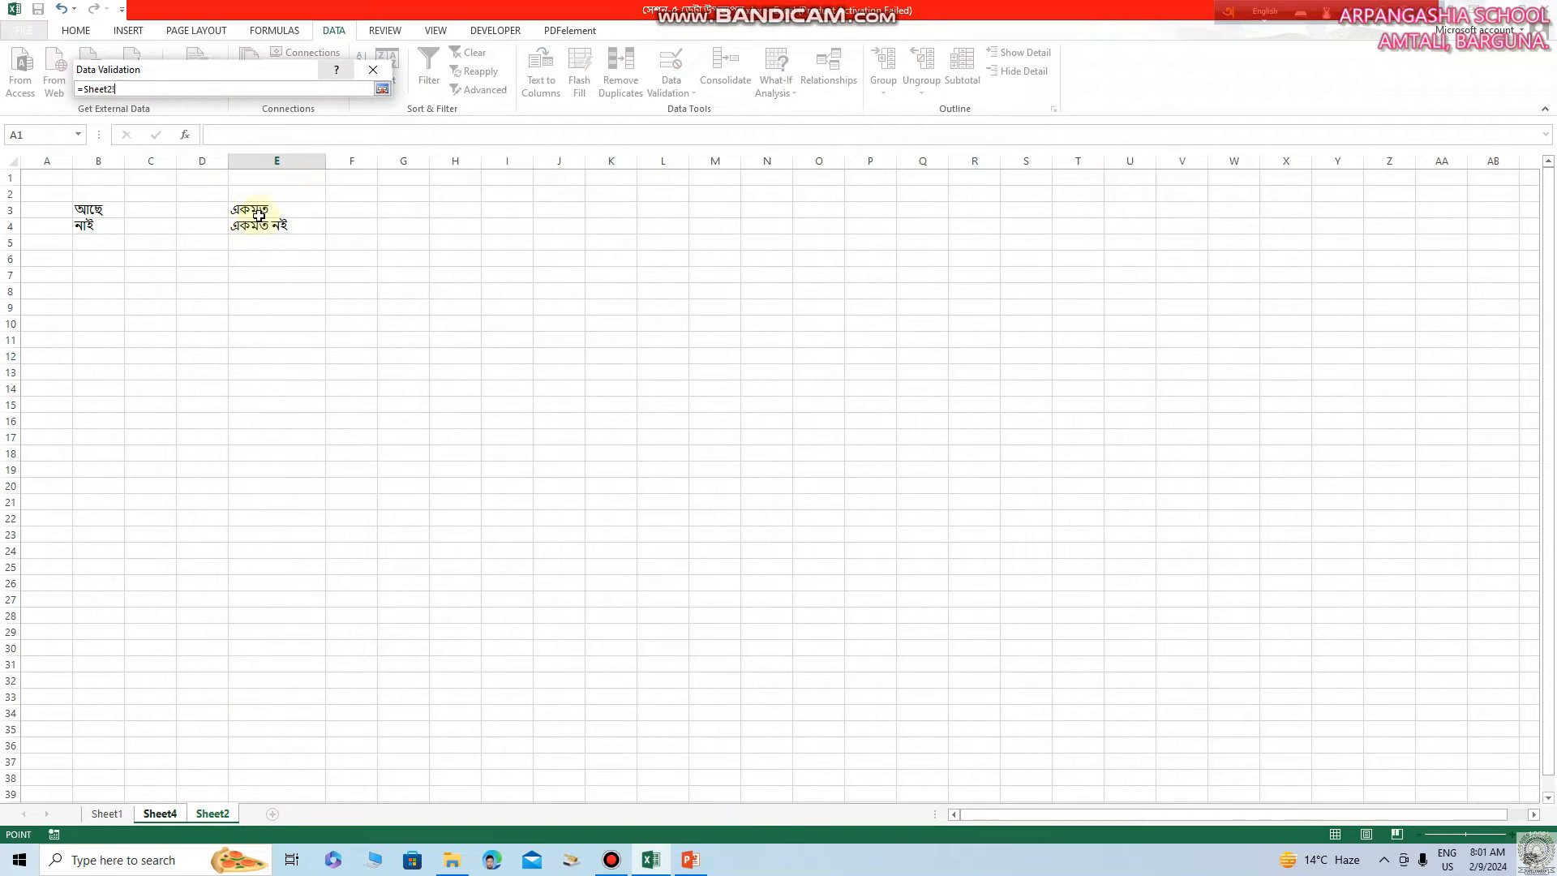
drag(264, 207, 265, 218)
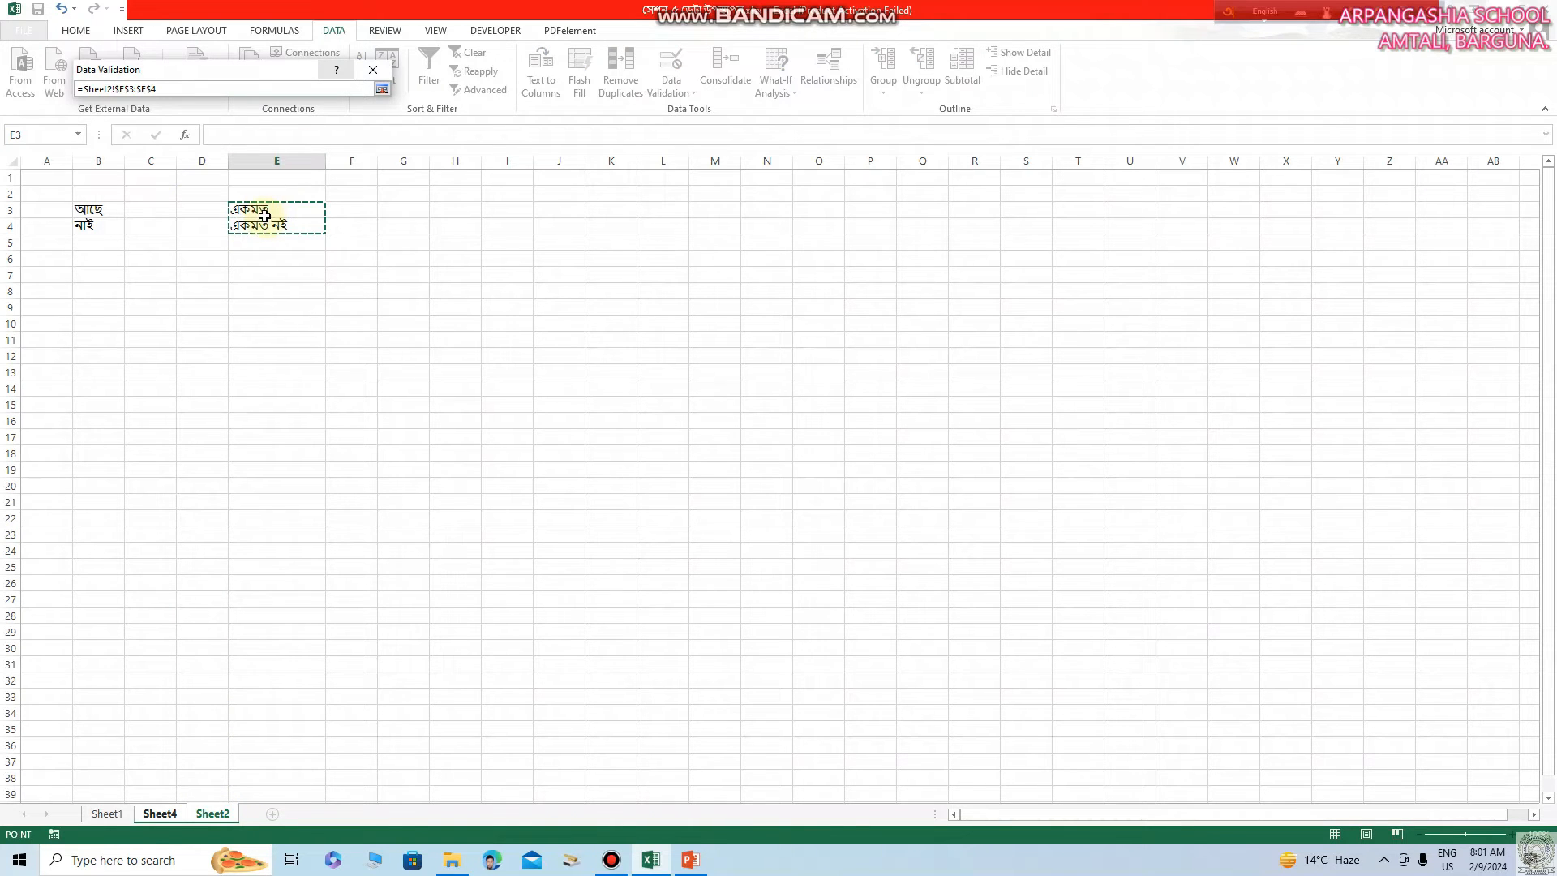
click(382, 88)
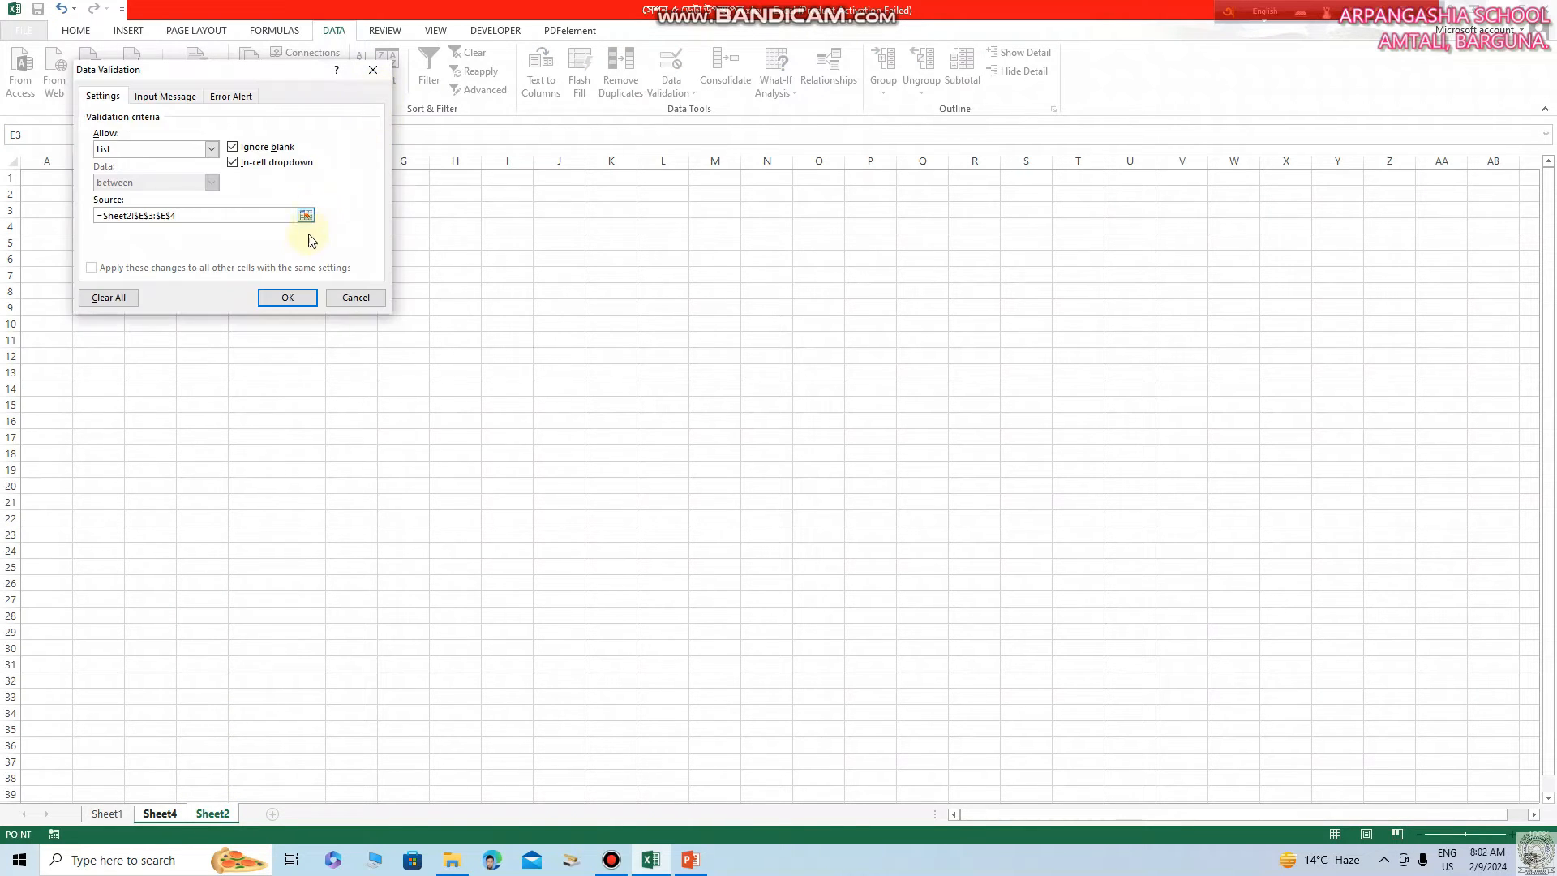
click(288, 297)
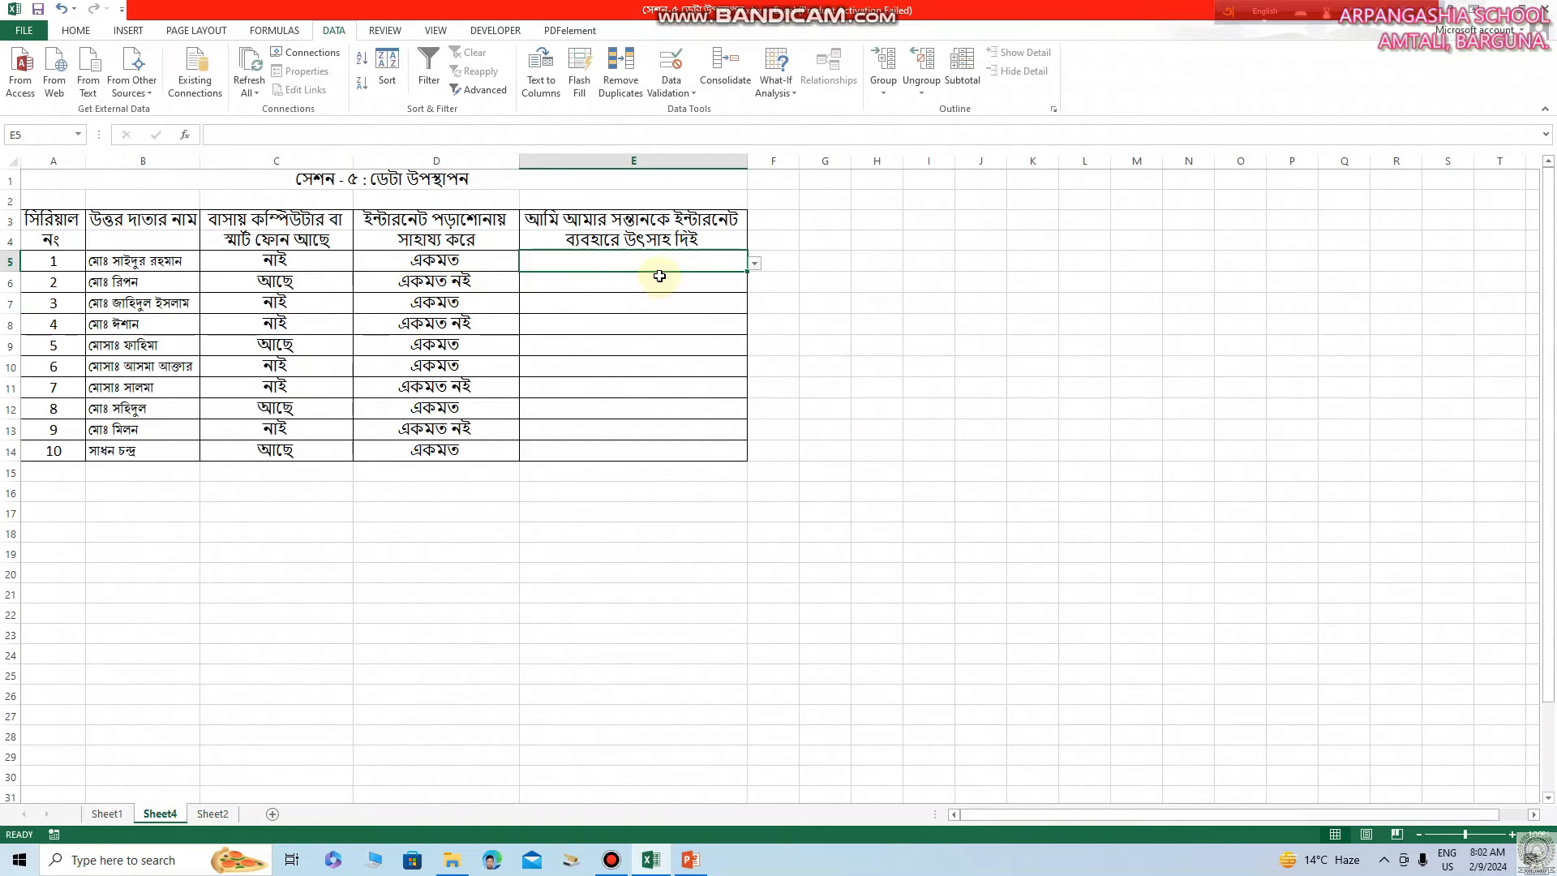
Choose একমত নই from E5's dropdown list and fill it down through E14 as centered answers.
click(754, 264)
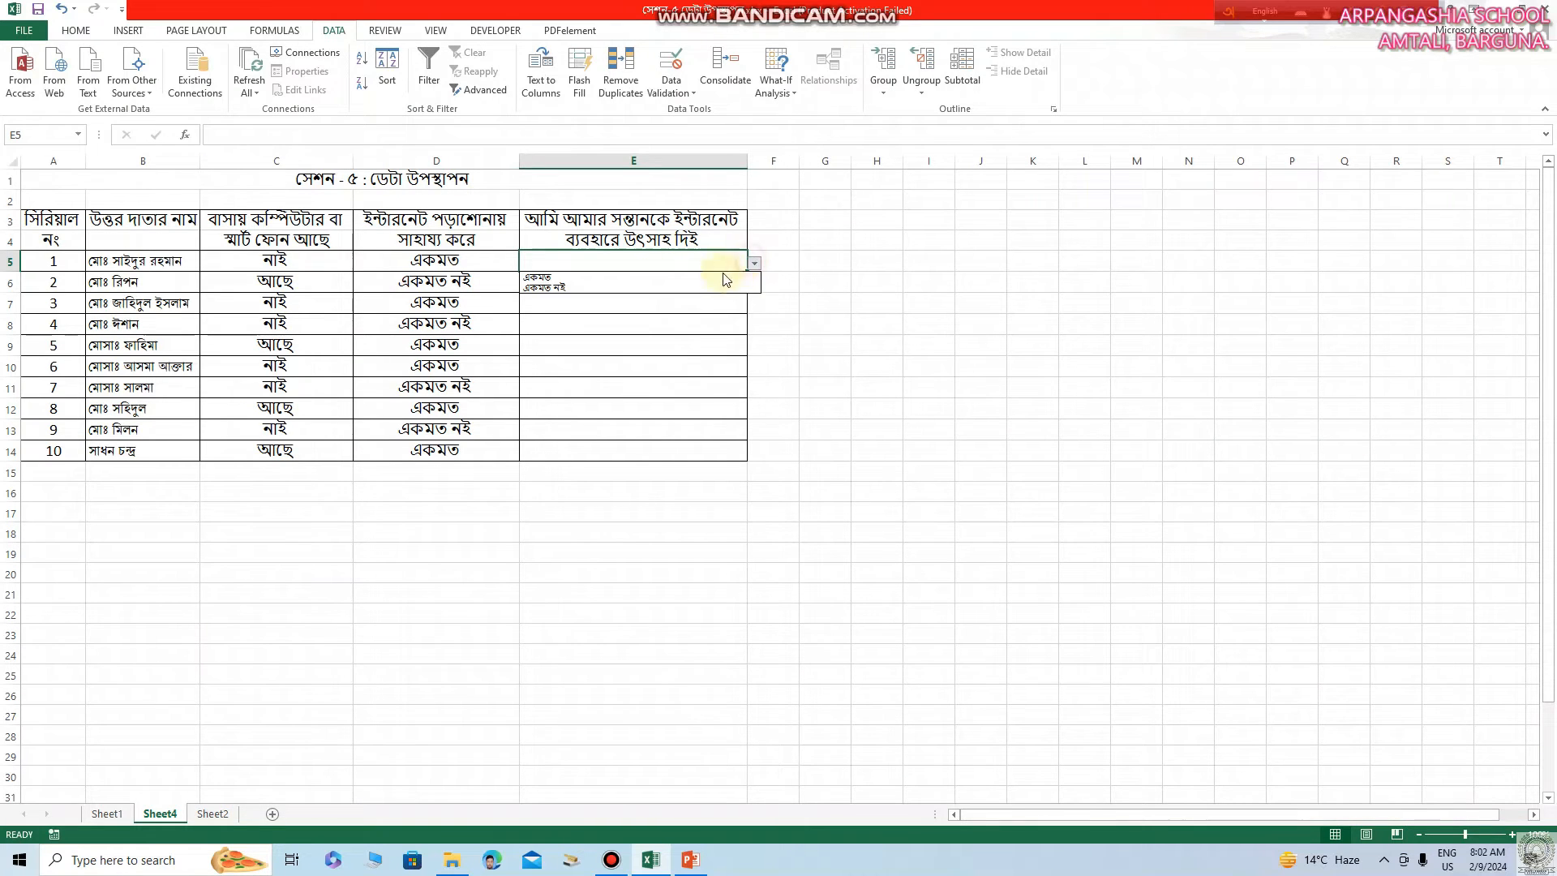
click(666, 288)
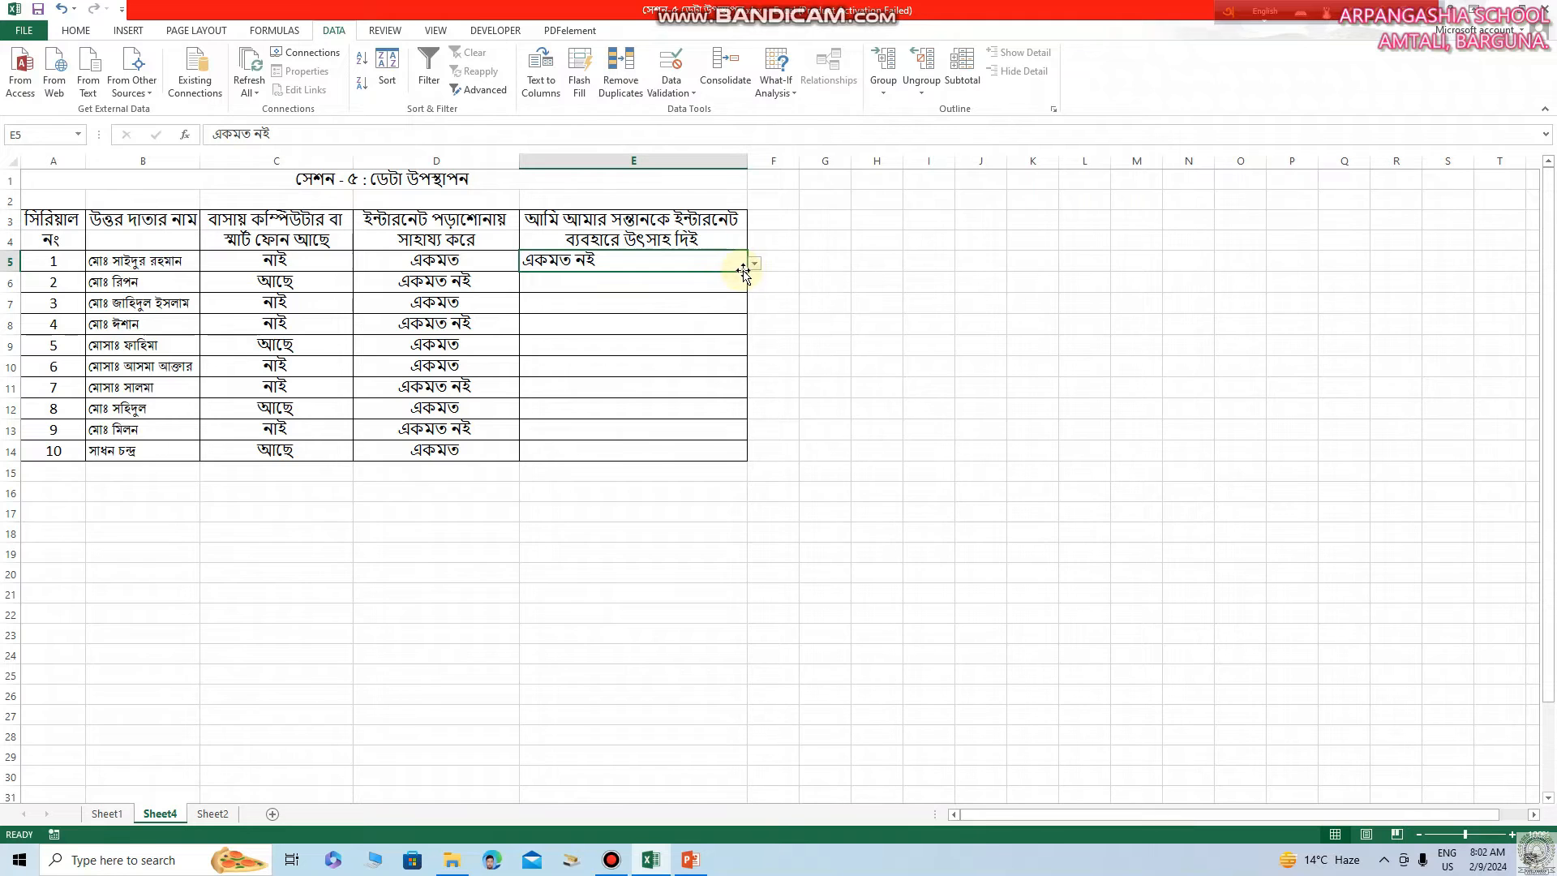
drag(747, 271, 749, 453)
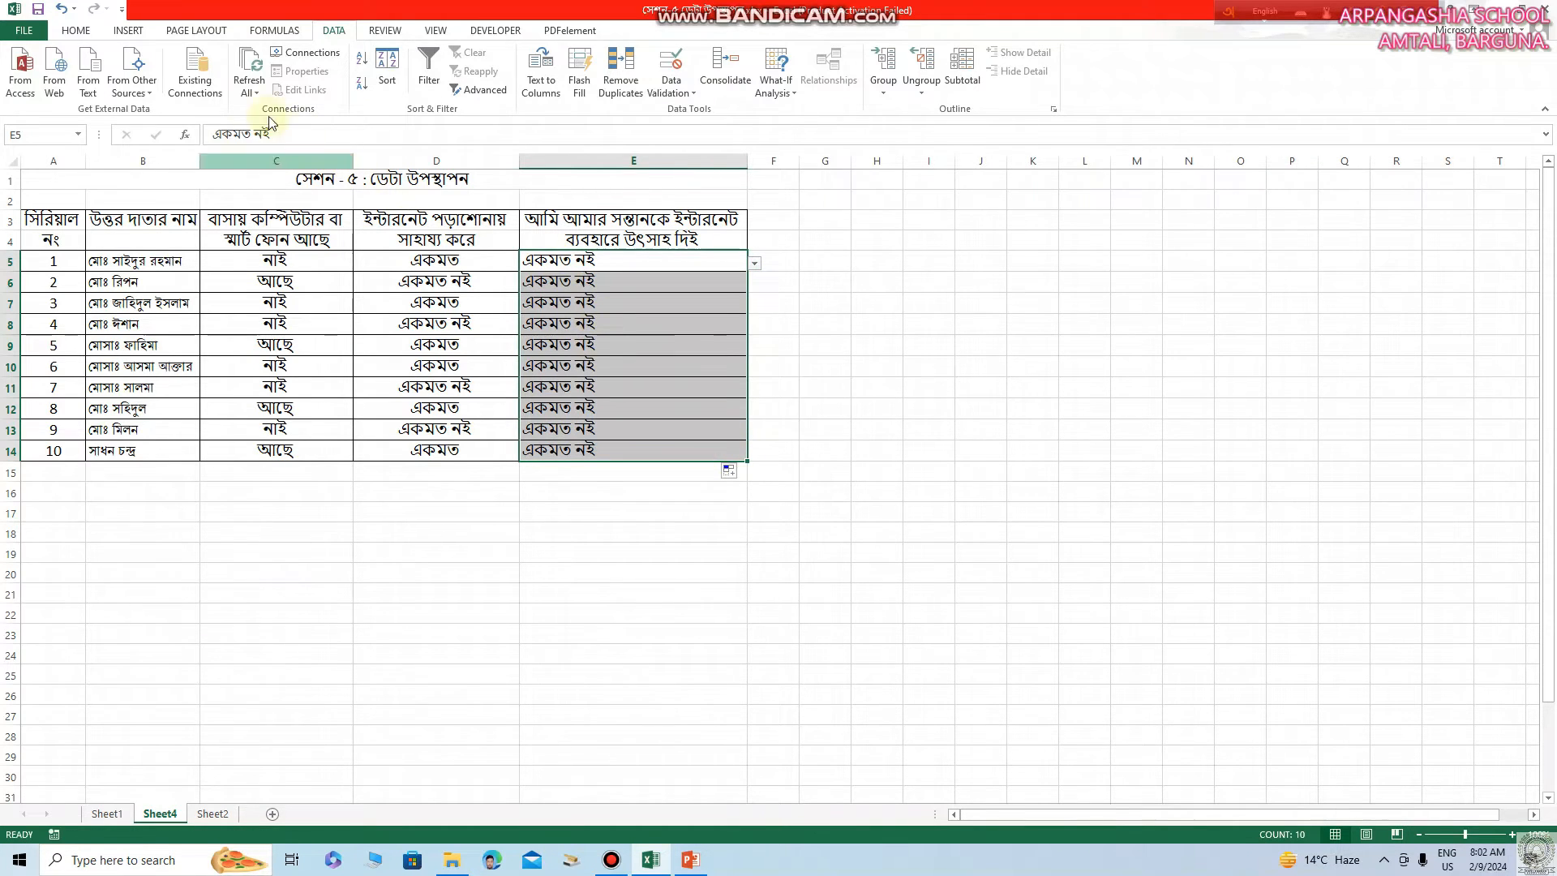
click(75, 30)
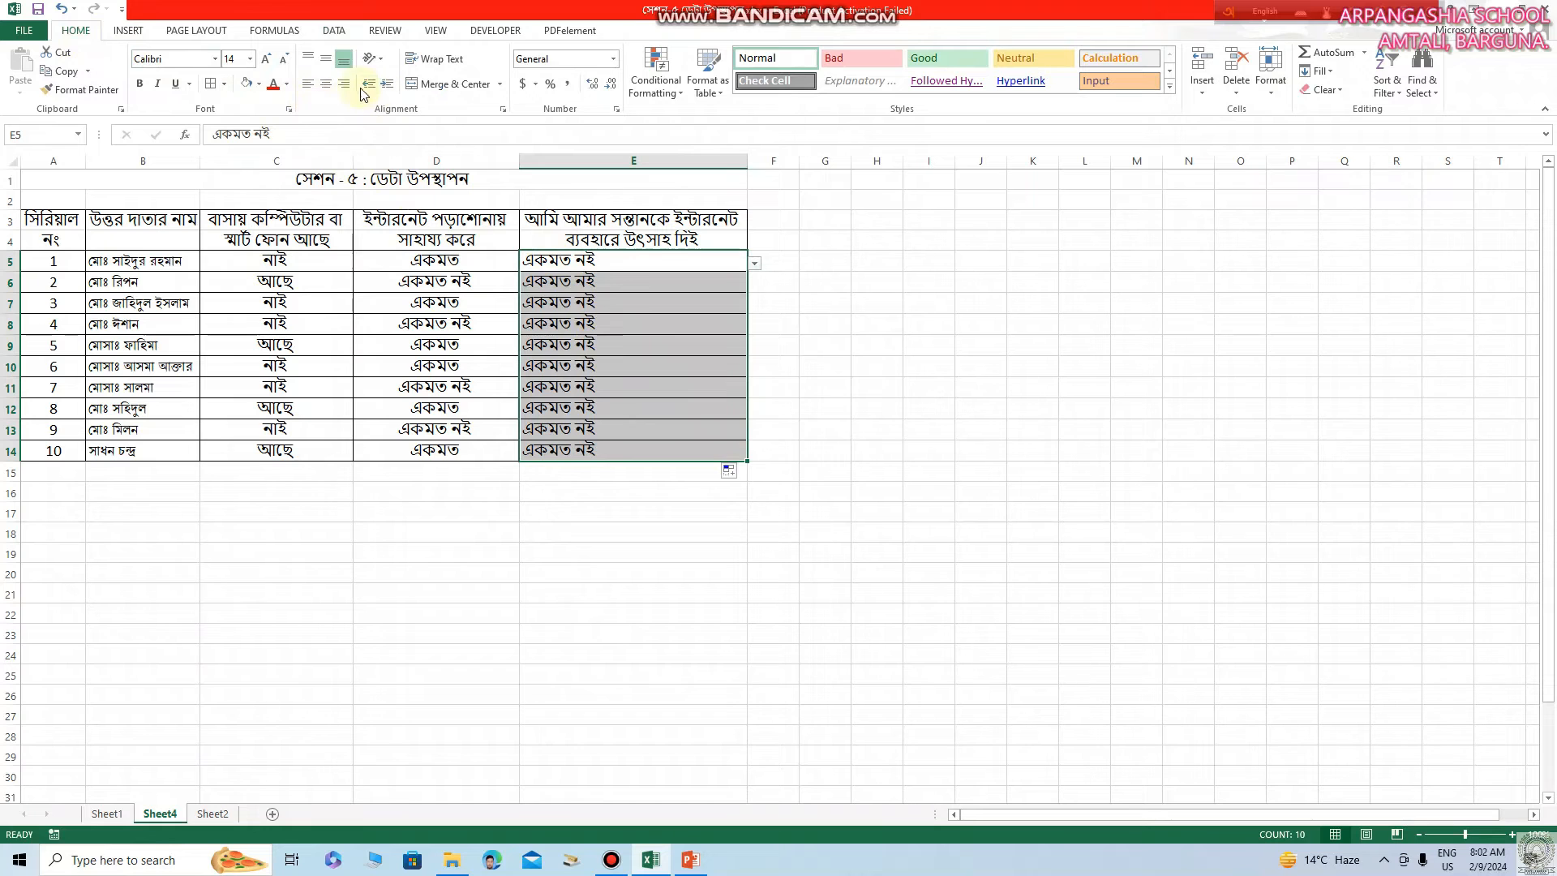
click(325, 84)
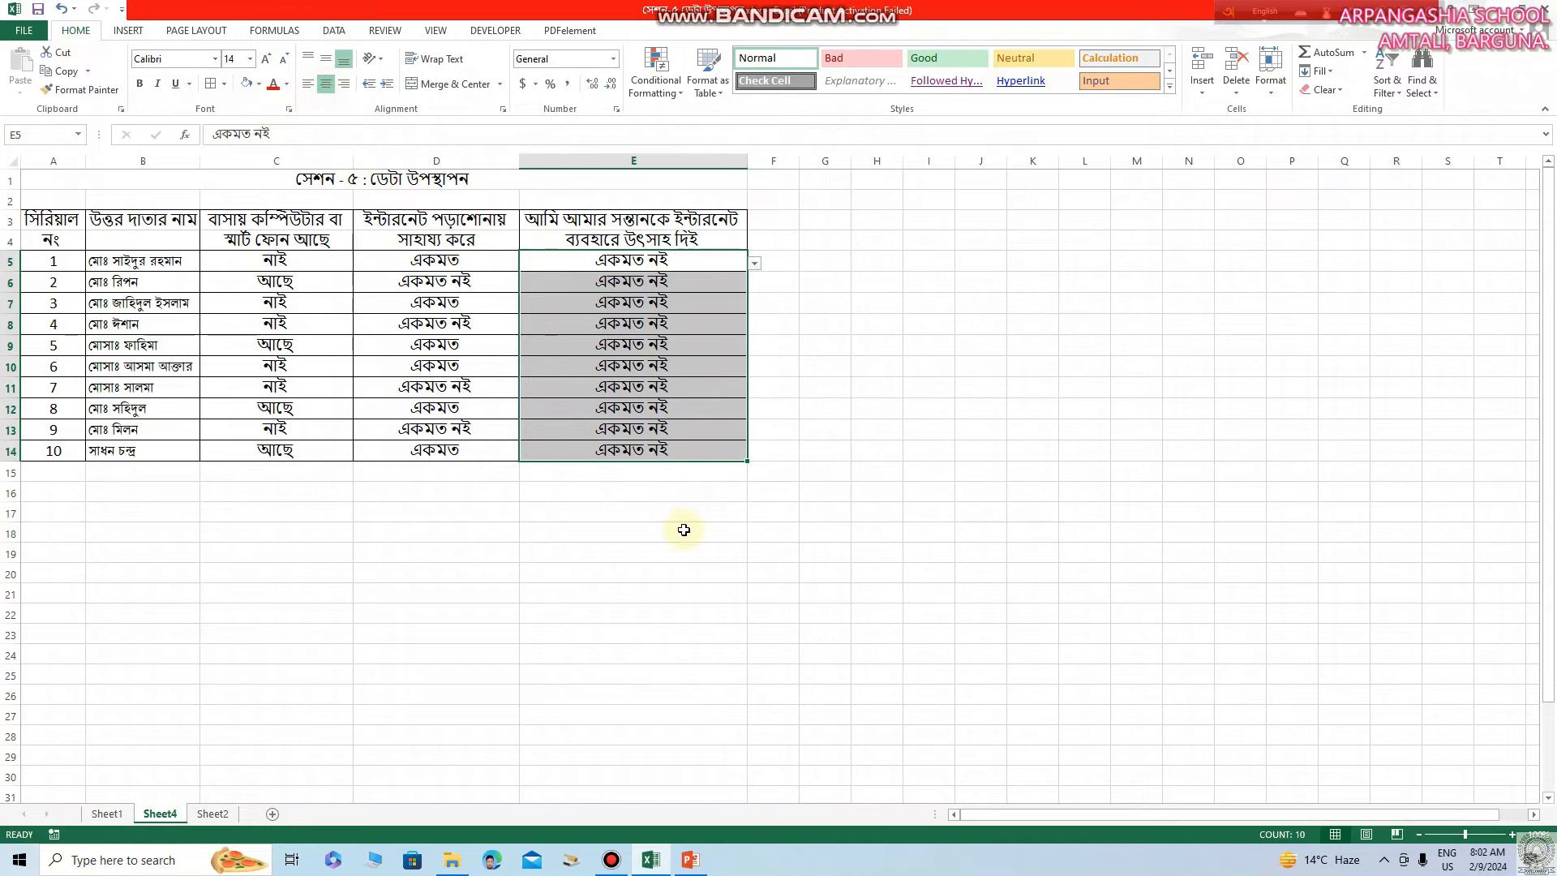
Change the answers in E6, E8, E10, E12 and E14 to একমত using their dropdown lists.
click(701, 282)
click(754, 284)
click(721, 298)
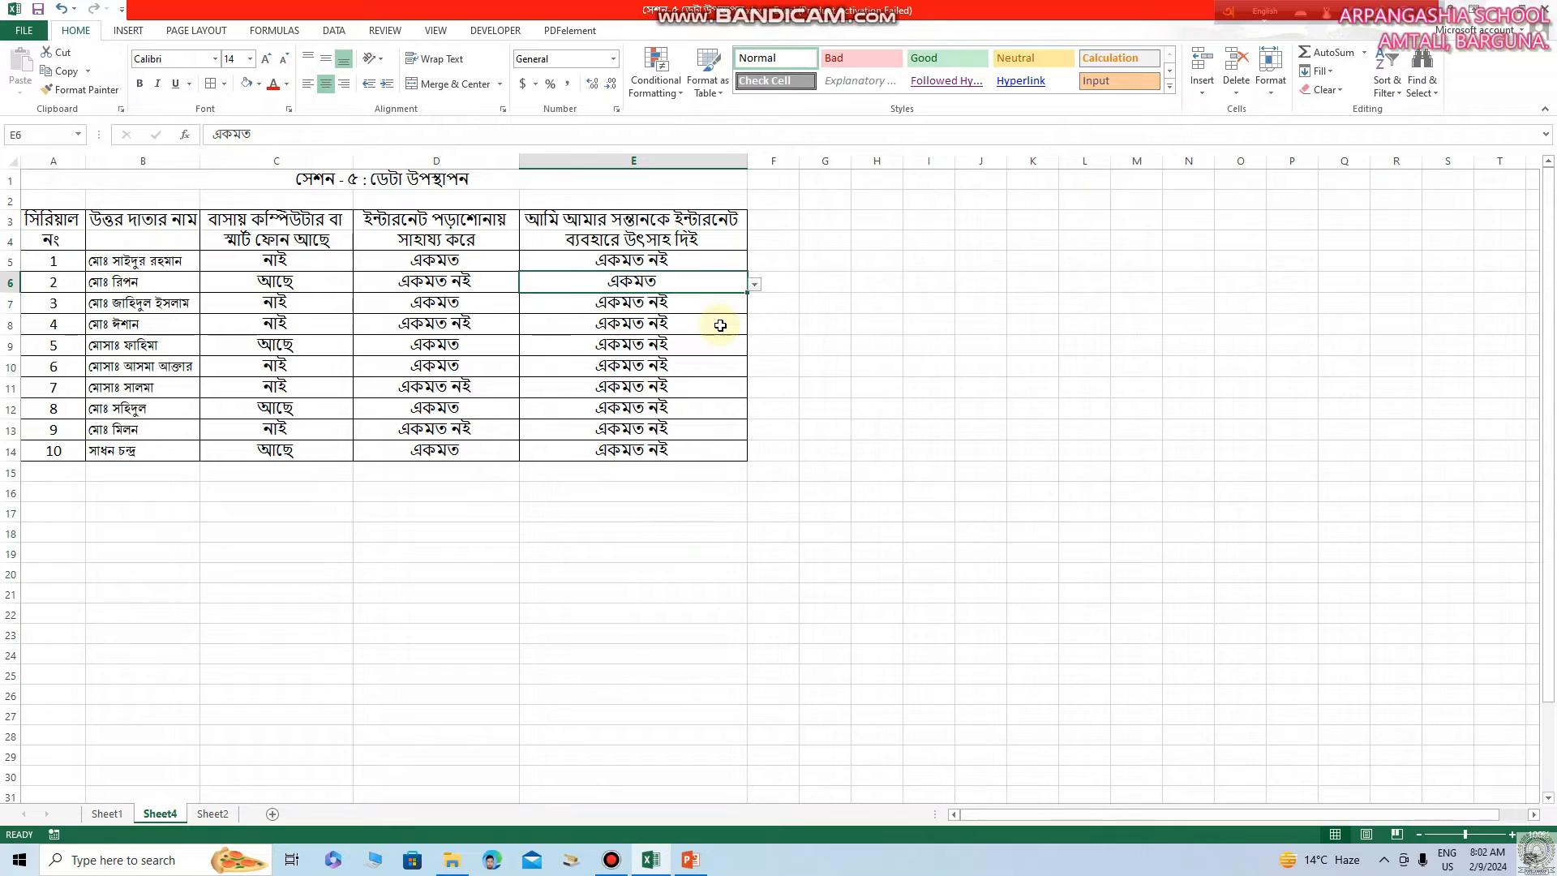
click(721, 325)
click(754, 327)
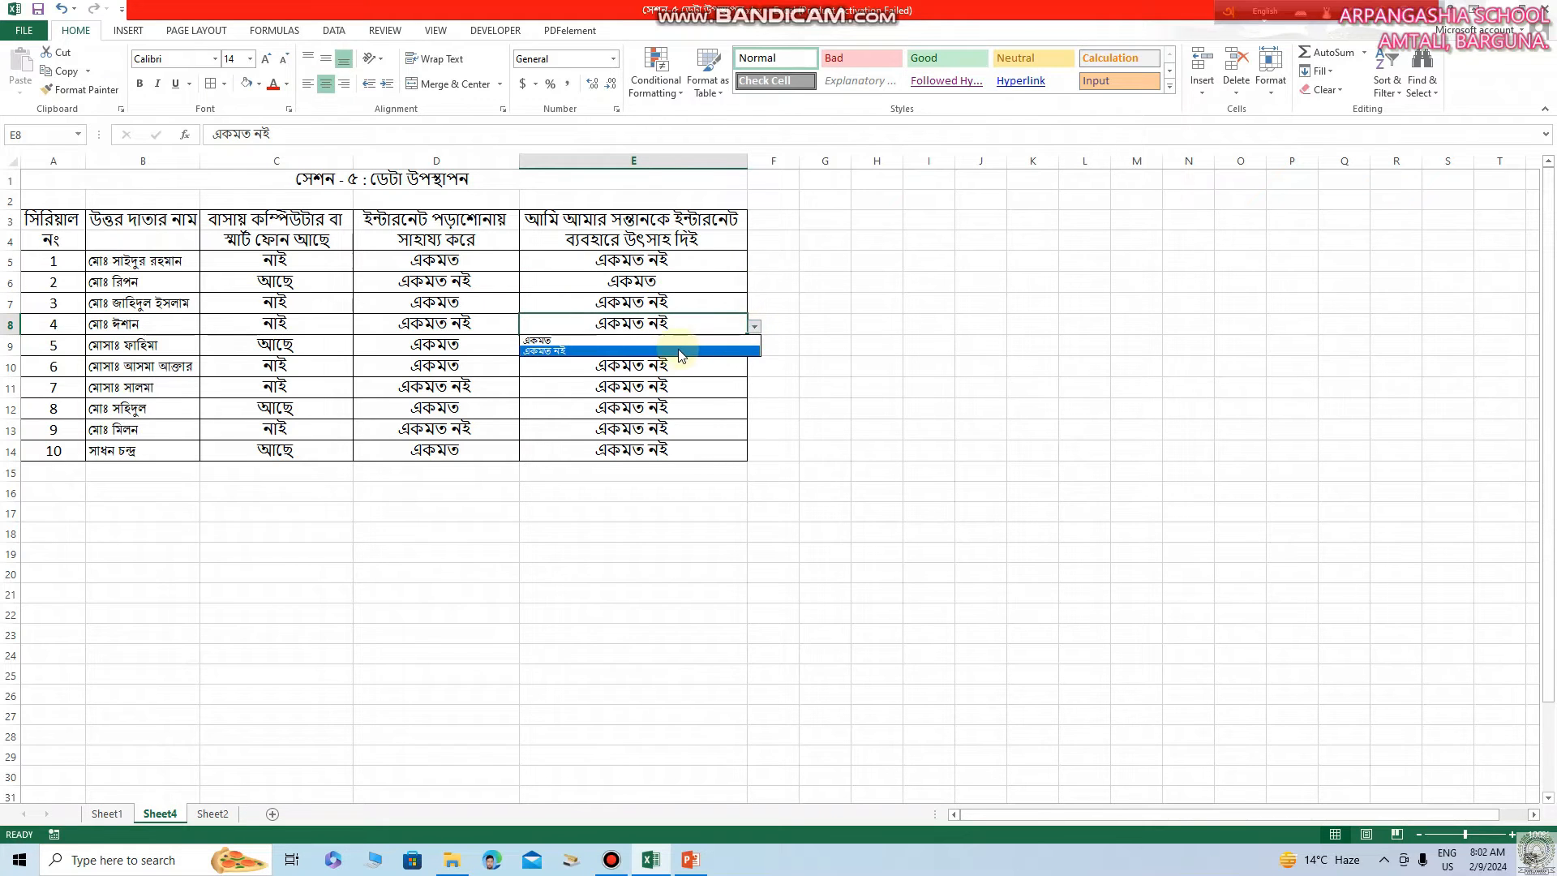
click(686, 340)
click(715, 373)
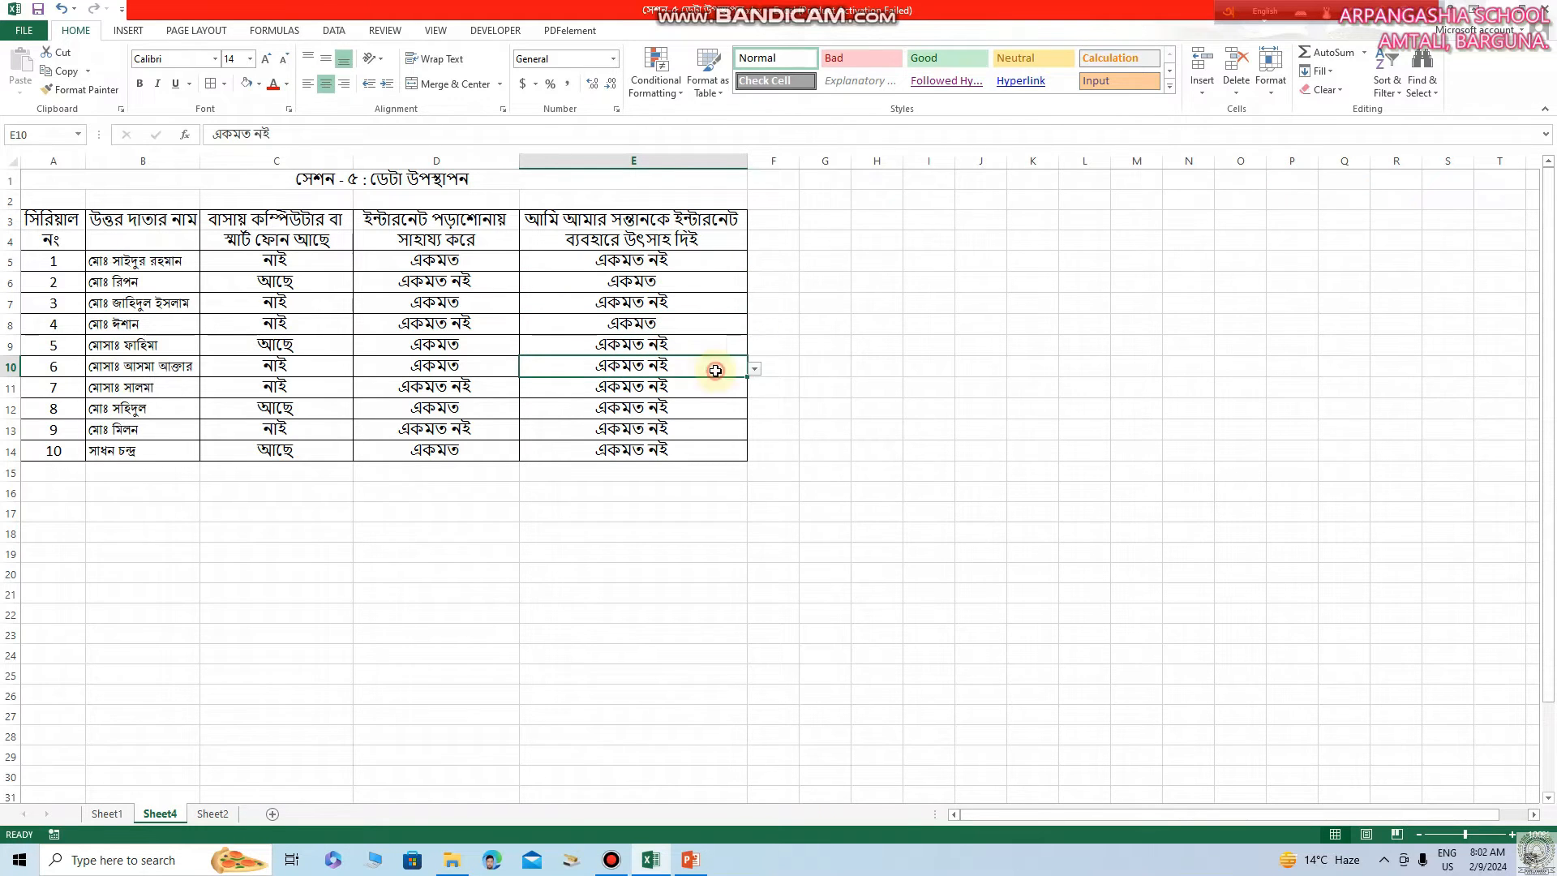
click(754, 370)
click(693, 382)
click(730, 406)
click(754, 411)
click(651, 425)
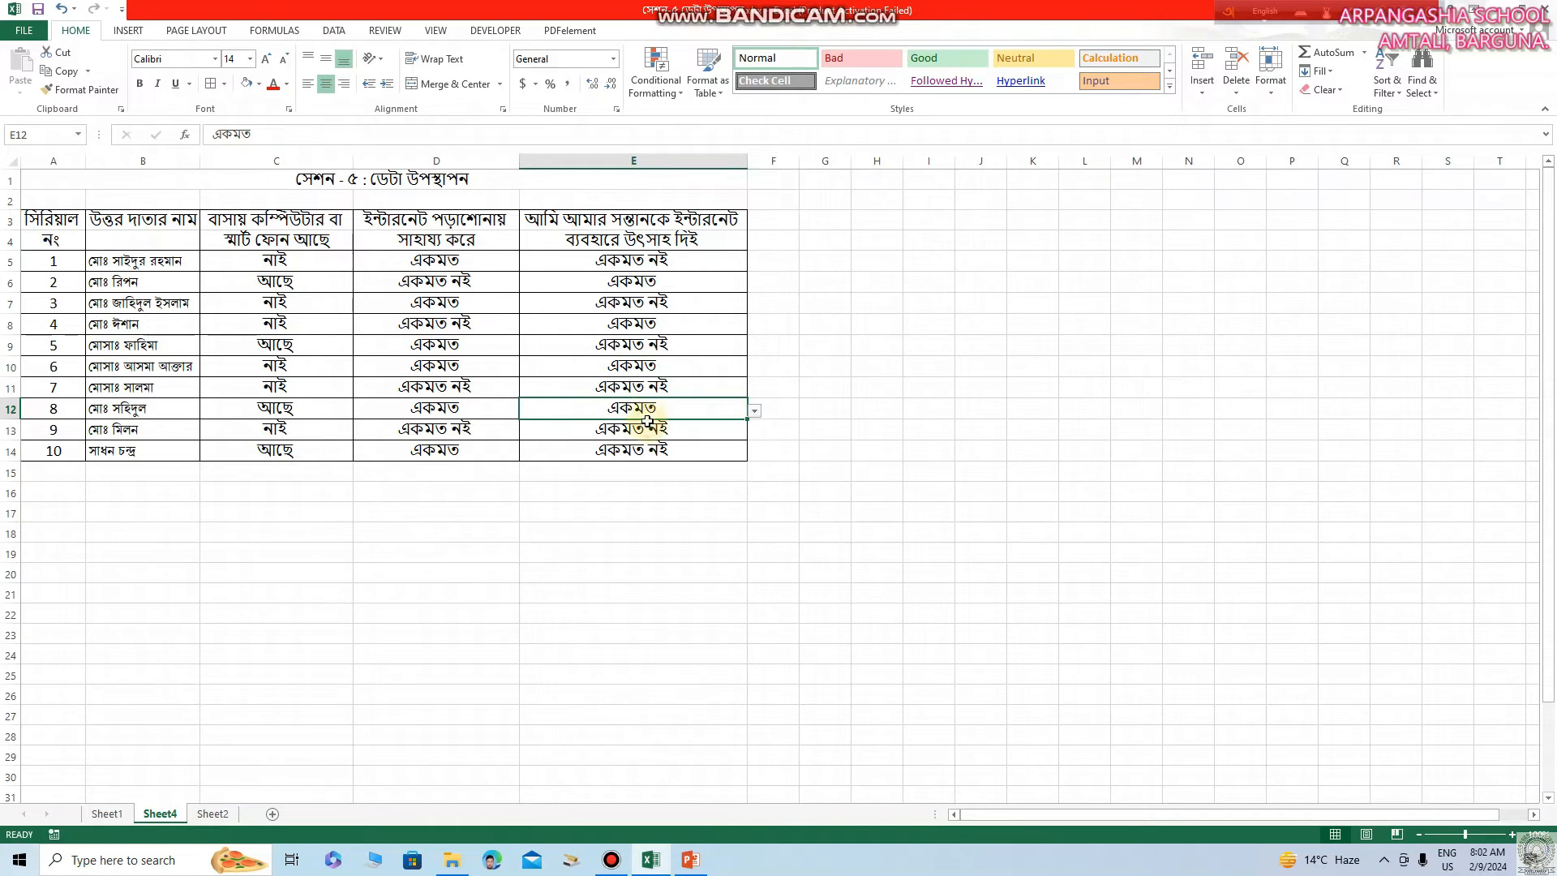
click(707, 451)
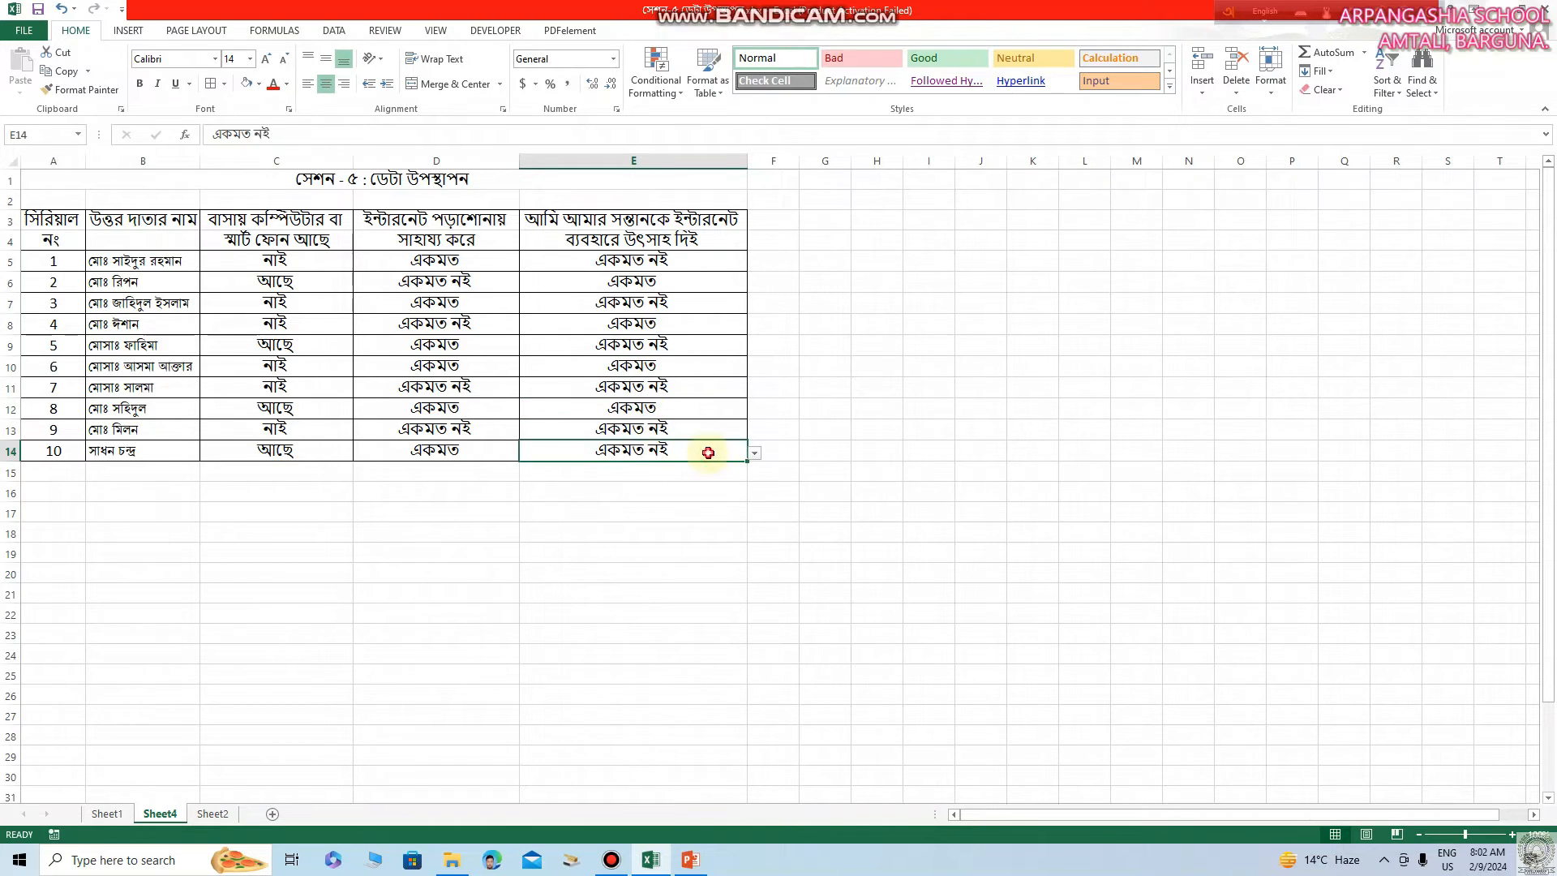
click(755, 459)
click(671, 469)
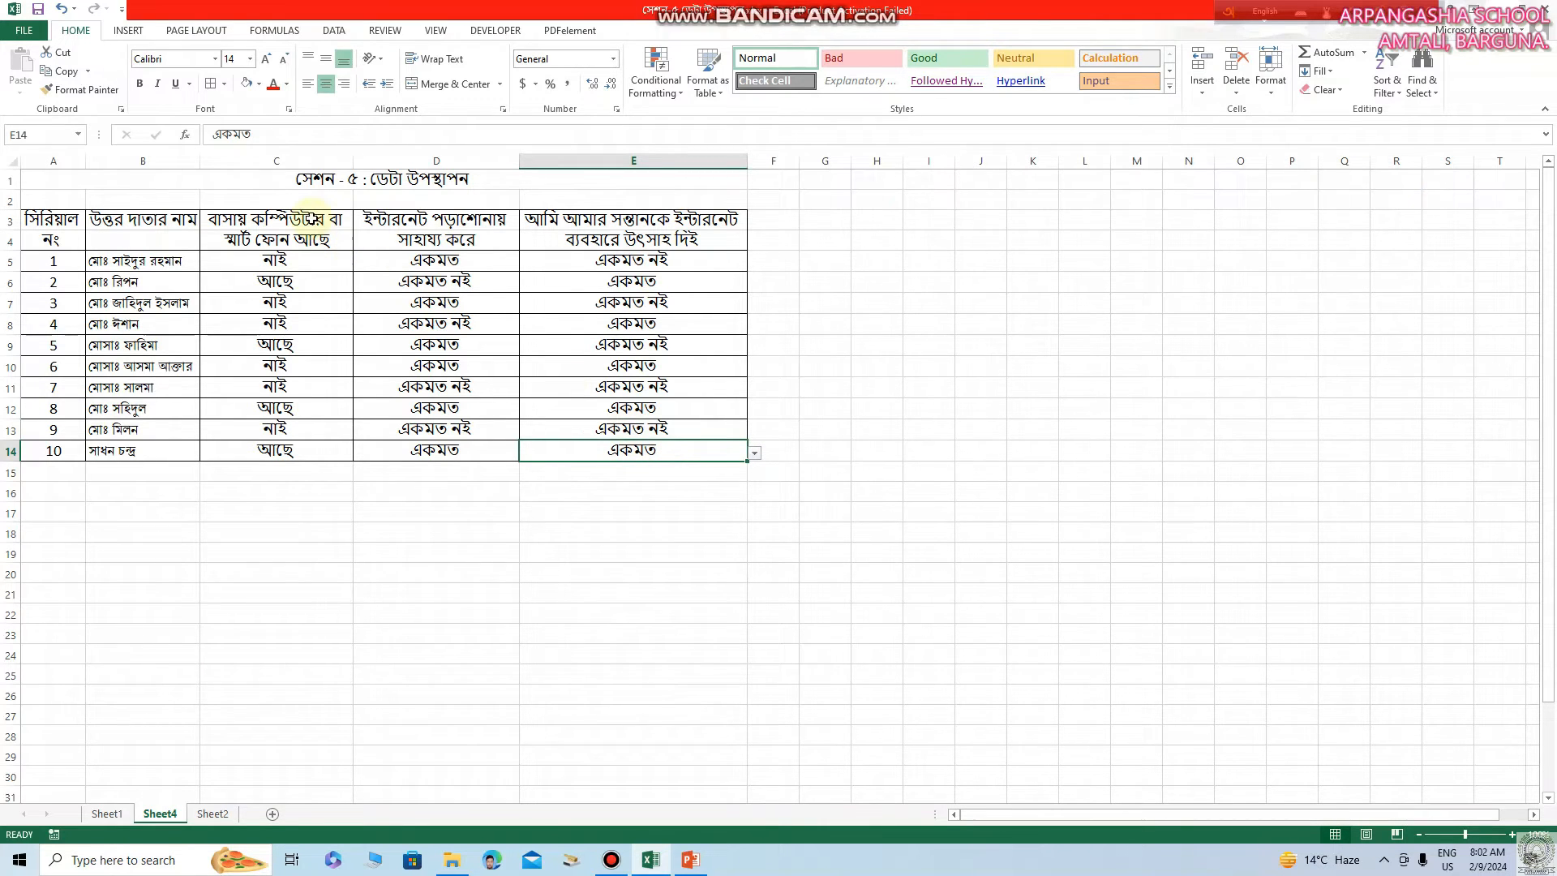
Fill the merged title cell in row 1 with standard yellow.
click(38, 180)
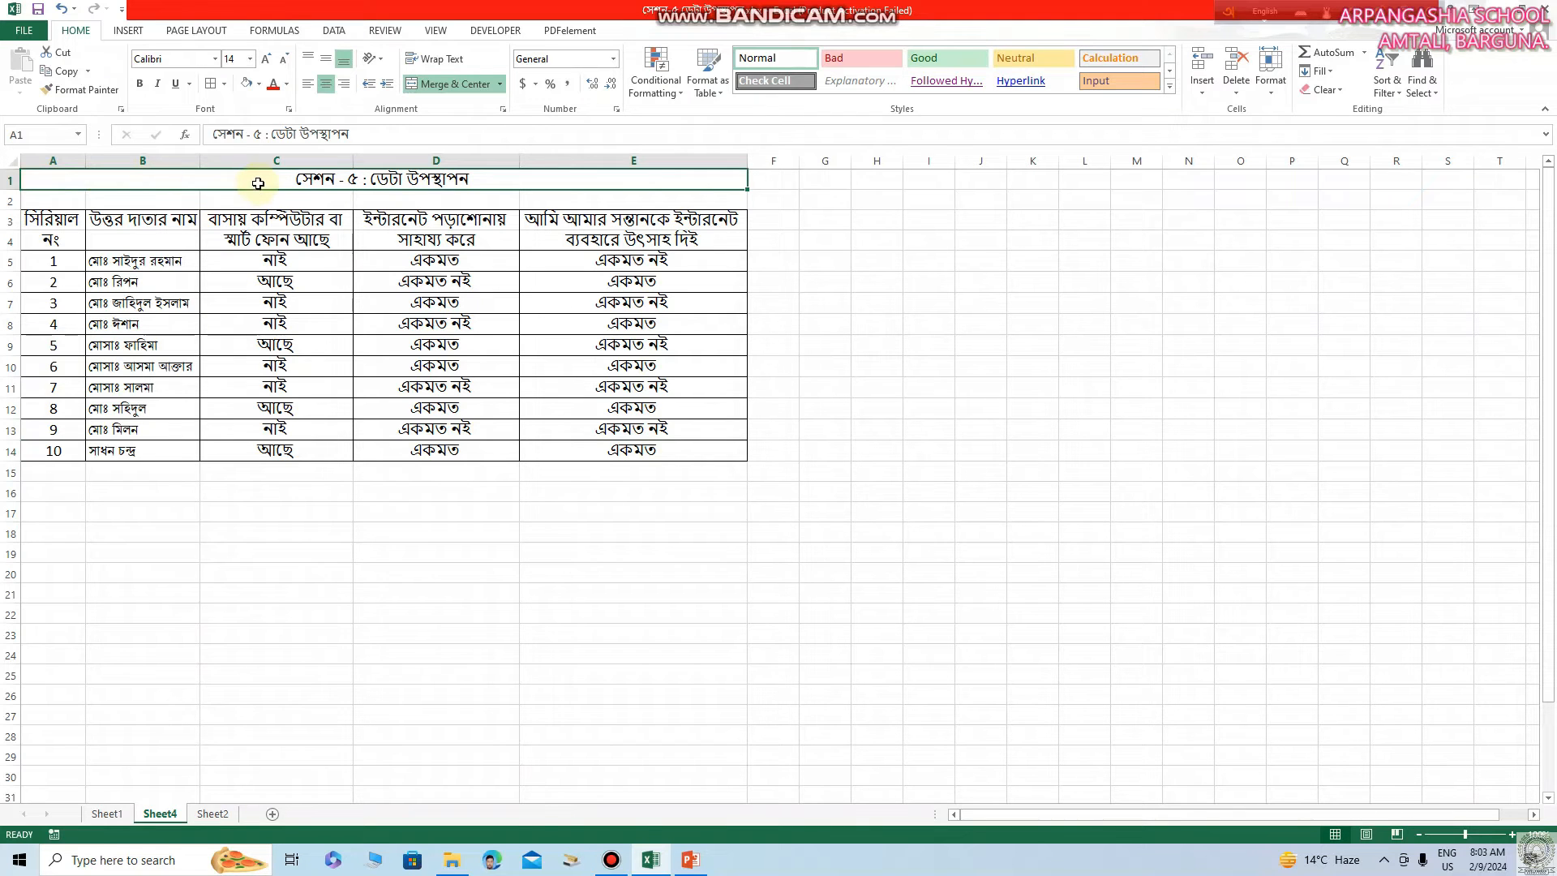
click(258, 85)
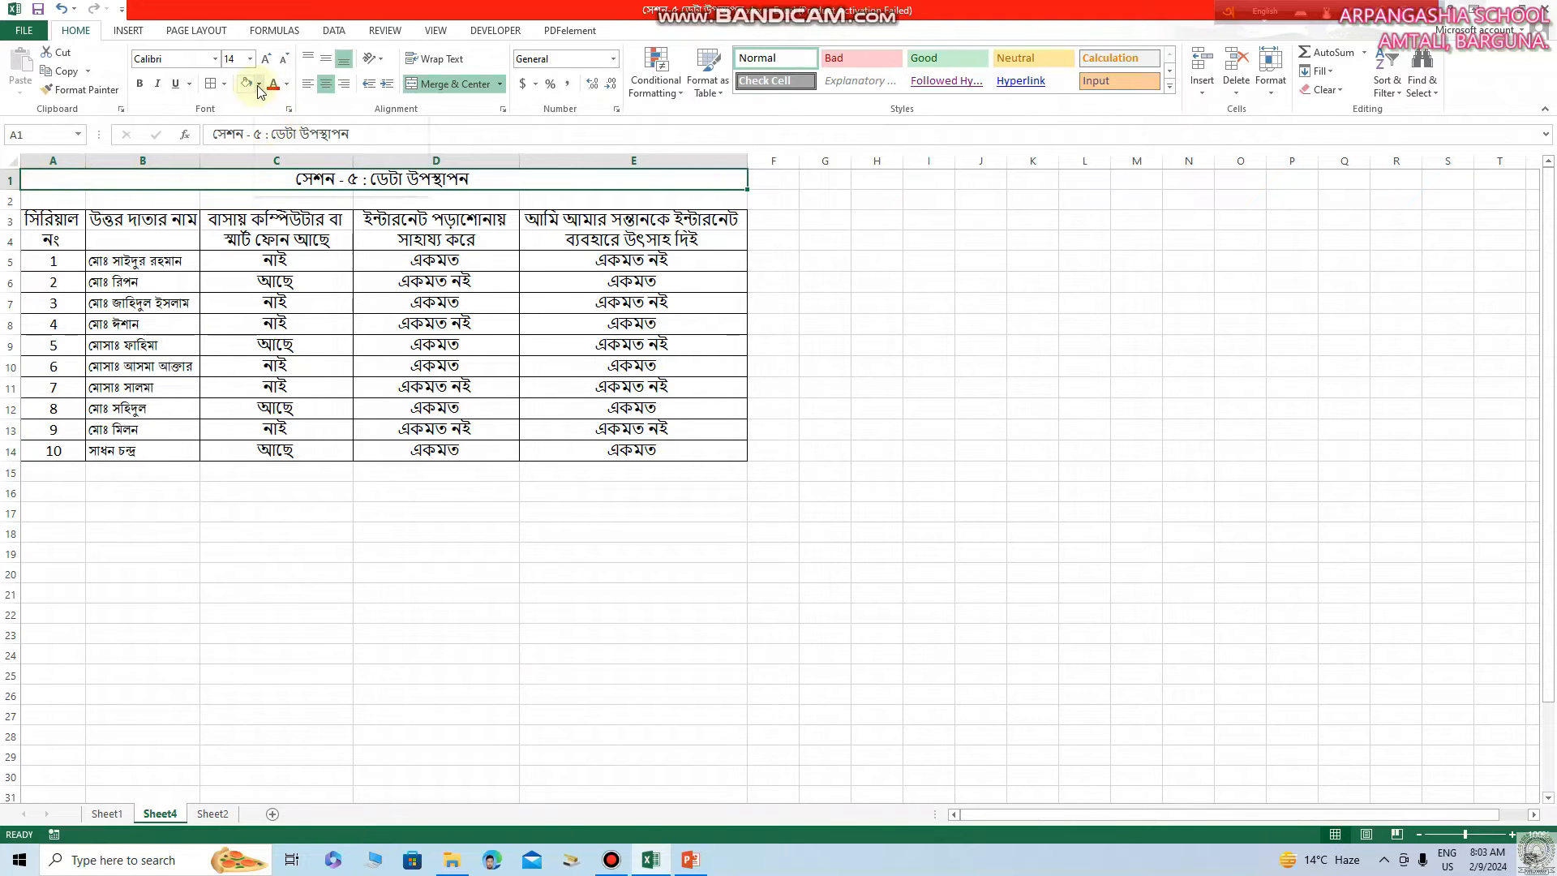
click(258, 86)
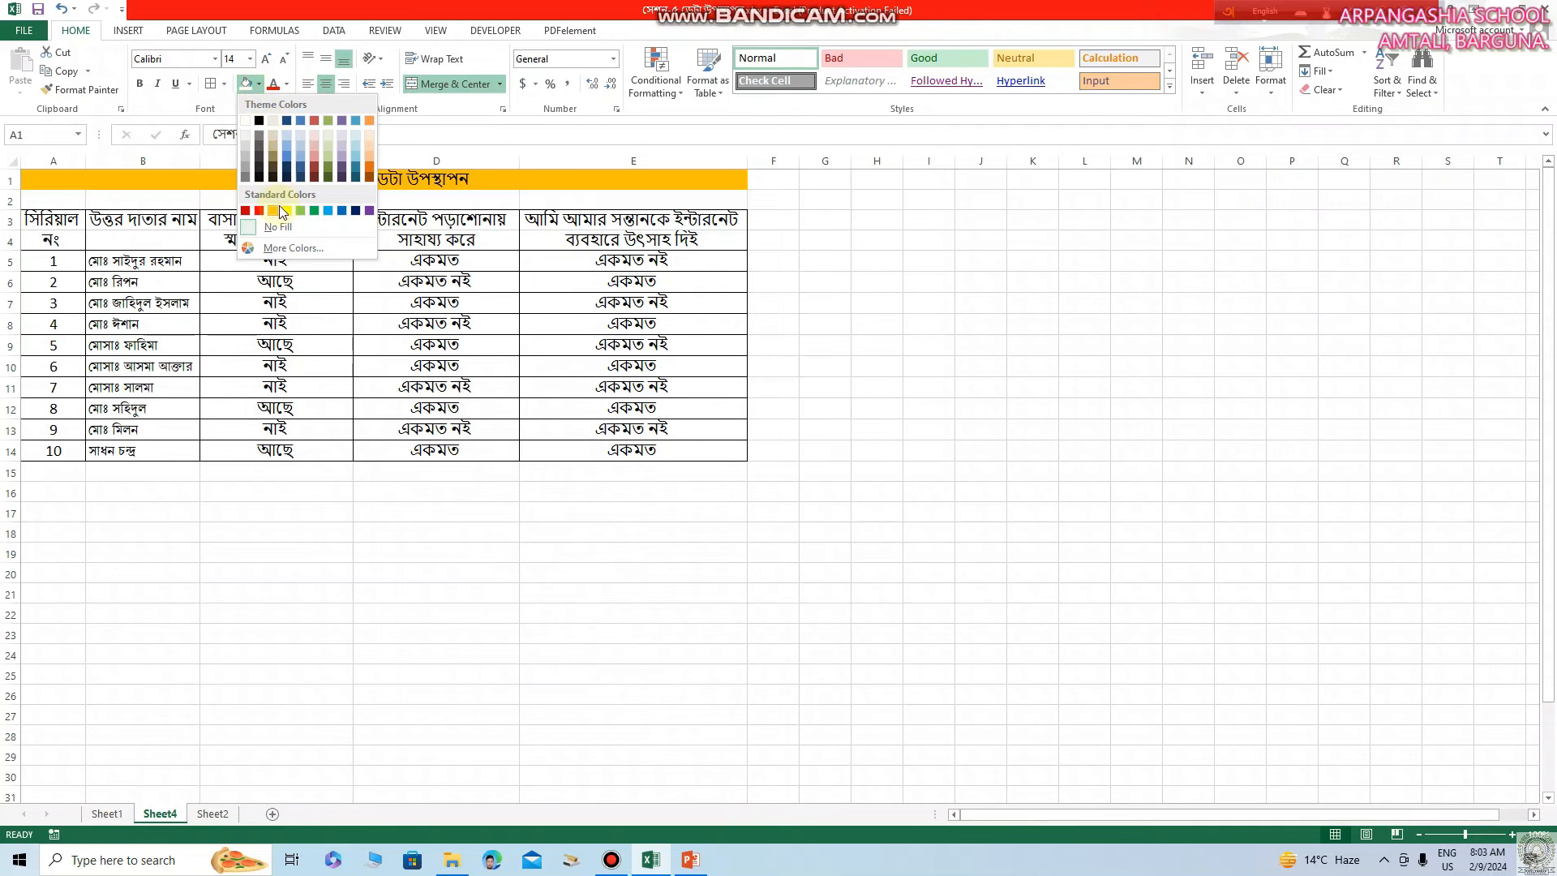
click(282, 211)
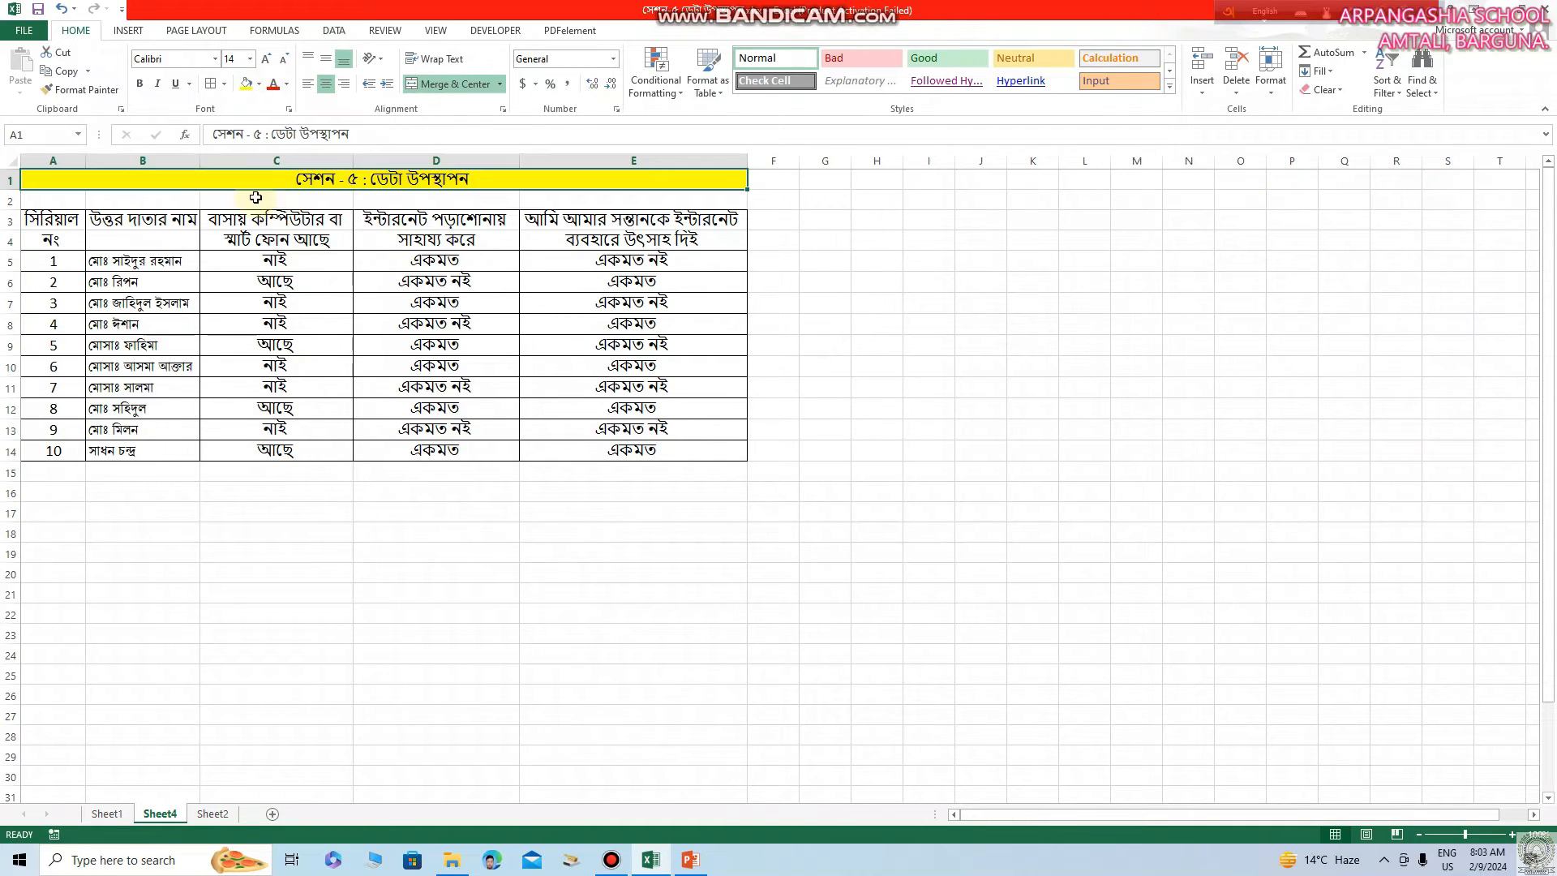
Merge and center A2:E2 and fill the blank row with light blue.
click(47, 202)
drag(47, 202, 611, 200)
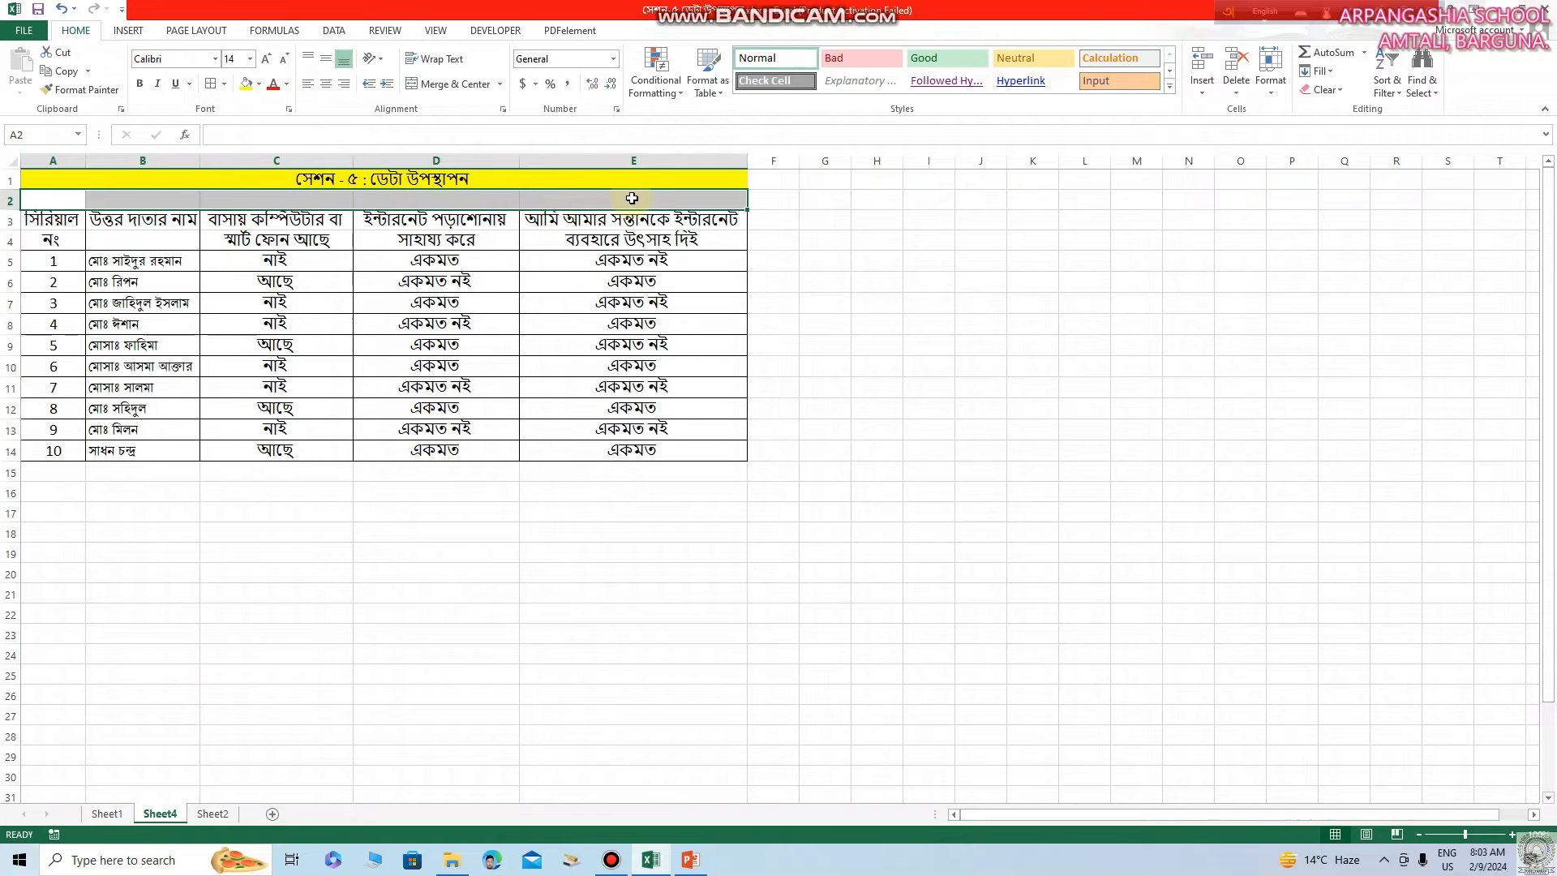
click(471, 86)
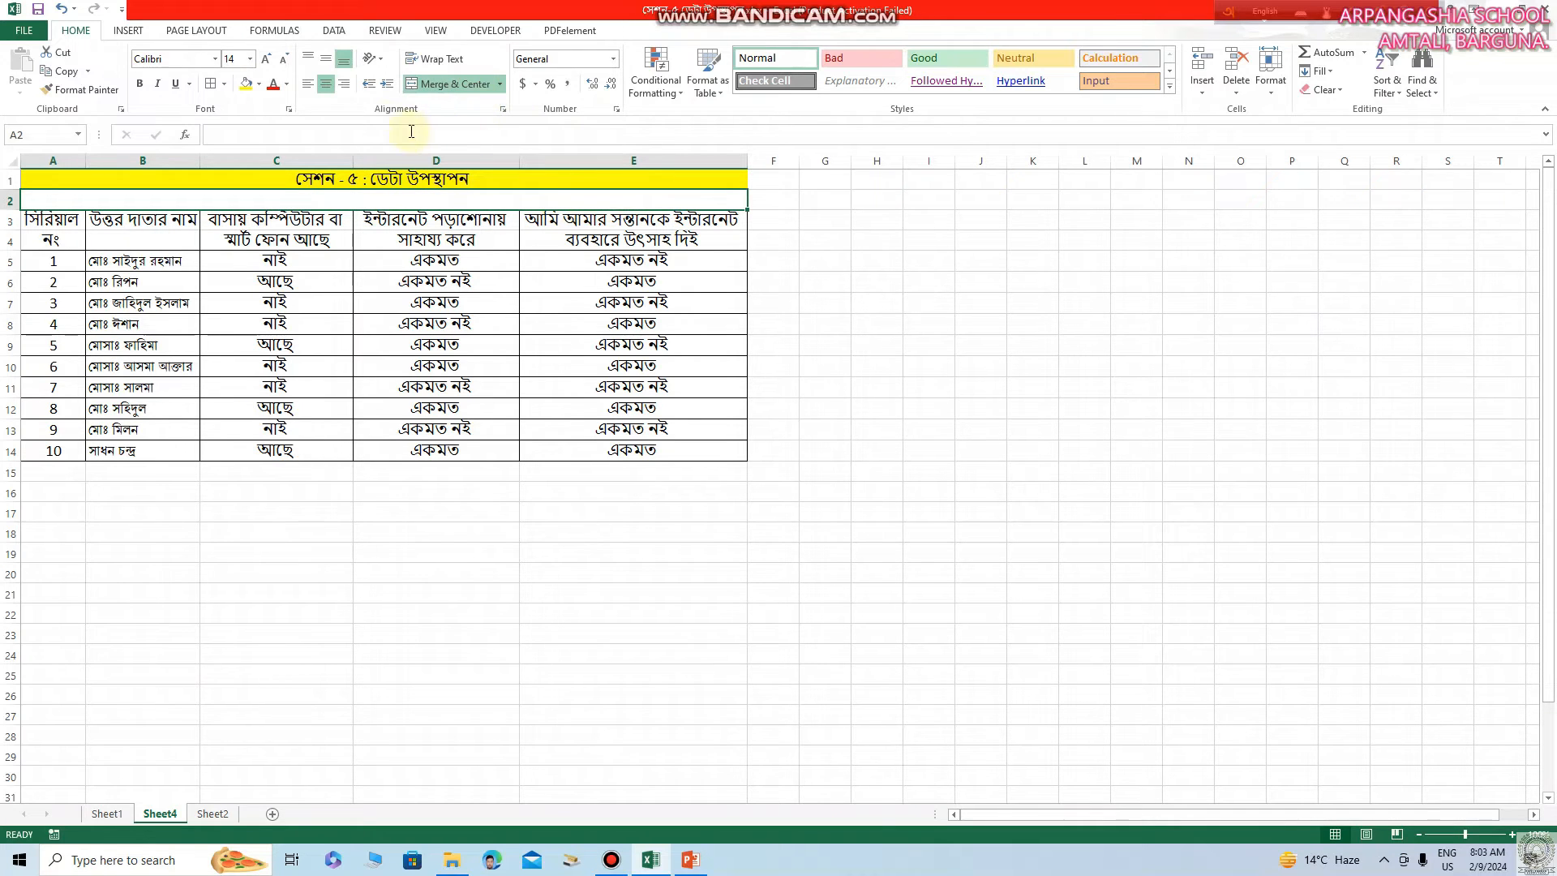
click(258, 86)
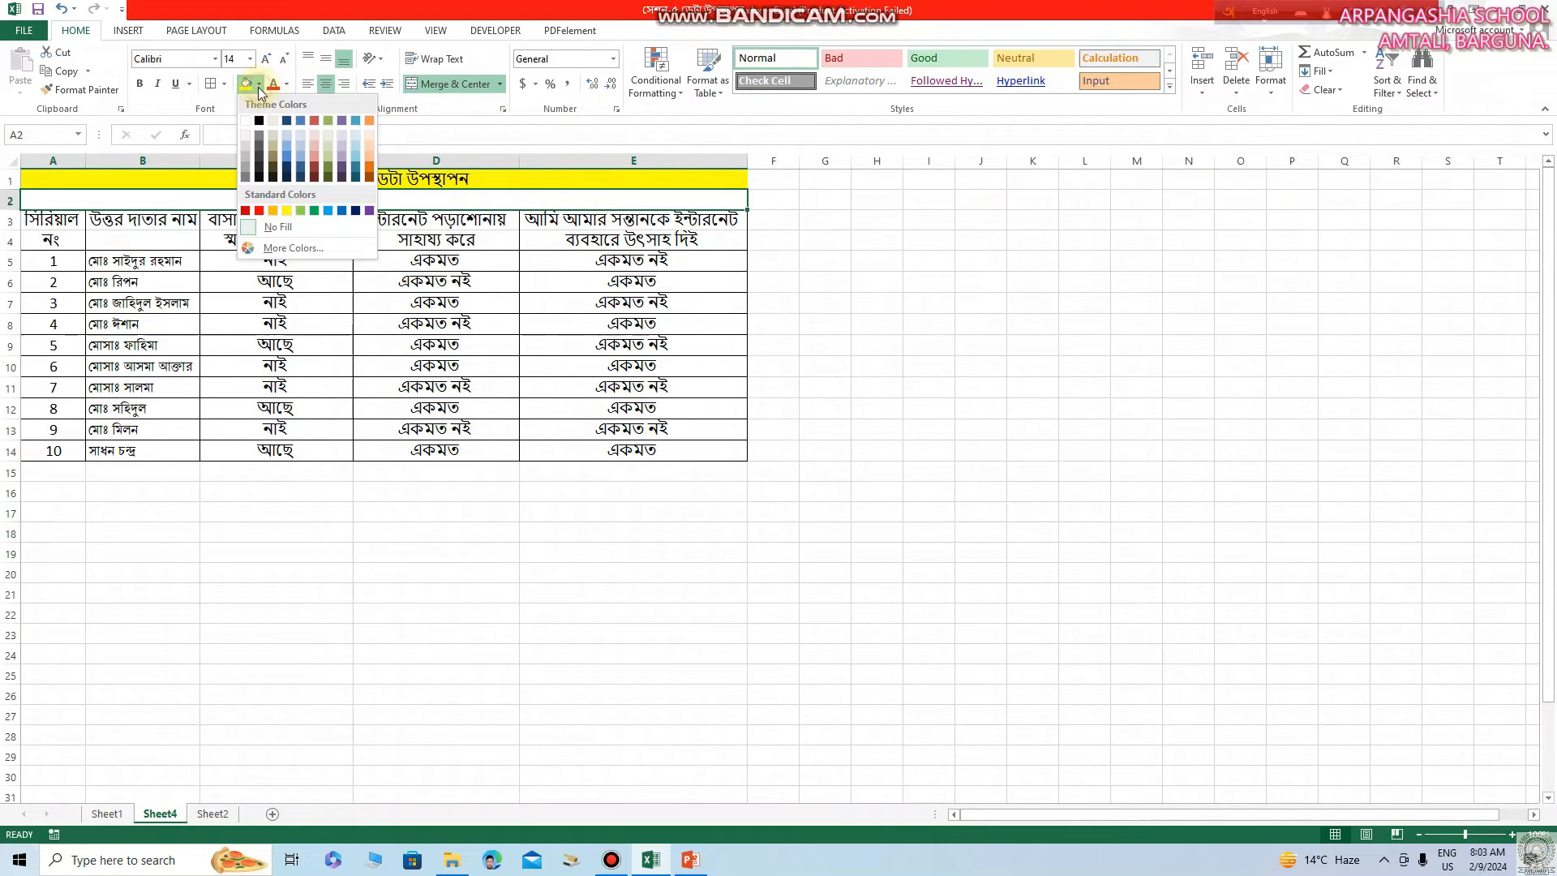
click(284, 143)
Fill the serial number header in A3:A4 with a light red theme color.
drag(59, 224, 61, 241)
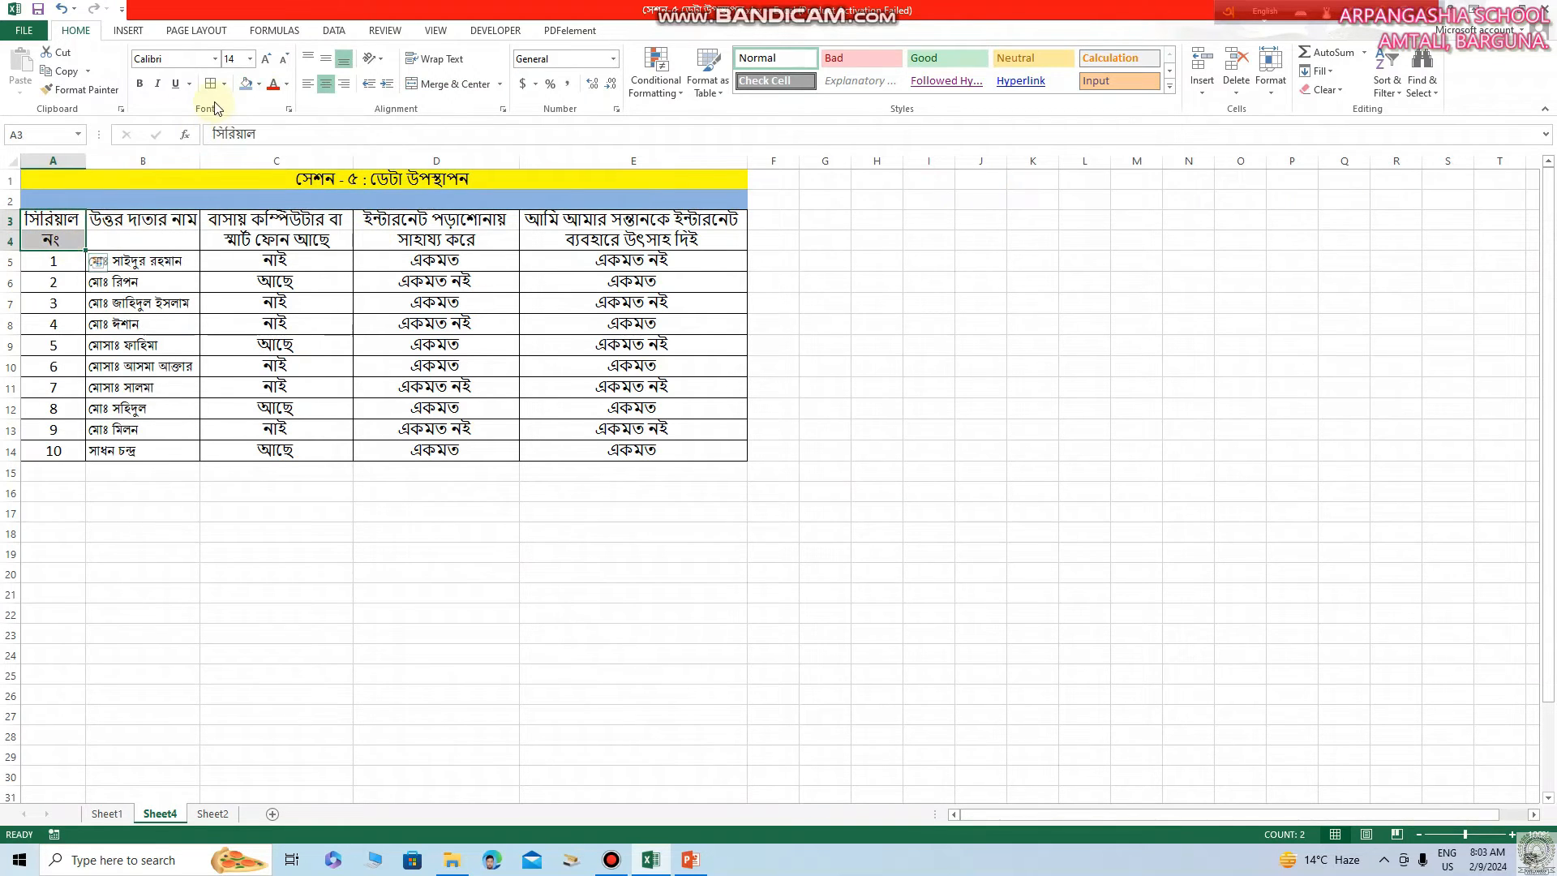
click(259, 83)
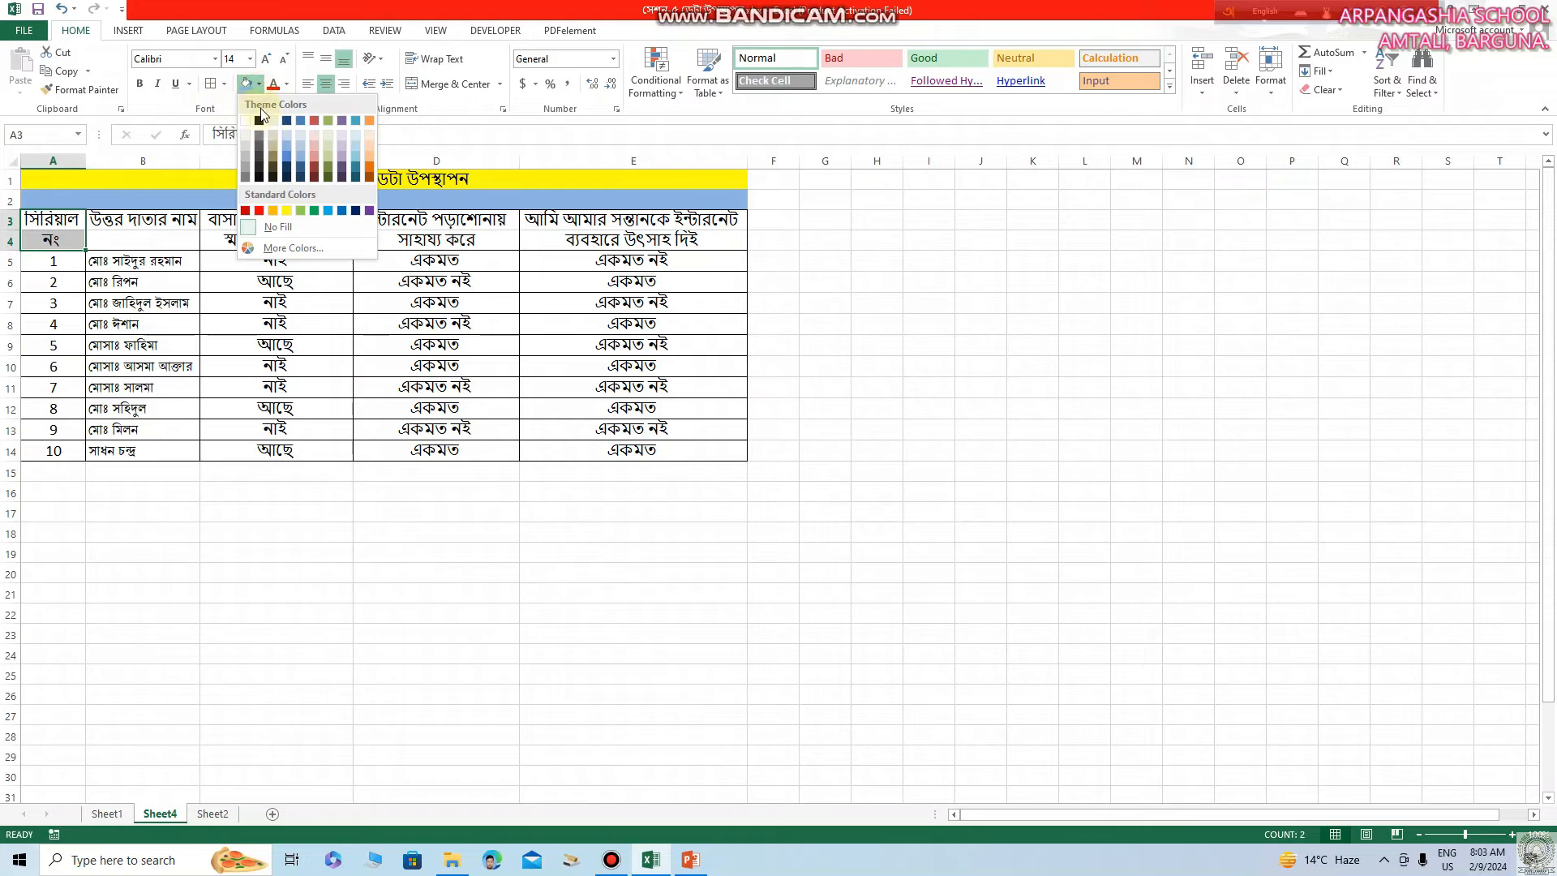
click(310, 153)
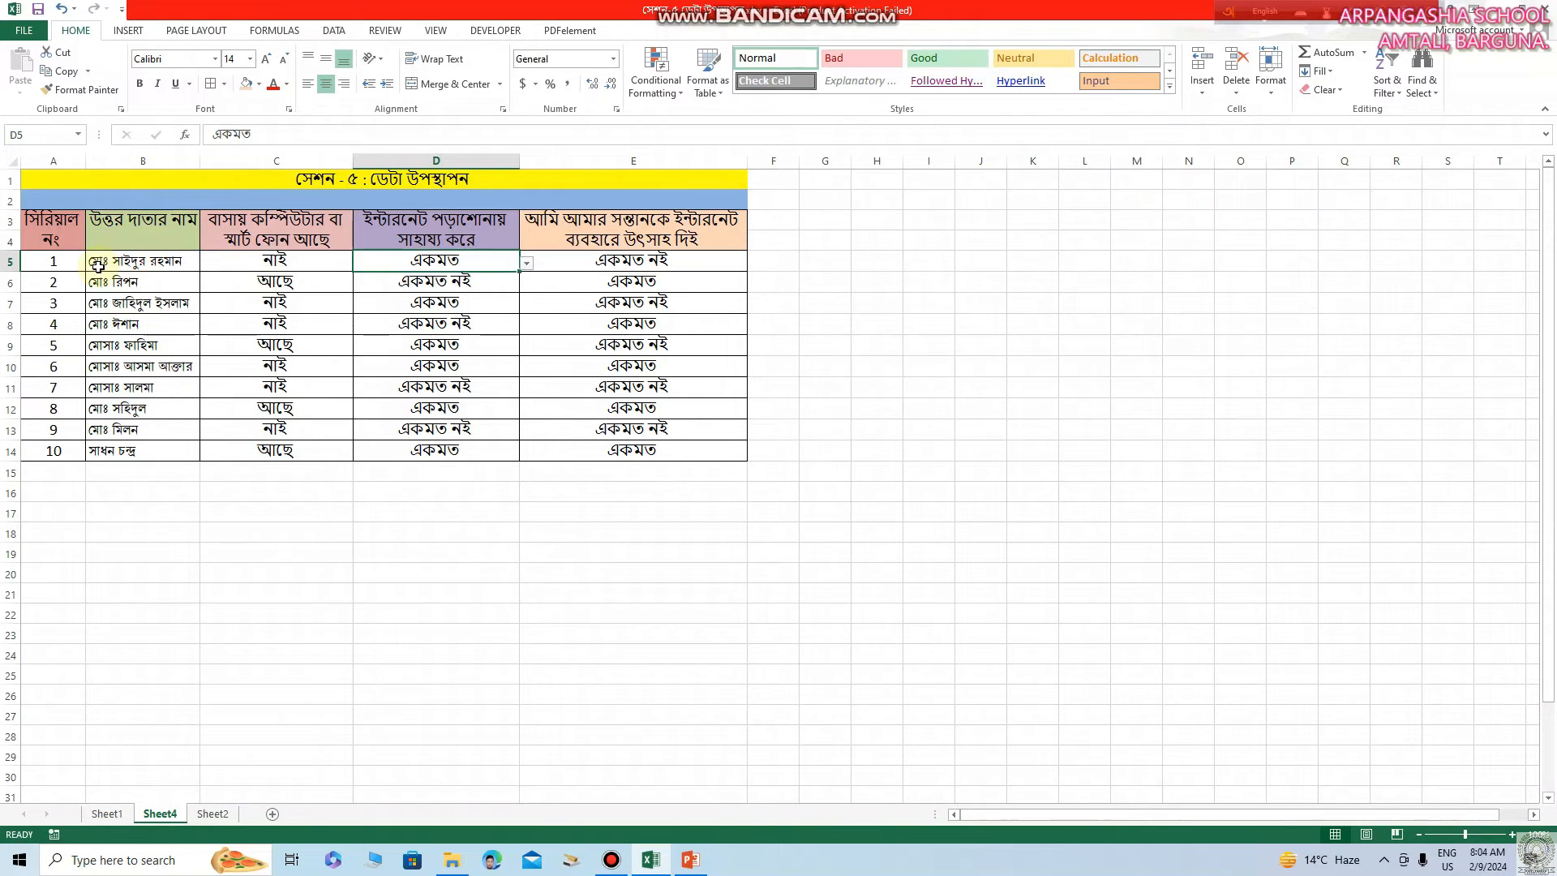
Fill A6:E6, A8:E8 and A10:E10 with a gray theme color and select A12:E12 as the following alternate row.
drag(32, 284, 590, 282)
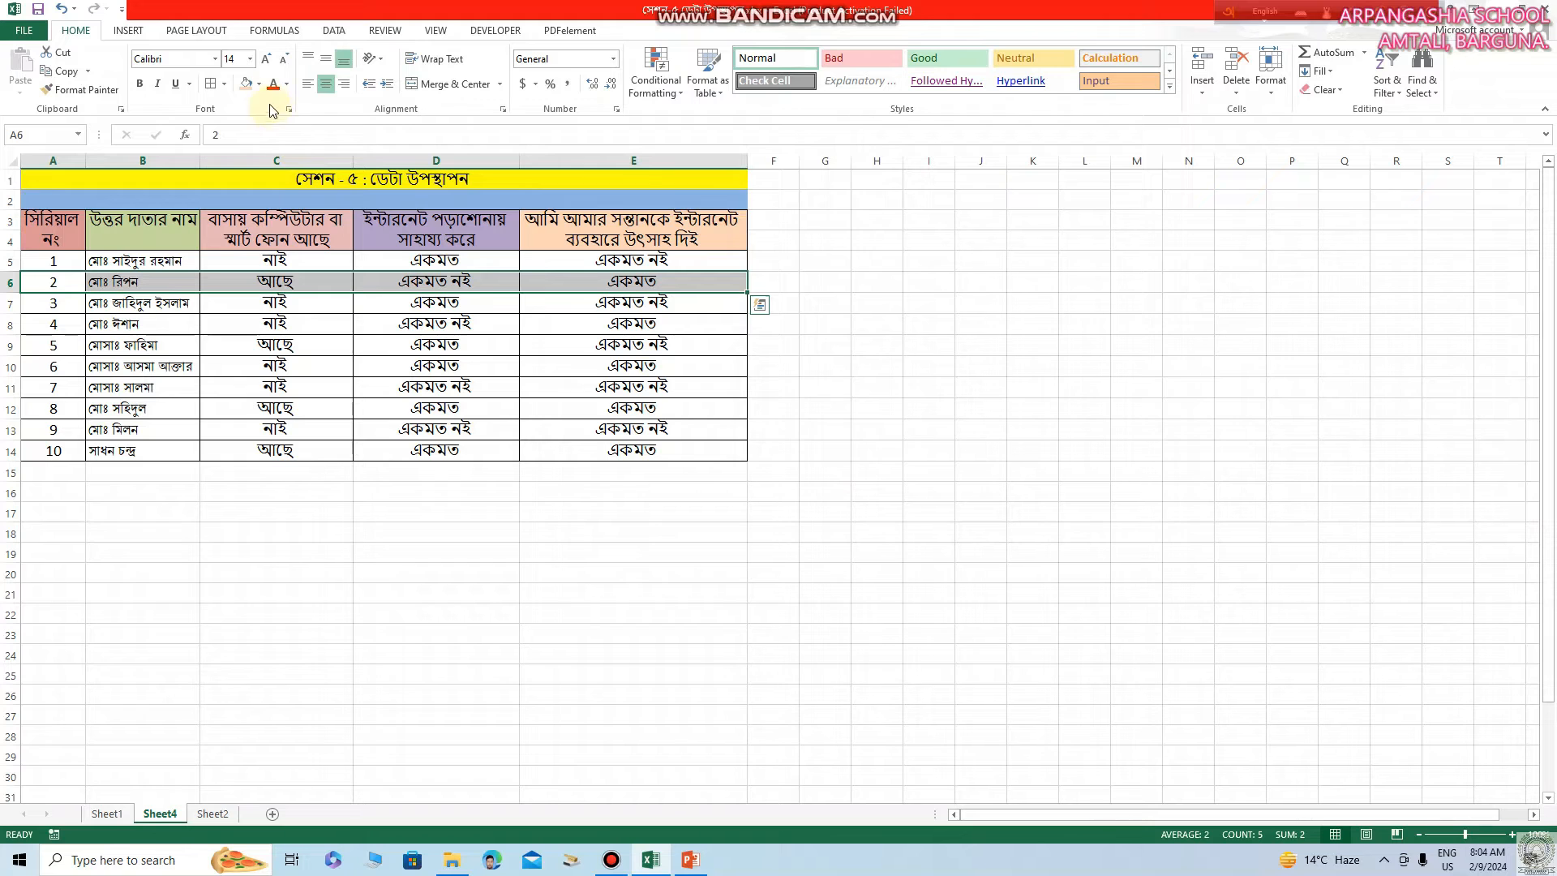
click(259, 84)
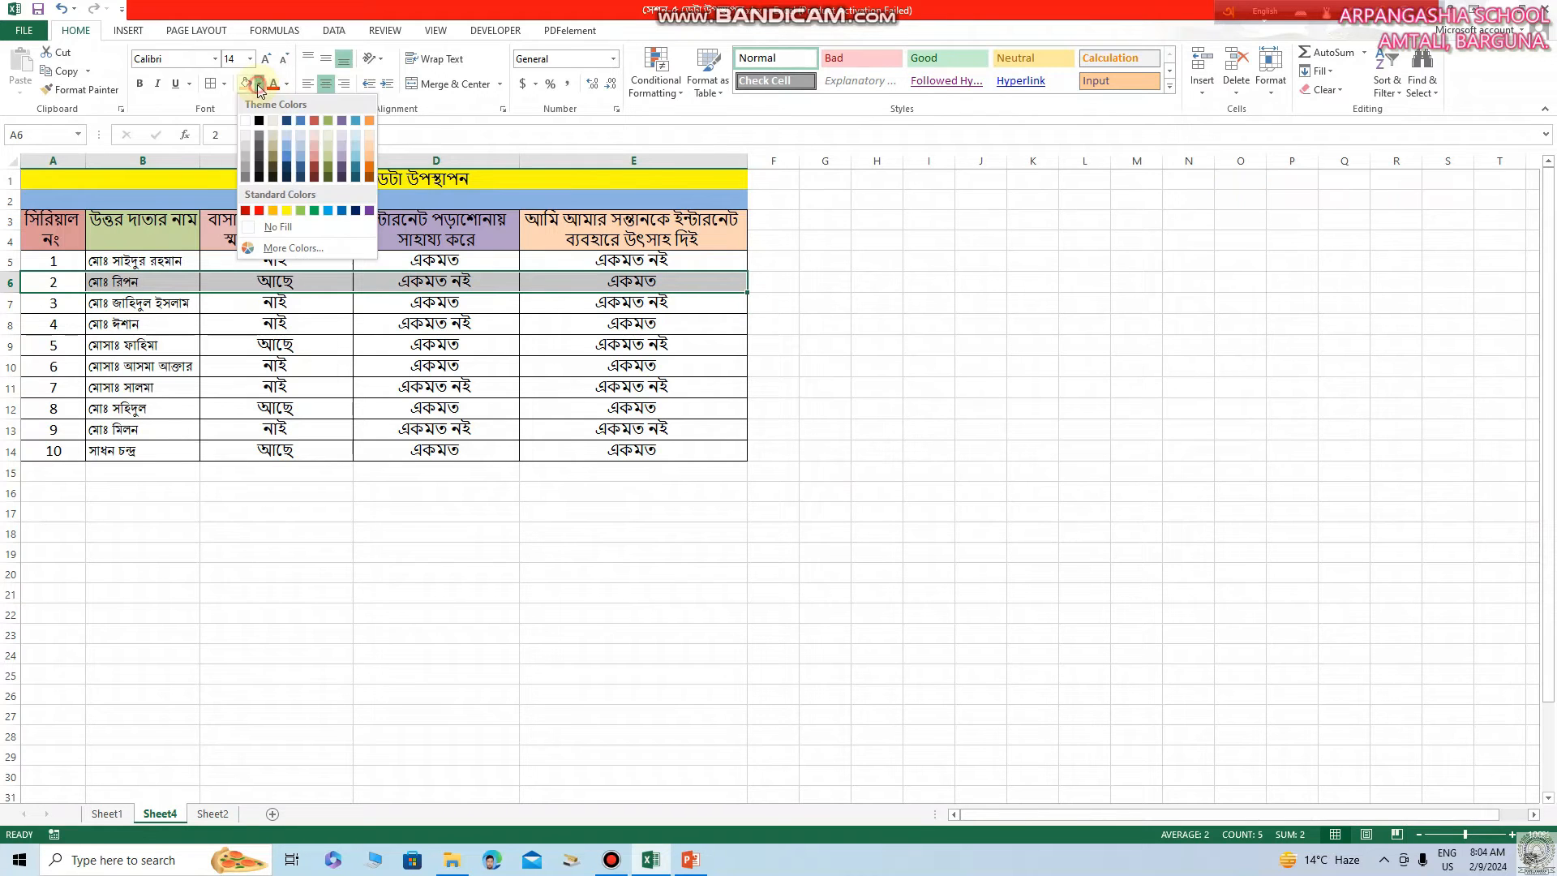
click(246, 165)
drag(66, 329, 546, 330)
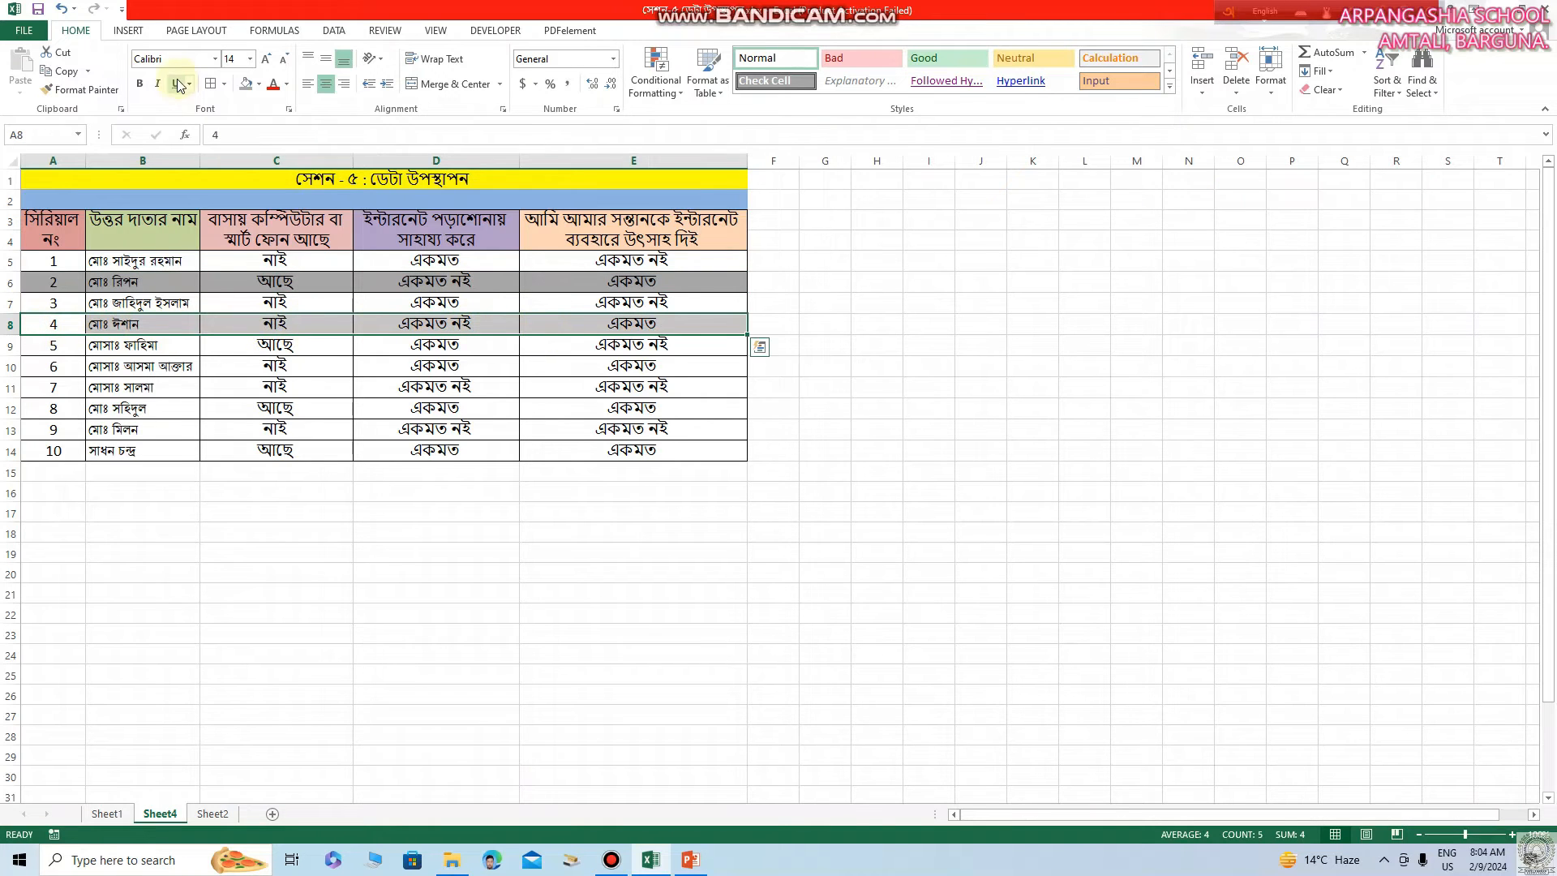
click(248, 84)
drag(46, 369, 617, 364)
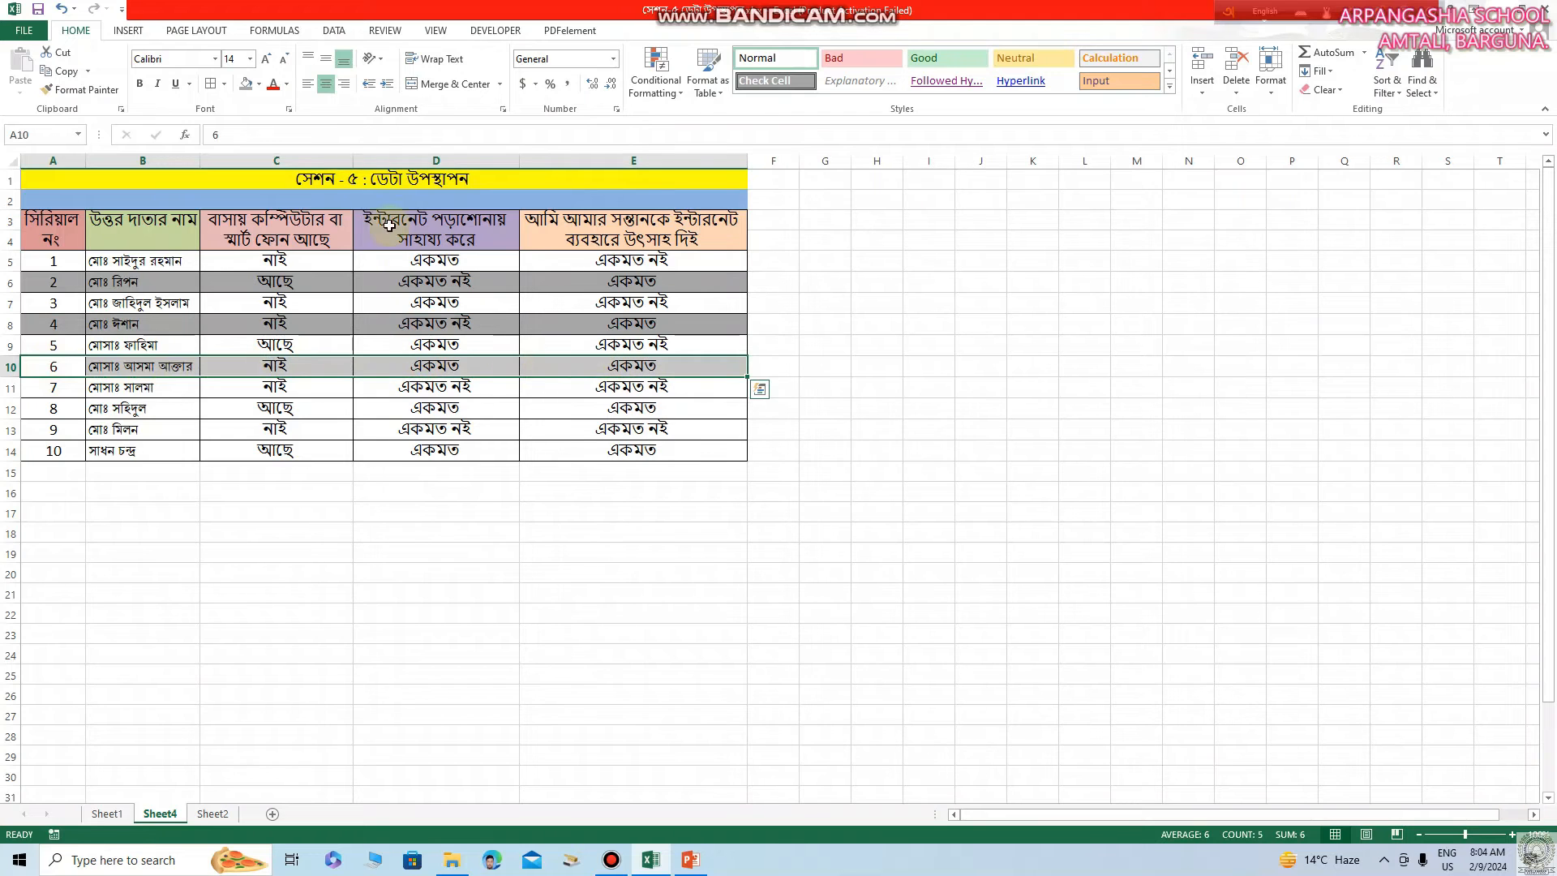
click(247, 85)
drag(43, 407, 521, 407)
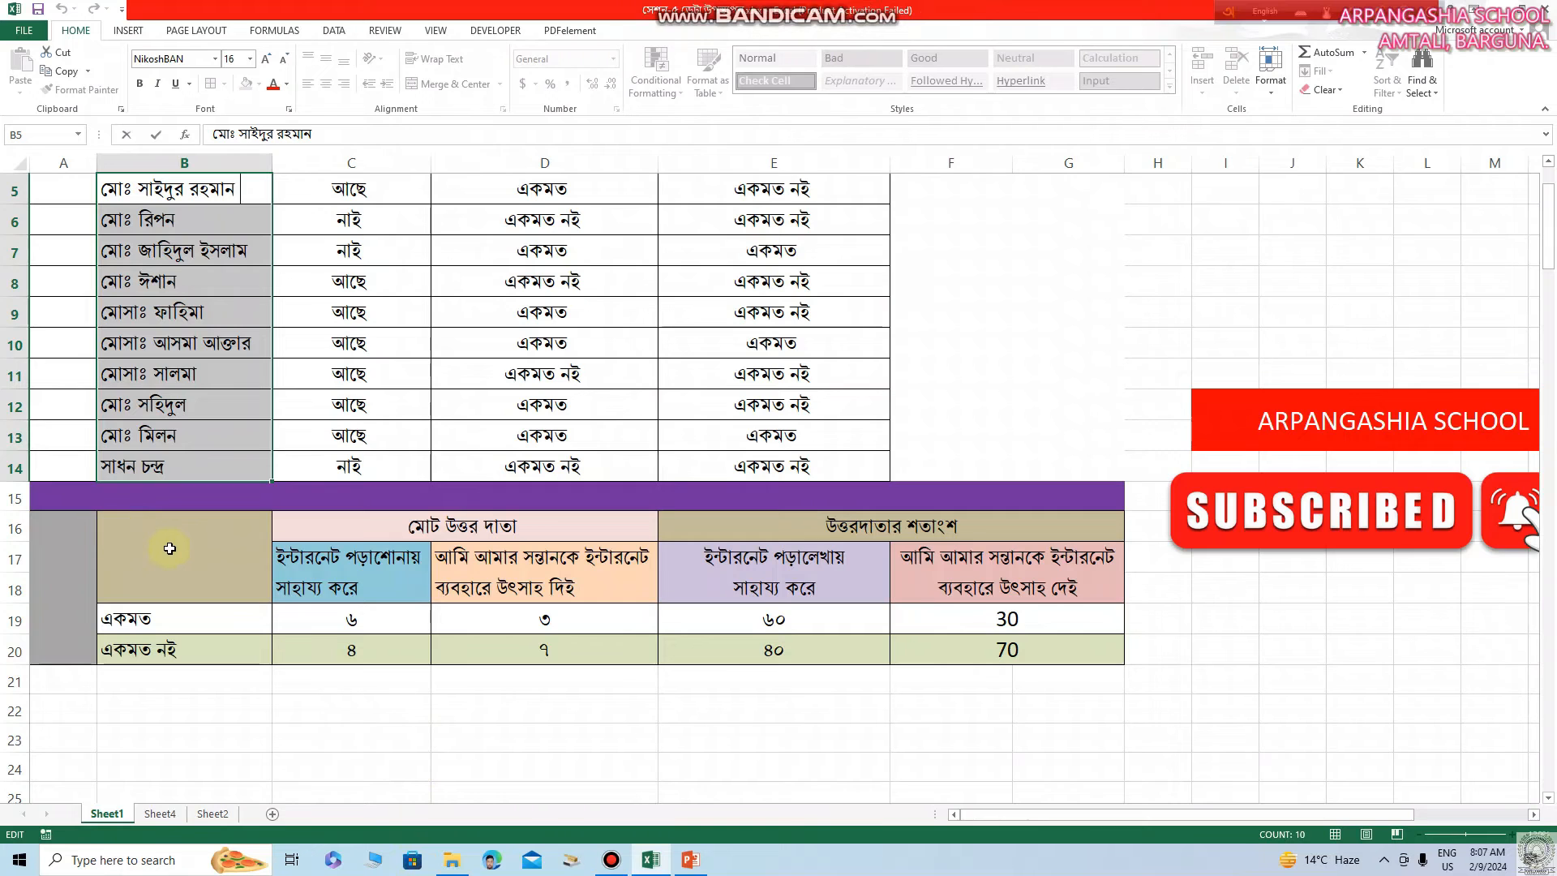
Return to Sheet4, discard the wrongly started formula, and enter =COUNTIFS(D5:D14,B19) in C19 to count the একমত answers.
click(160, 815)
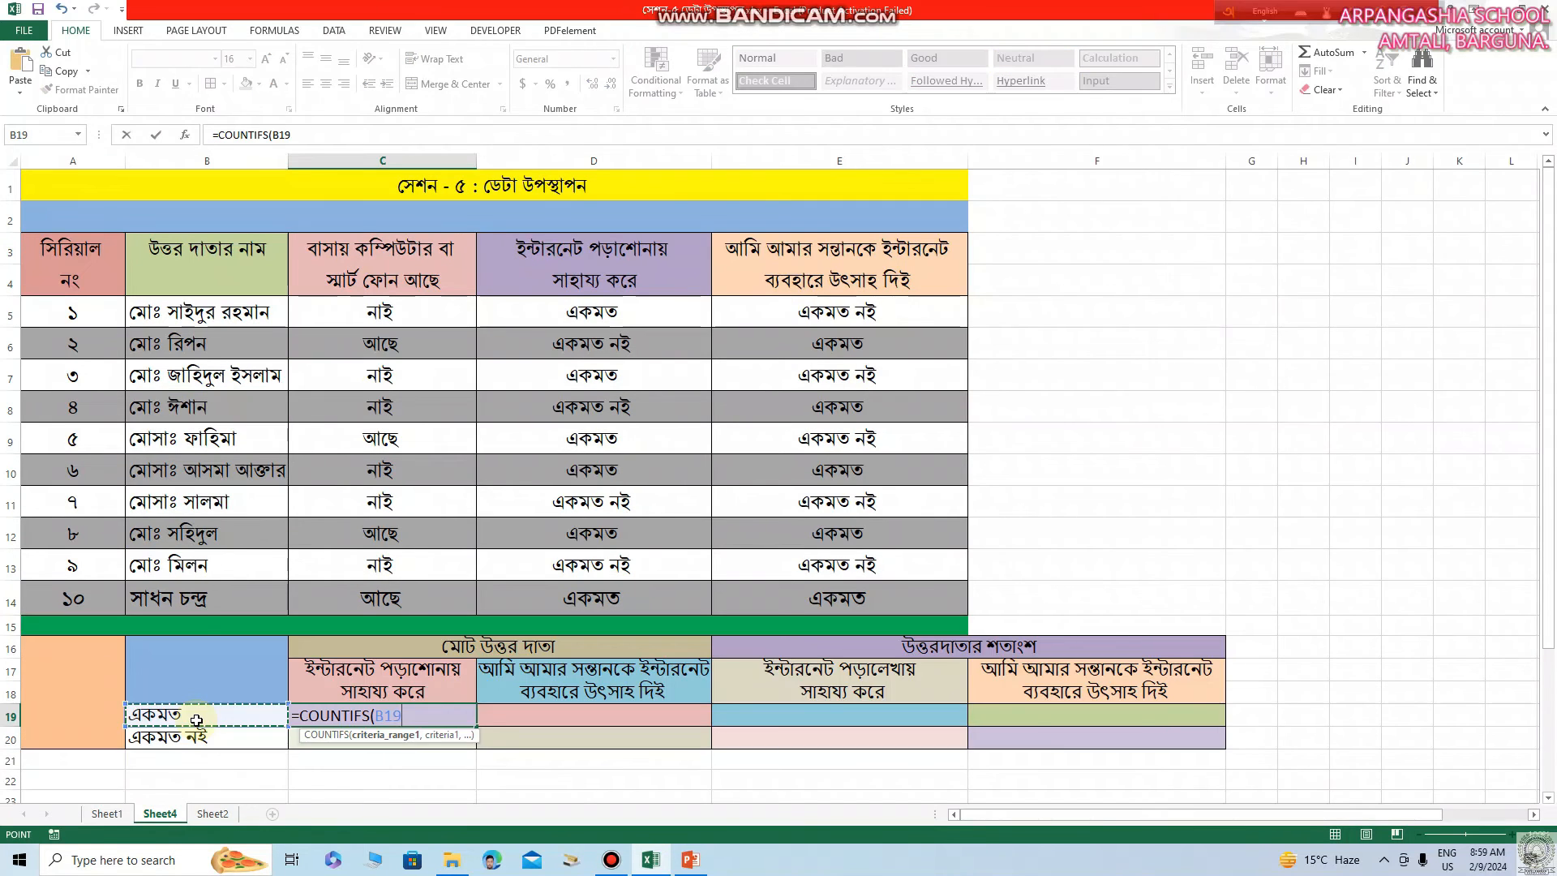
key(Escape)
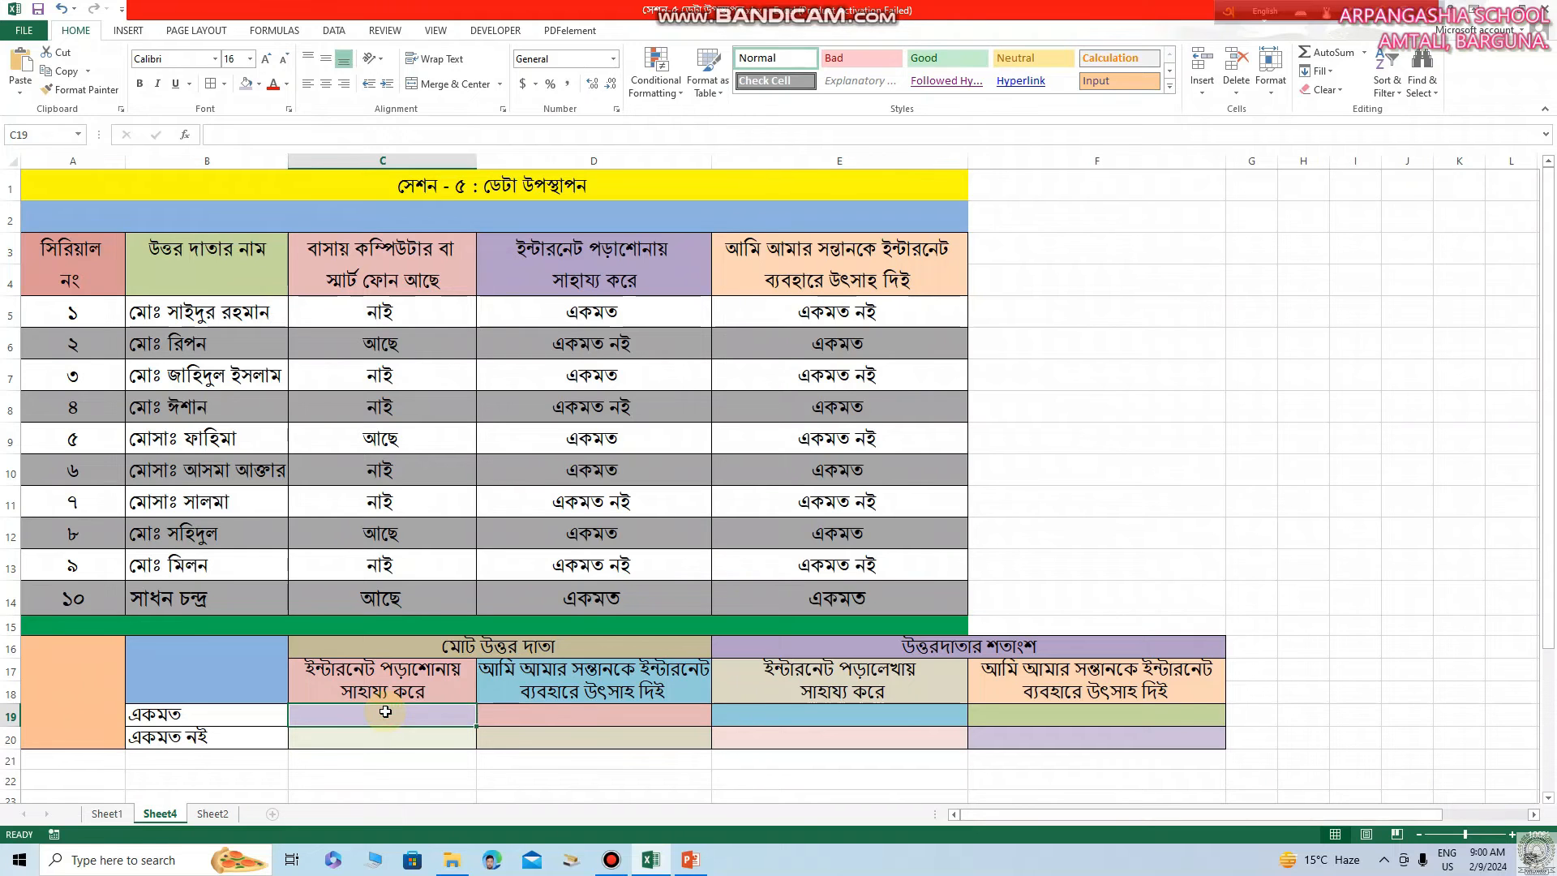
text(=)
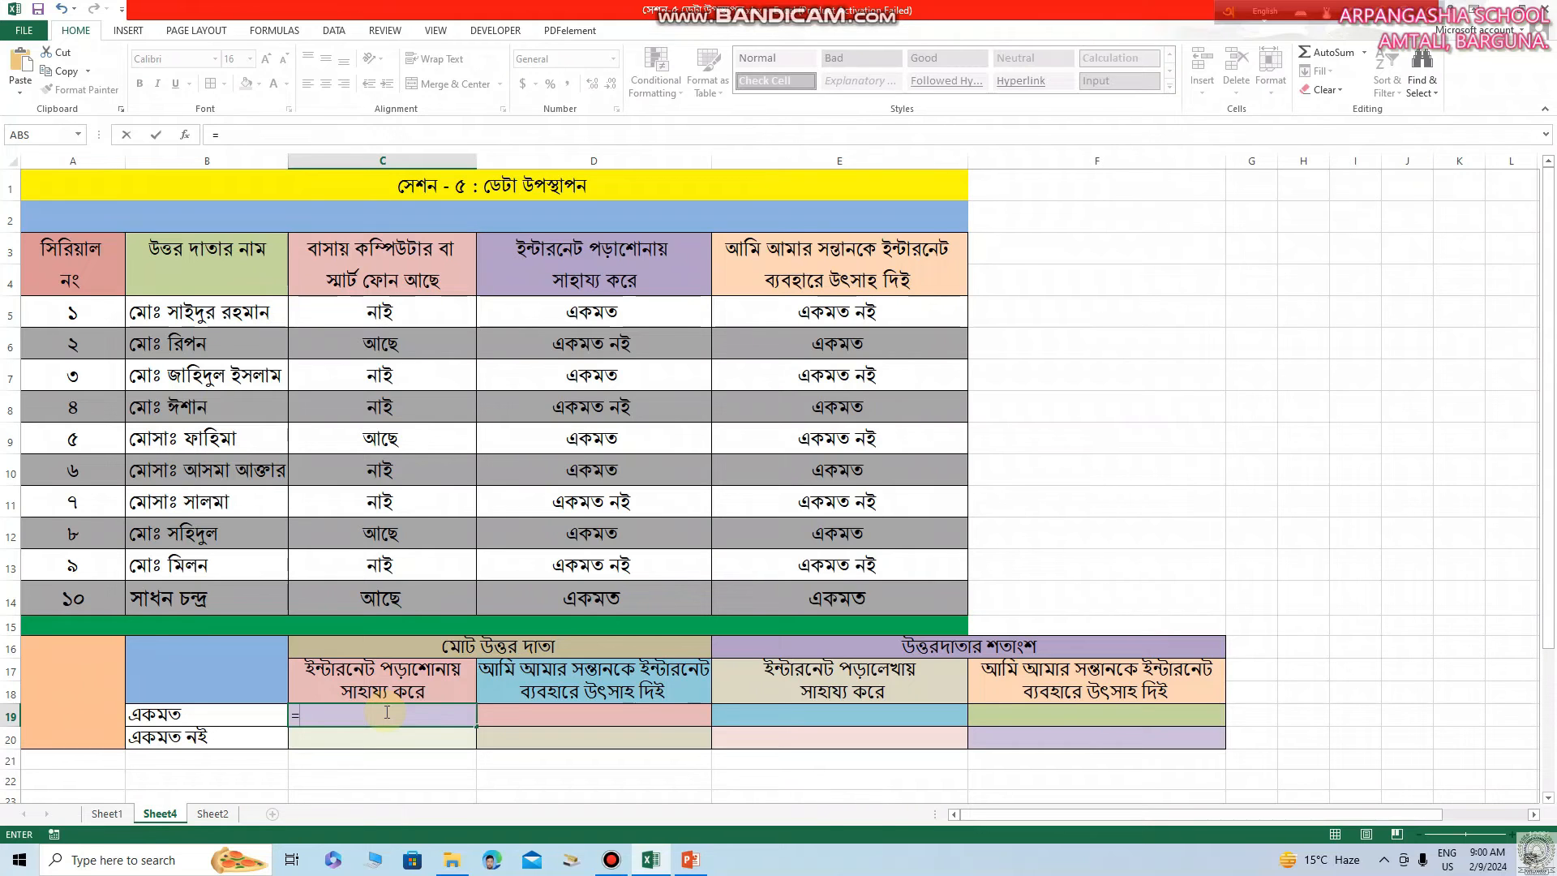
text(cou)
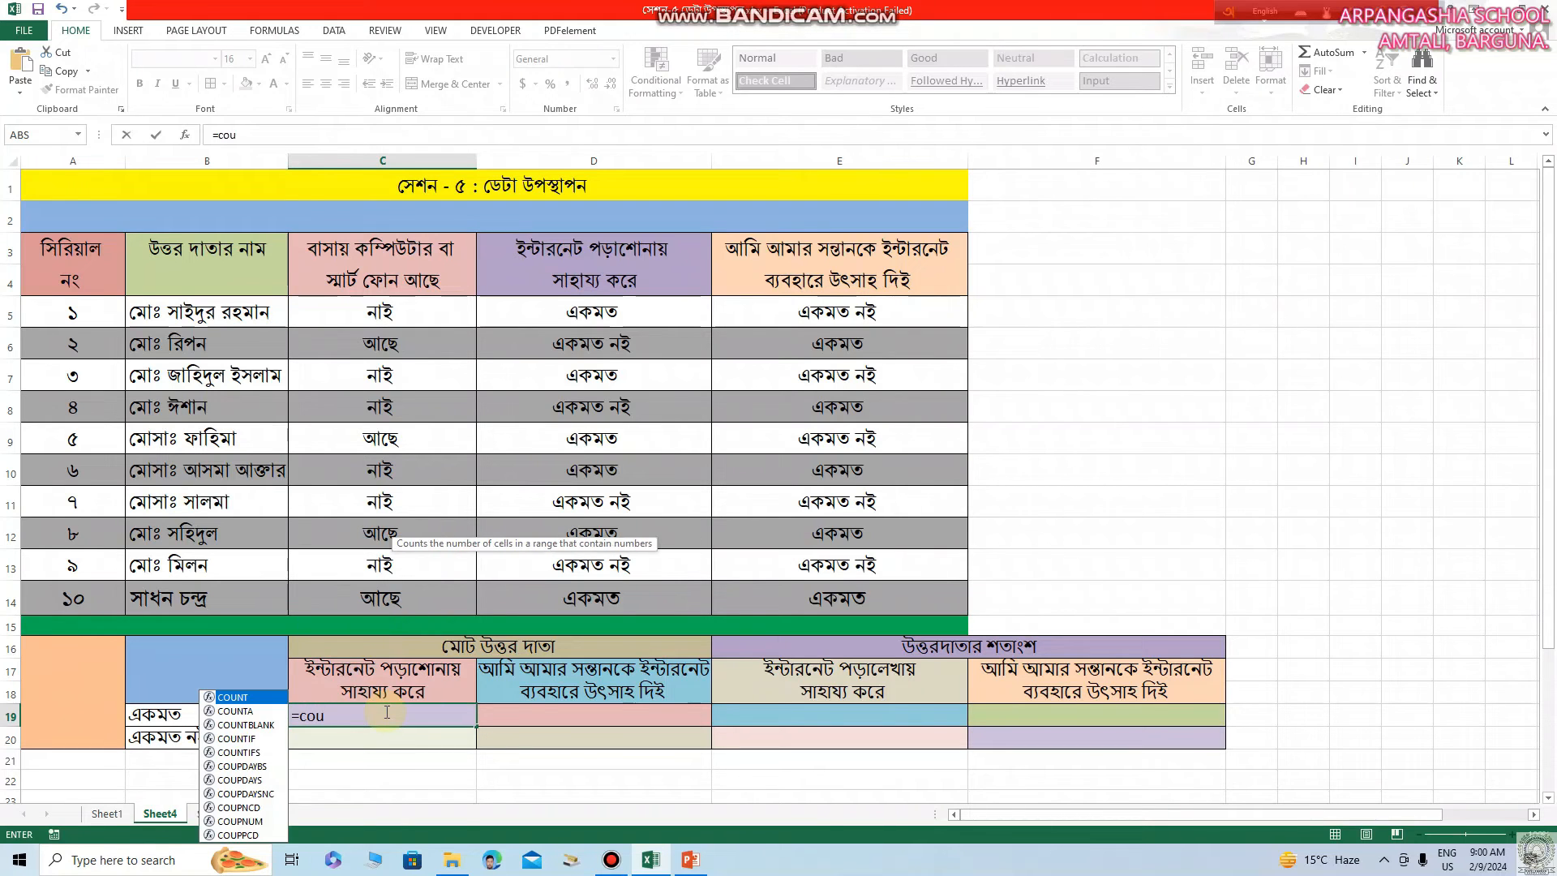
double_click(252, 752)
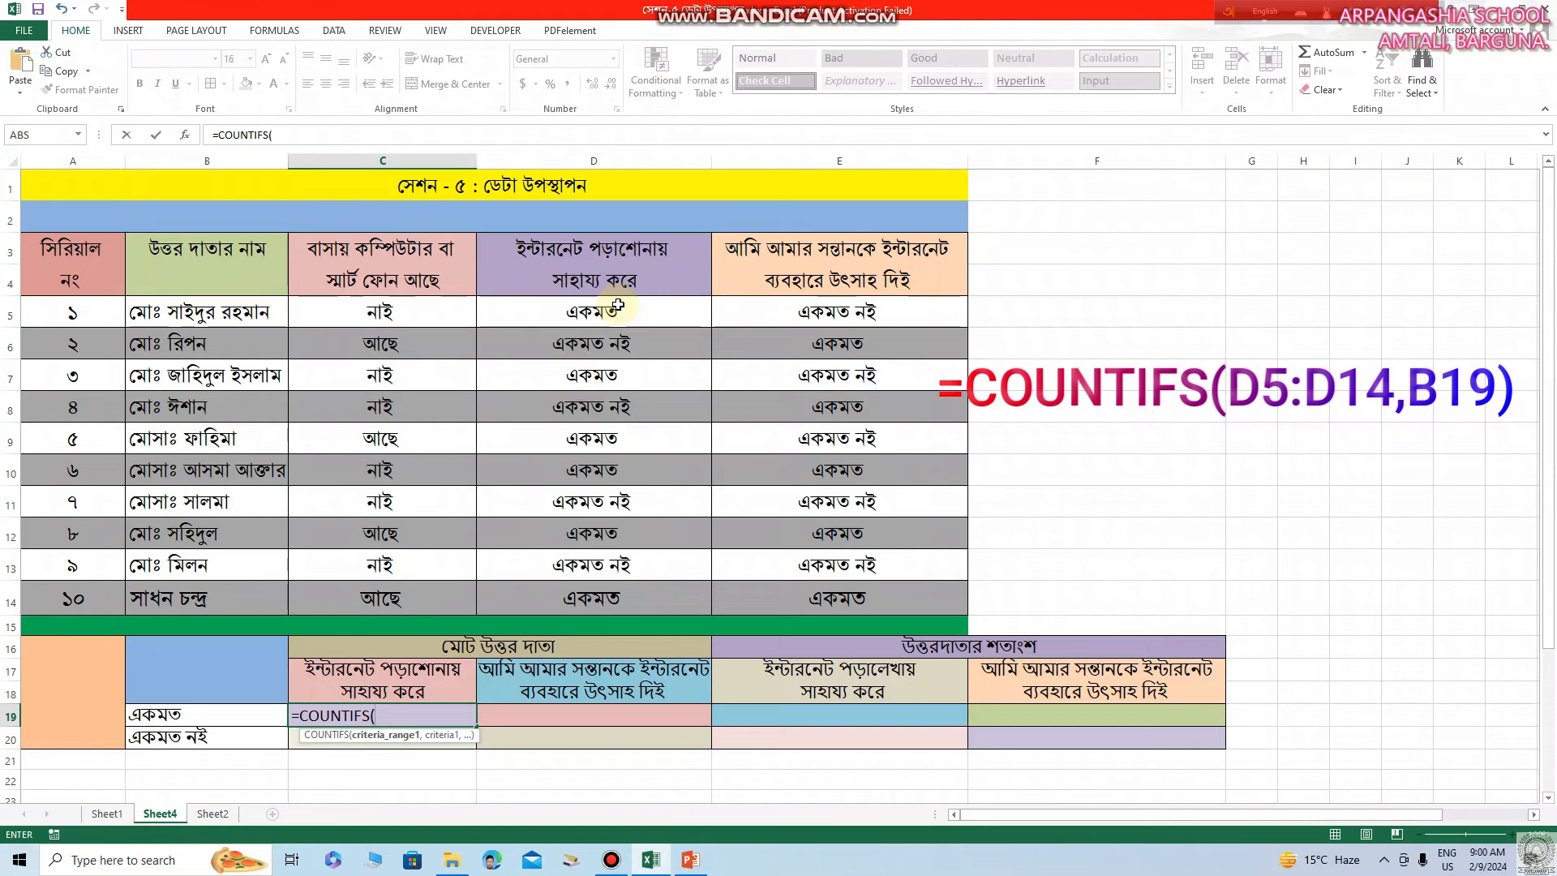
drag(618, 305, 632, 597)
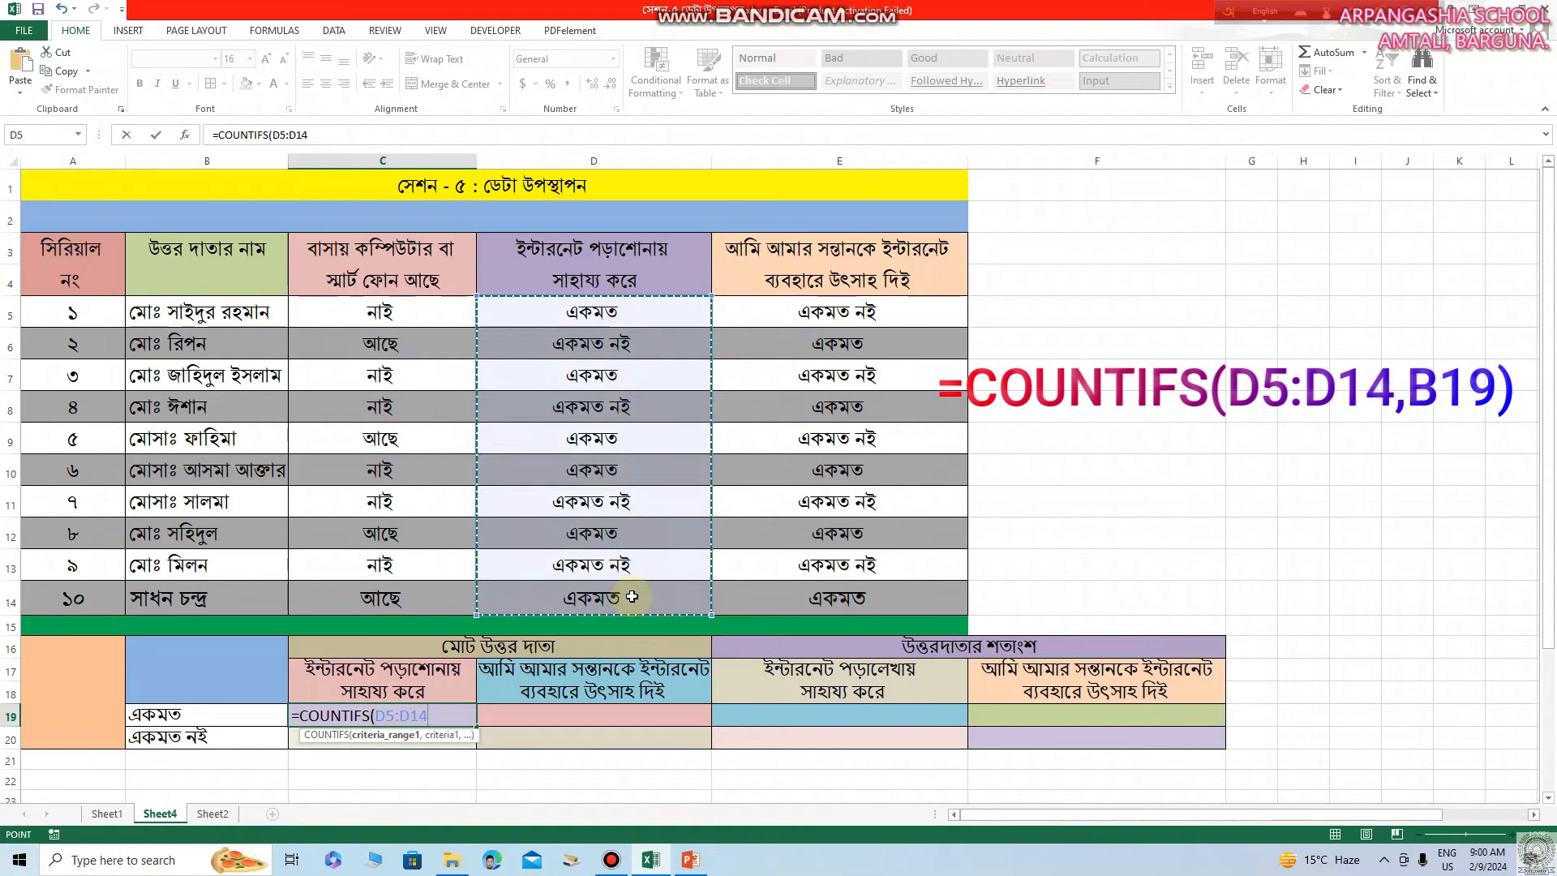
text(,)
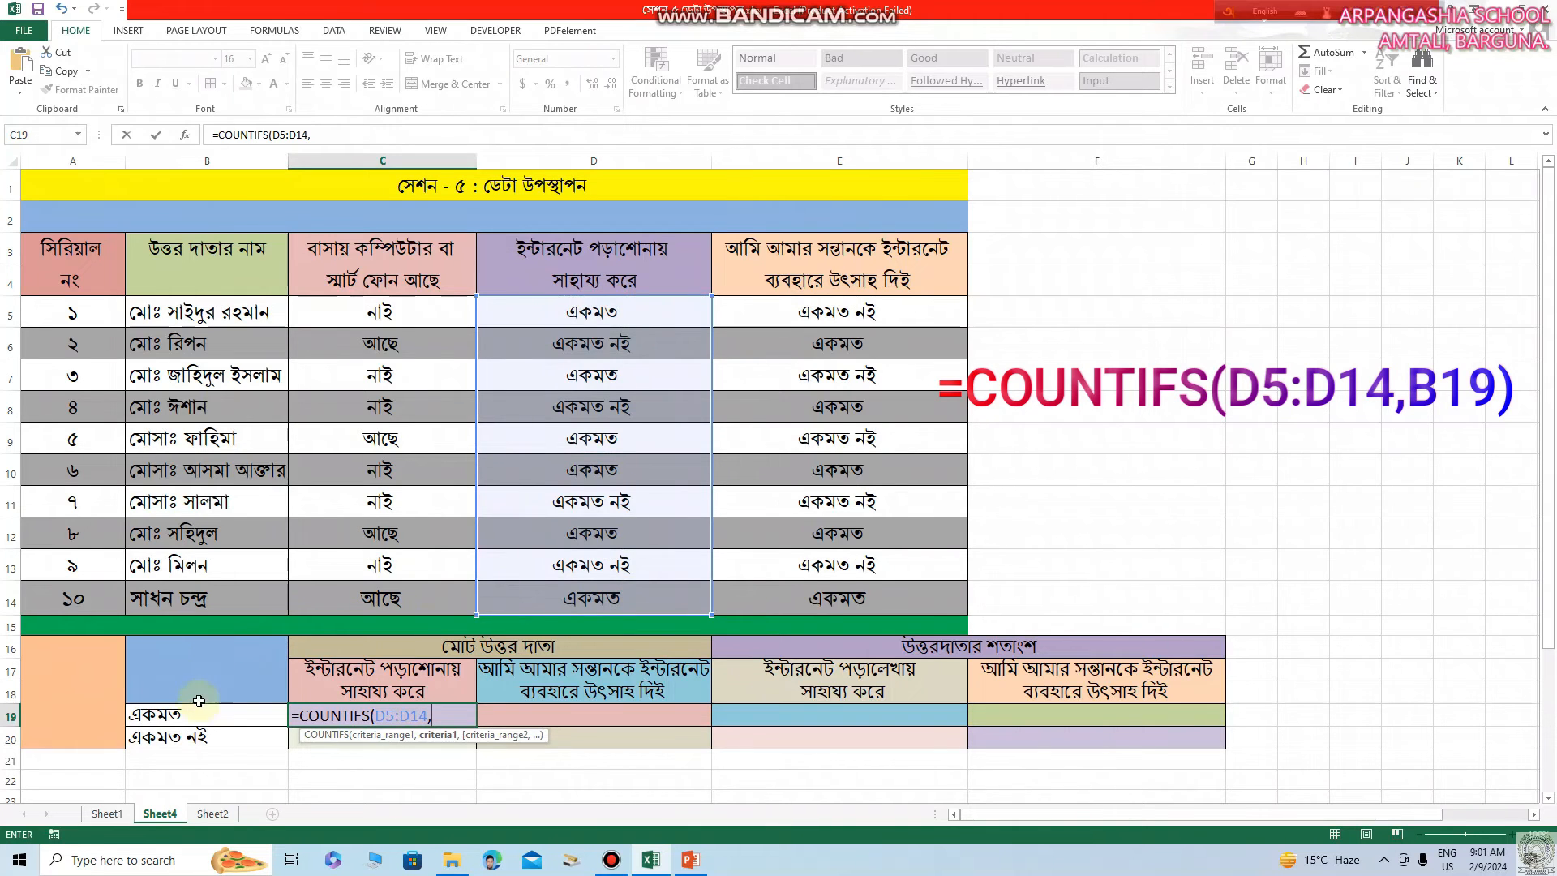
click(193, 714)
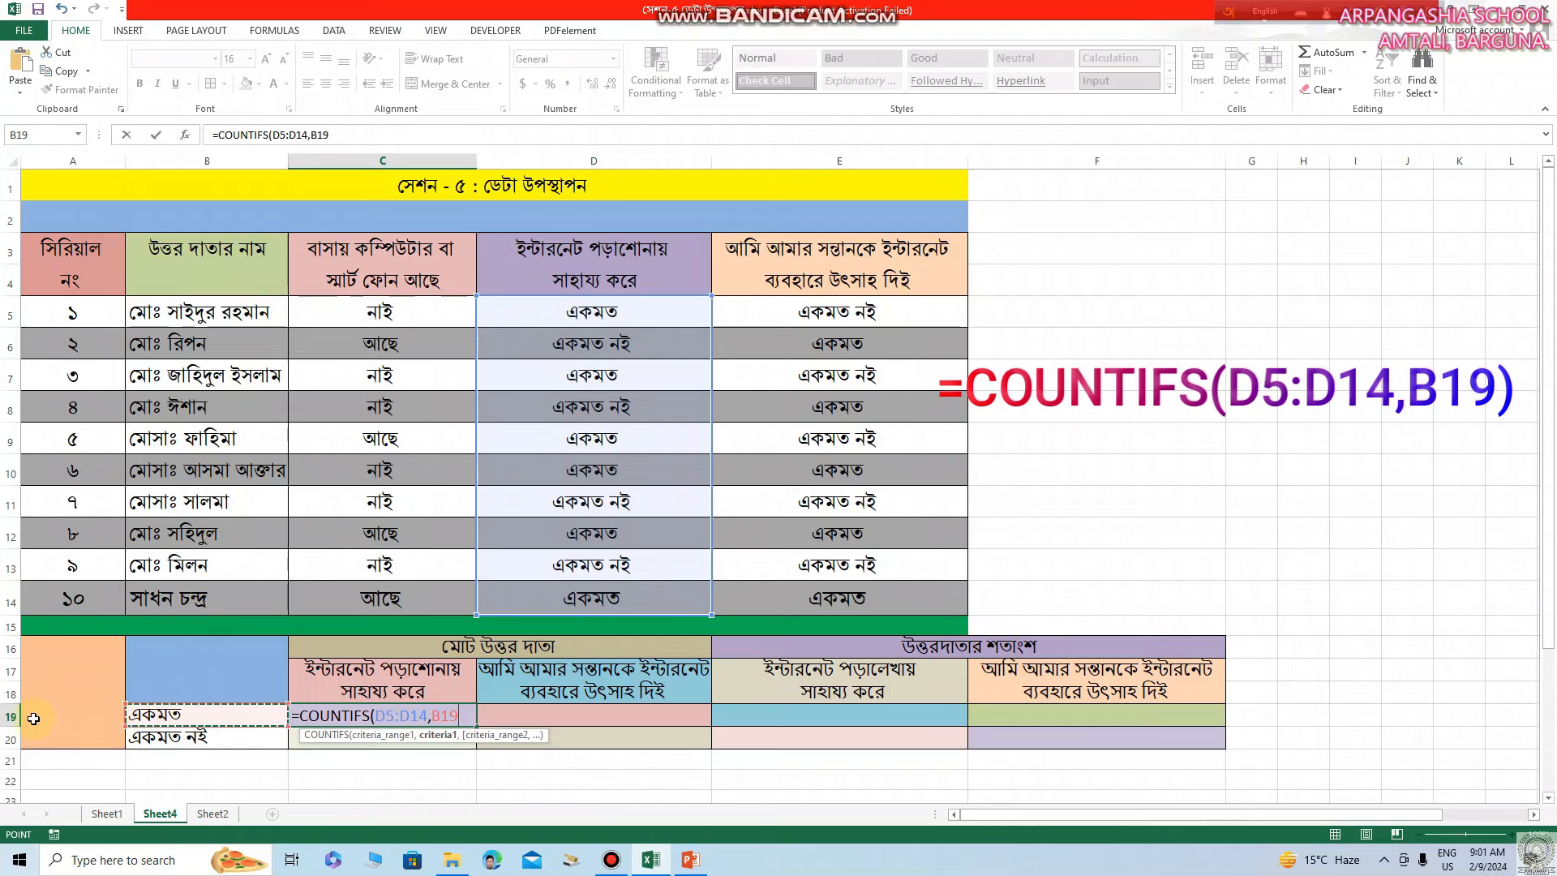
text())
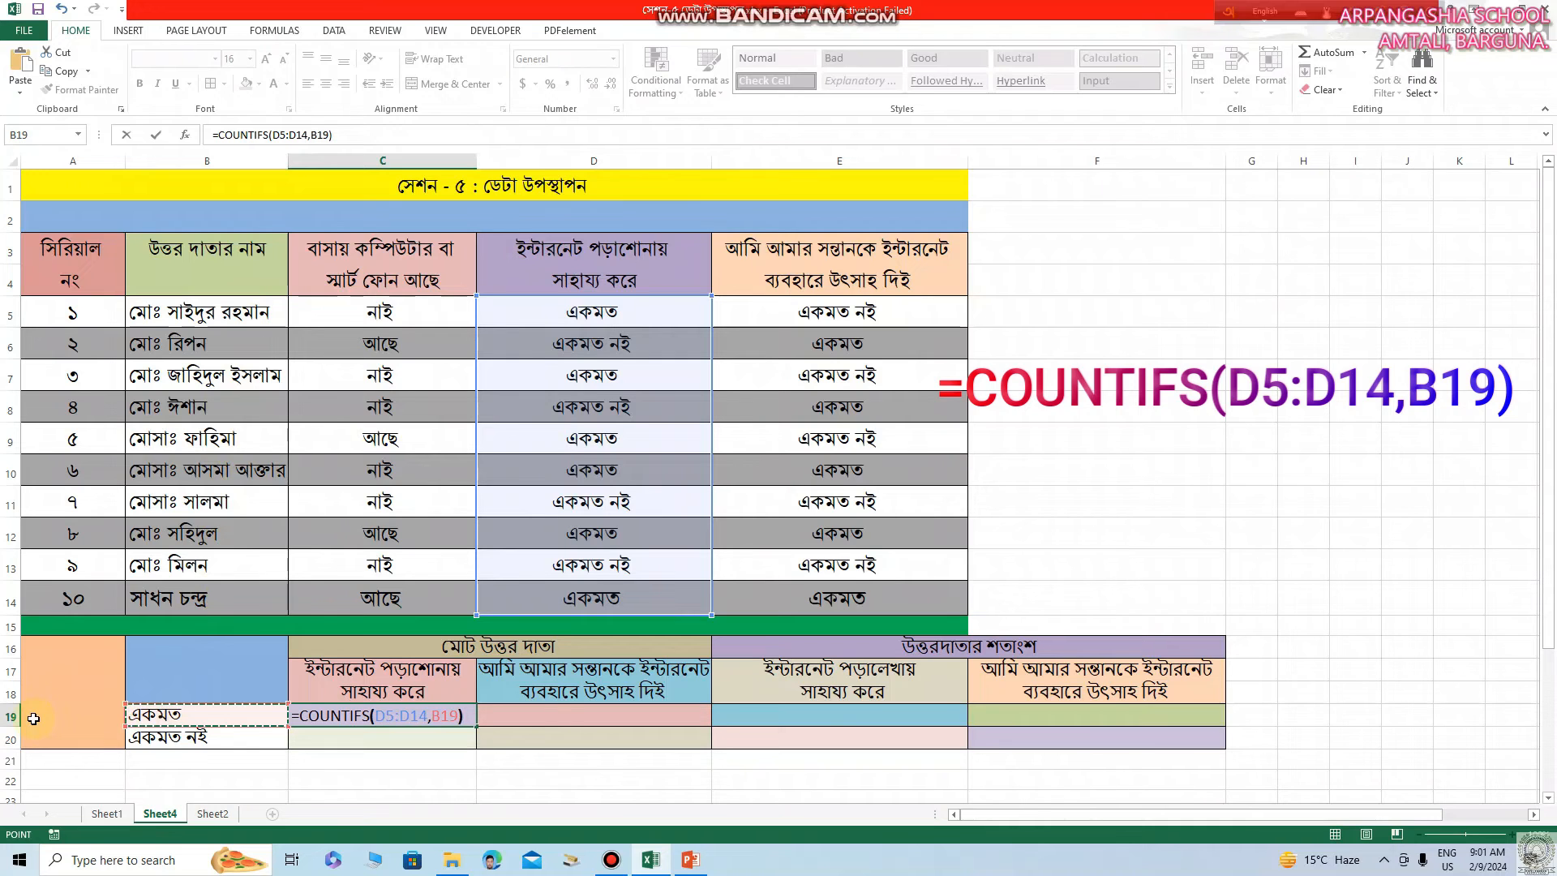
key(Return)
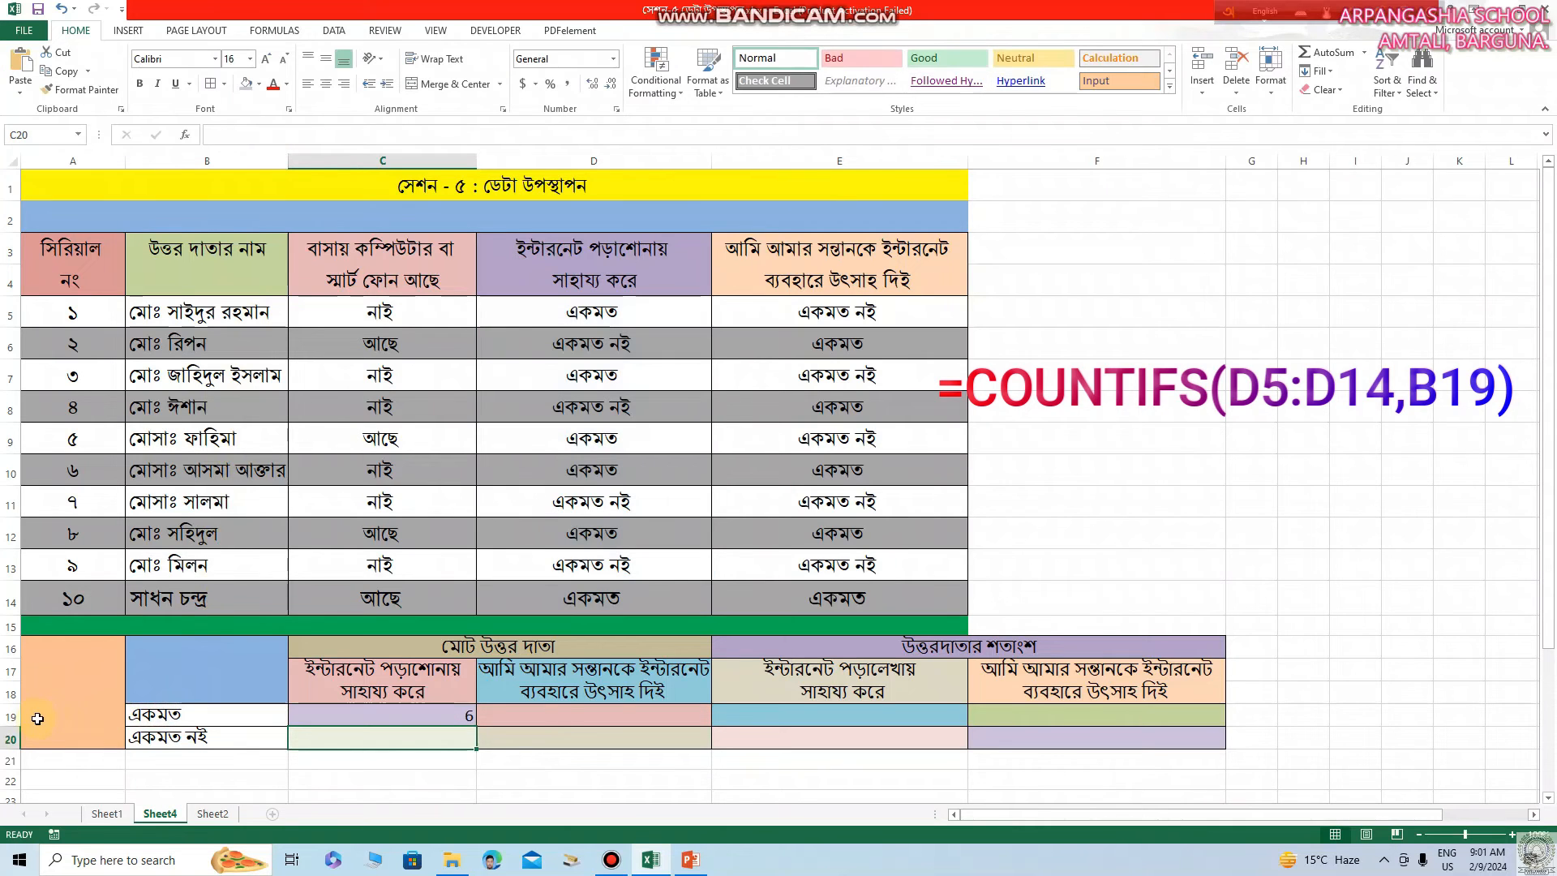
Fill the C19 formula down to C20 and center both counts horizontally.
click(416, 714)
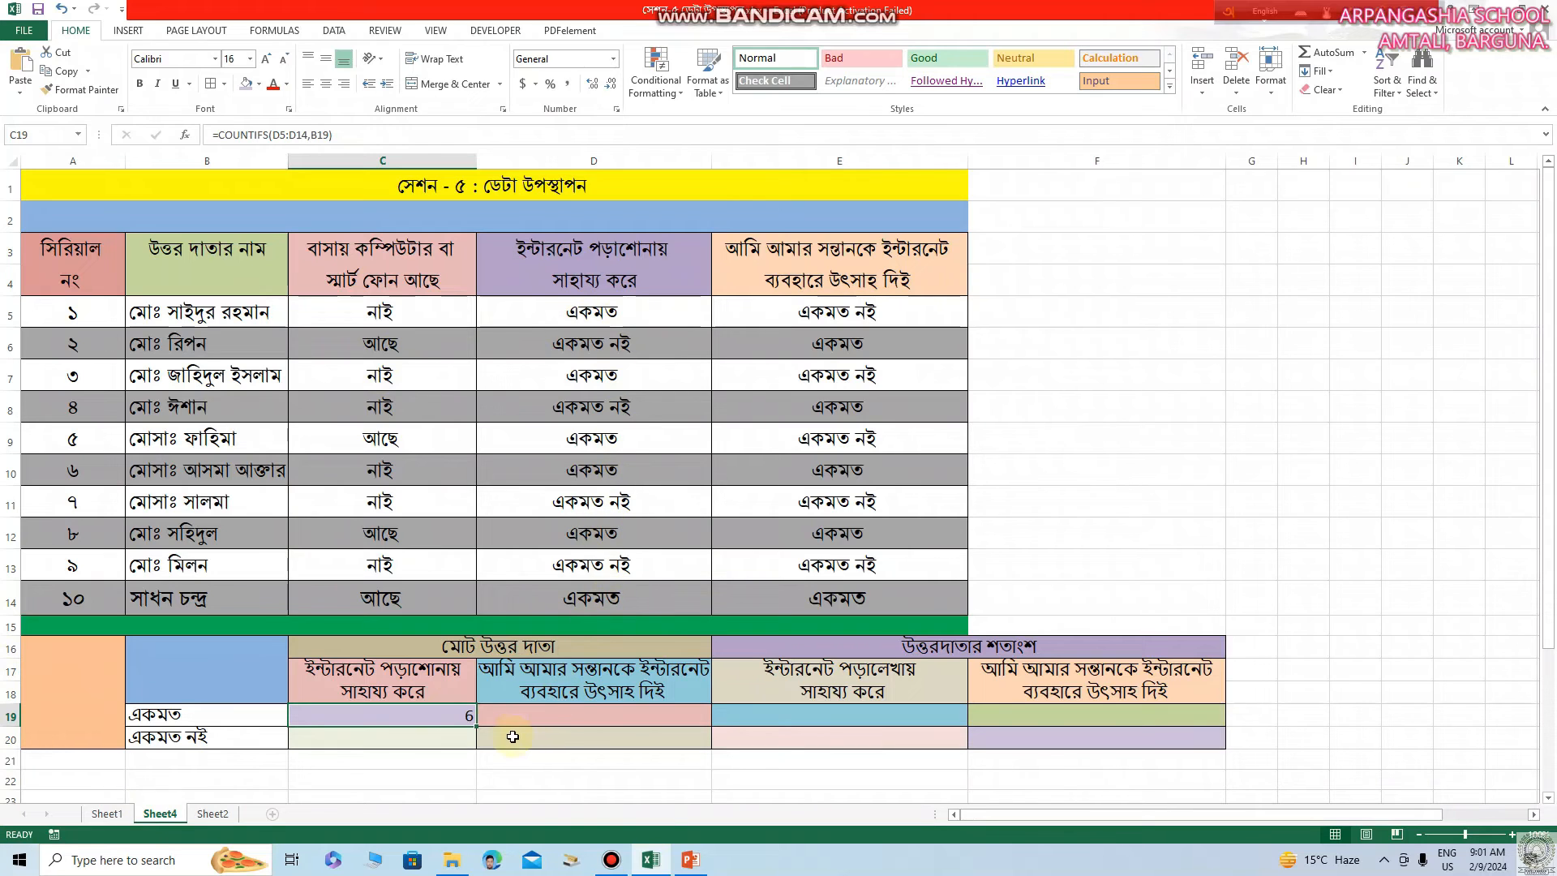
drag(476, 727, 475, 742)
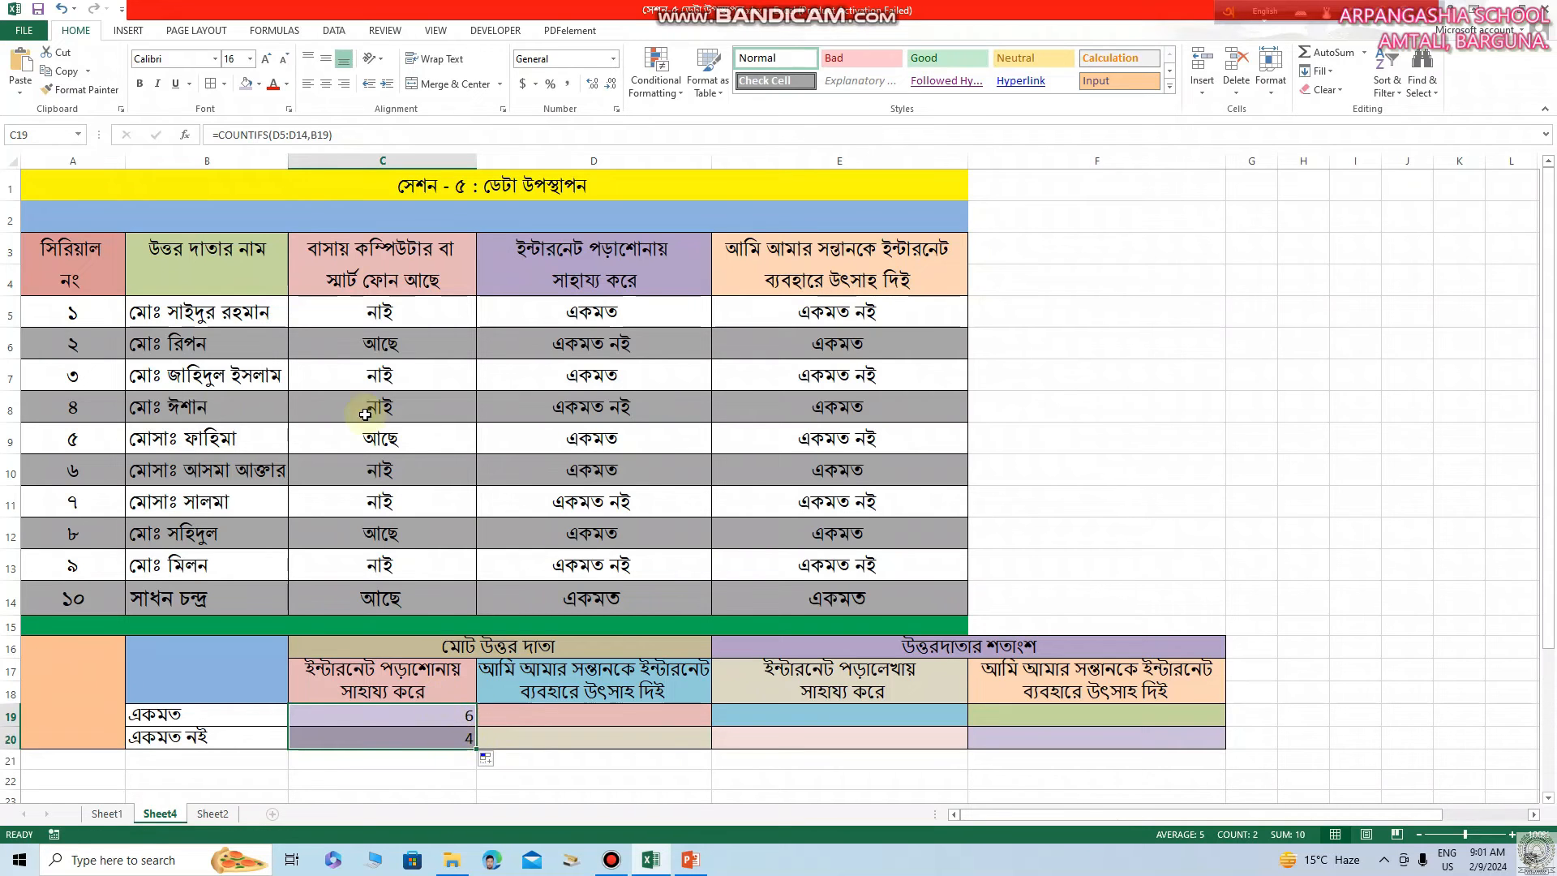
click(325, 84)
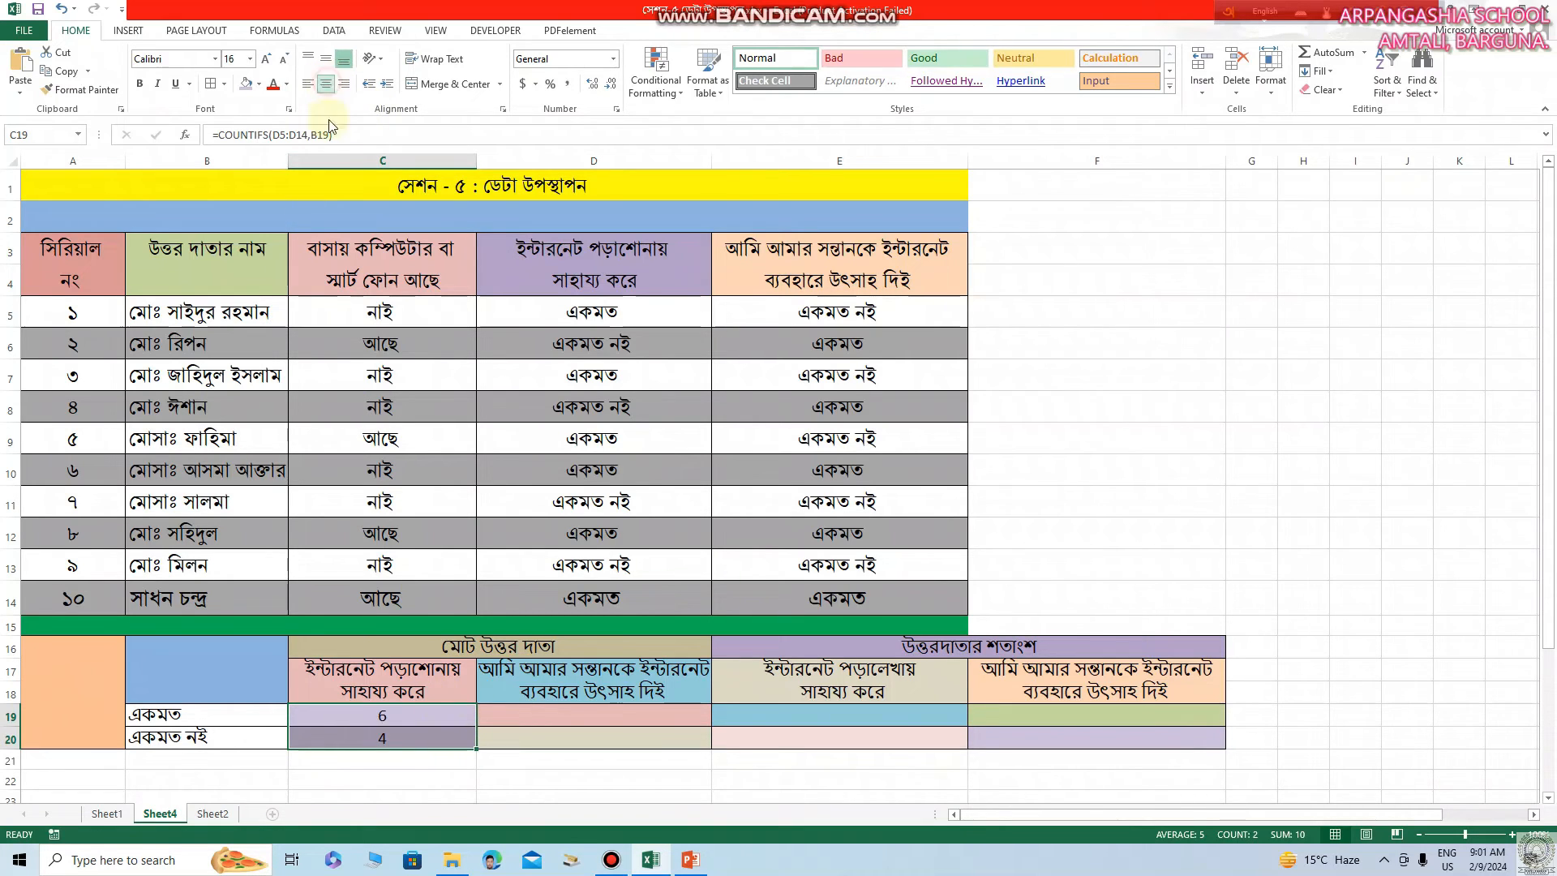
Enter =COUNTIFS(E5:E14,B19) in D19 to count the একমত answers of column E, and reselect D19.
click(597, 717)
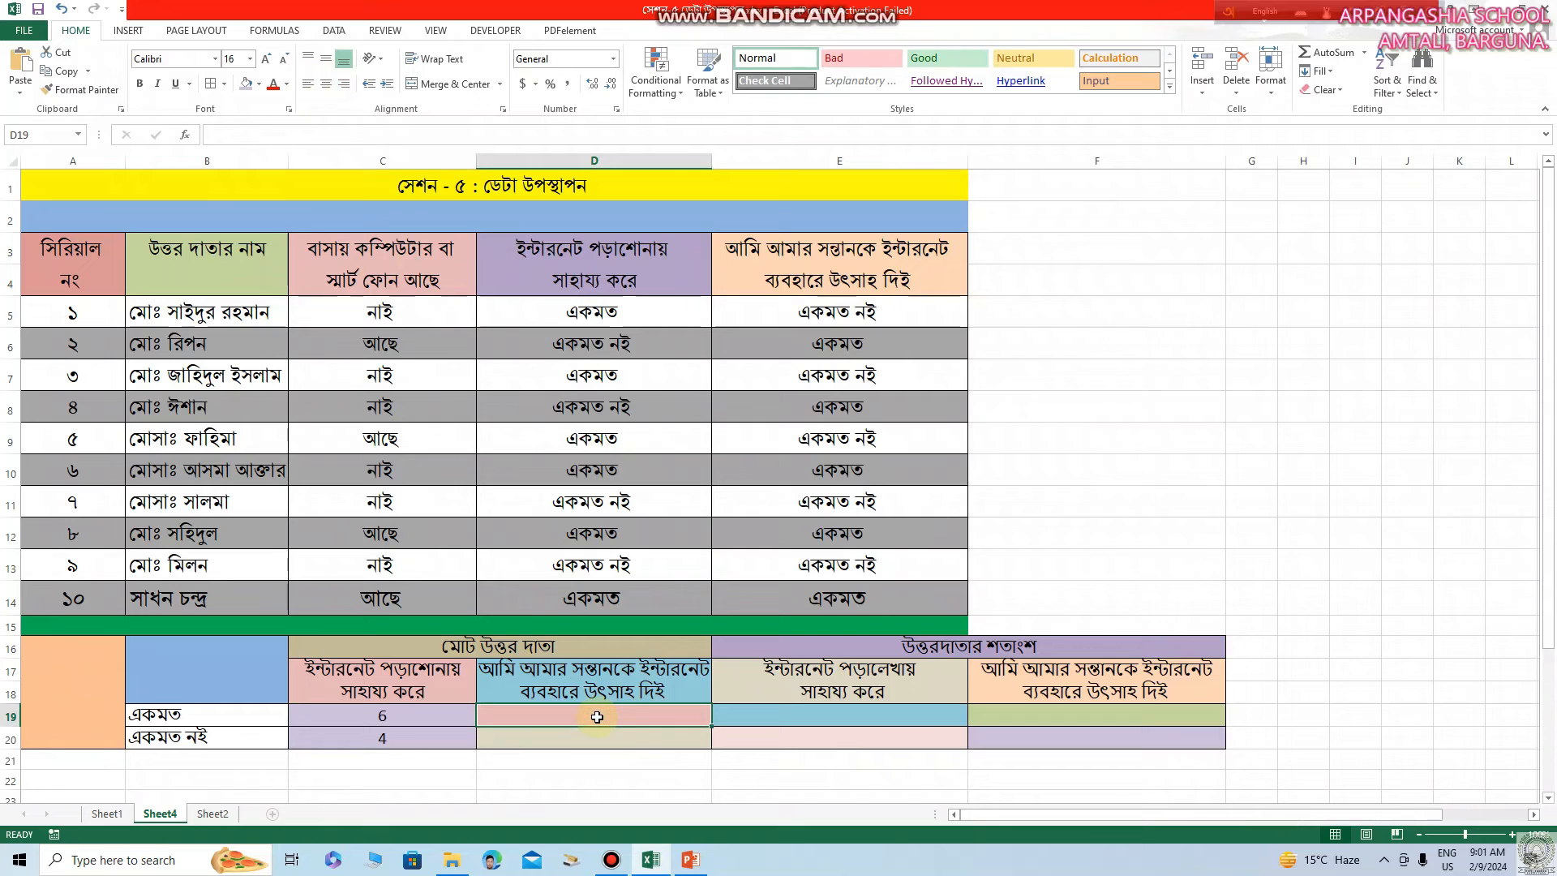
text(=)
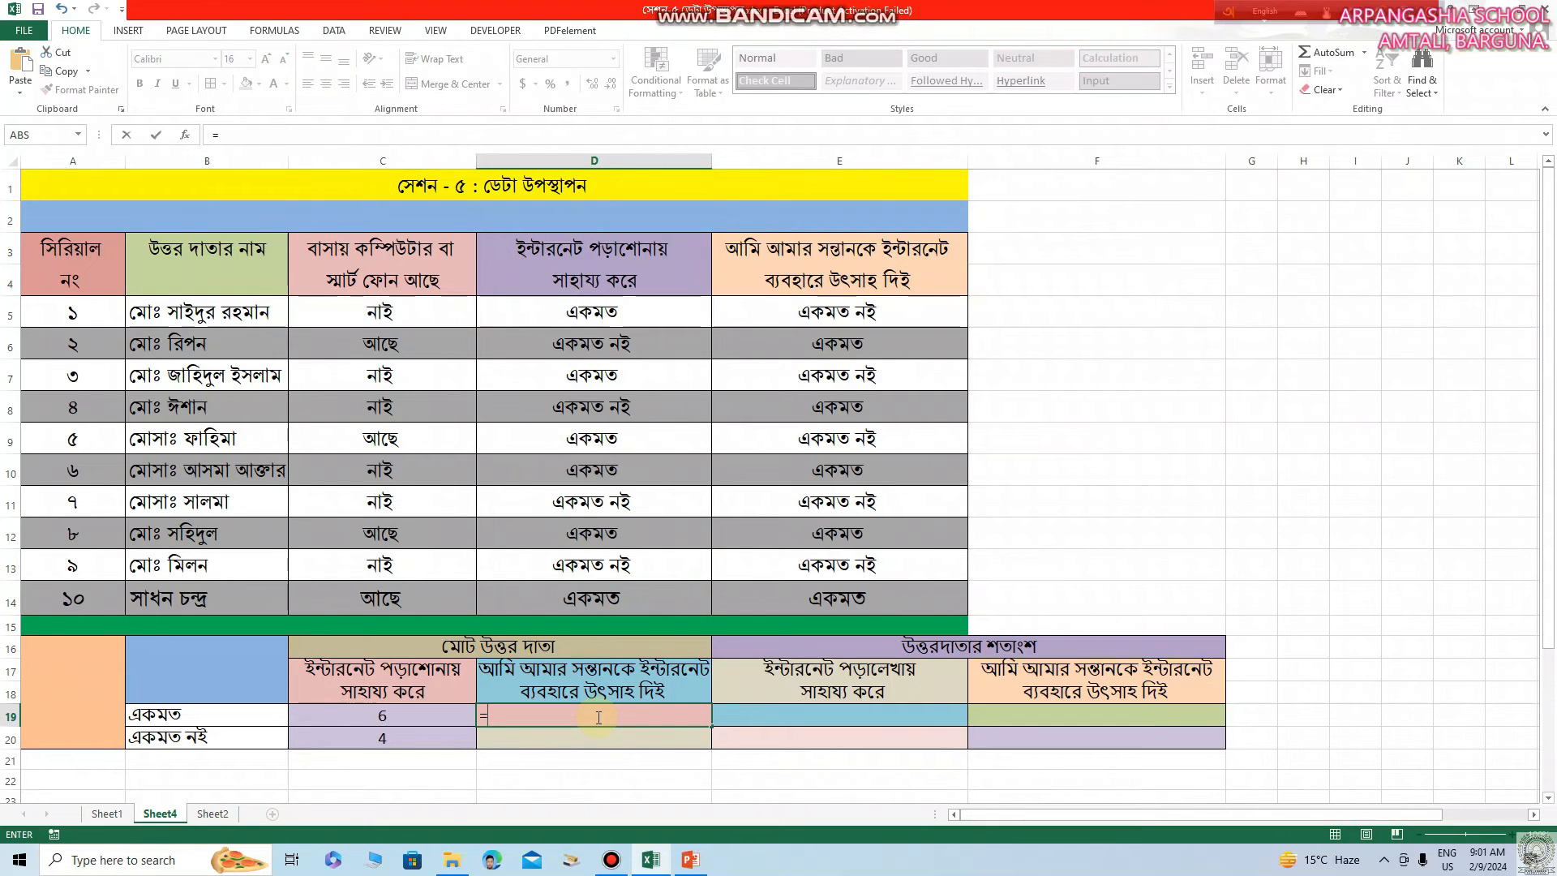
text(cou)
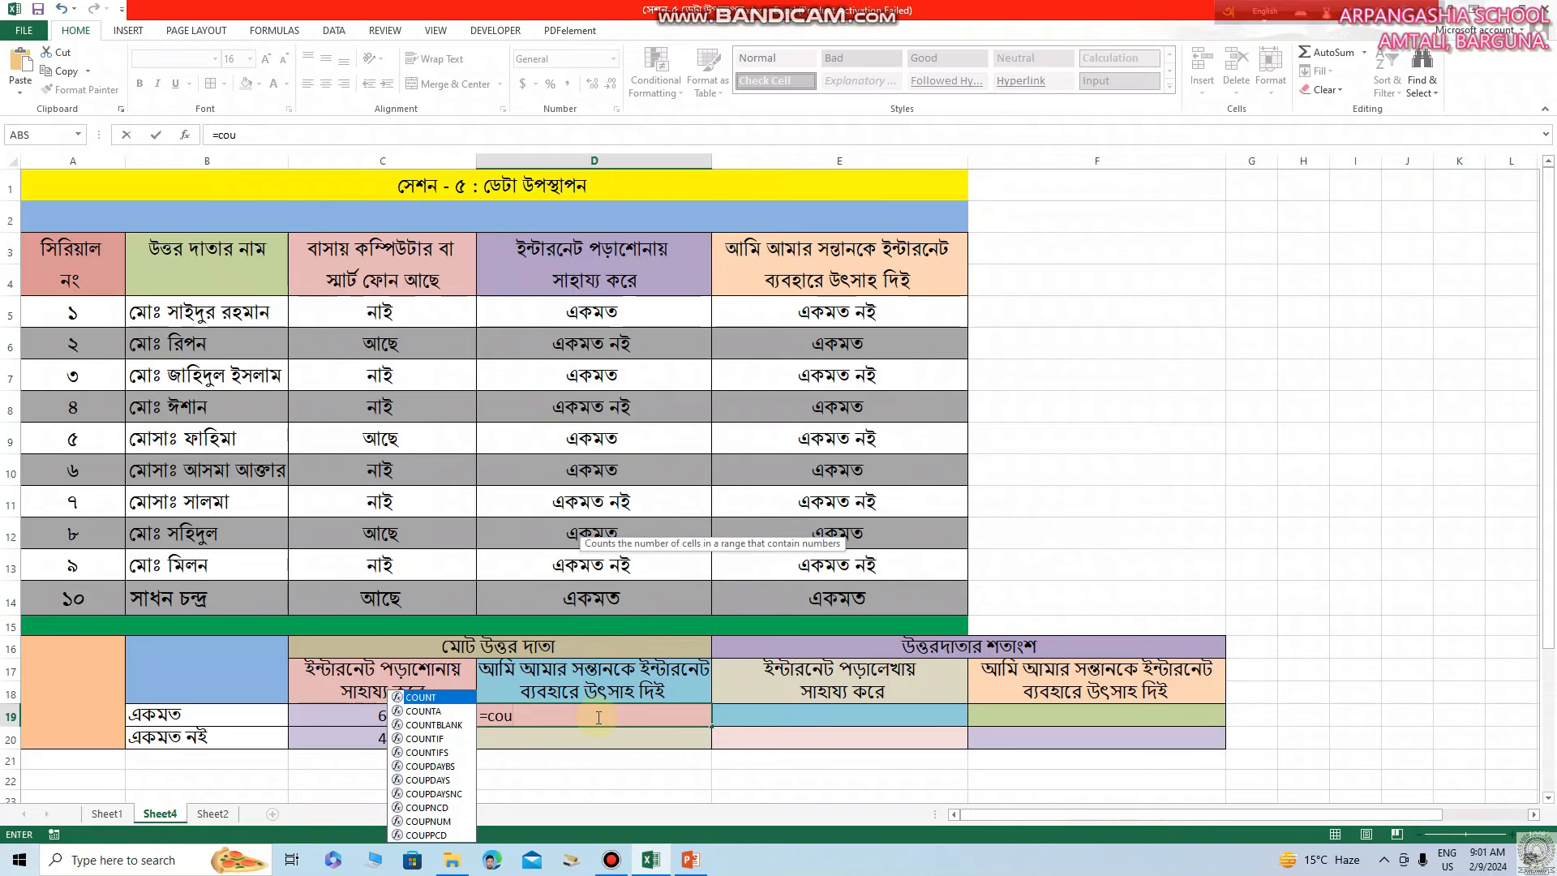
click(448, 752)
double_click(448, 753)
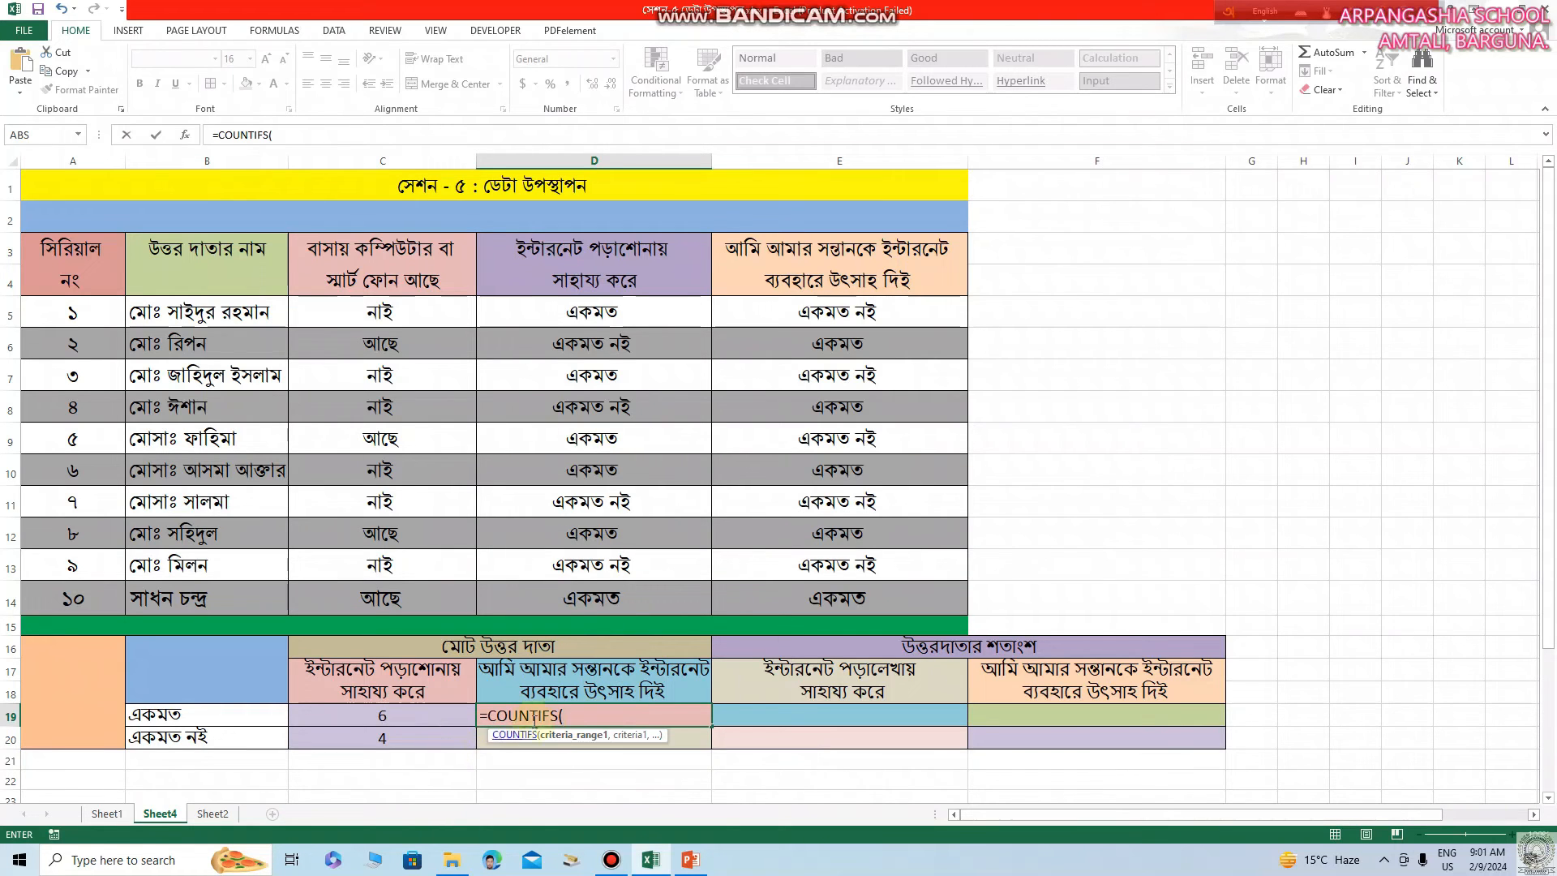
click(822, 308)
drag(830, 341, 812, 593)
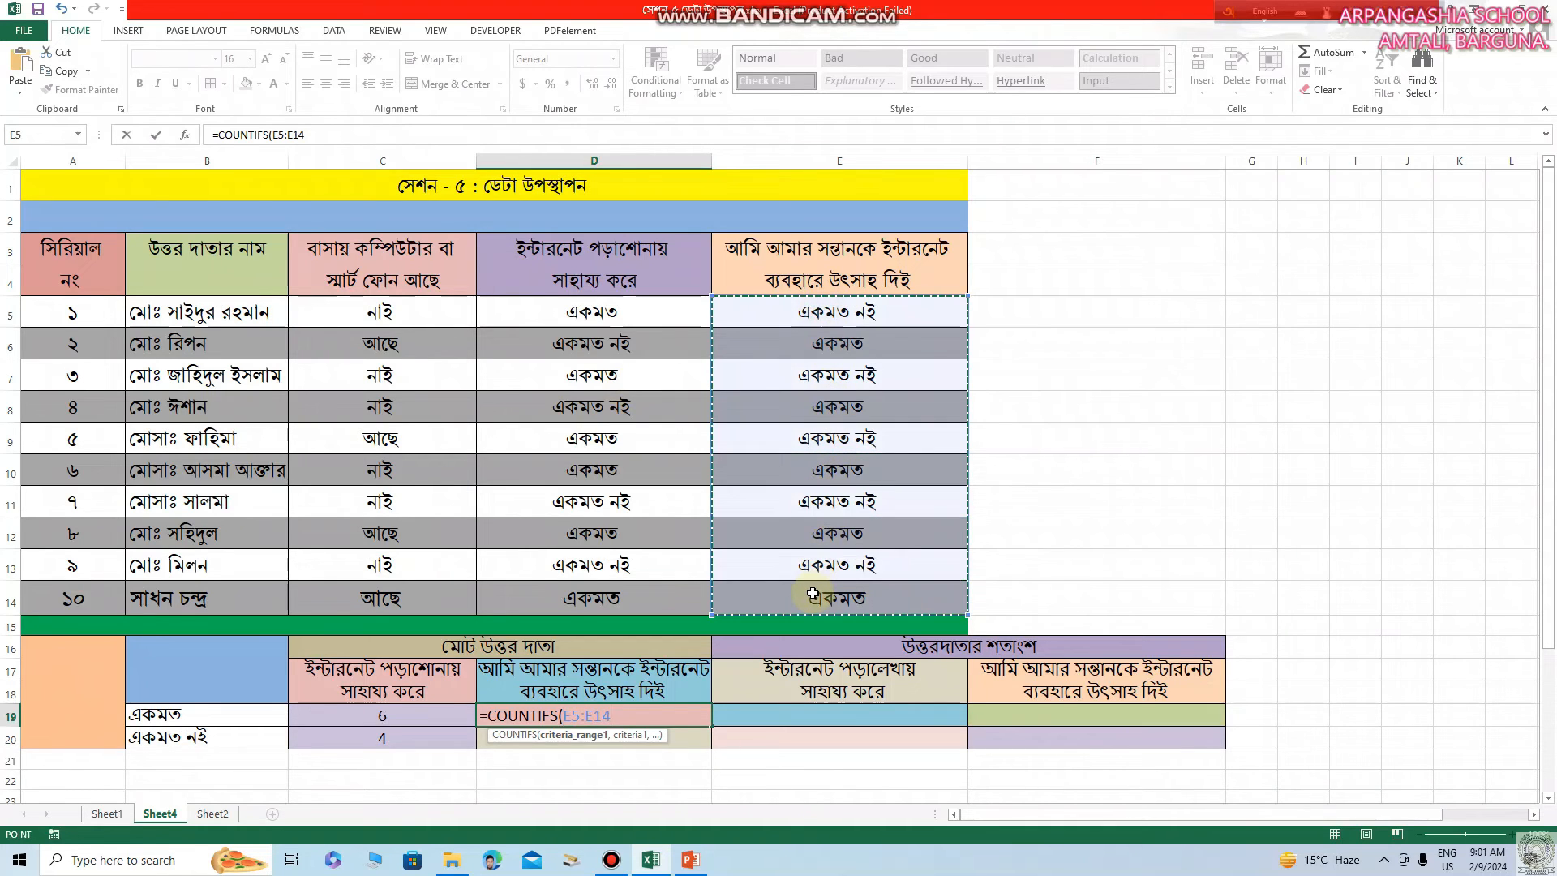
text(,)
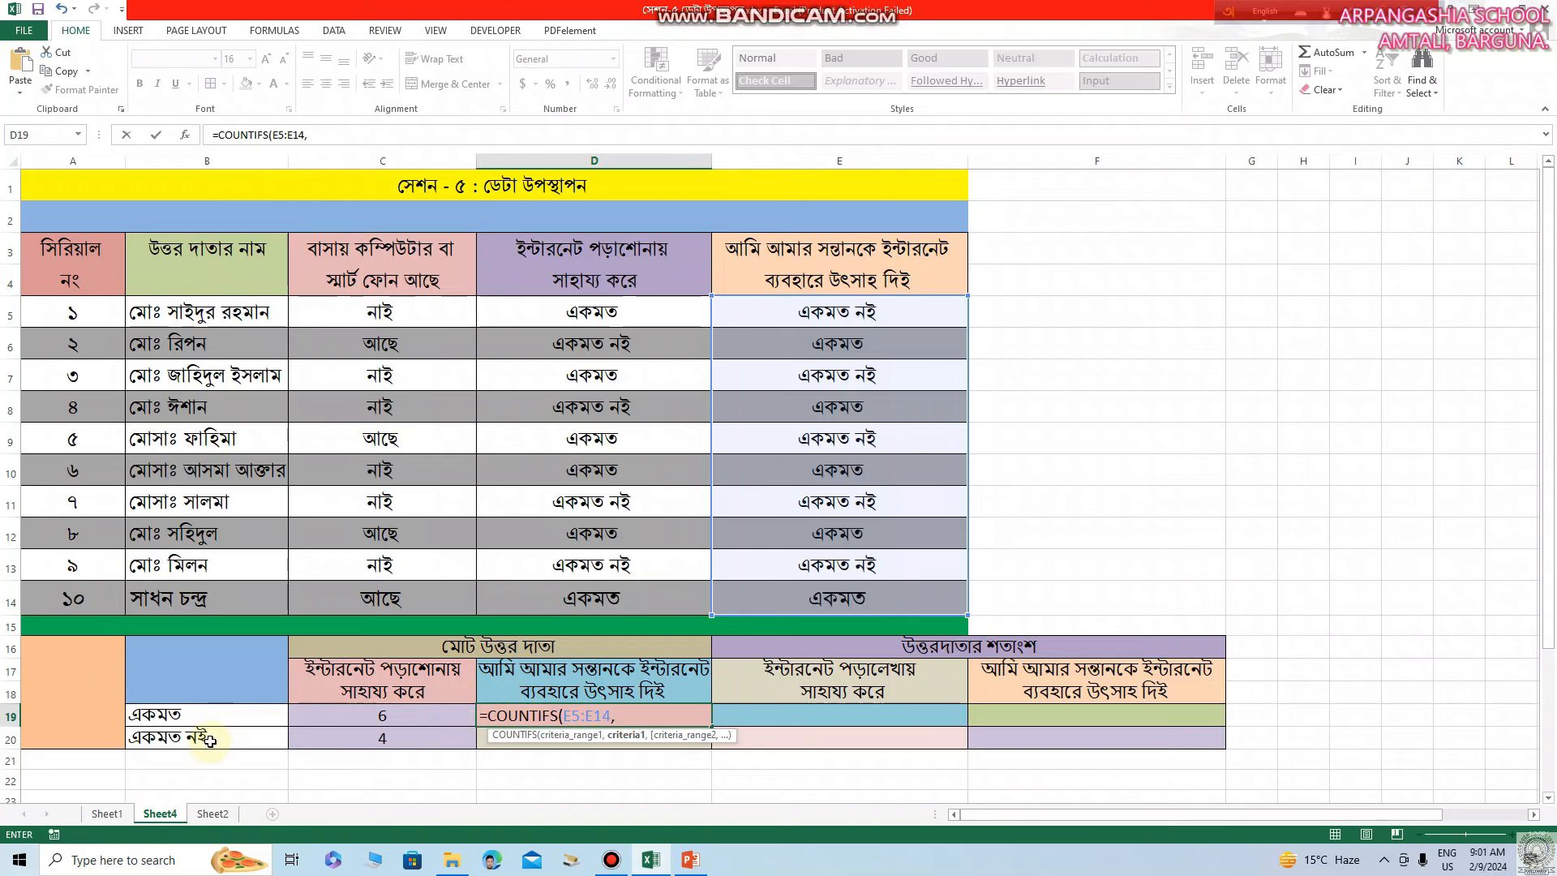
click(228, 718)
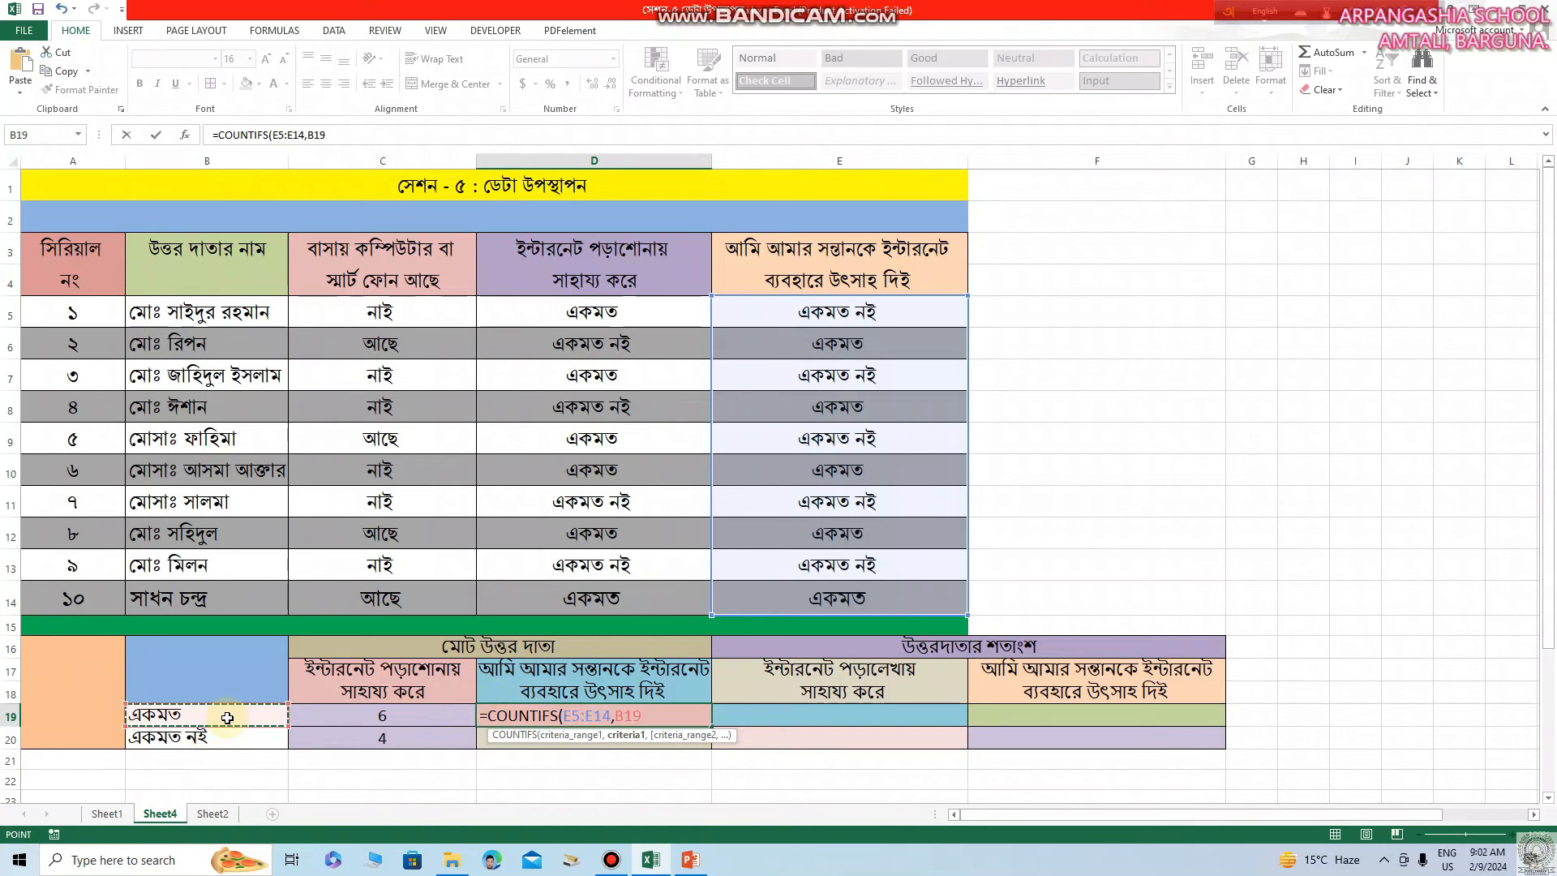
key(Return)
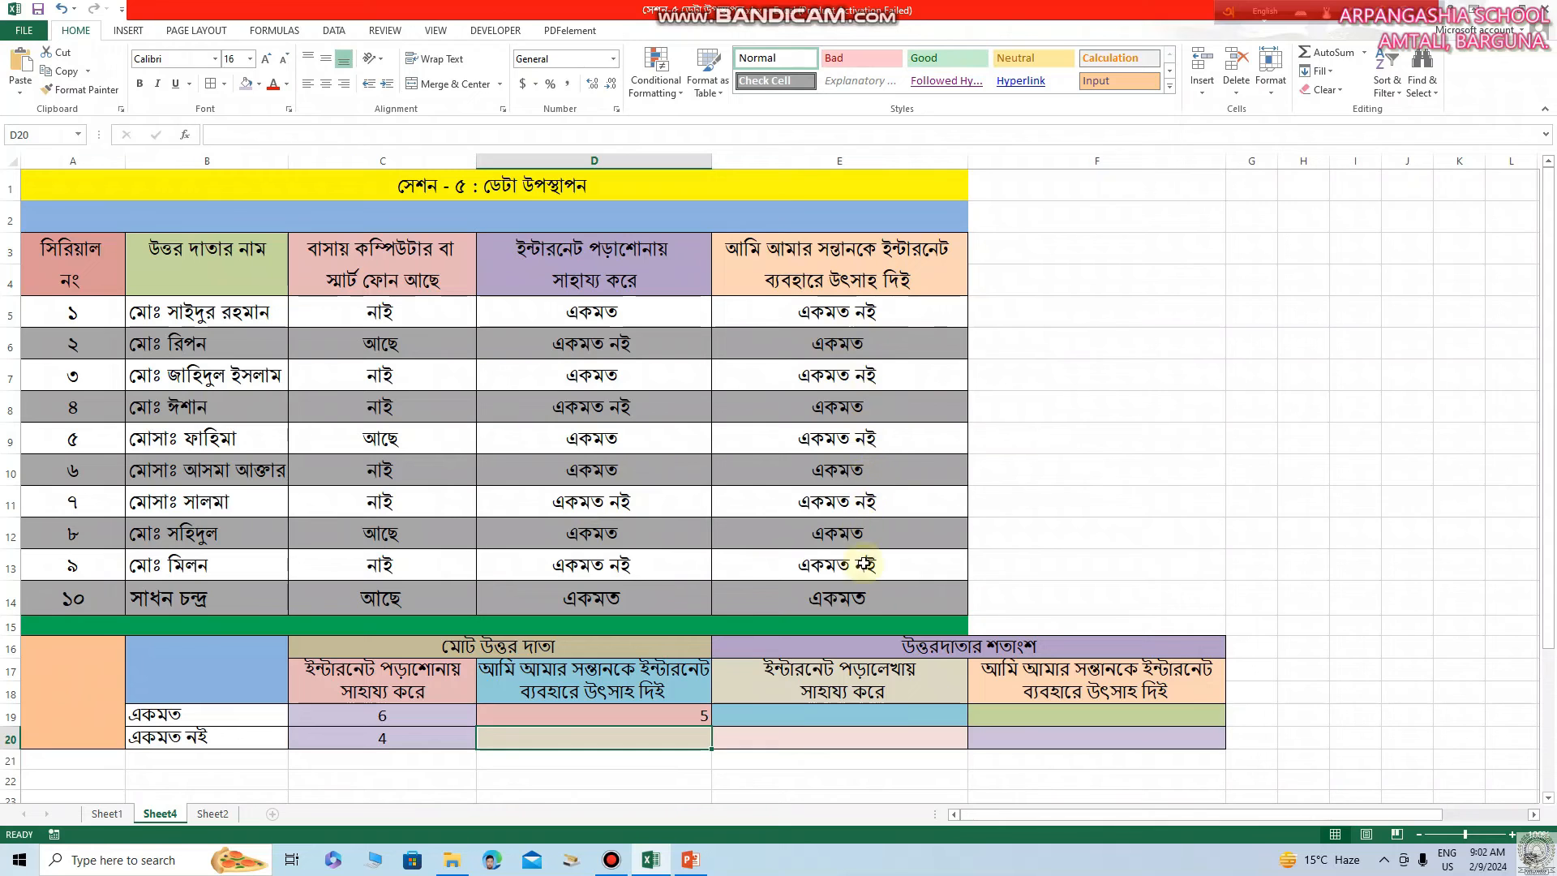
click(699, 713)
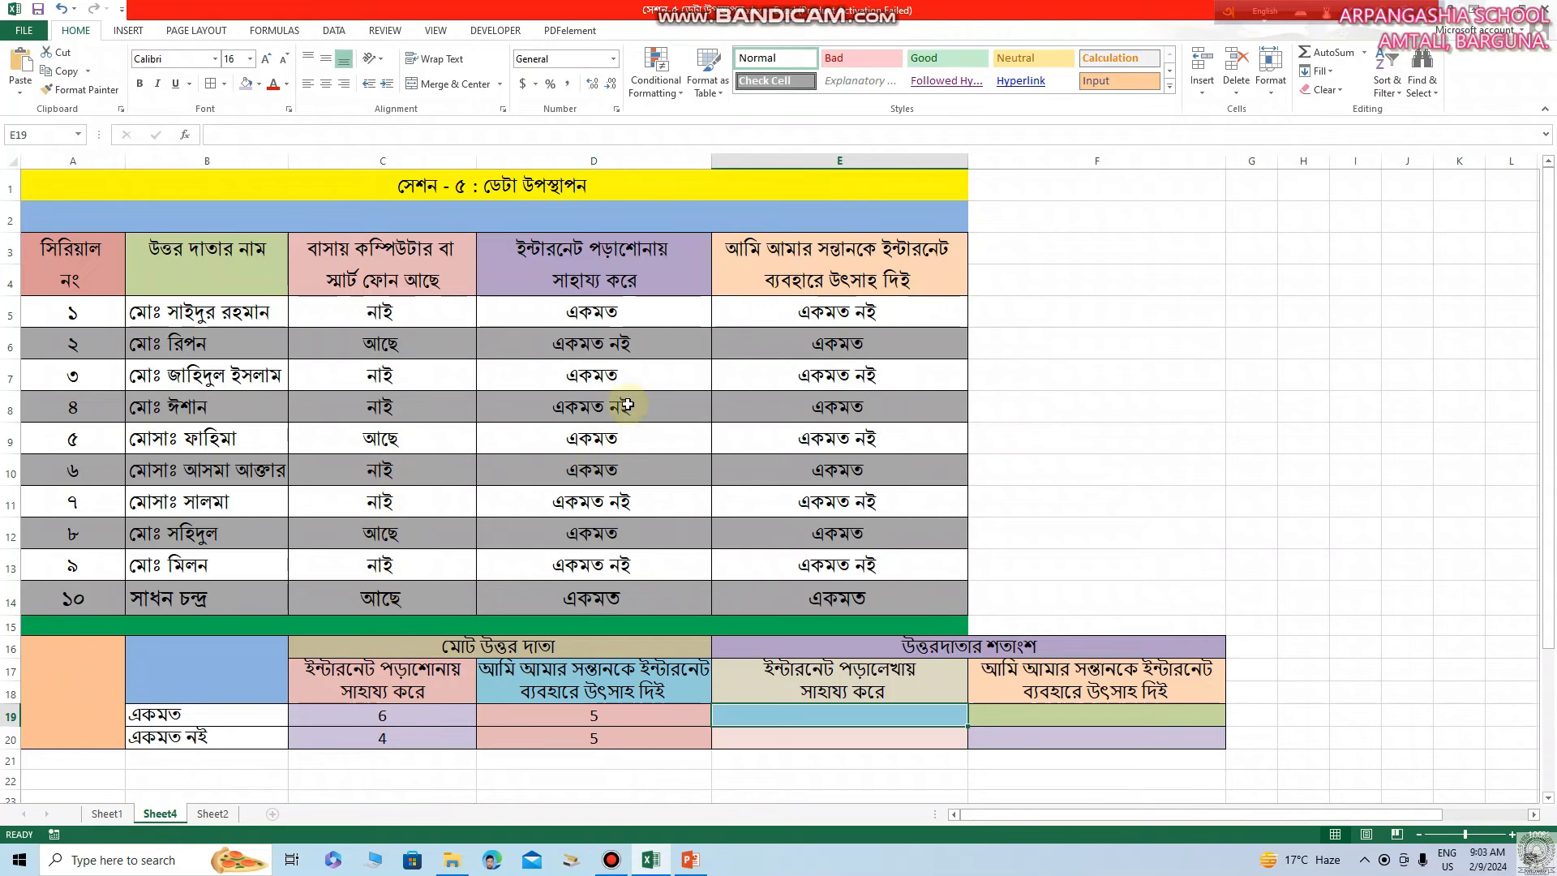
Change the answer in D6 to একমত using its dropdown list.
click(640, 345)
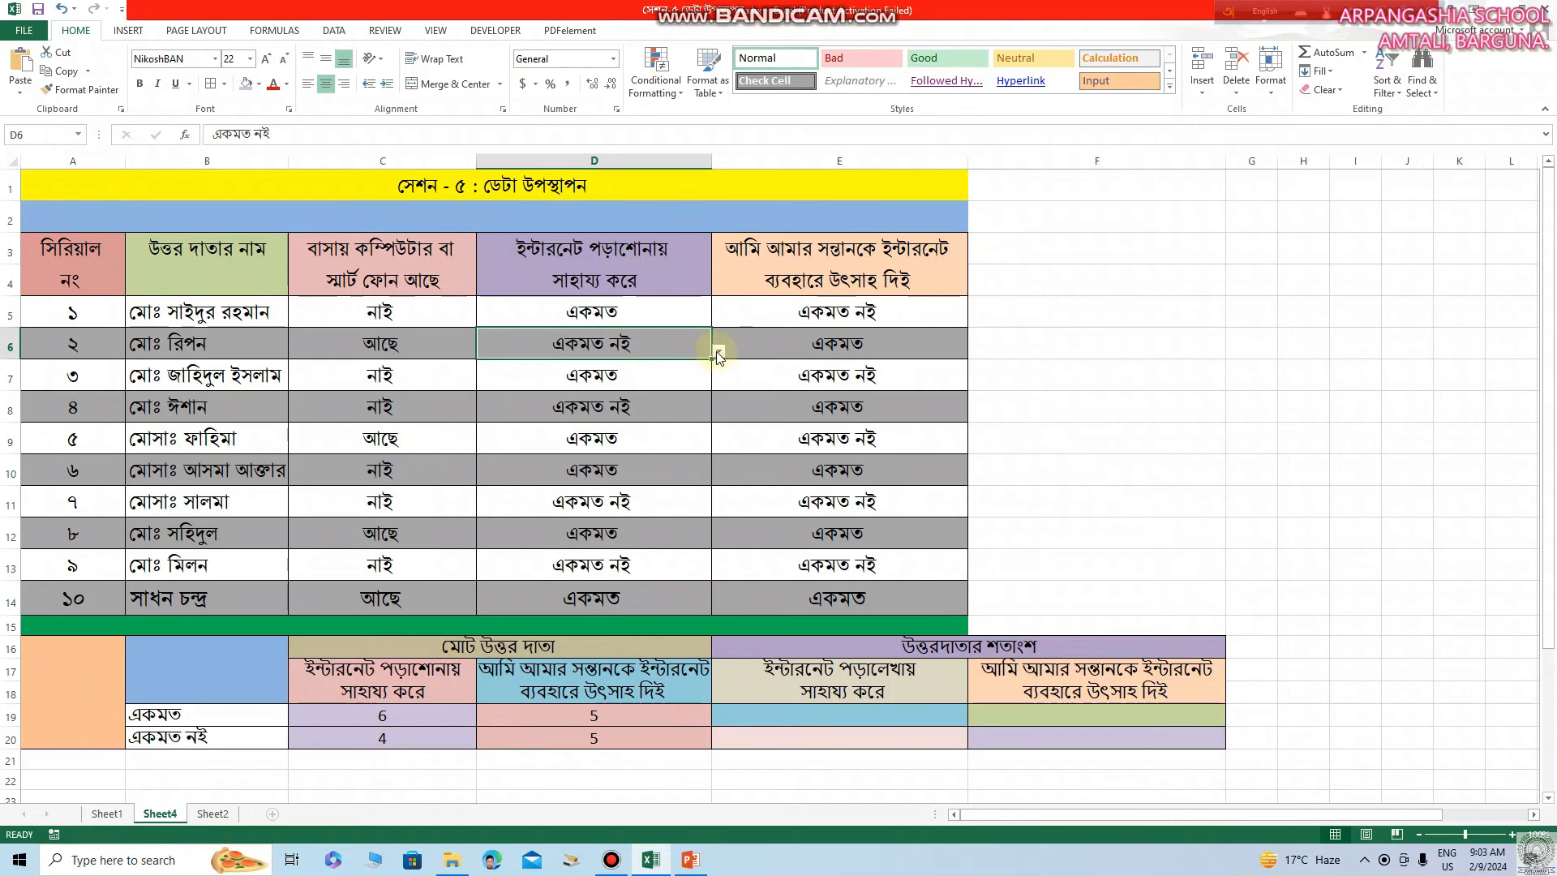
click(719, 351)
click(688, 365)
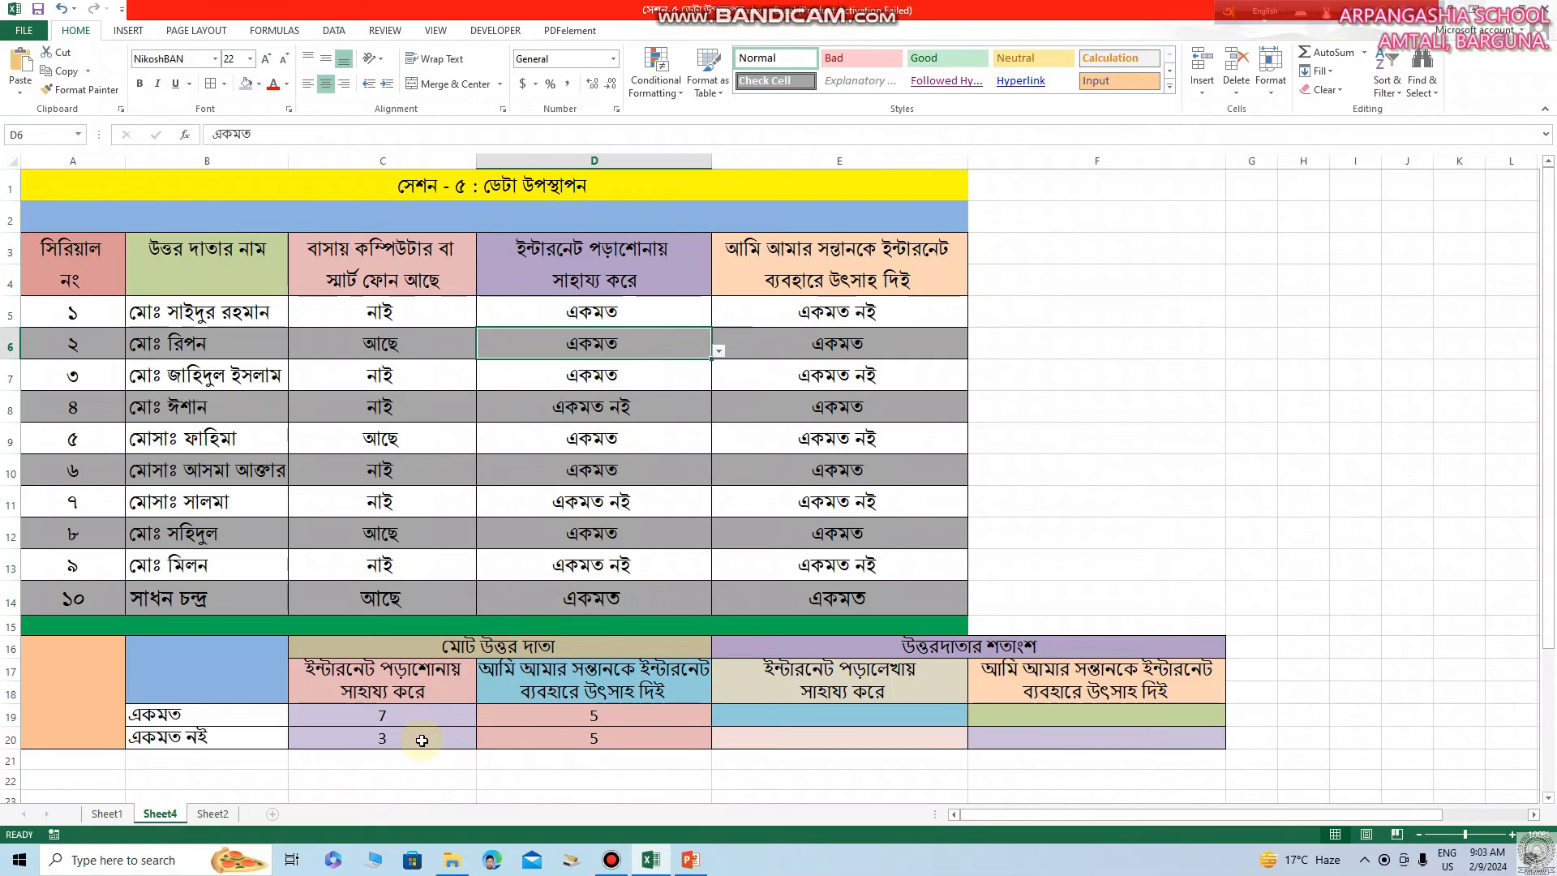
Enter the percentage formula =C19/10*100 in E19 for the একমত row.
click(800, 714)
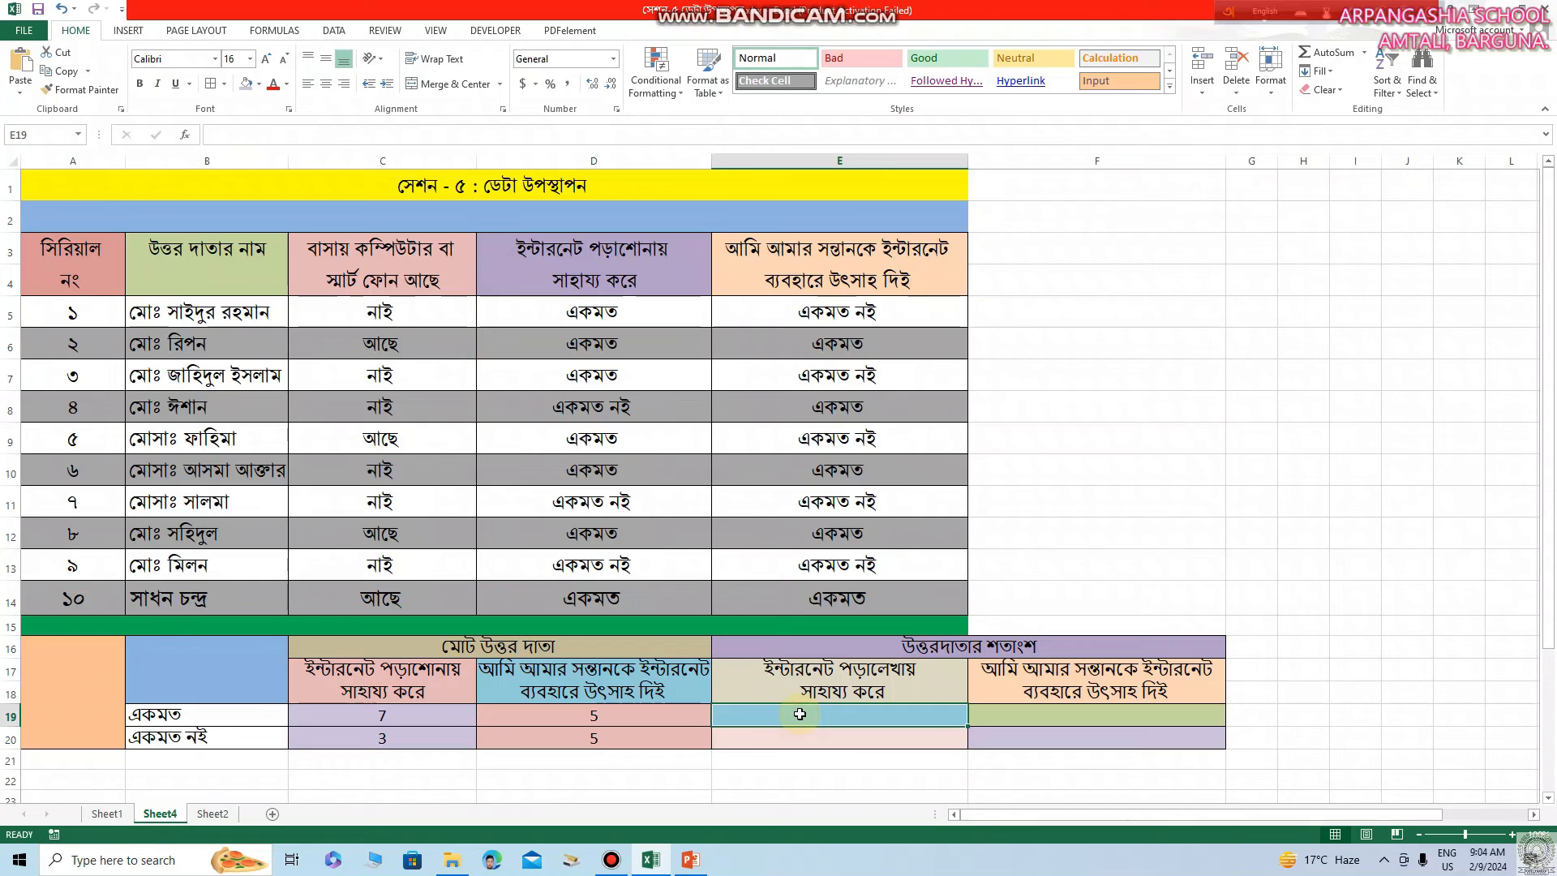
text(=)
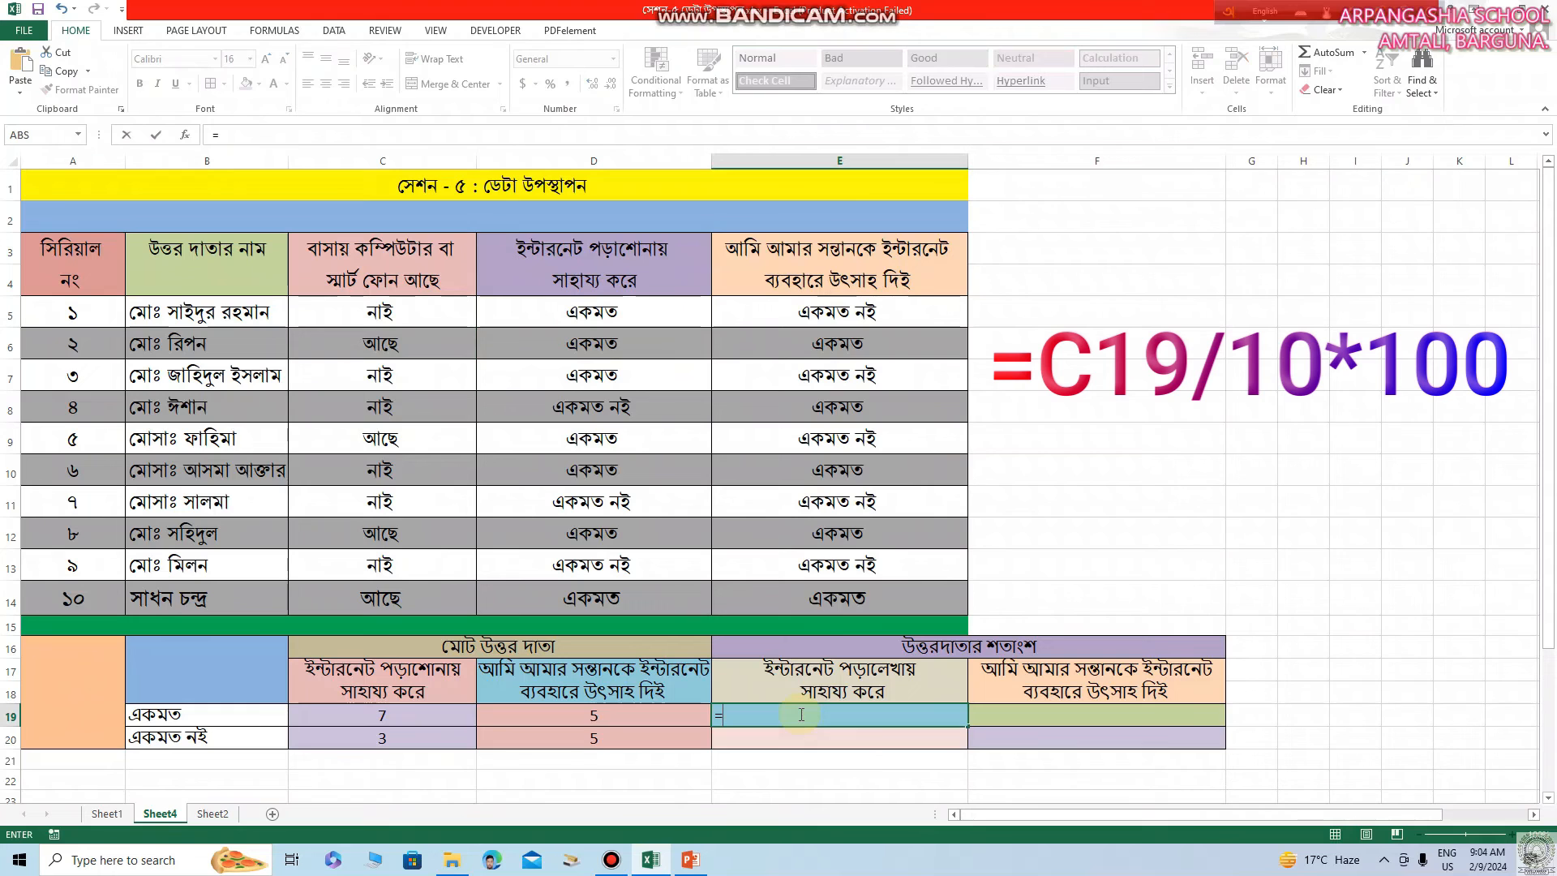
click(409, 717)
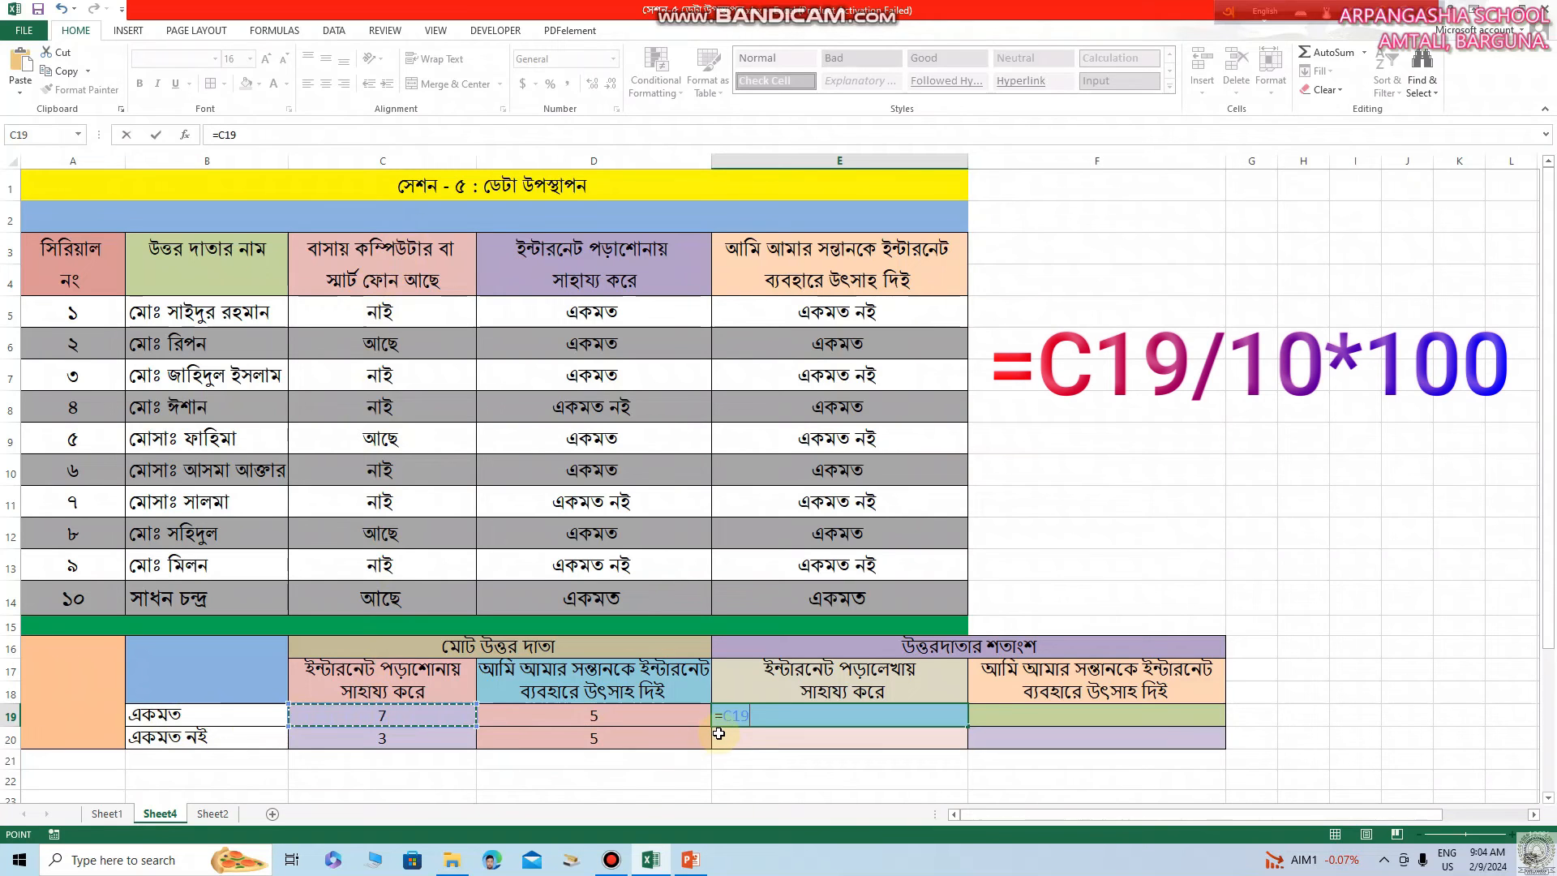
text(/)
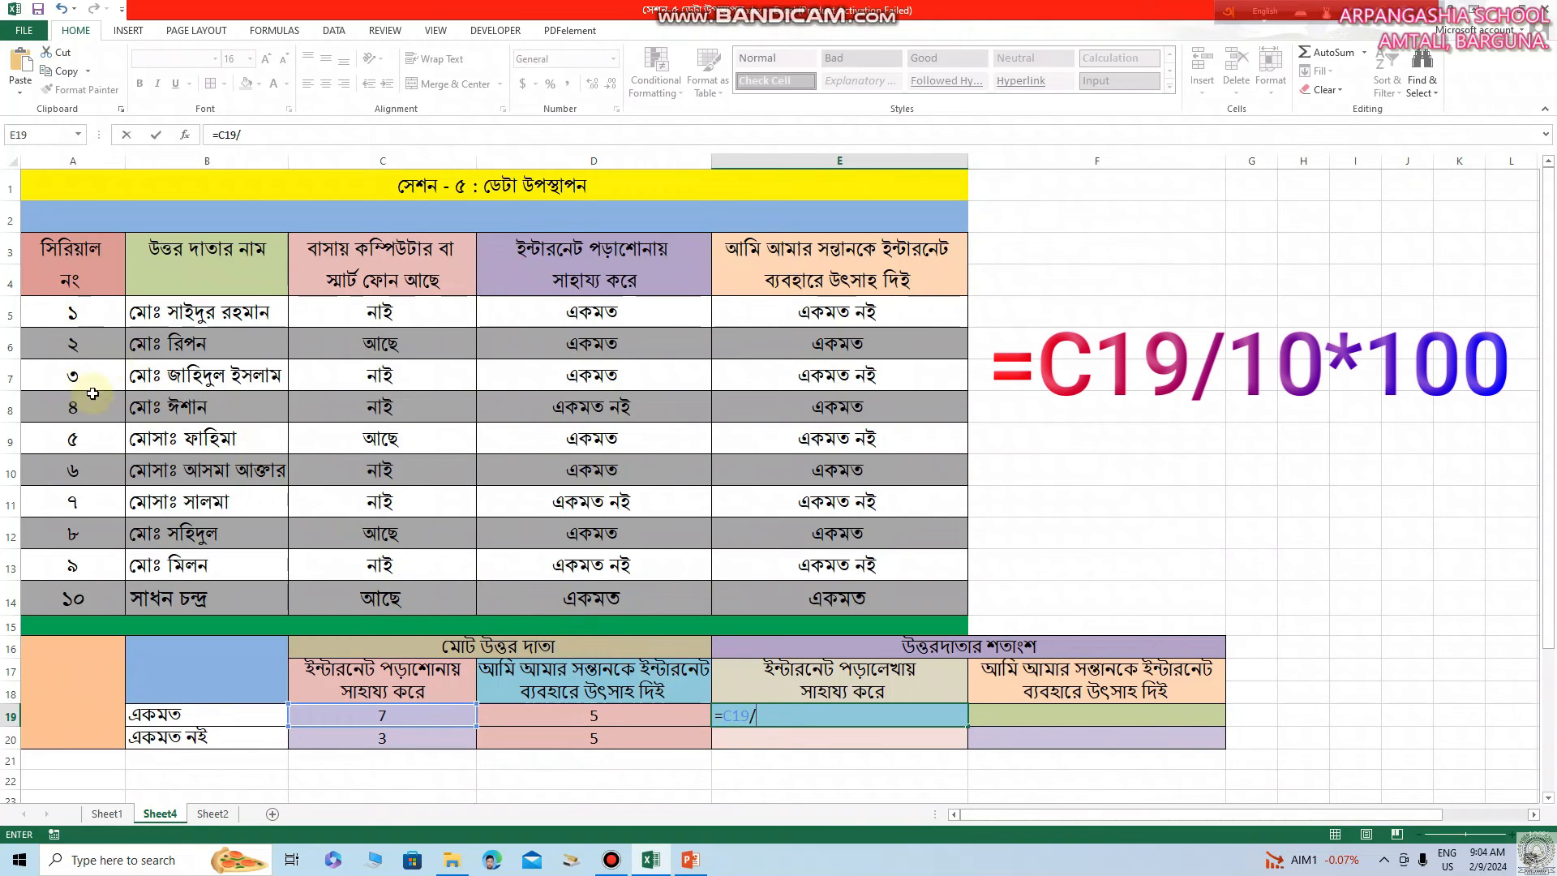
text(10)
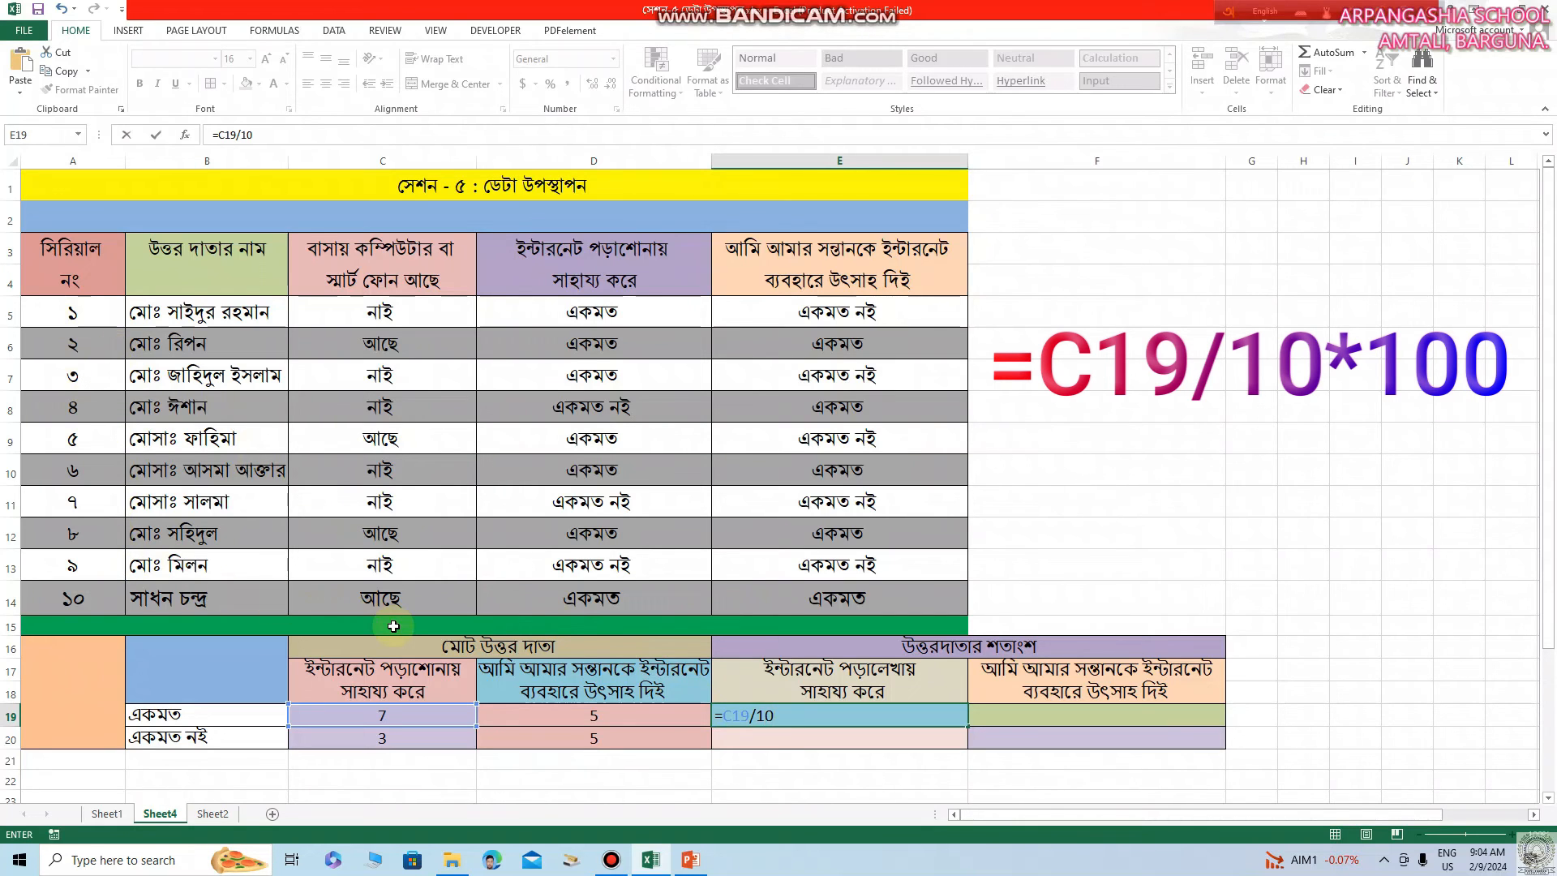
text(*100)
key(Return)
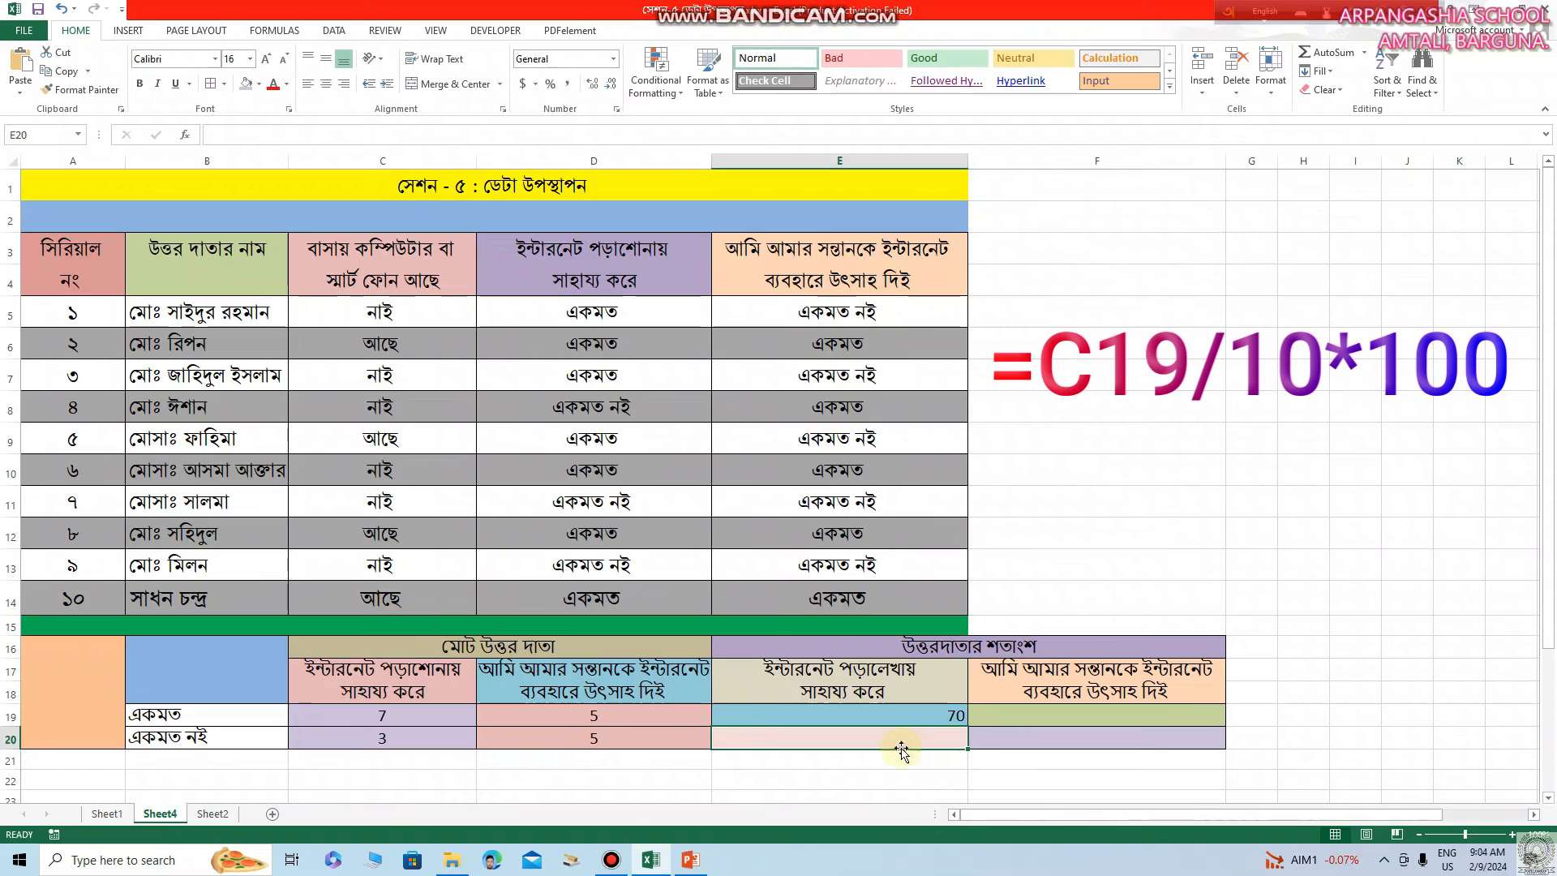
Fill the E19 percentage formula down to E20 and center both percentages horizontally.
click(888, 711)
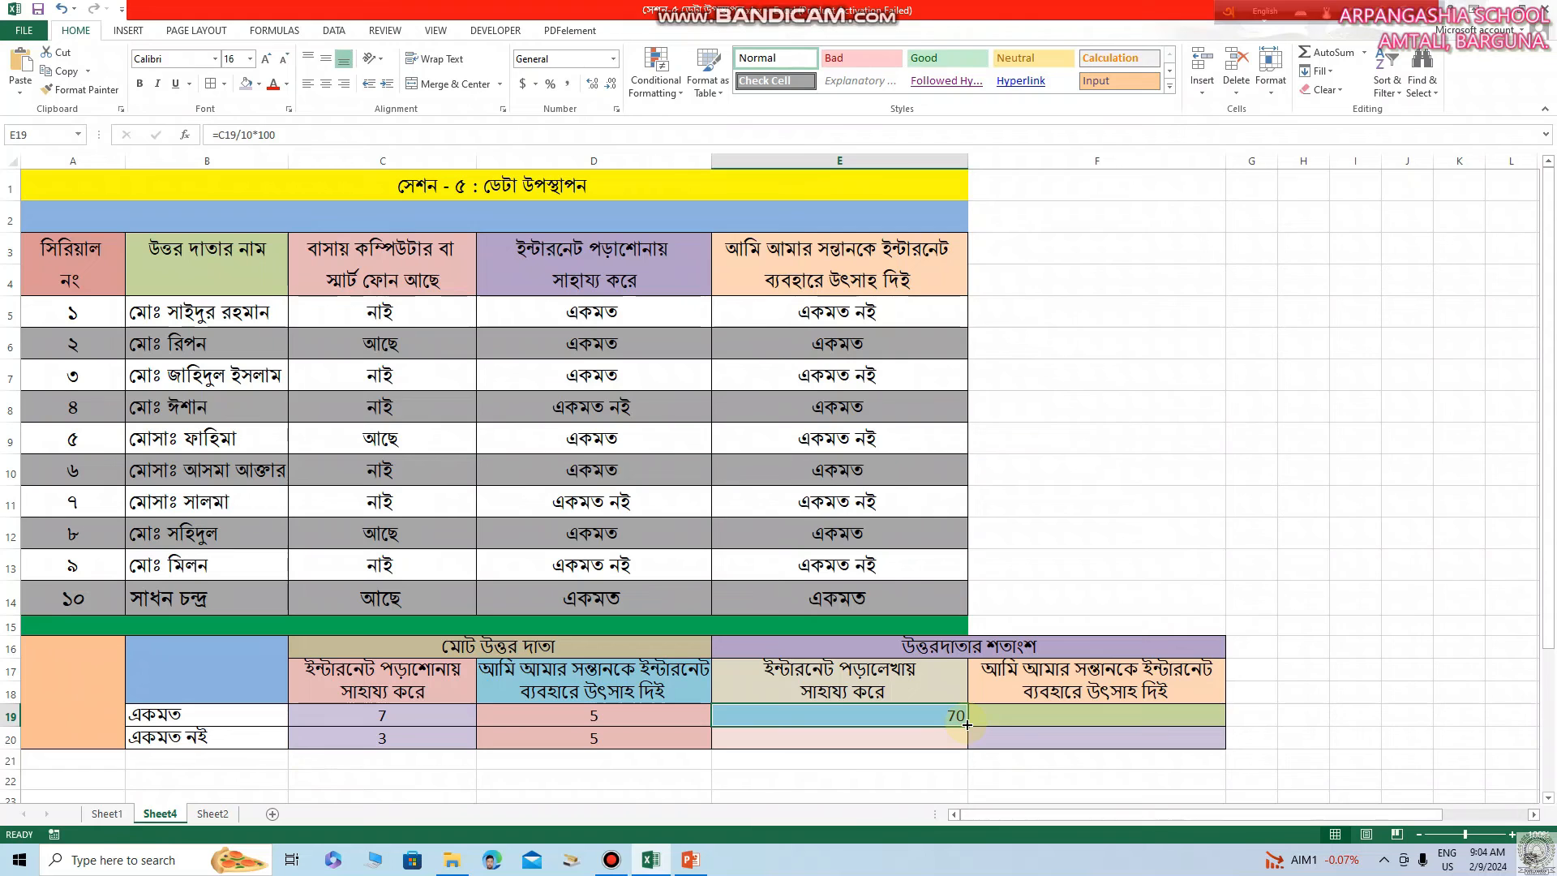
drag(966, 724, 970, 745)
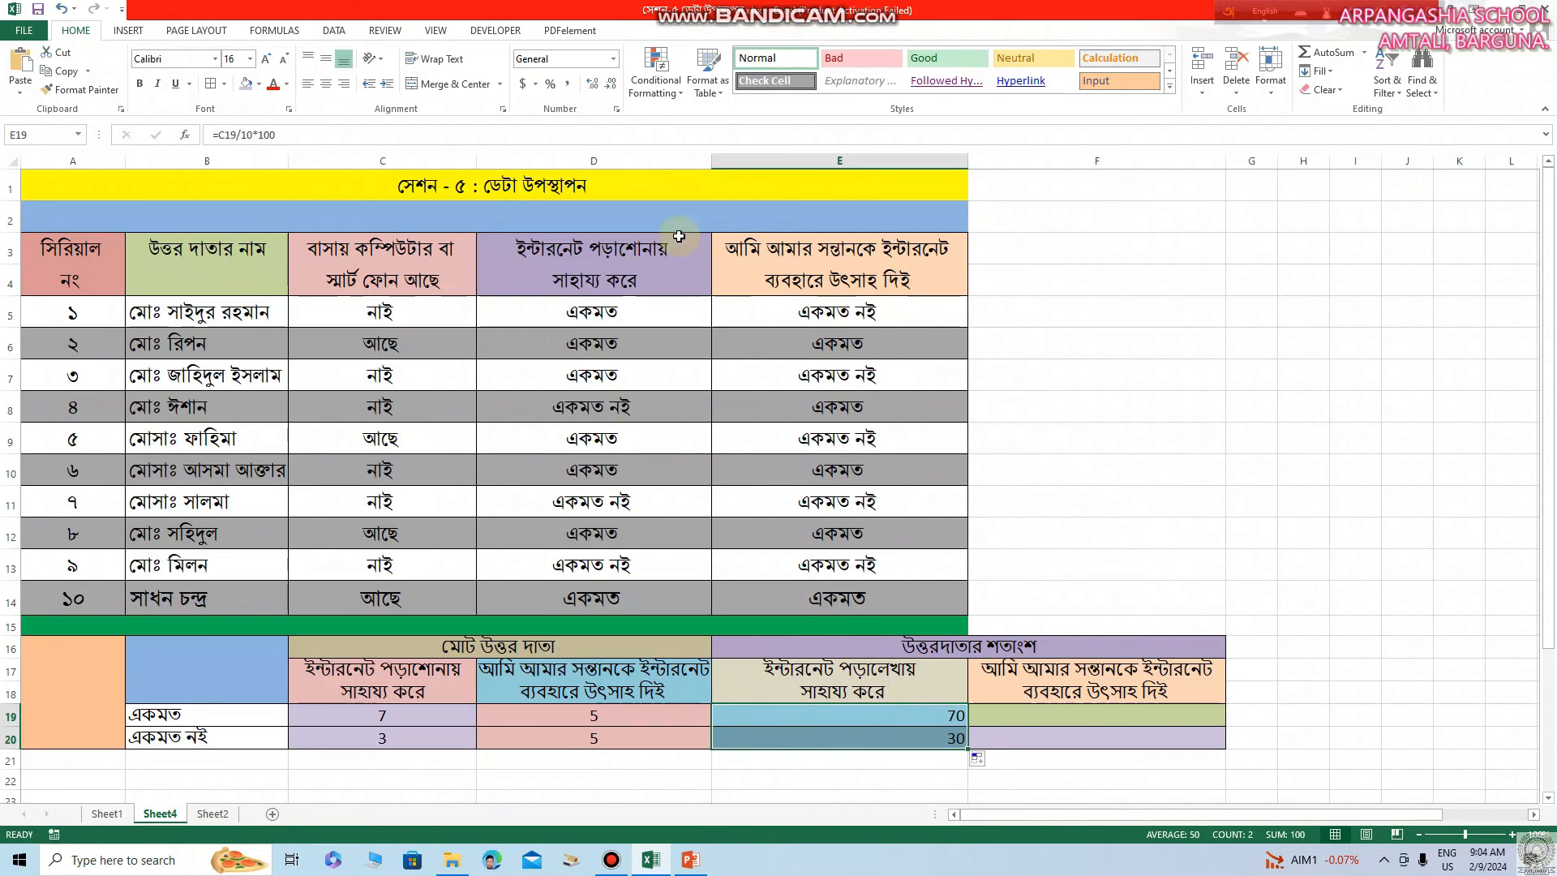
click(324, 84)
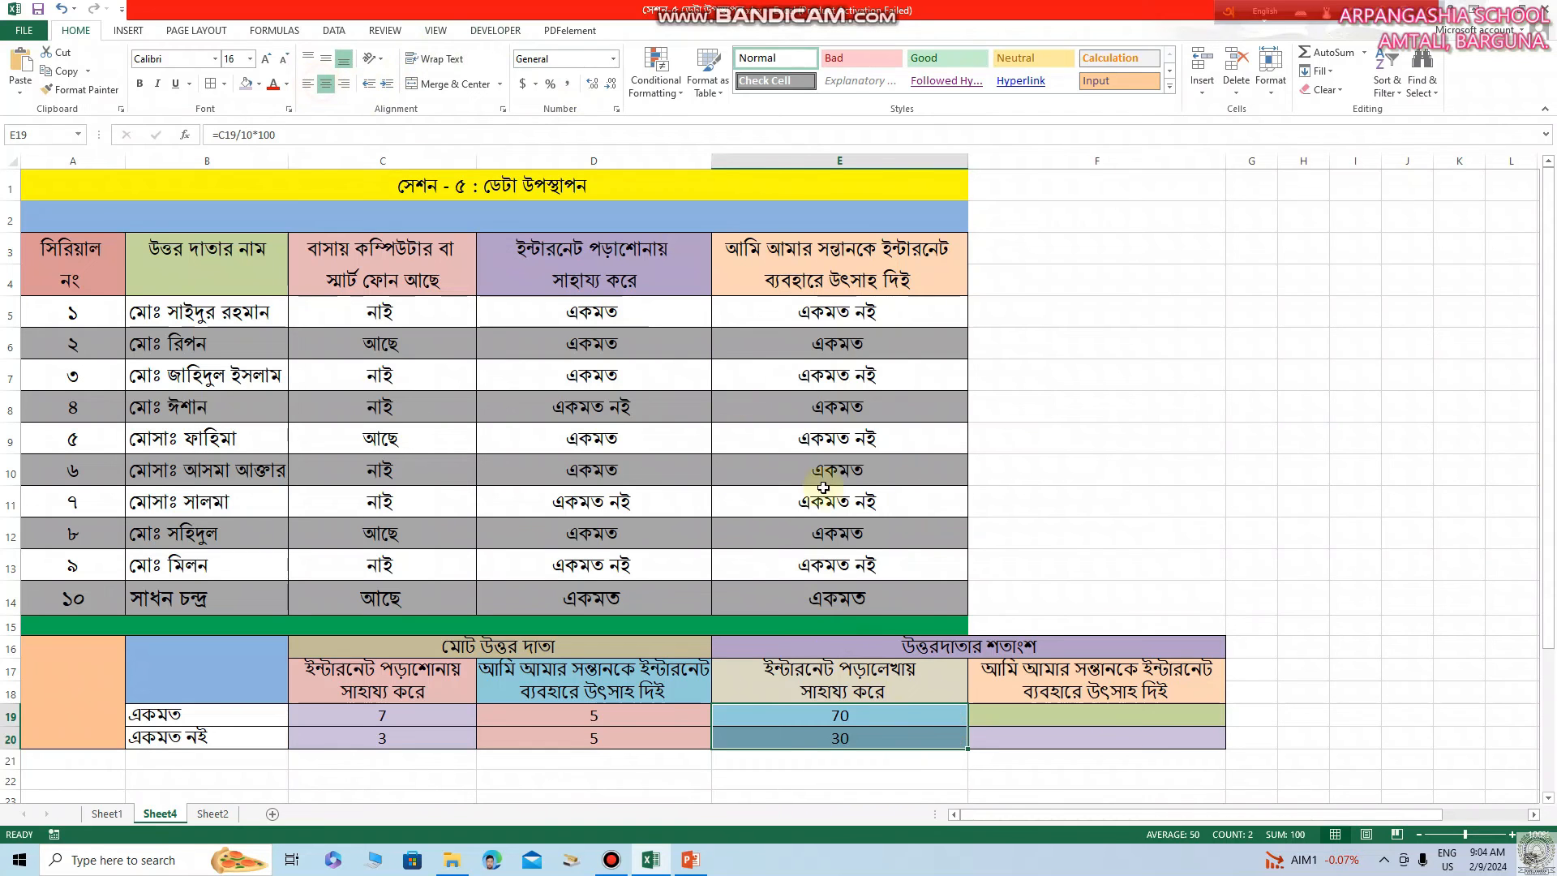
Enter the percentage formula =D19/10*100 in F19 for the একমত row.
click(1077, 711)
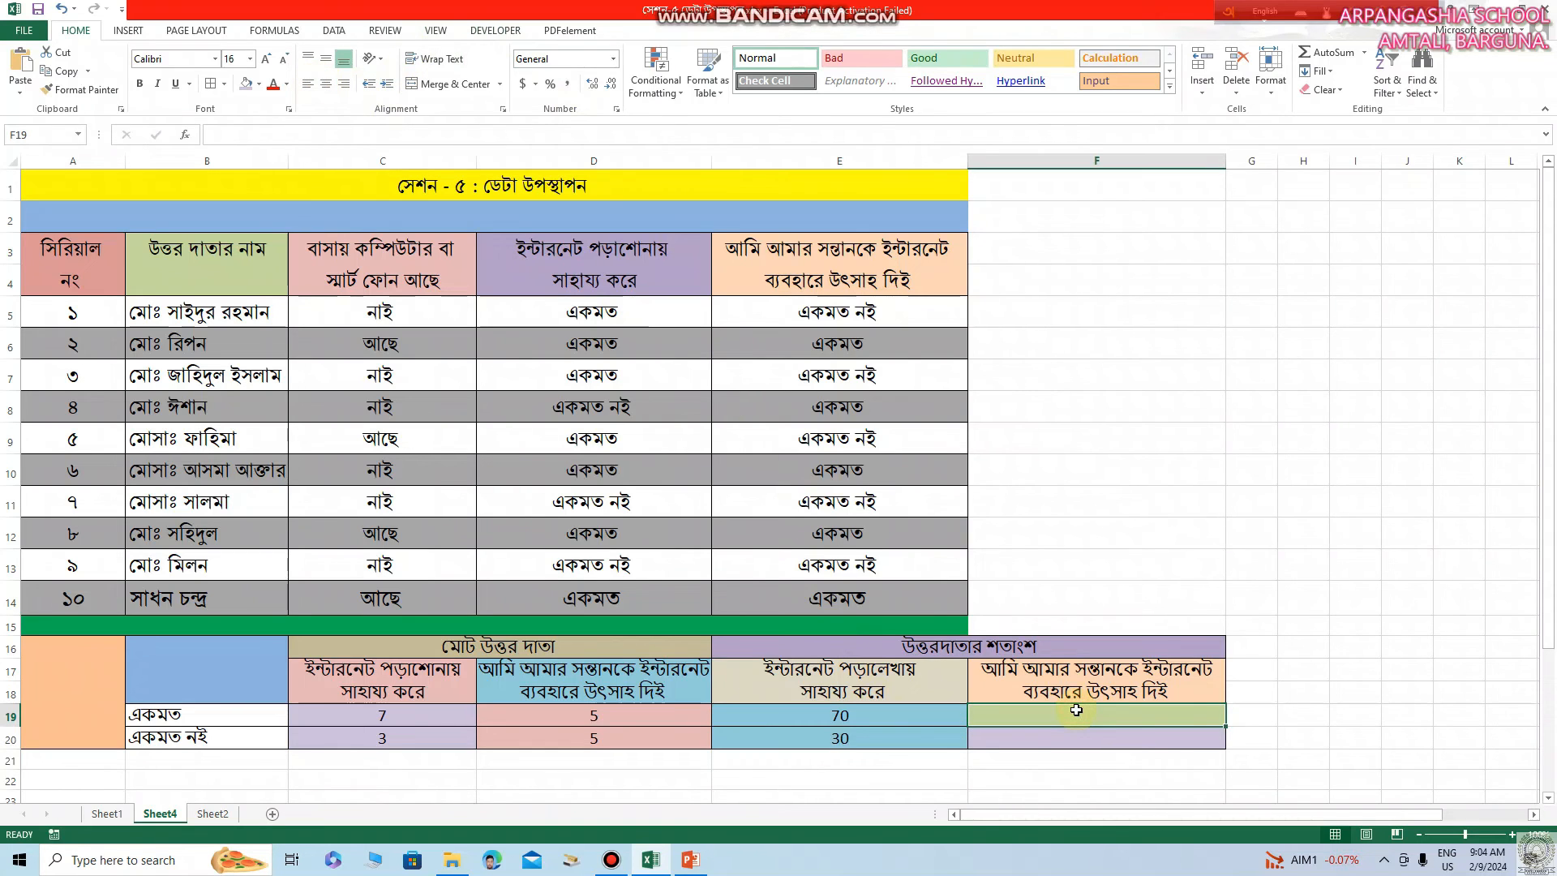
text(=)
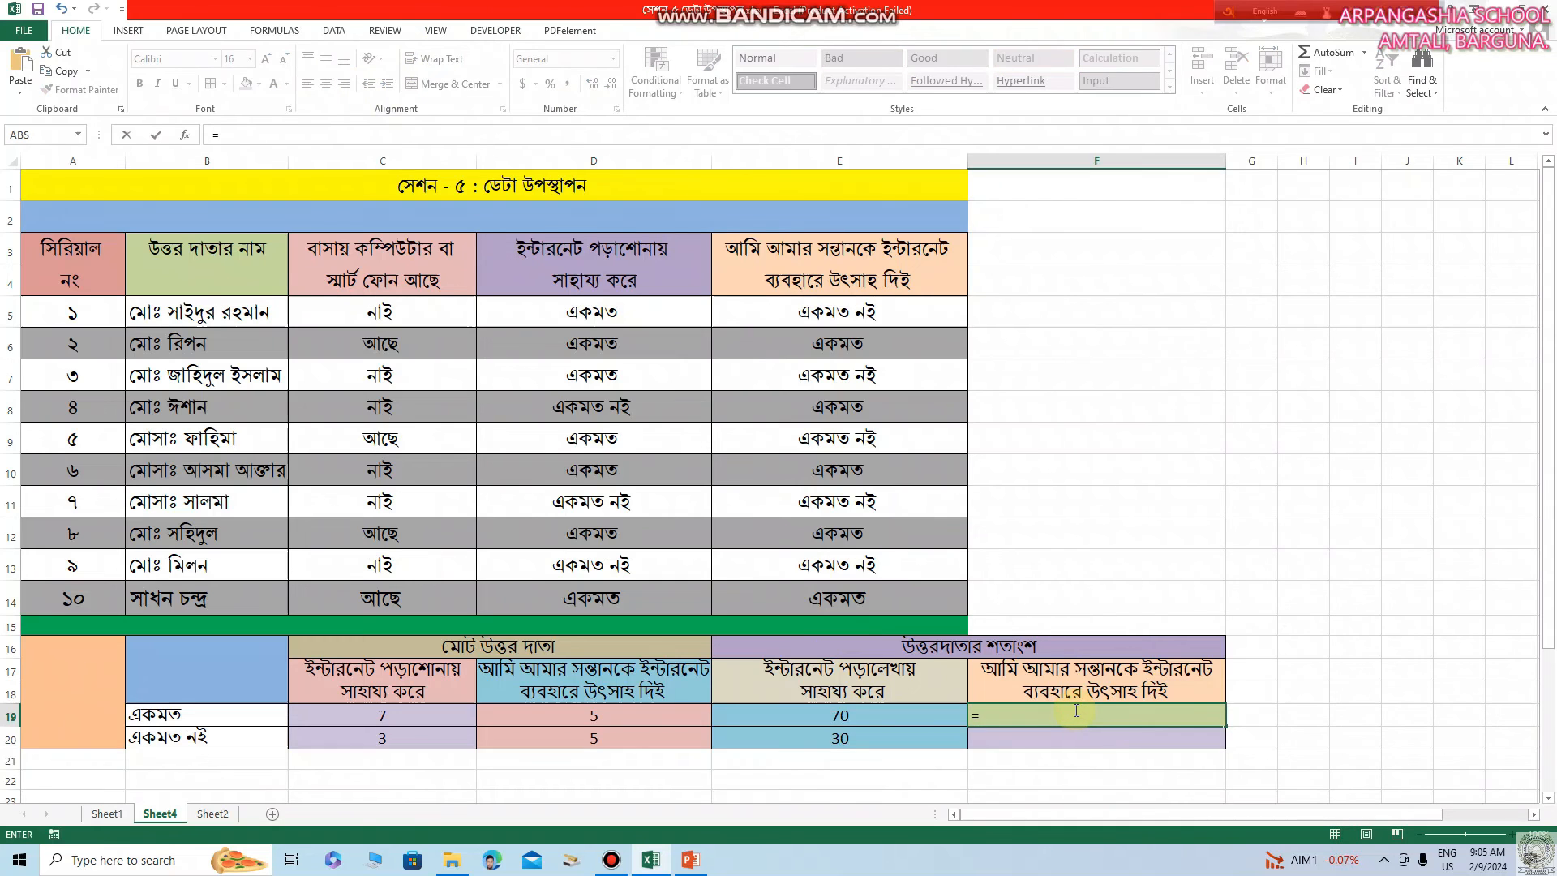
click(607, 714)
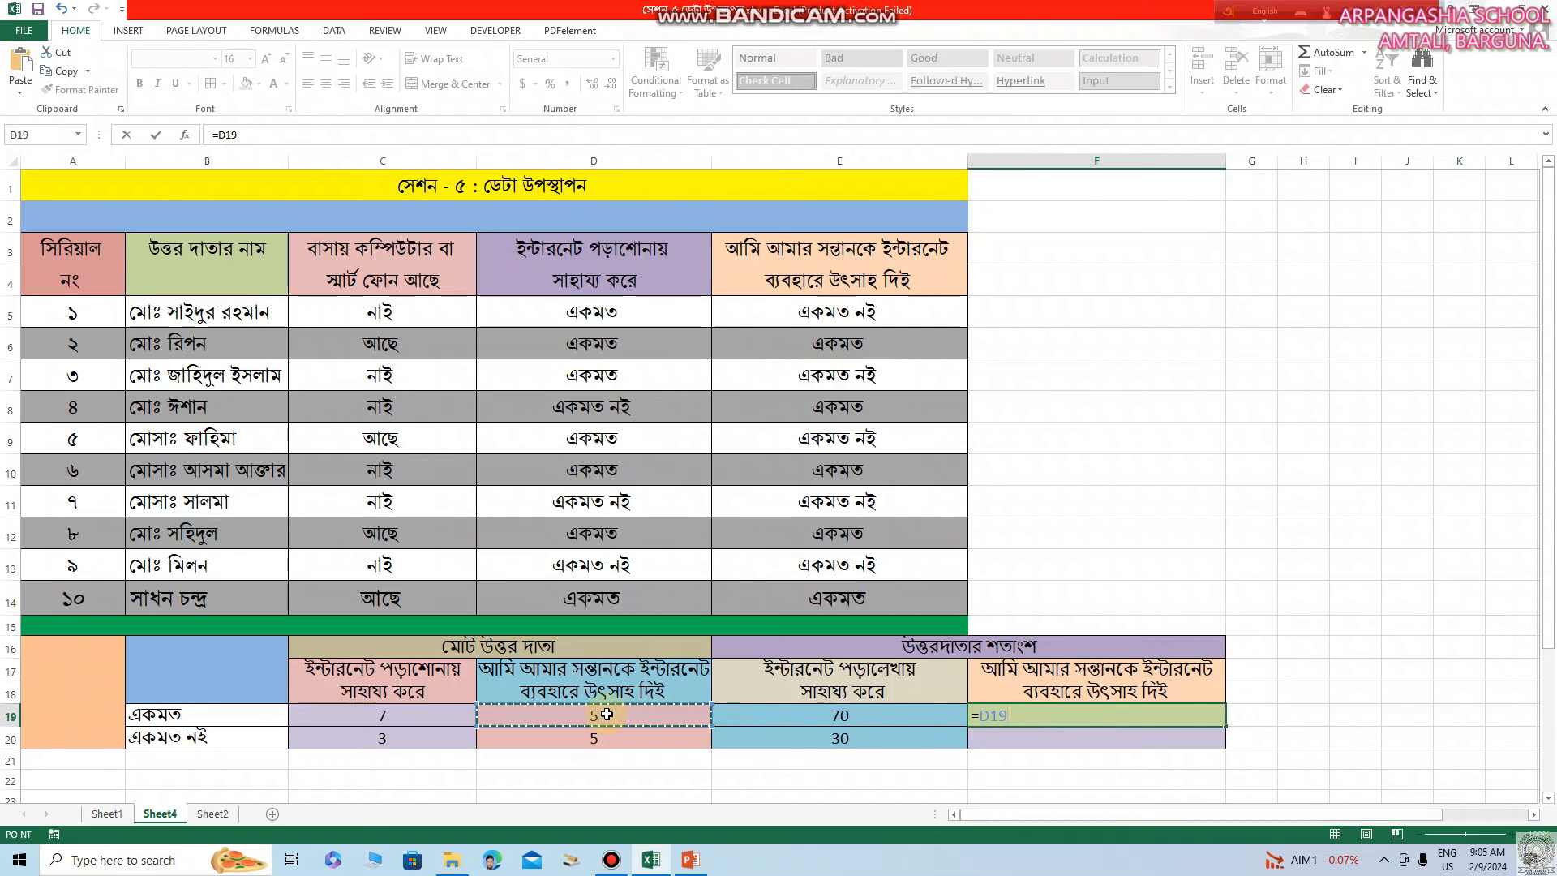
text(/1)
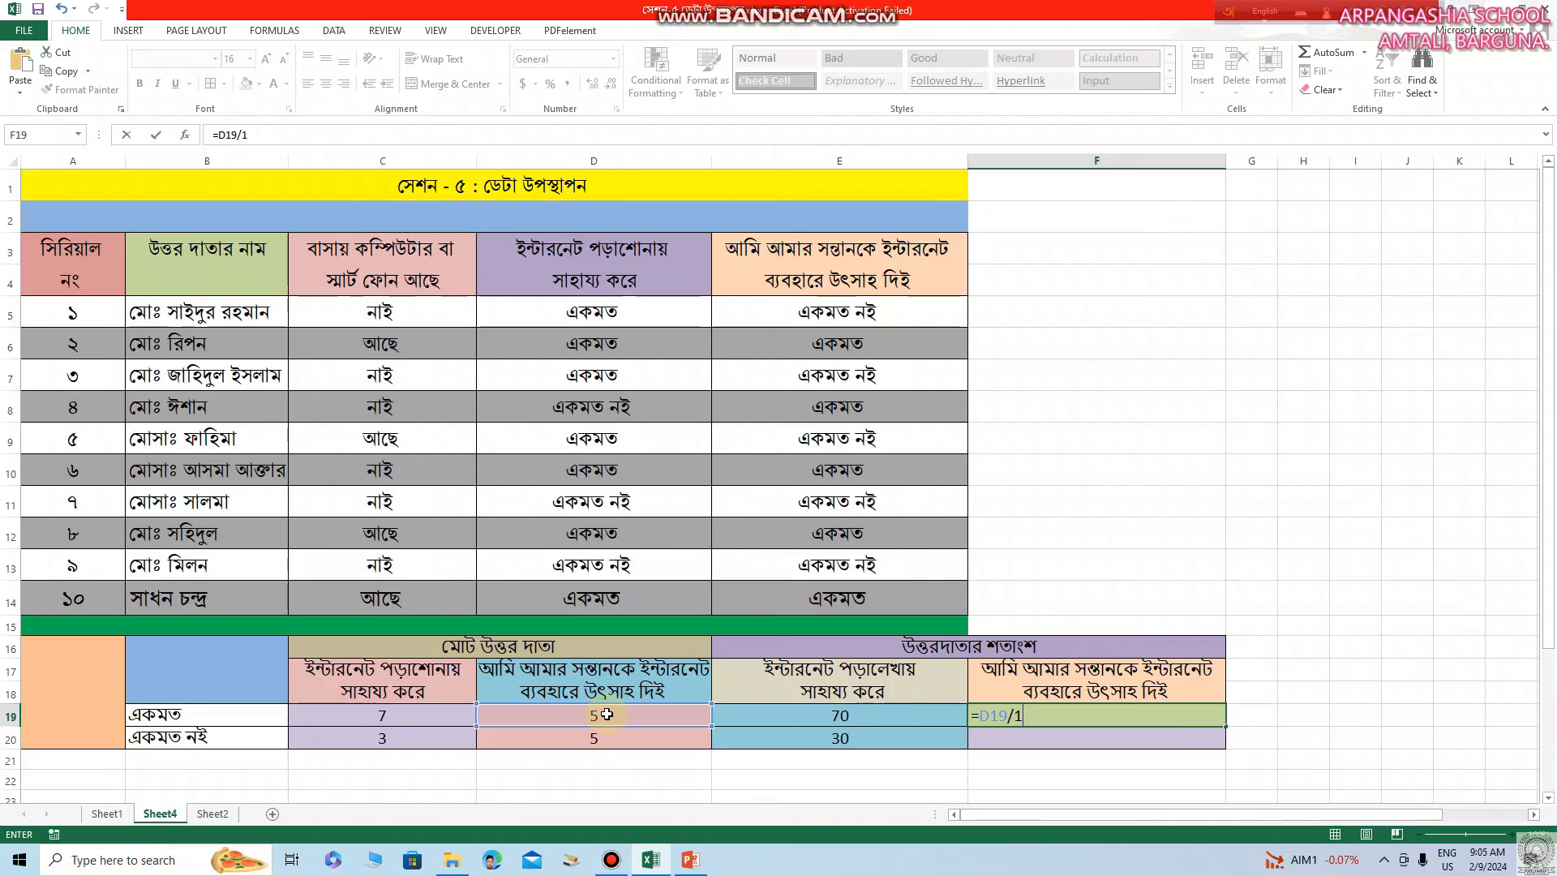
text(0*100)
key(Return)
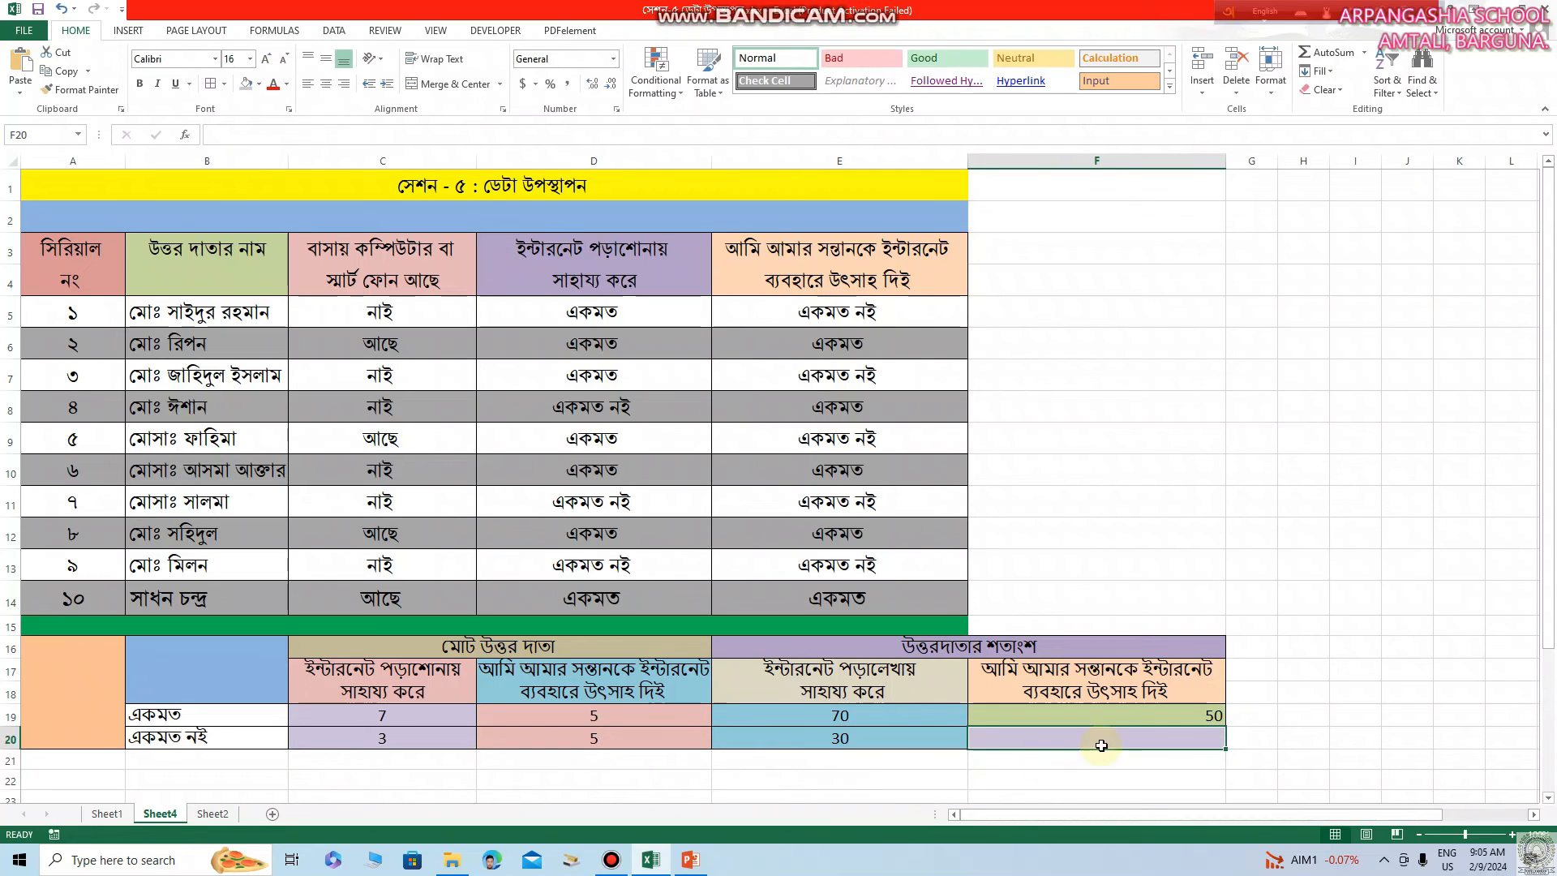
Fill the F19 percentage formula down to F20 and center both results horizontally.
click(1116, 716)
drag(1218, 729, 1223, 743)
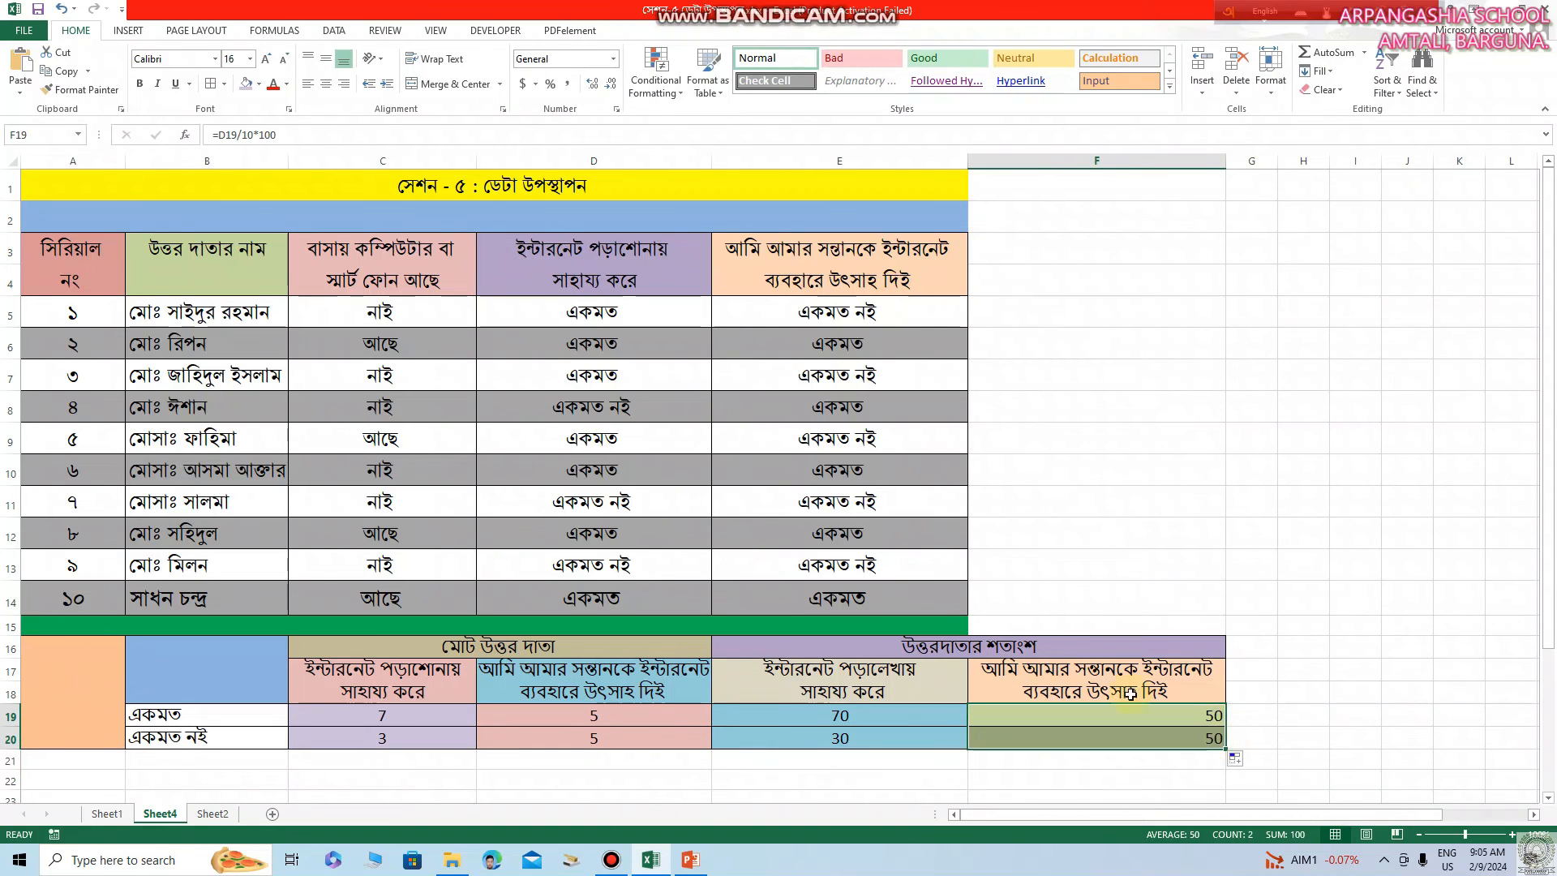
click(331, 87)
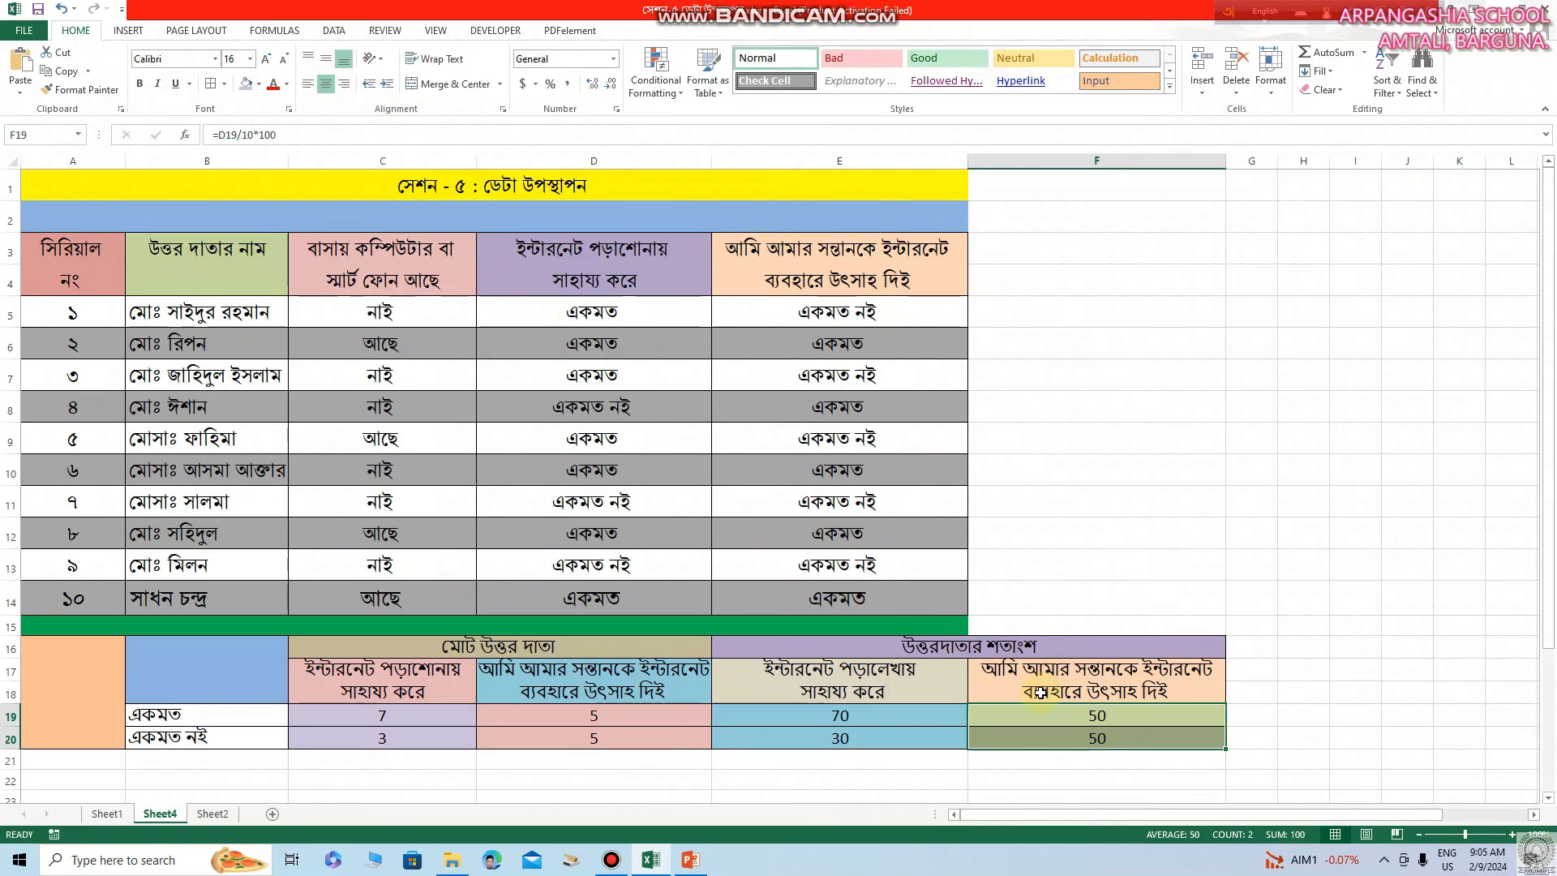
Change the answer in E10 to একমত নই using its dropdown list.
click(870, 473)
click(976, 480)
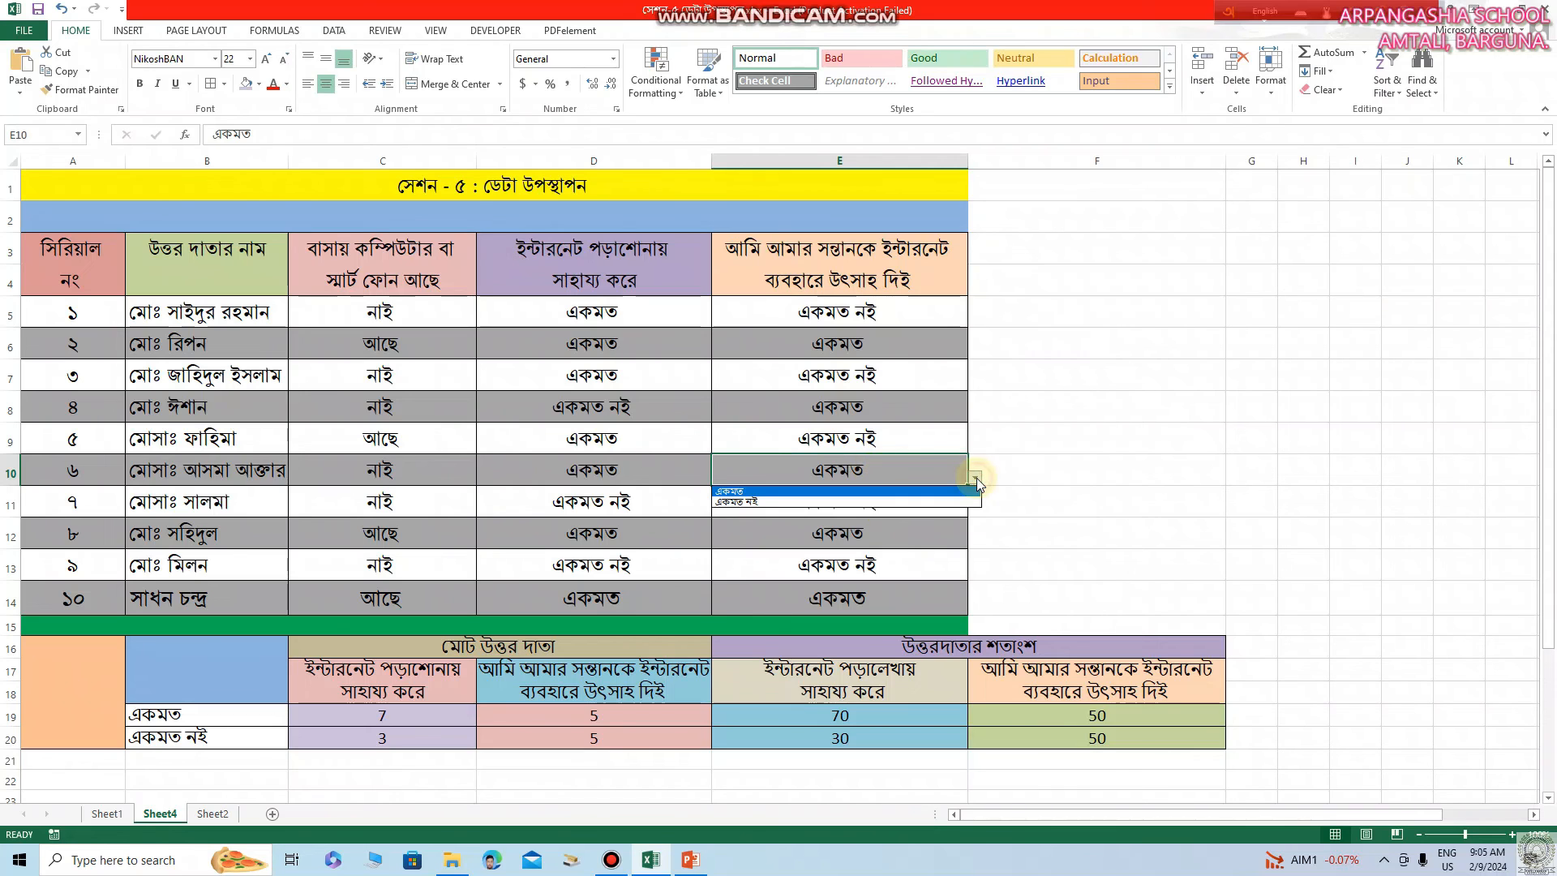
click(813, 502)
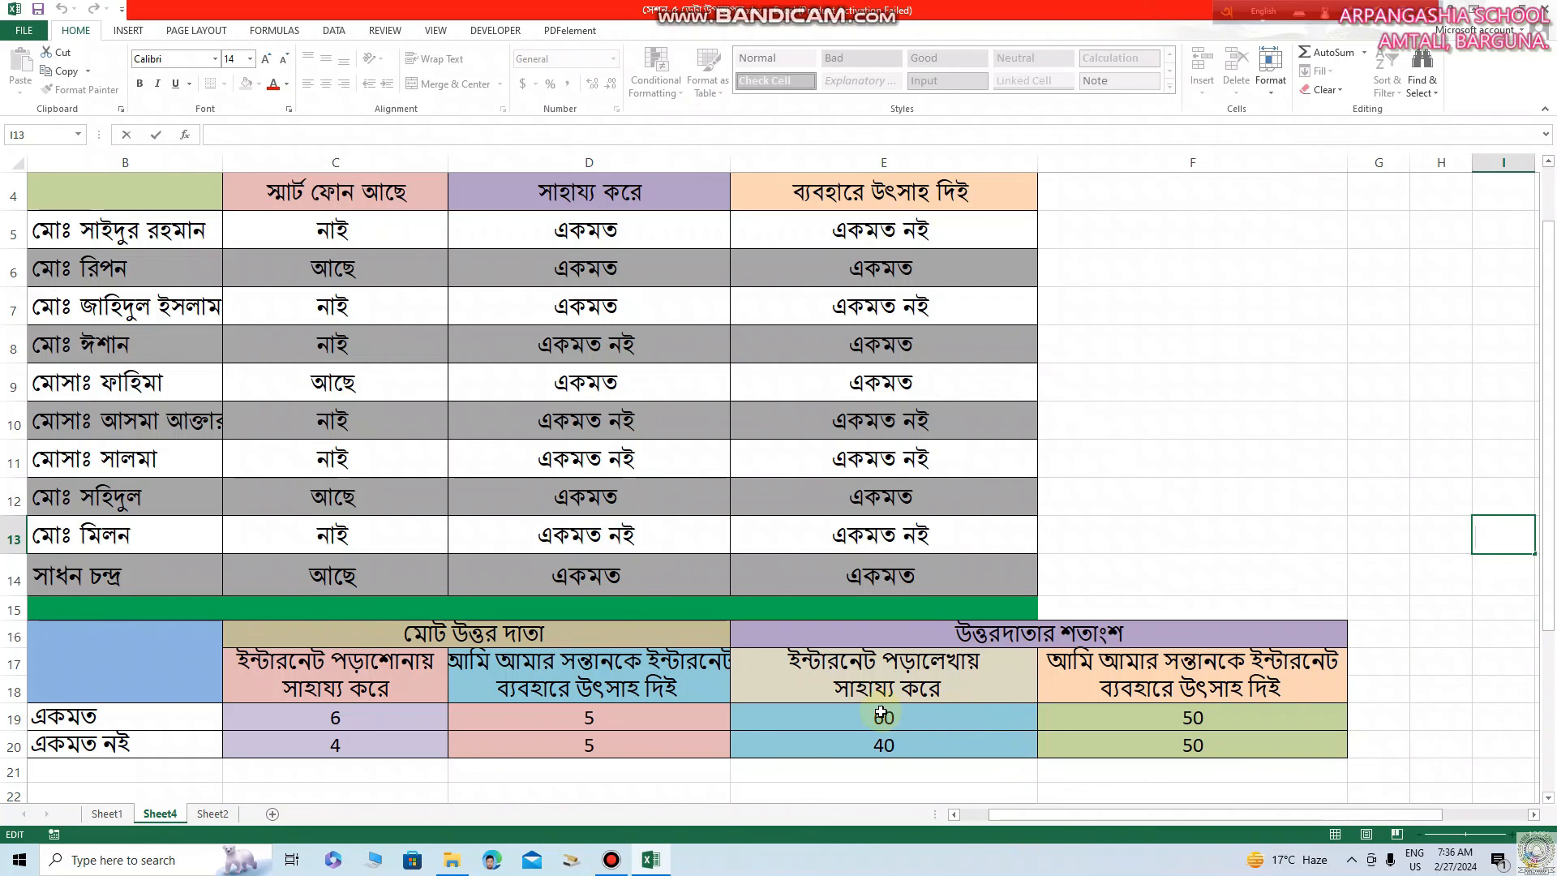
Apply the custom number format 0\% to the percentage cells E19:F20.
drag(881, 712, 1086, 751)
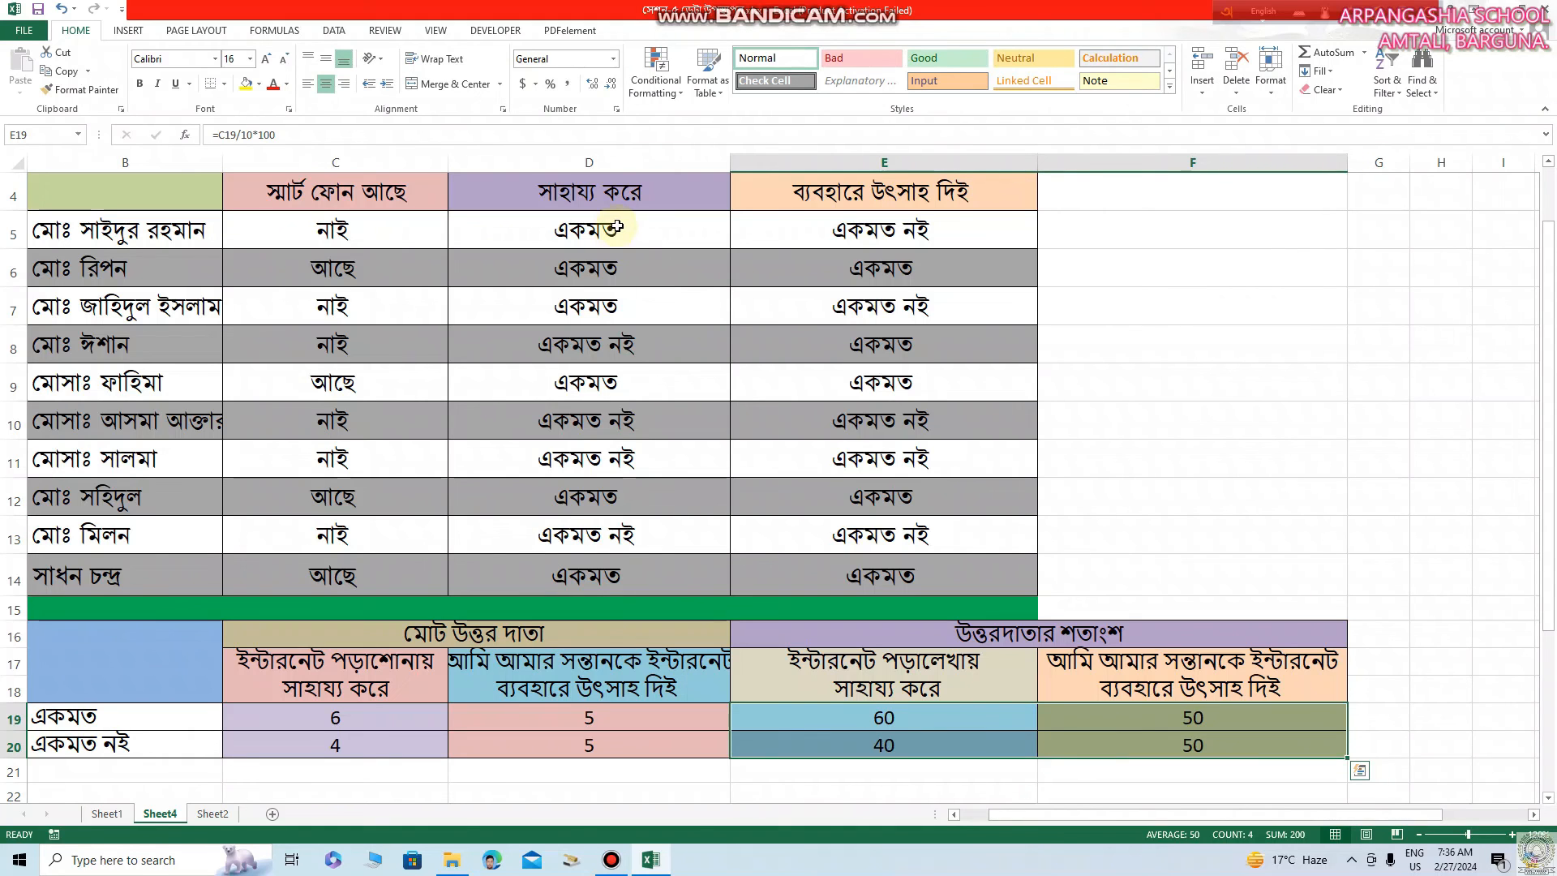
click(619, 112)
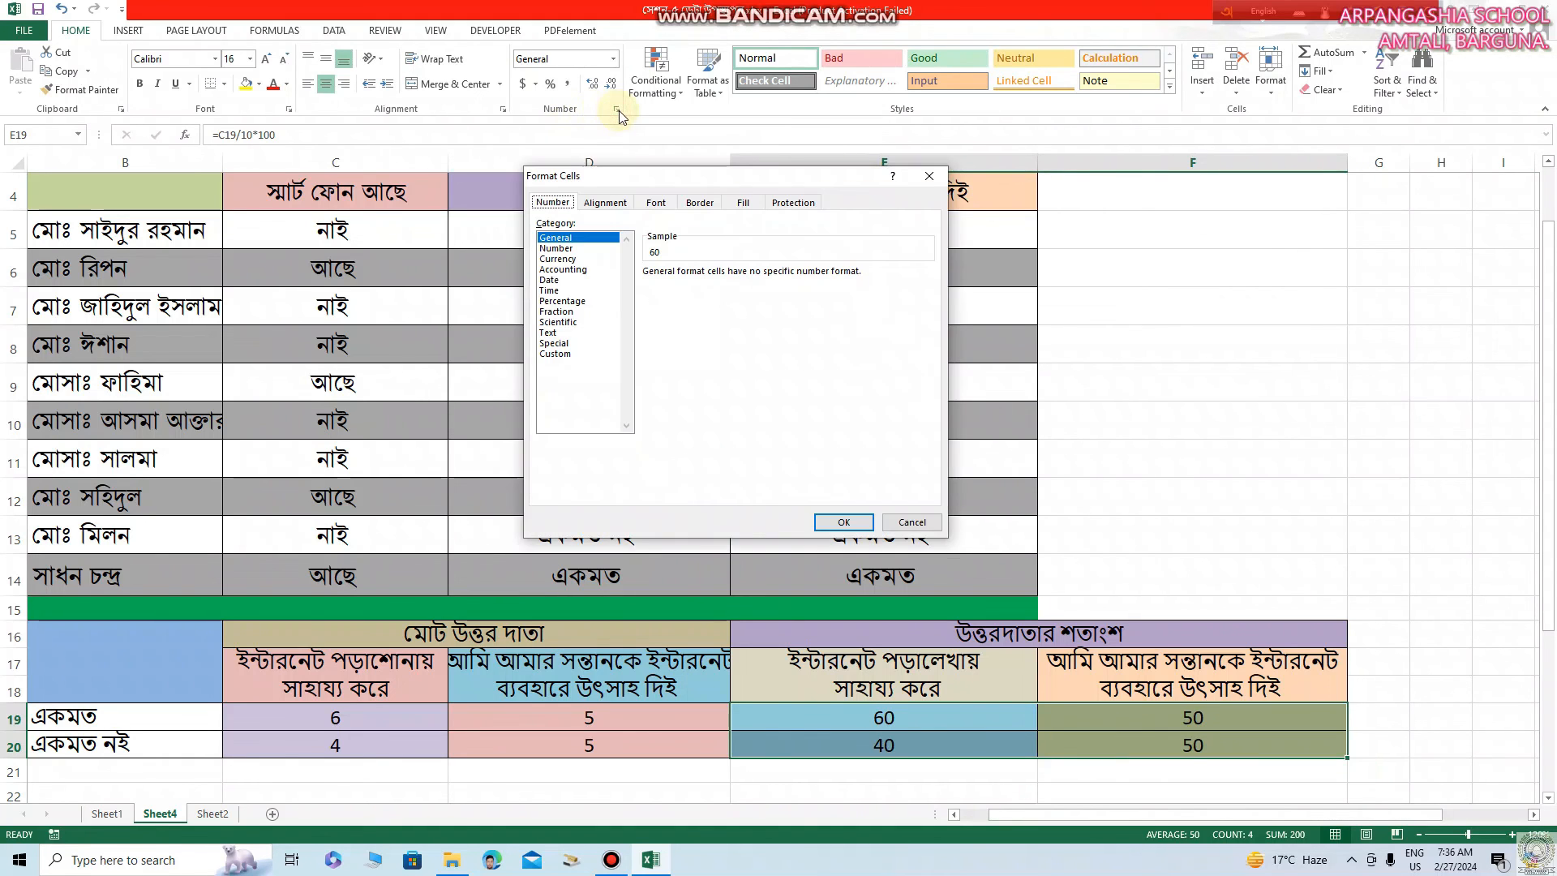
click(559, 355)
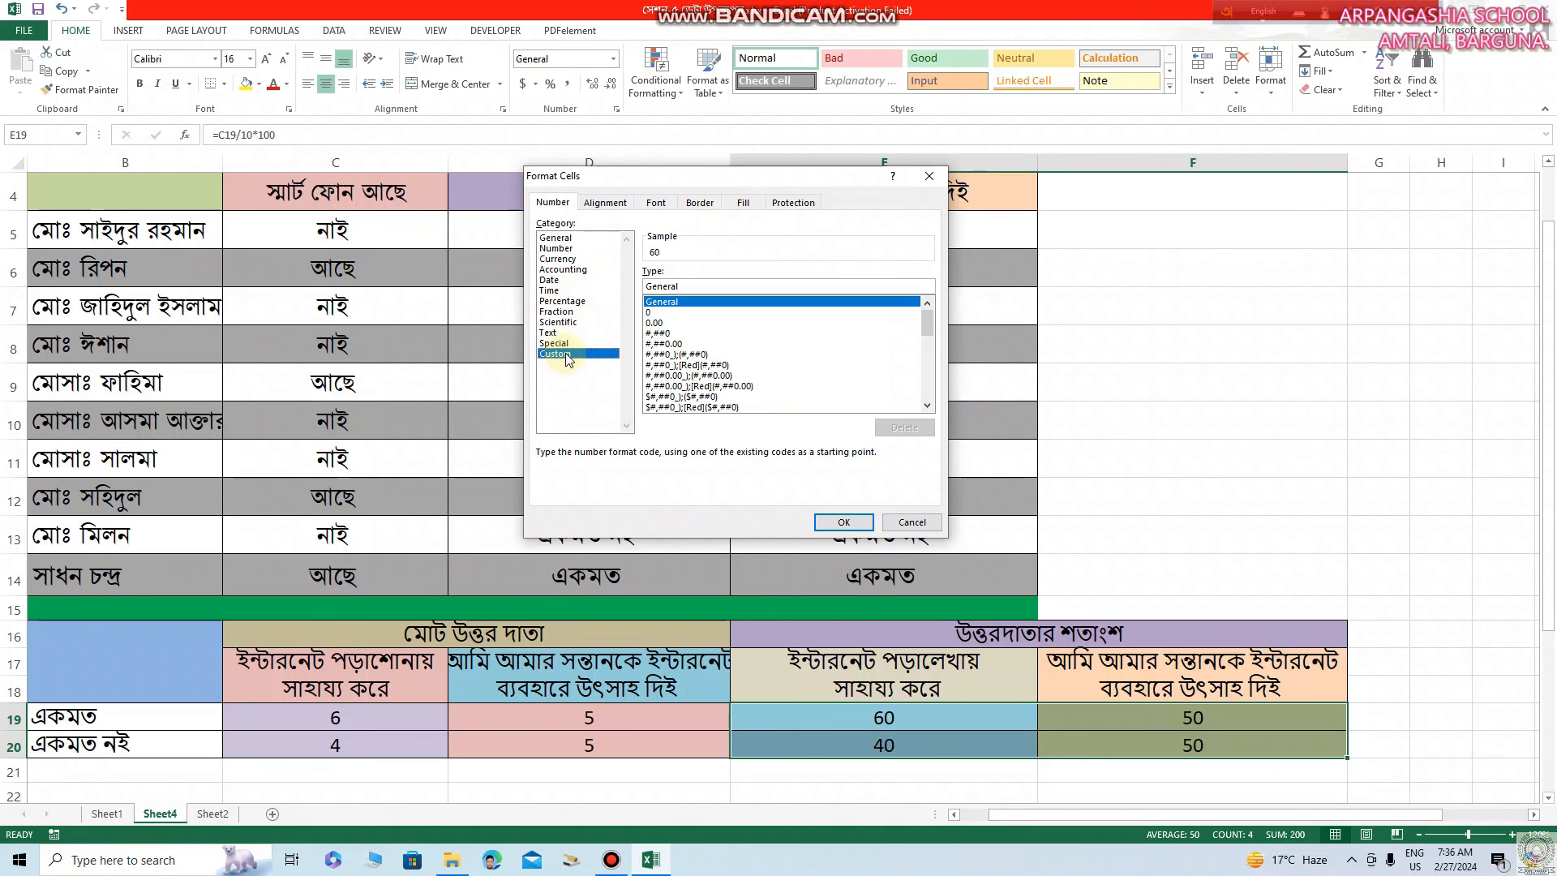
click(662, 313)
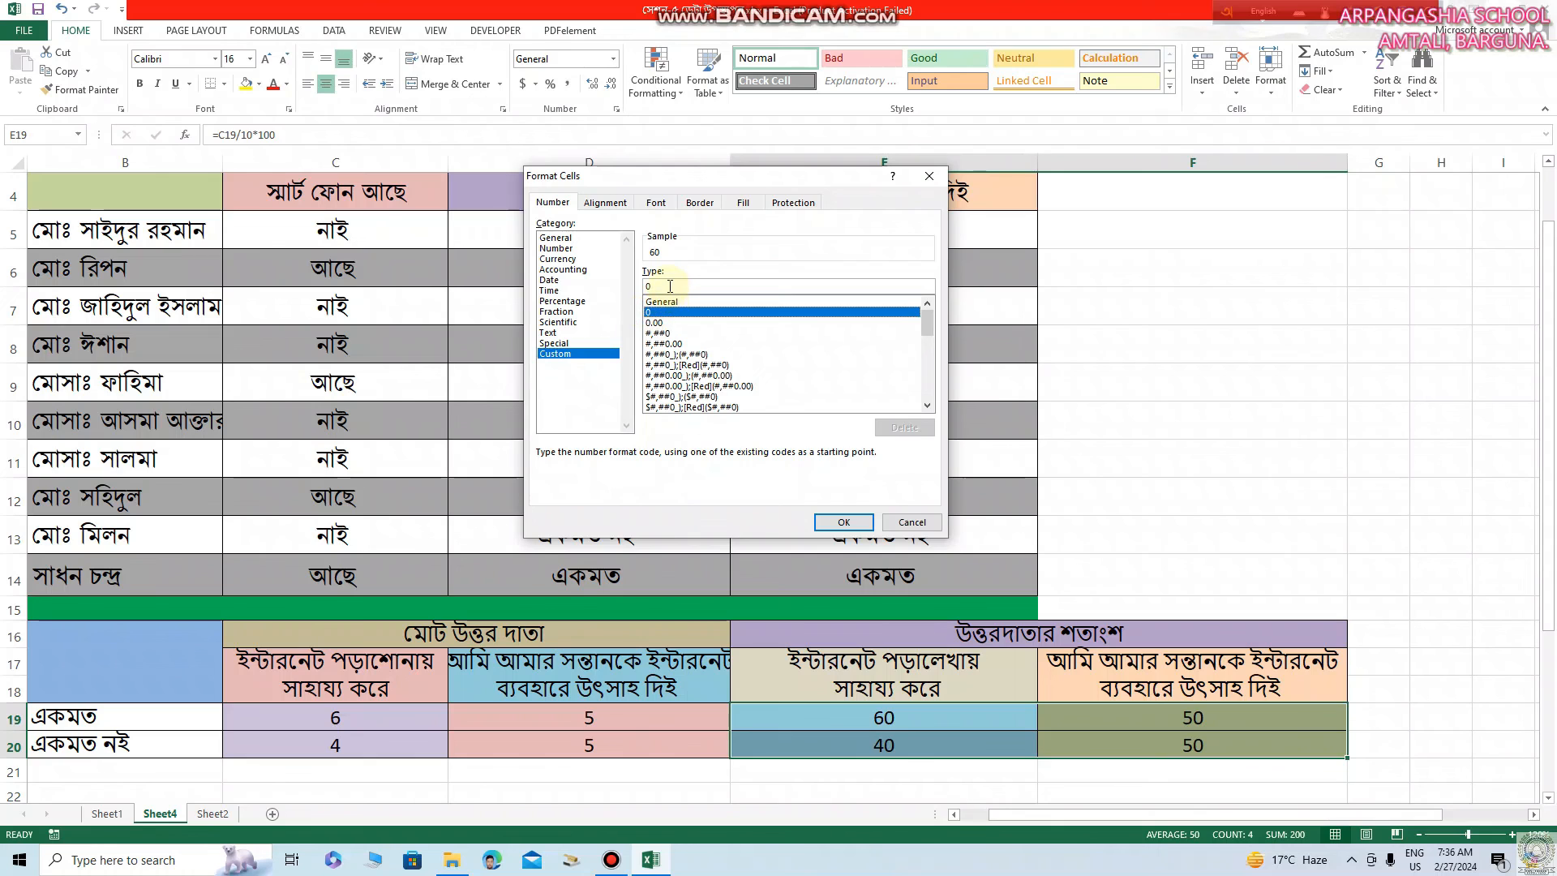
click(670, 287)
text(\%)
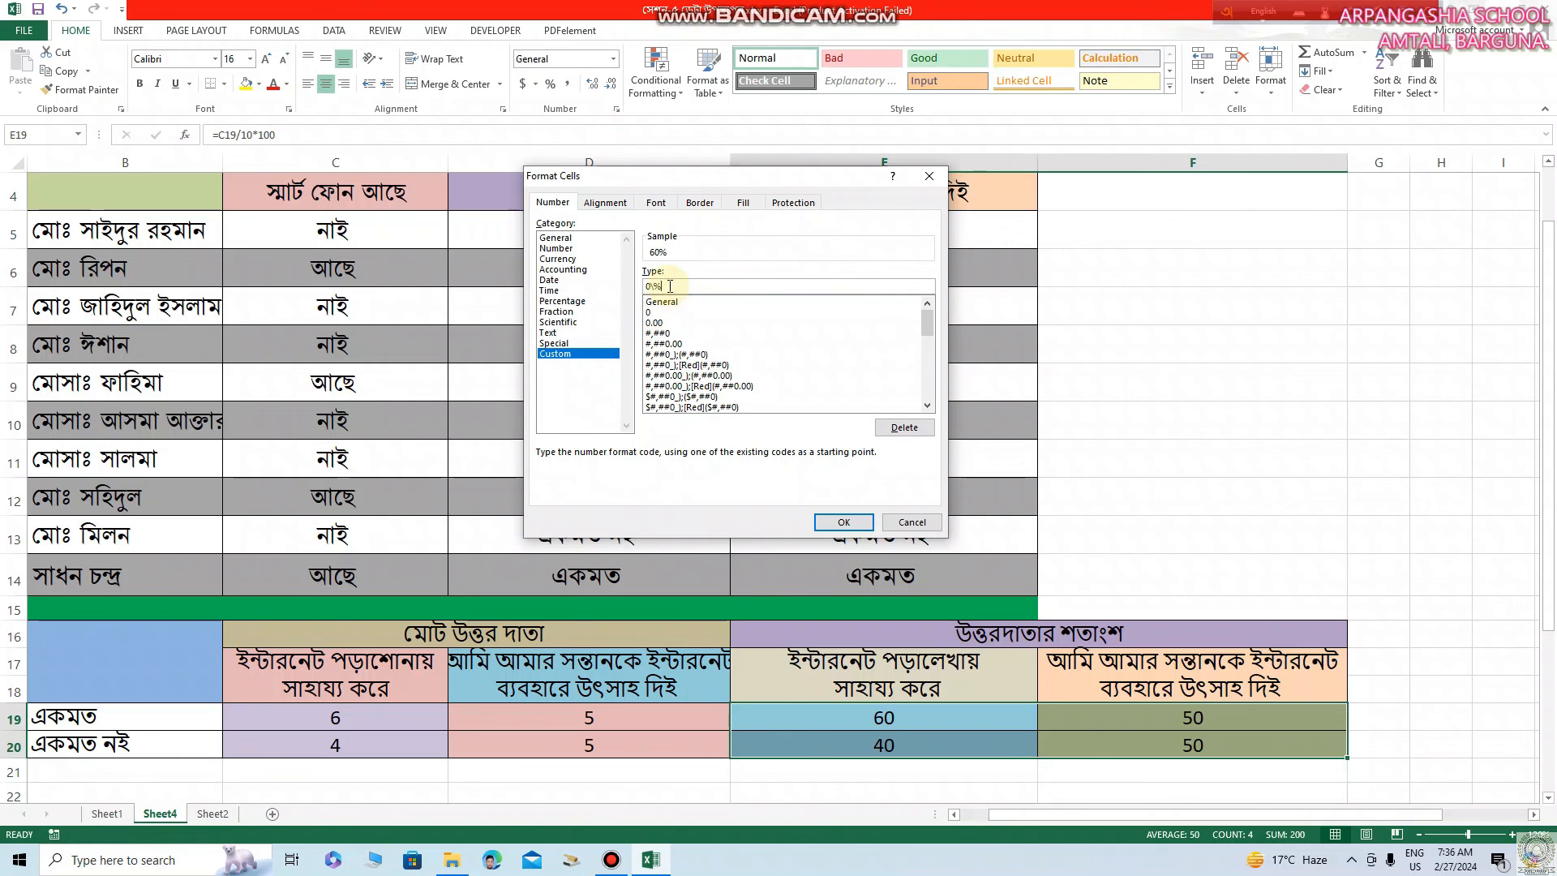
click(843, 523)
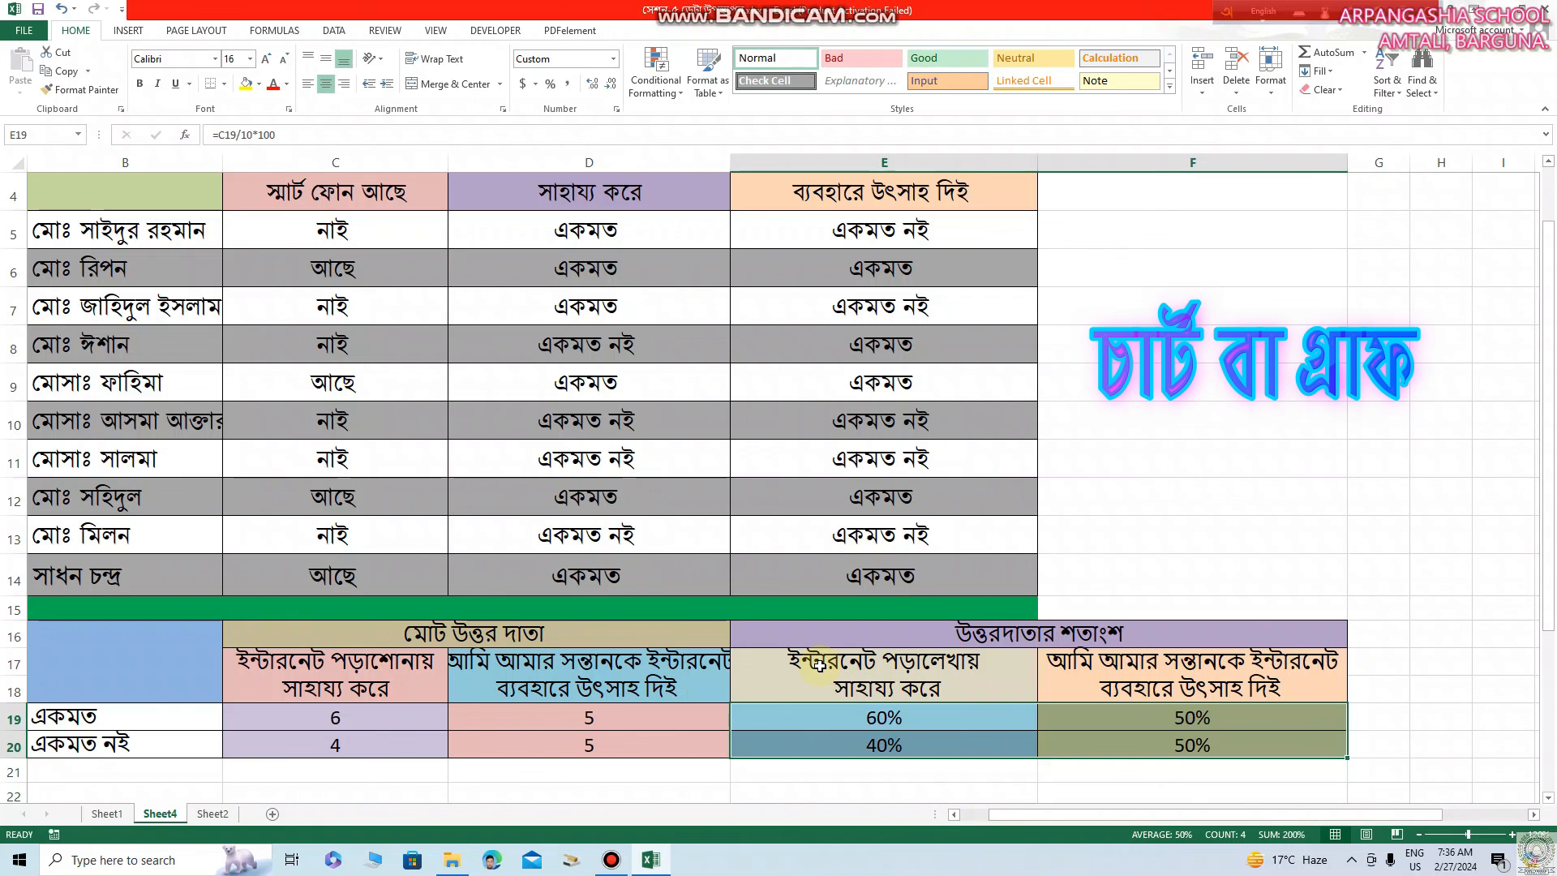
Insert the recommended Clustered Column chart from the percentage headings and values in E17:F20.
drag(810, 666, 1093, 739)
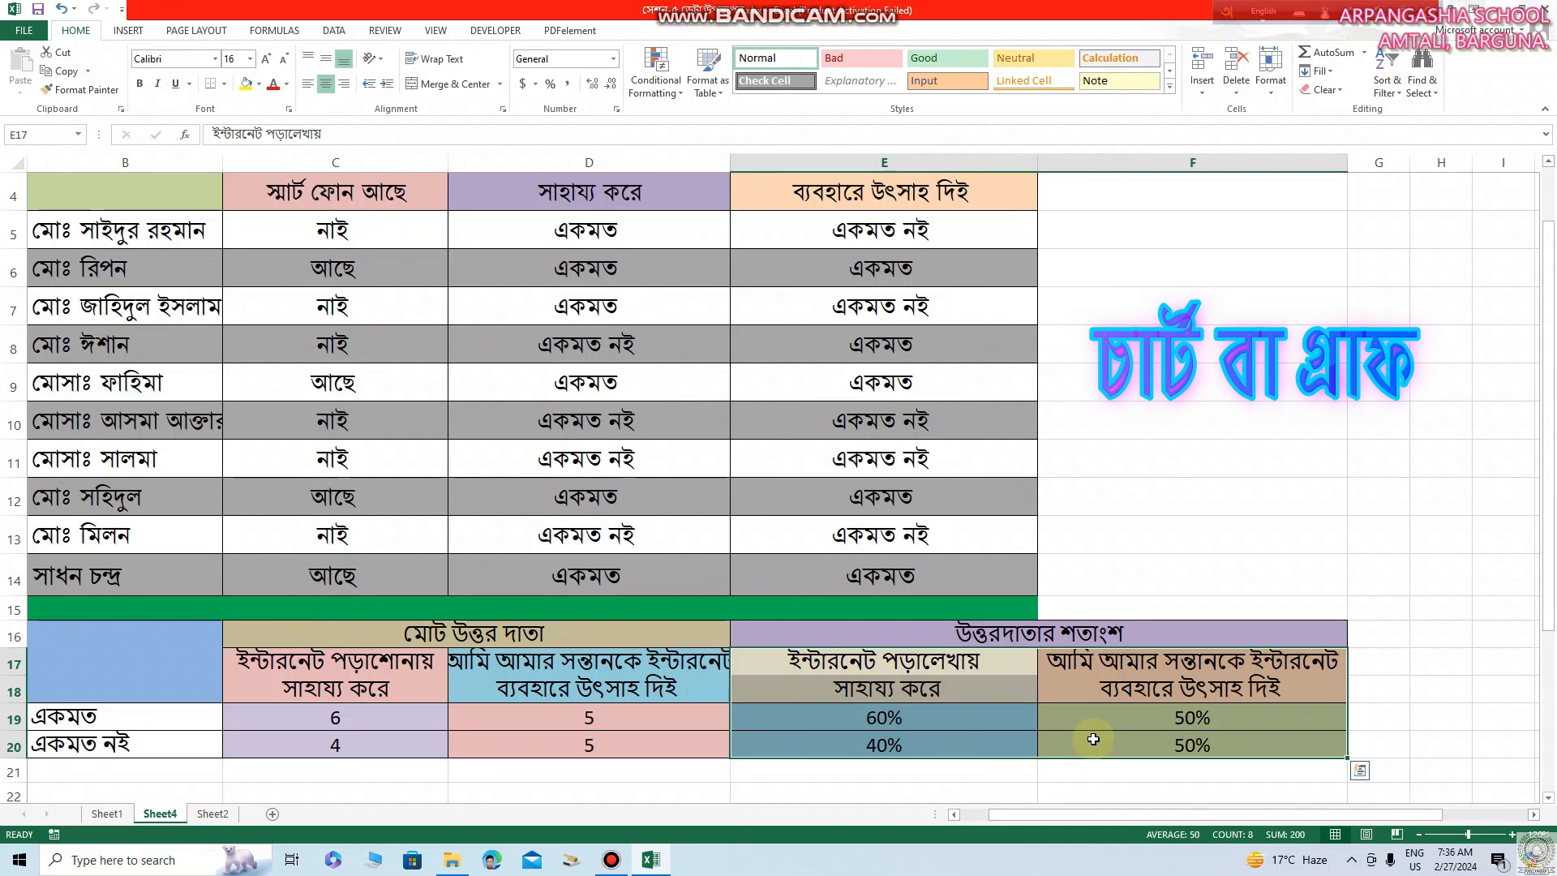
click(137, 33)
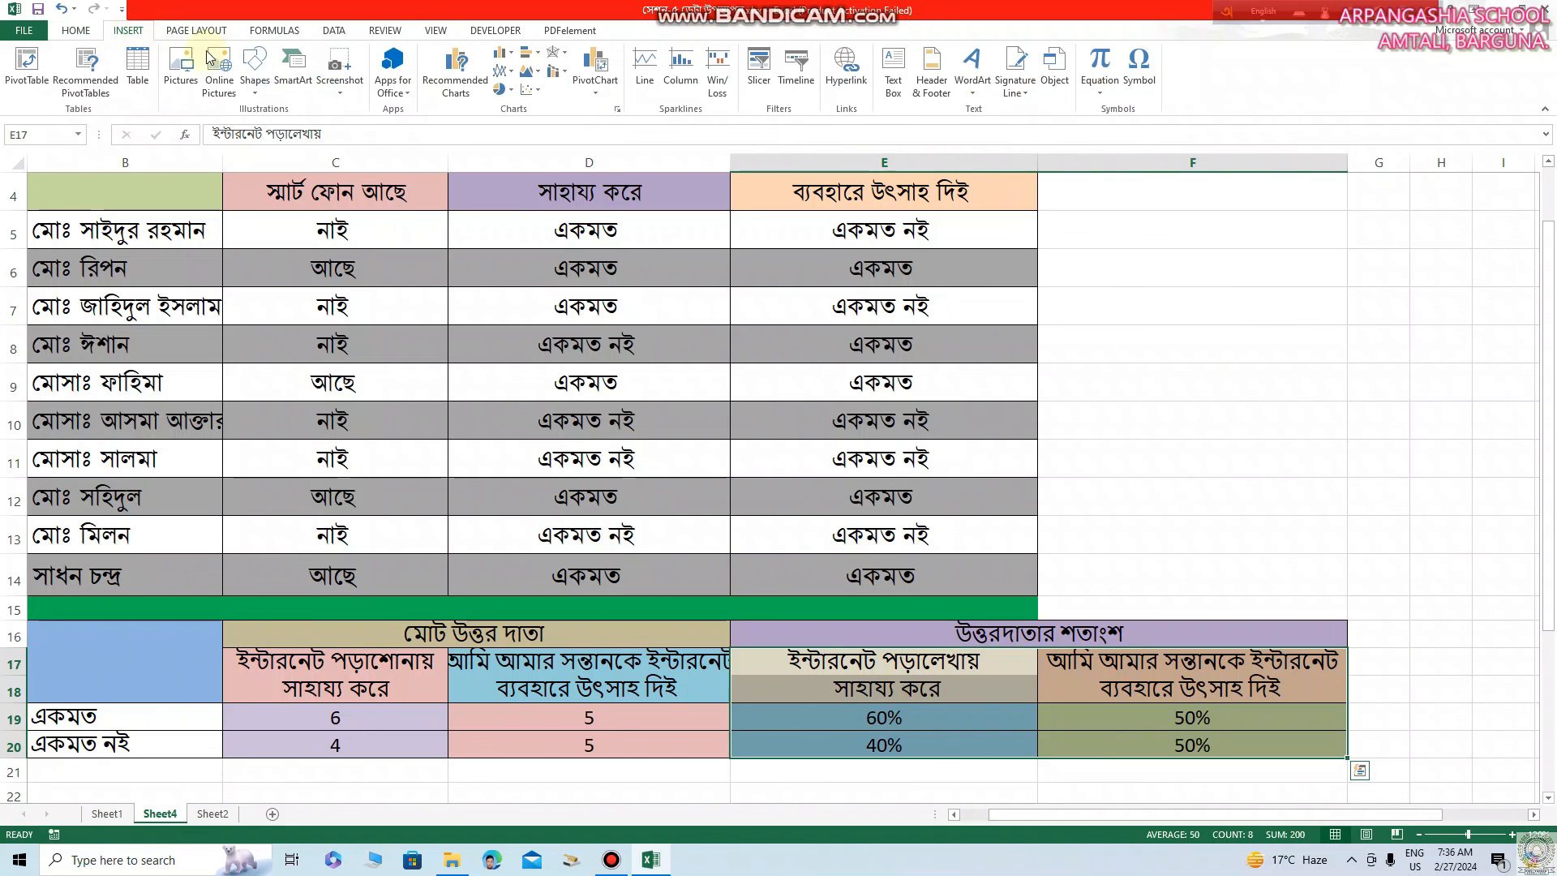
click(465, 96)
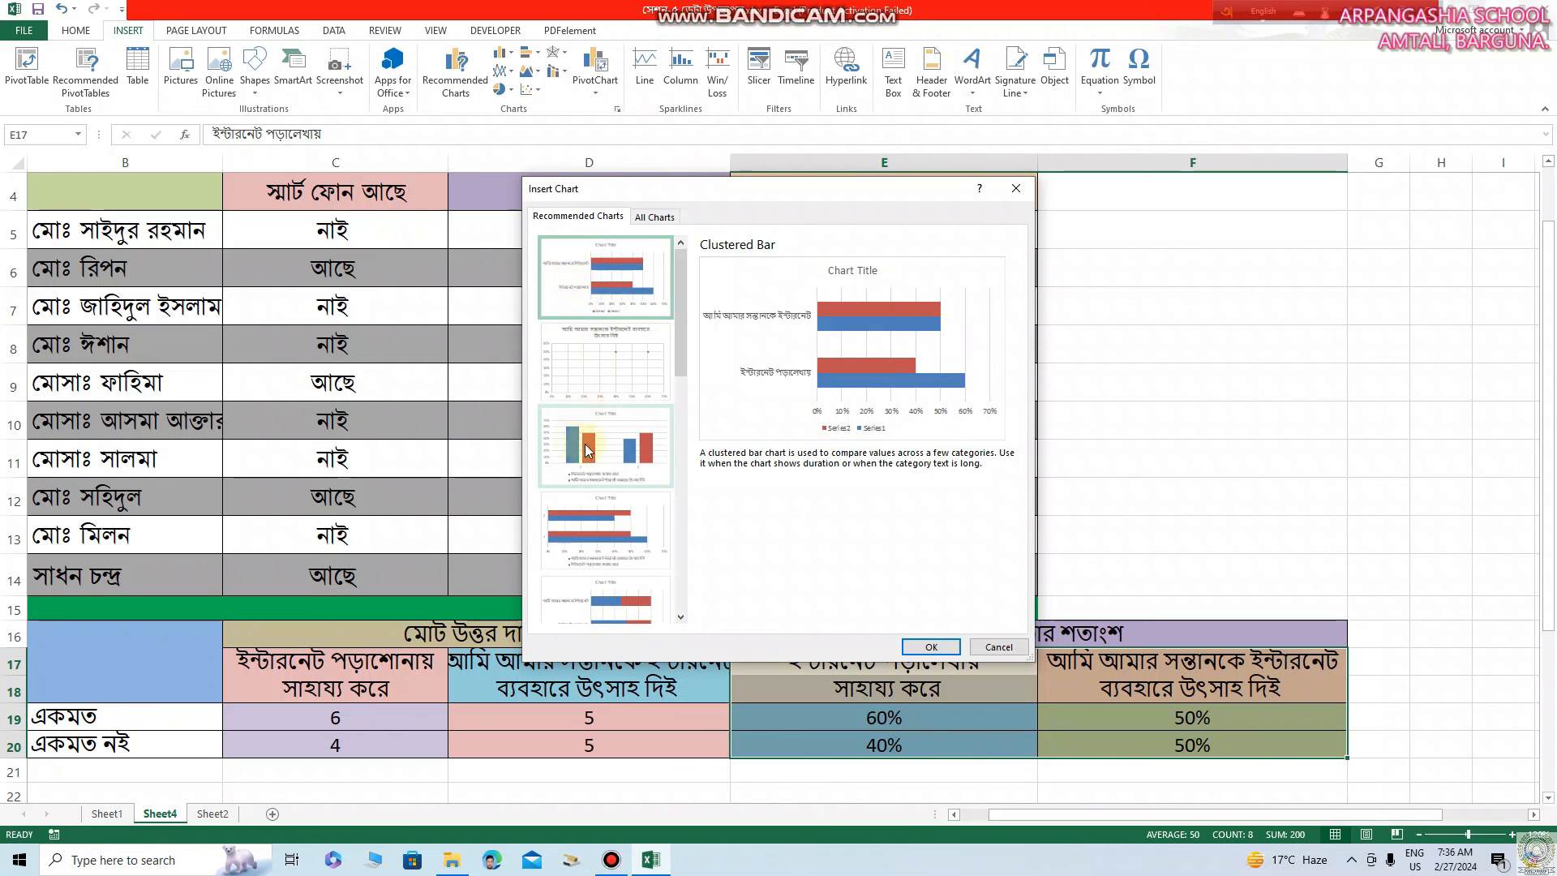
click(624, 455)
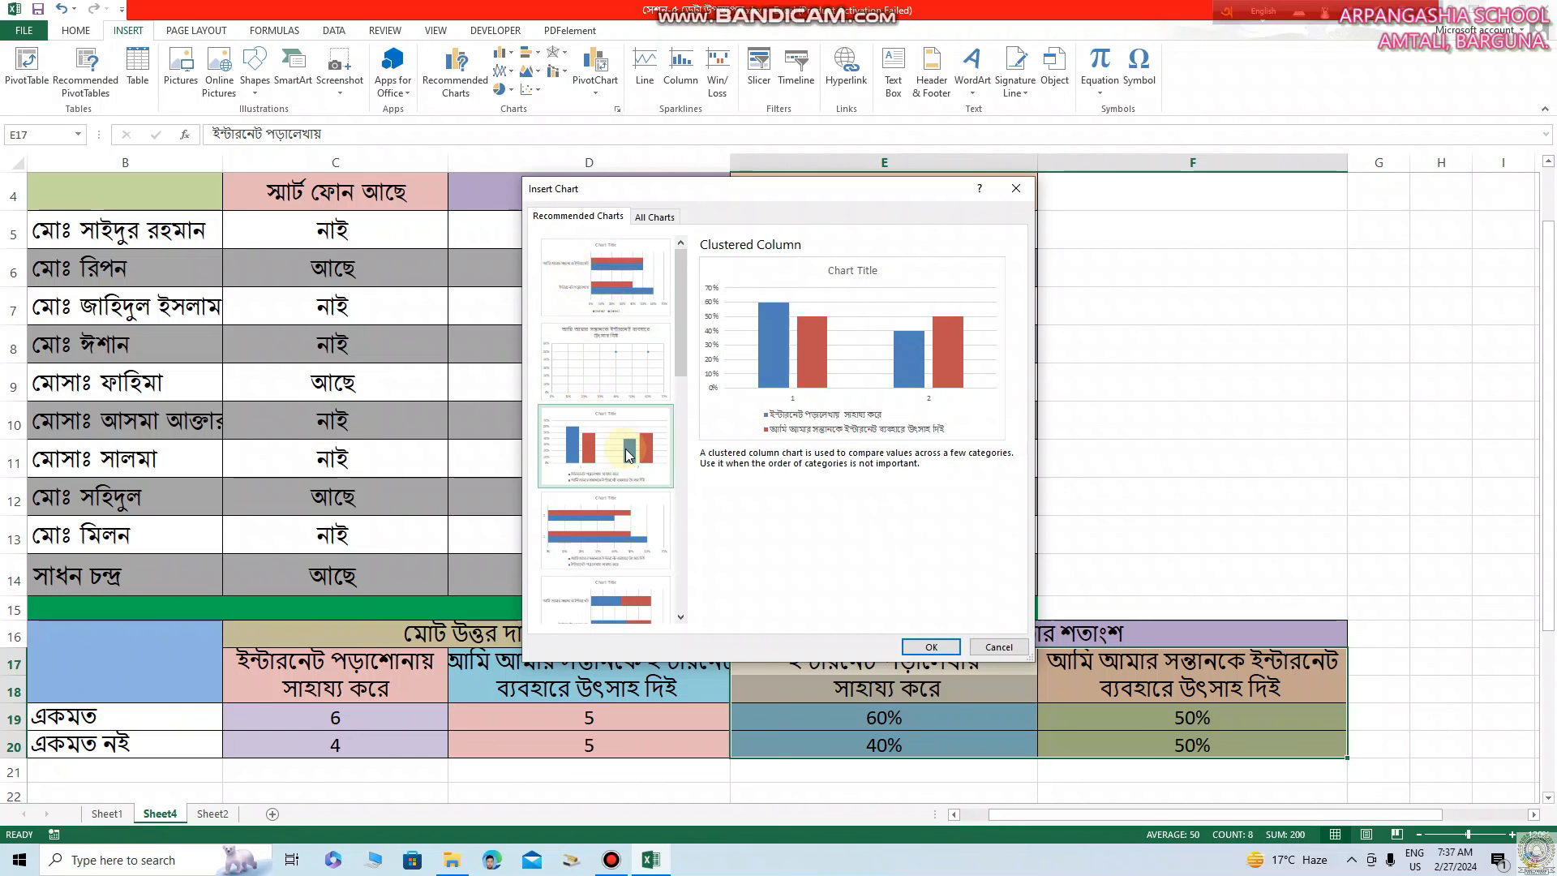
click(933, 647)
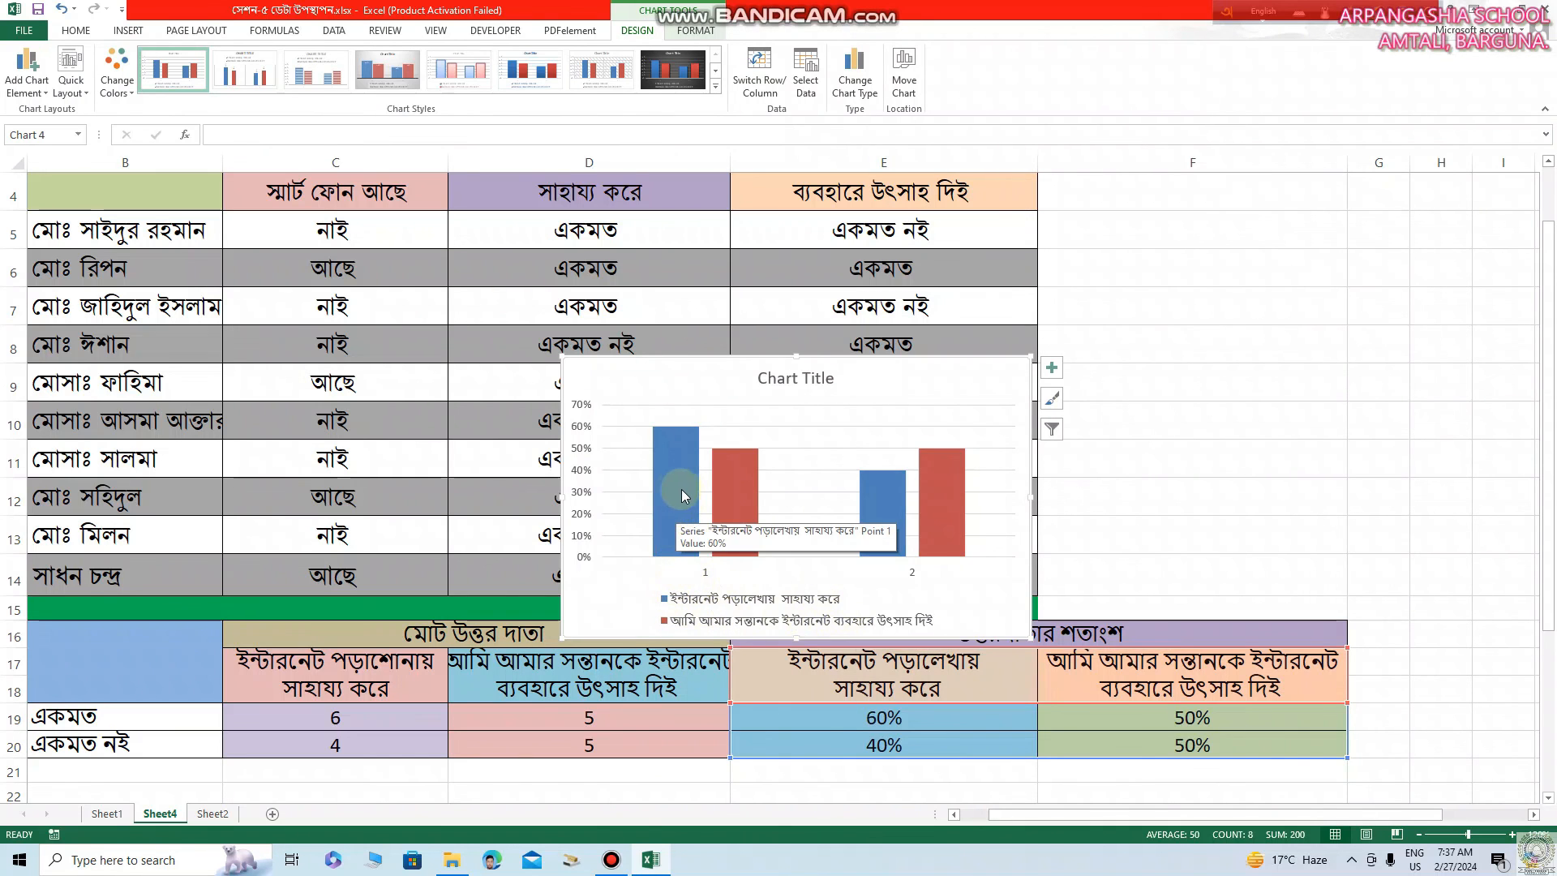
Preview the line, bar, pie and doughnut chart types, and change the column chart to a 3-D pie chart.
mouse_move(882, 523)
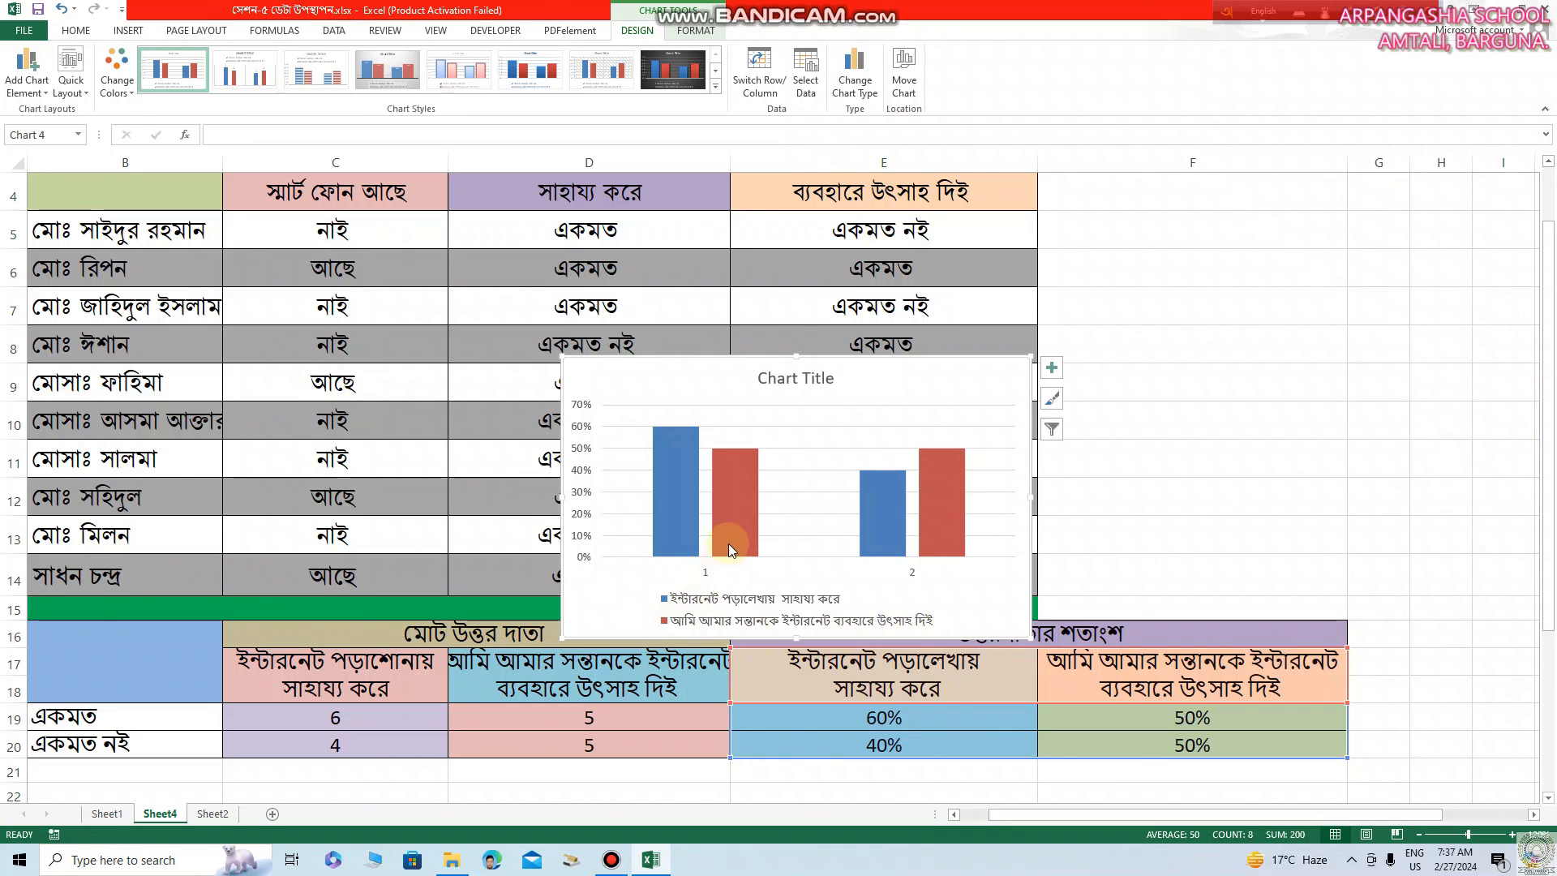
mouse_move(731, 527)
right_click(967, 378)
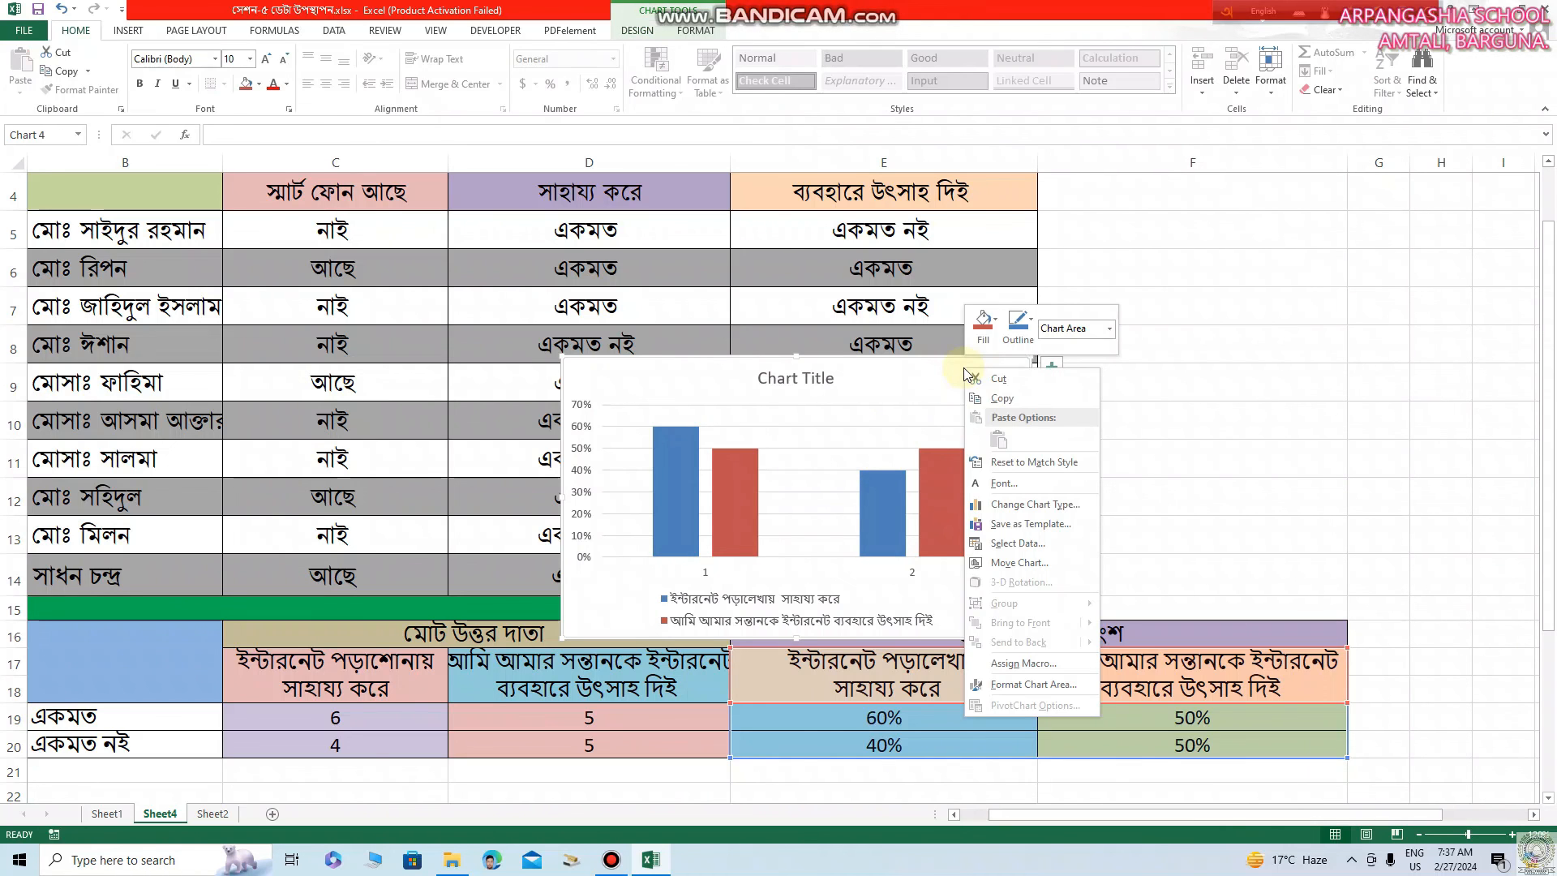
click(1022, 506)
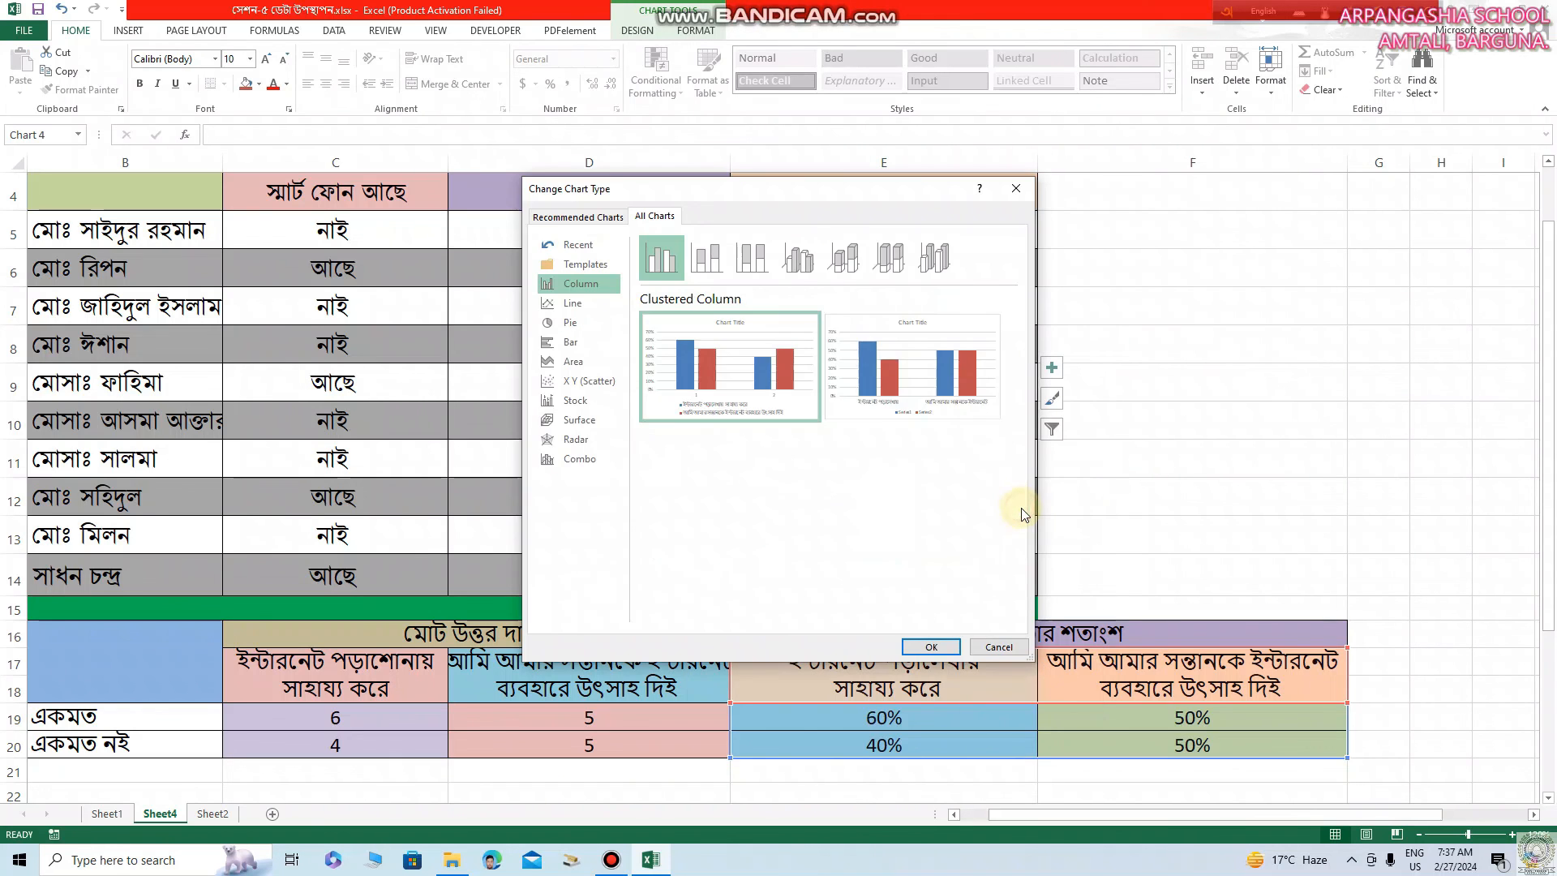
click(586, 302)
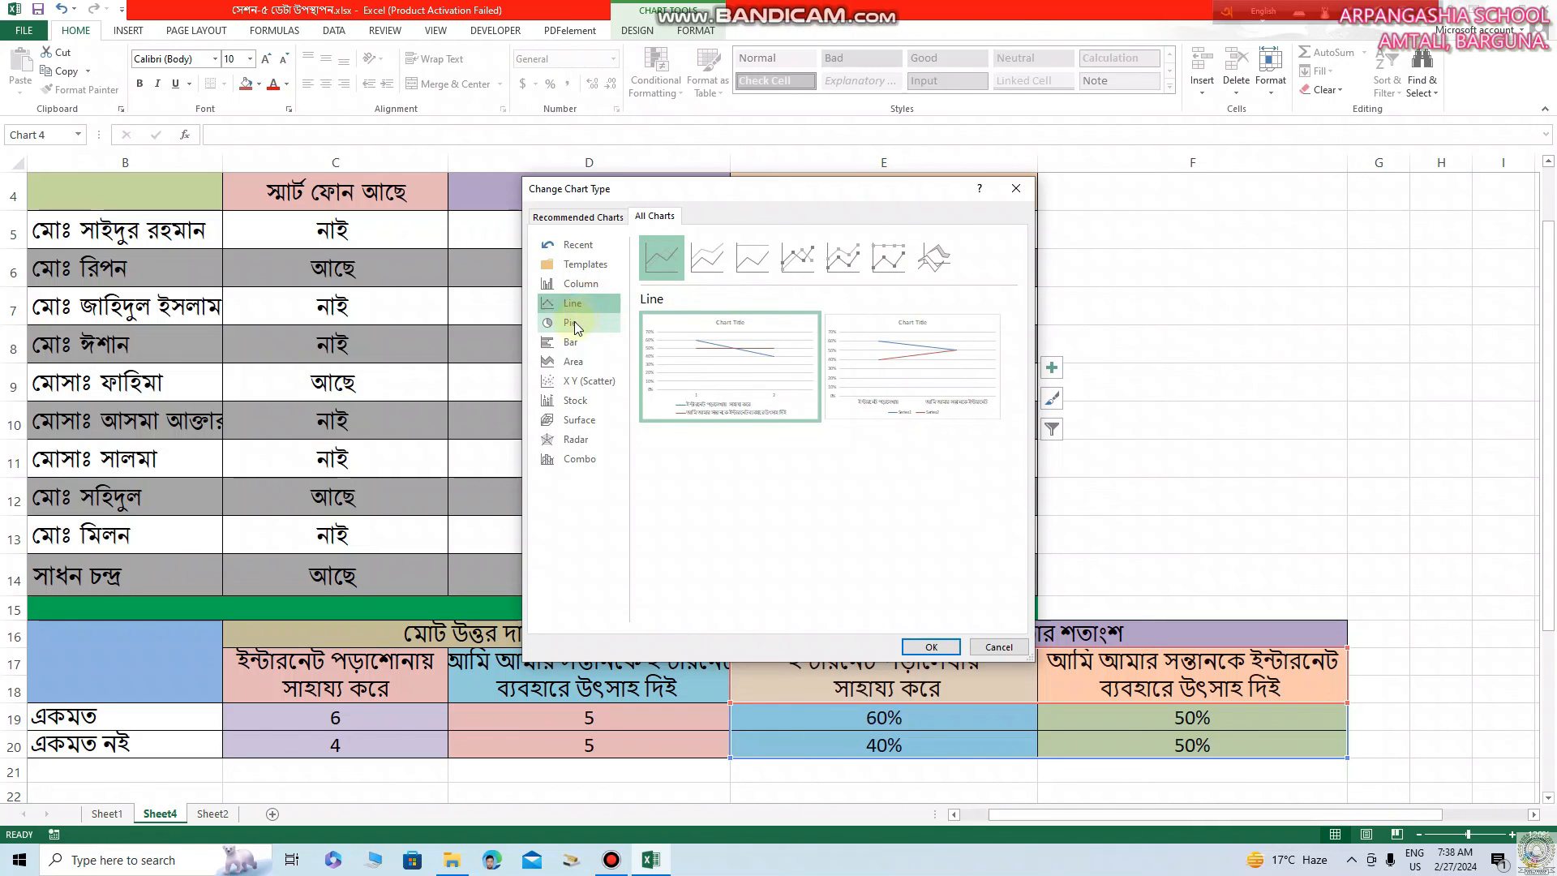
click(574, 322)
click(579, 344)
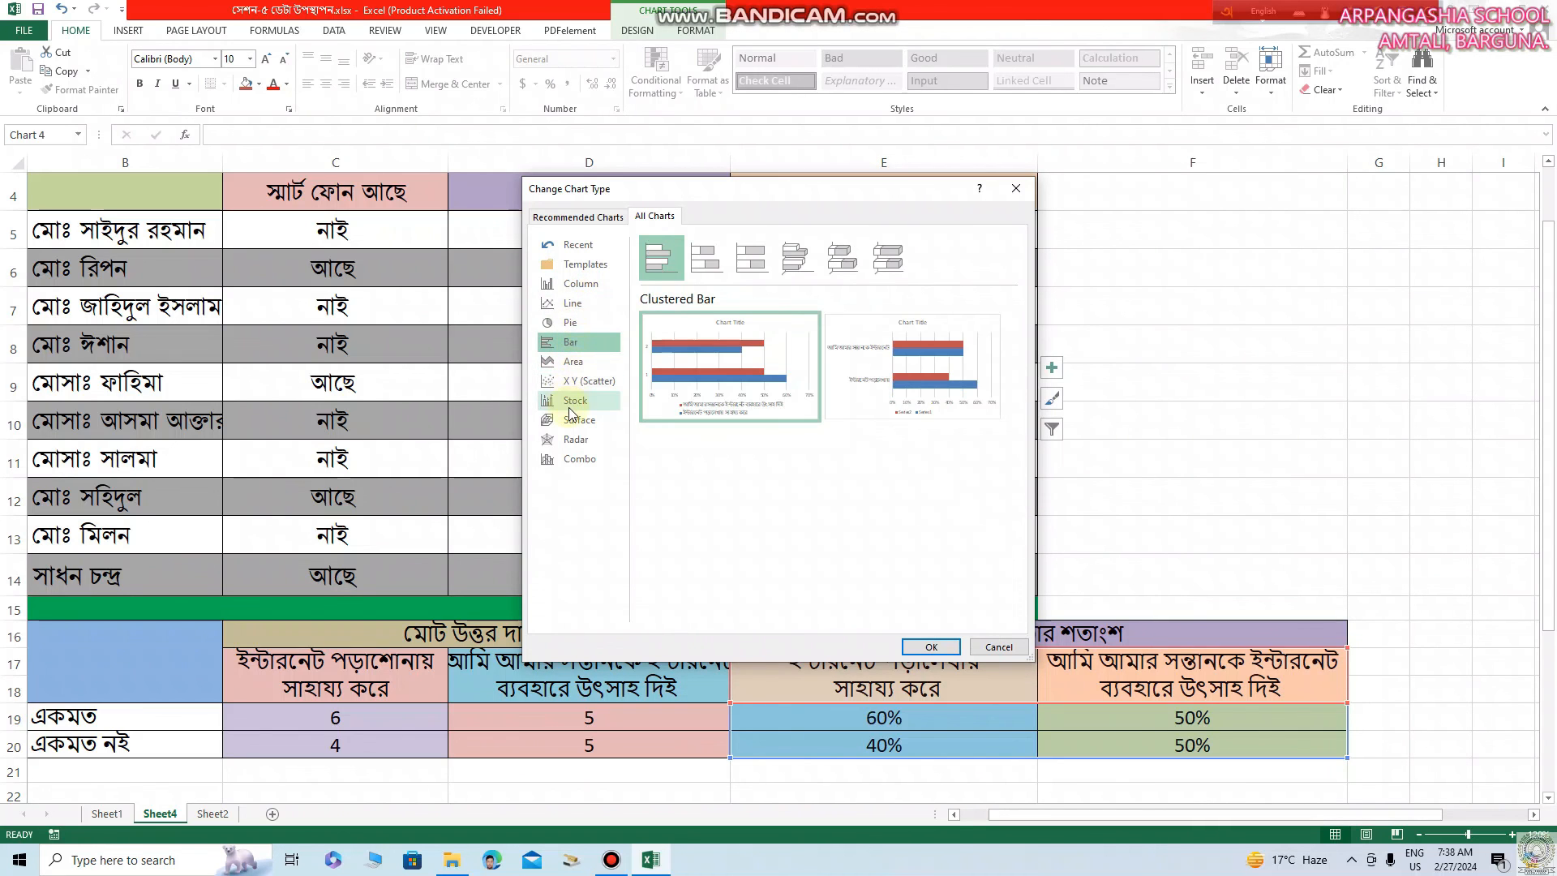
click(573, 325)
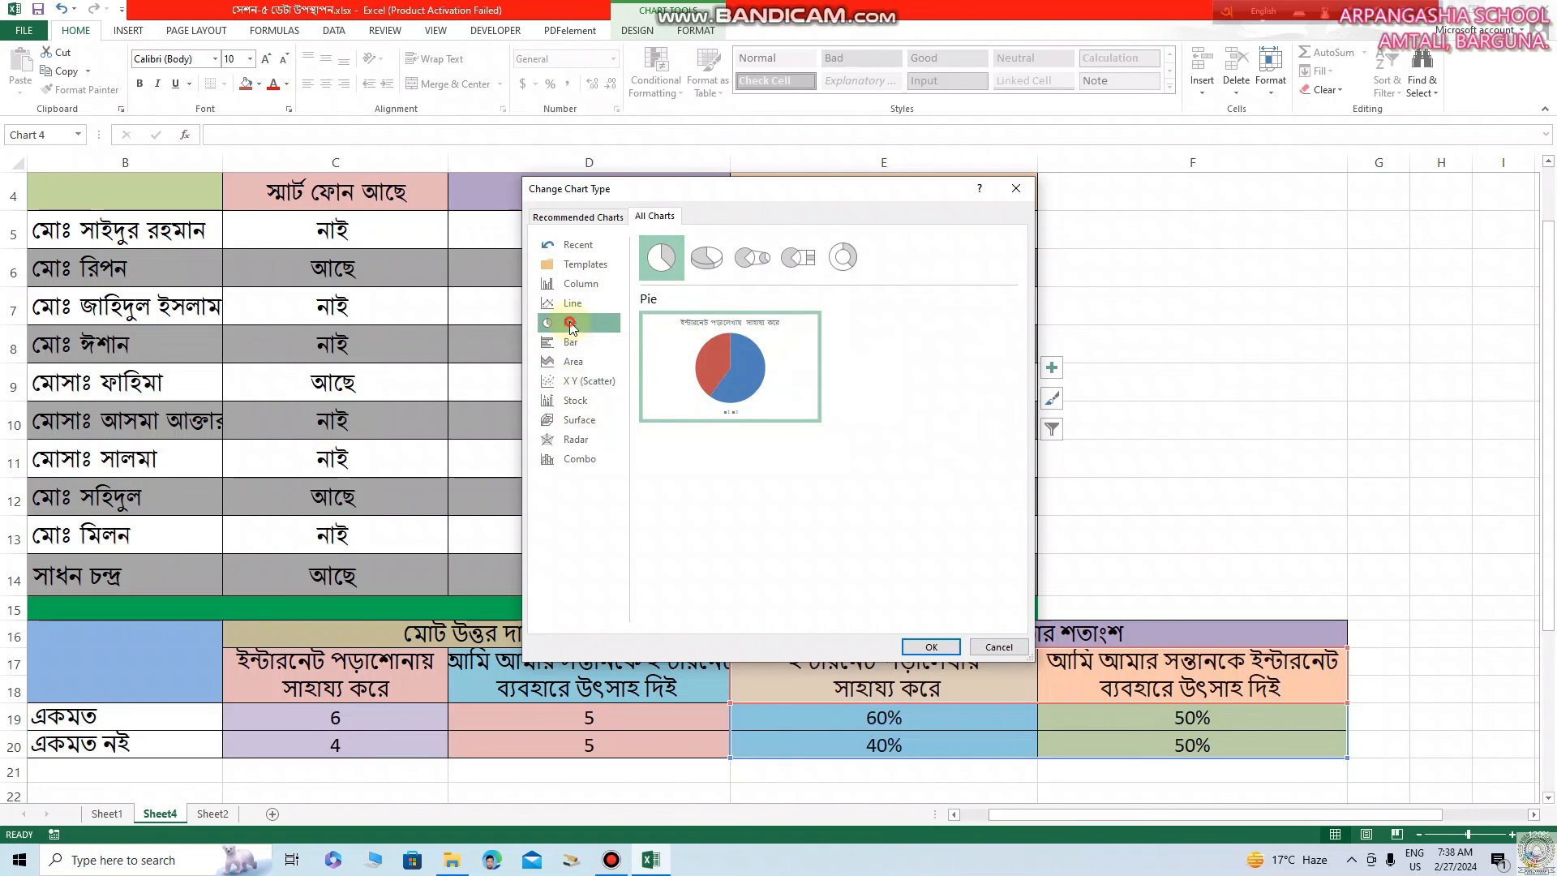
click(703, 274)
click(748, 266)
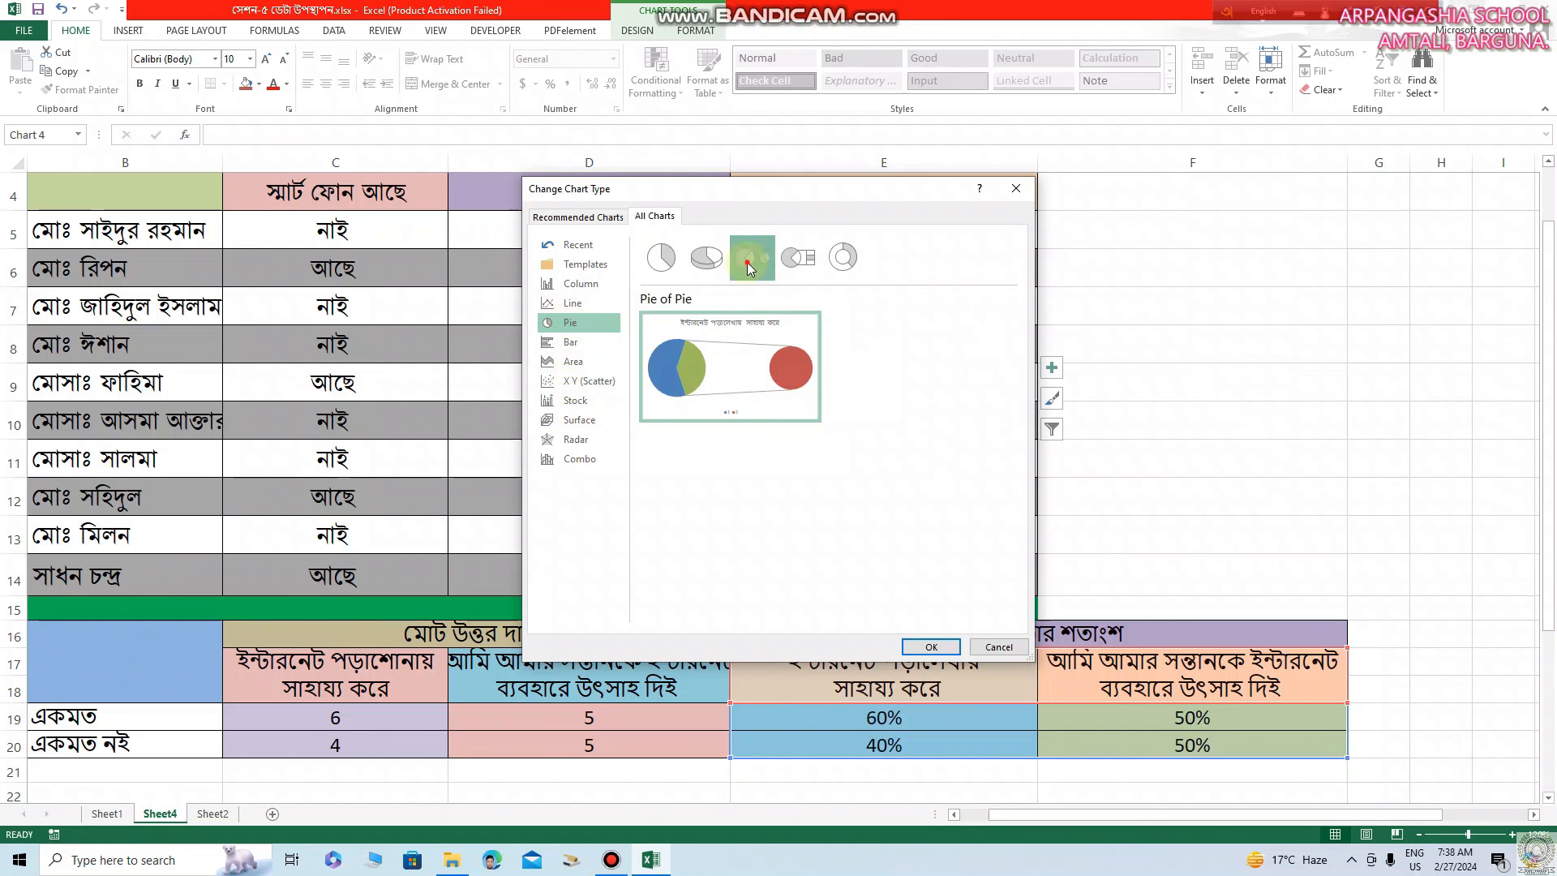
click(798, 260)
click(838, 266)
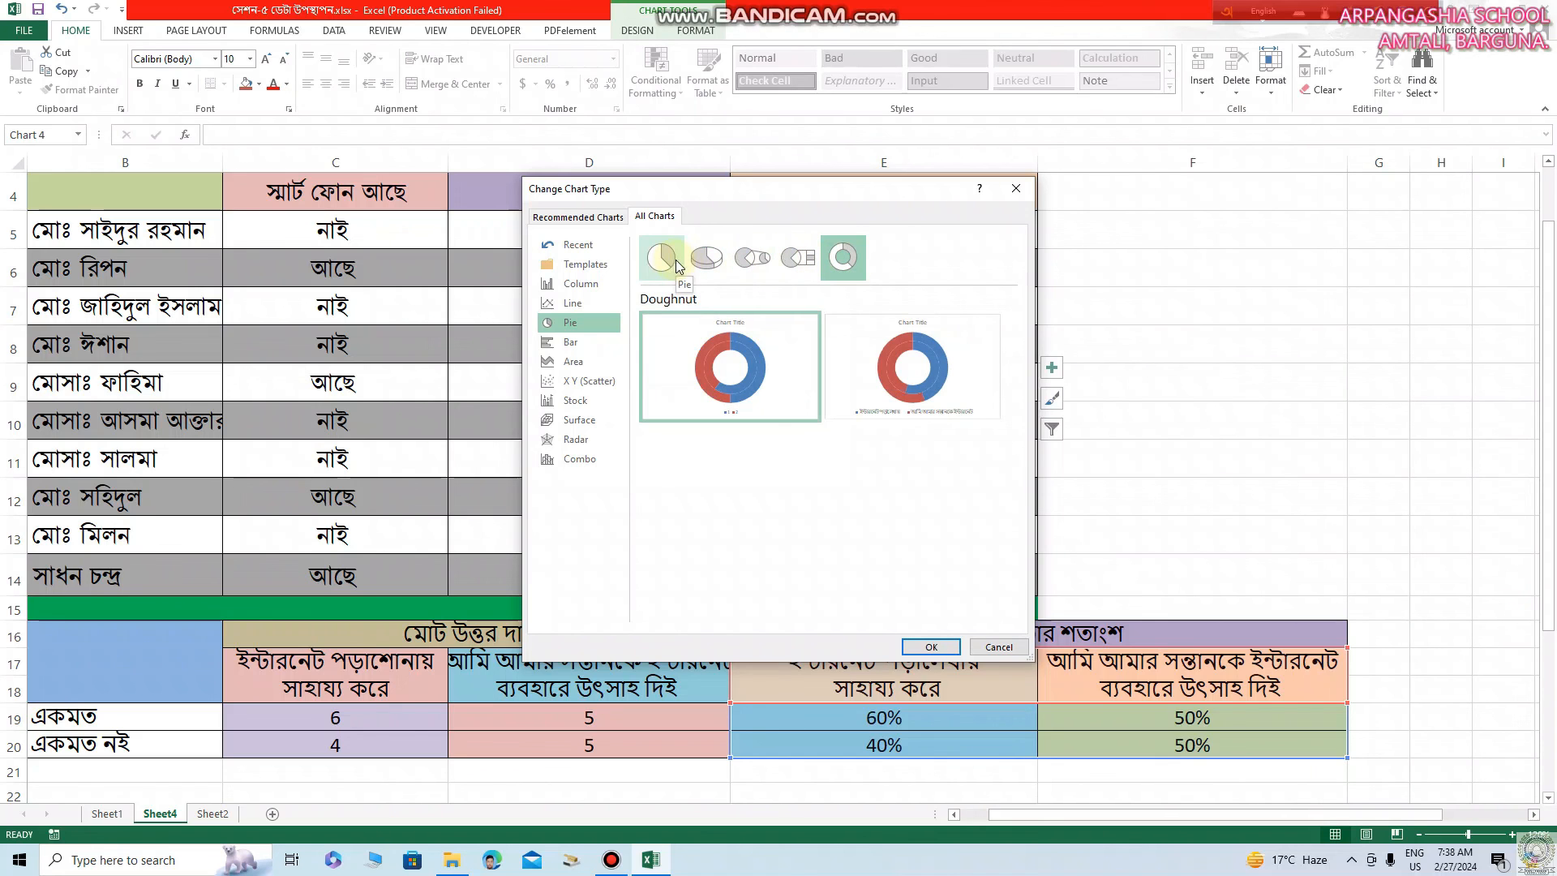
click(706, 265)
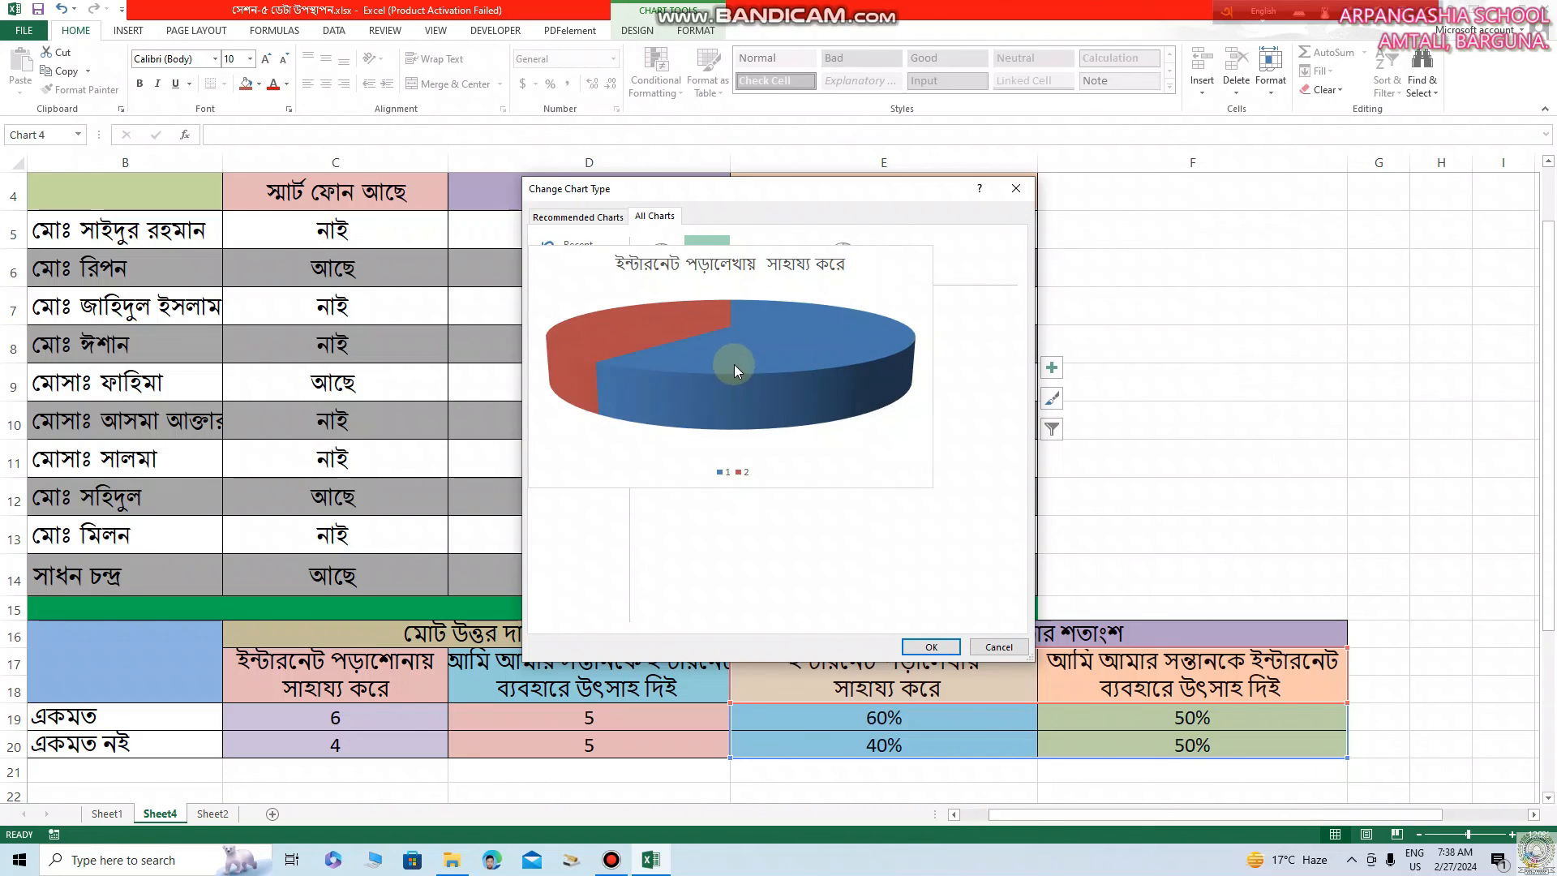
click(931, 647)
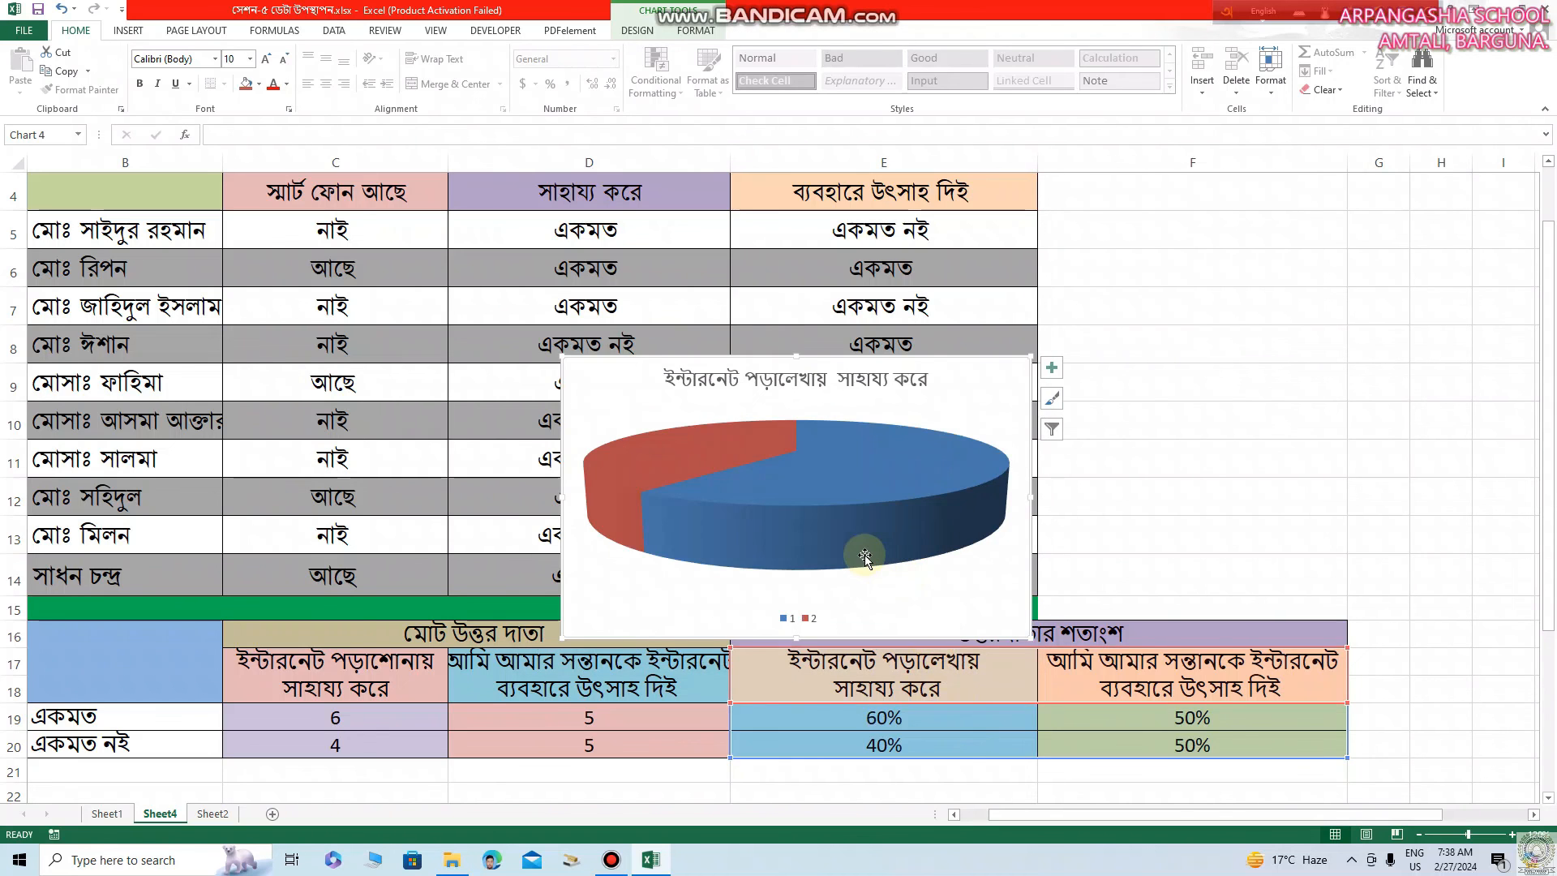
mouse_move(872, 554)
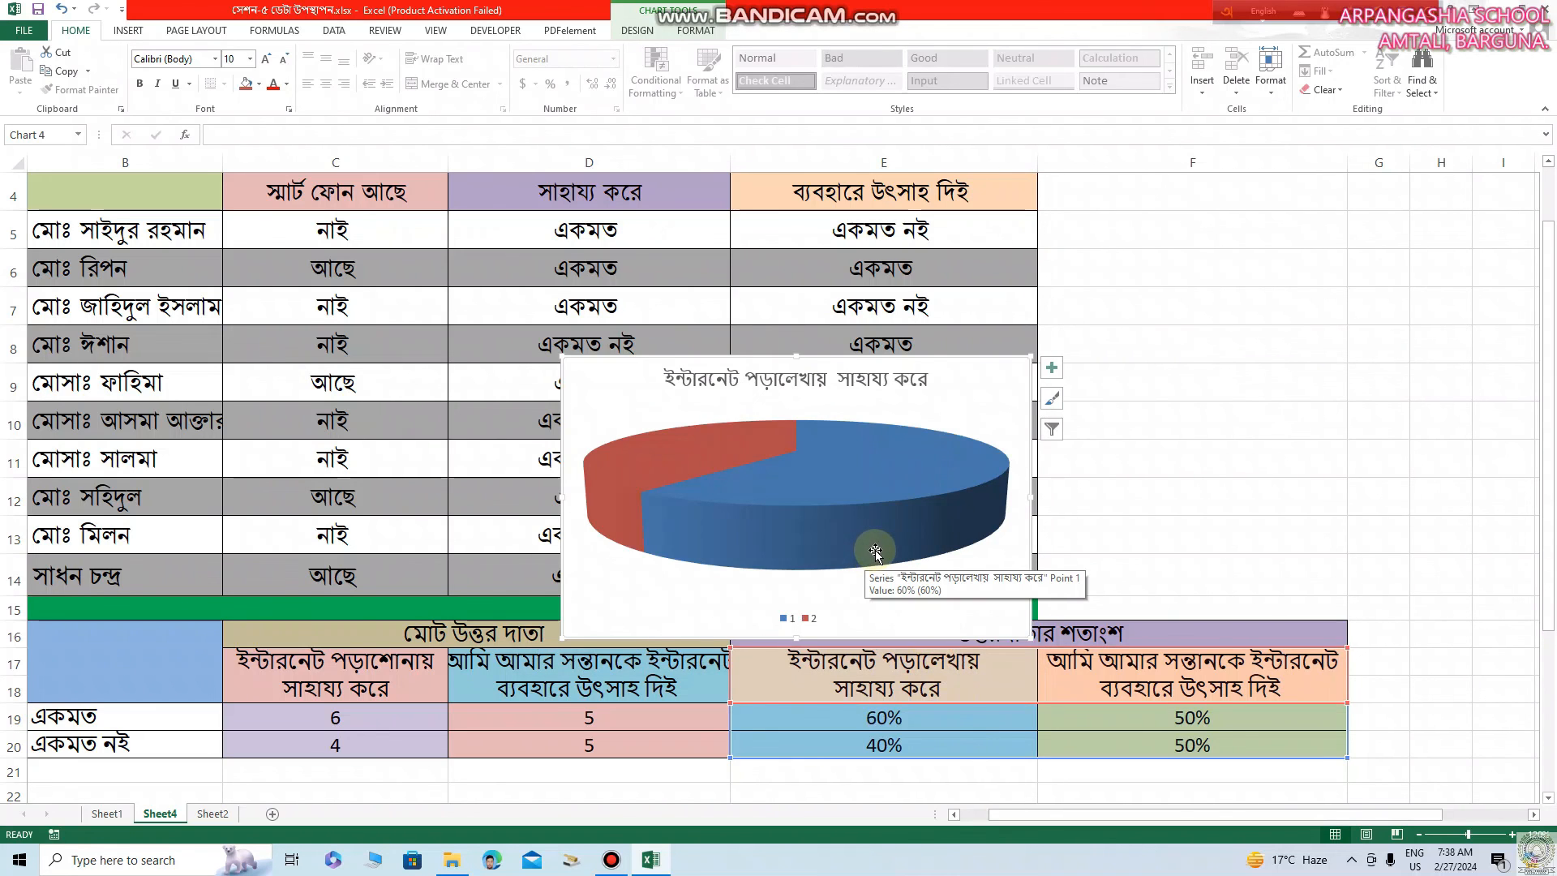